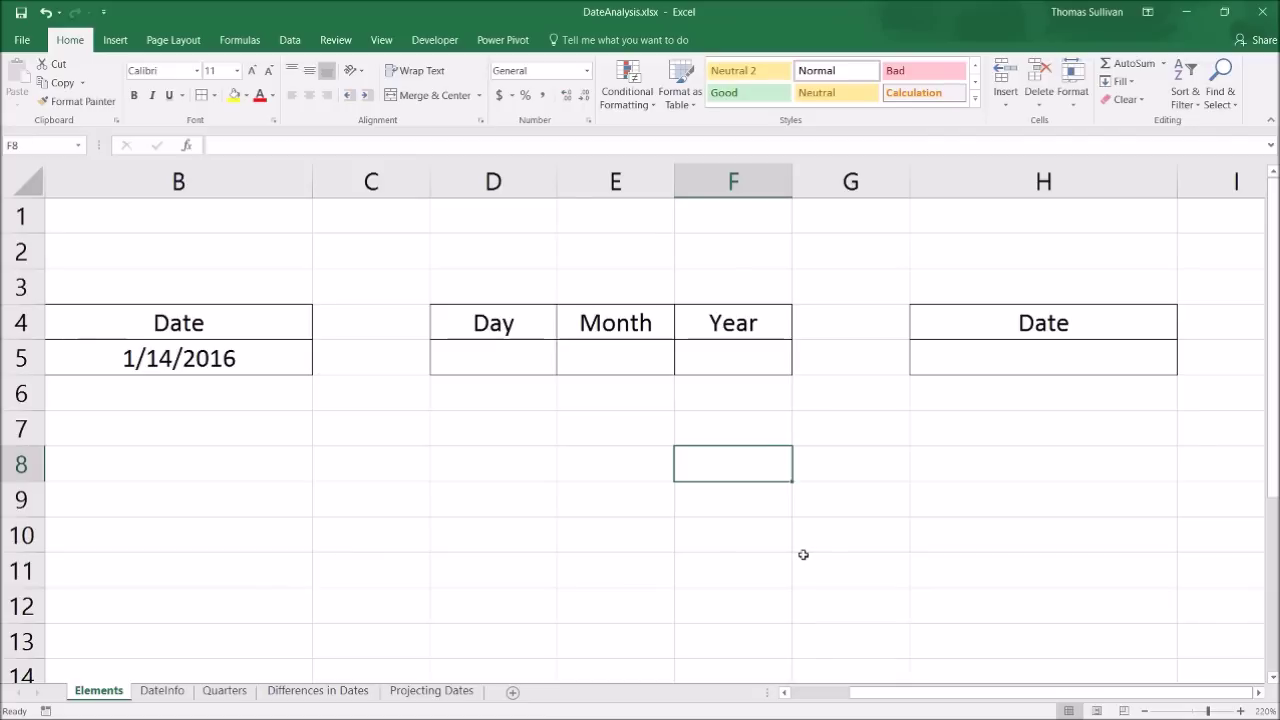
Enter =DAY(B5) in cell D5 to extract the day from the date.
left_click(494, 347)
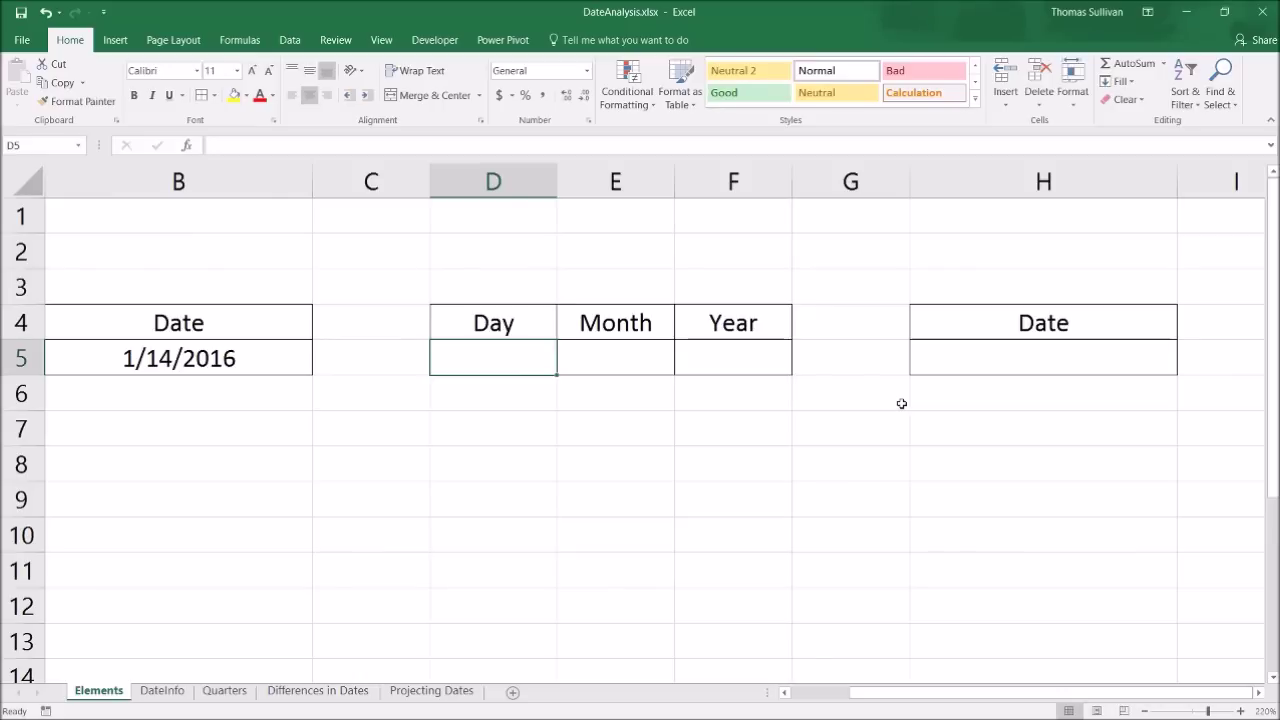
type("=")
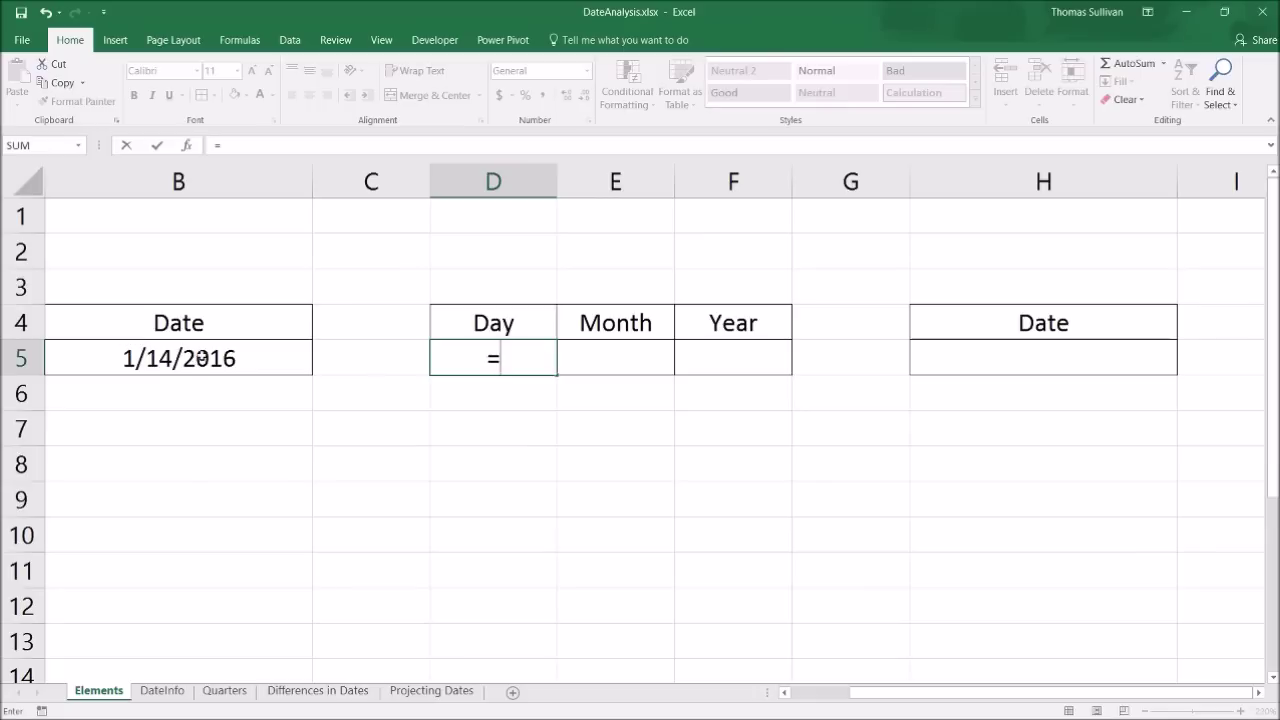
type("day")
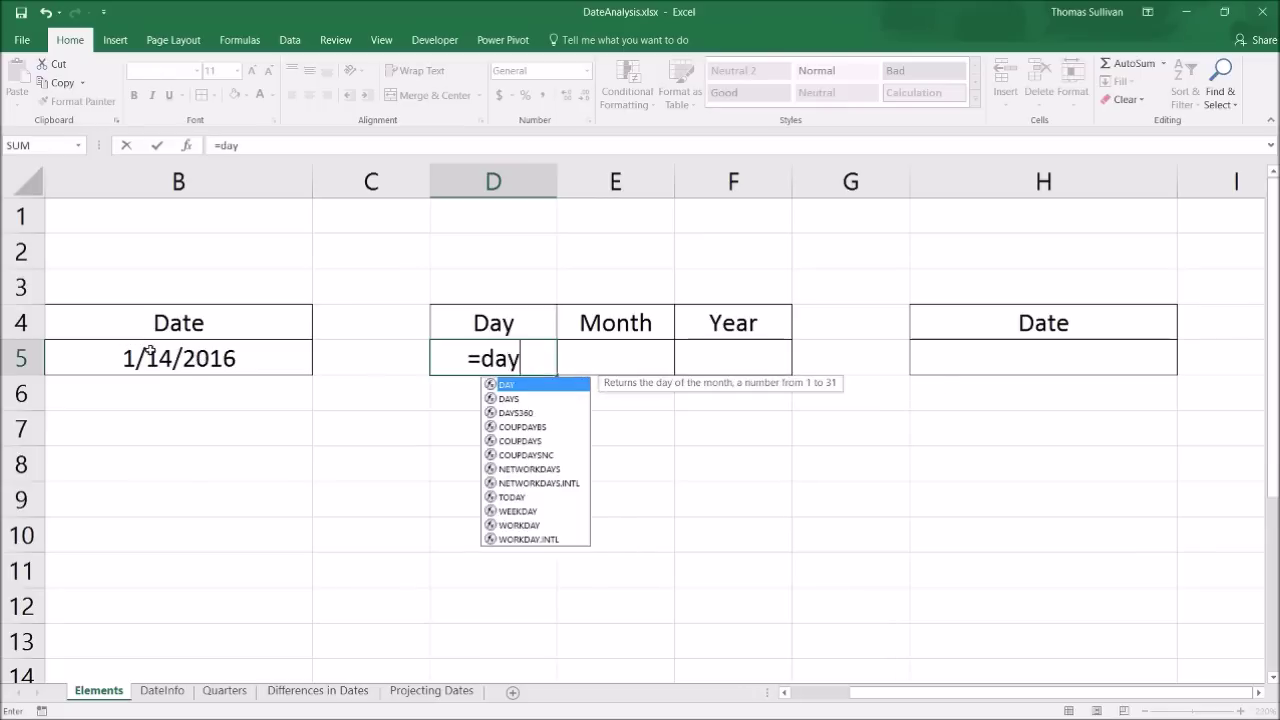
key("Tab")
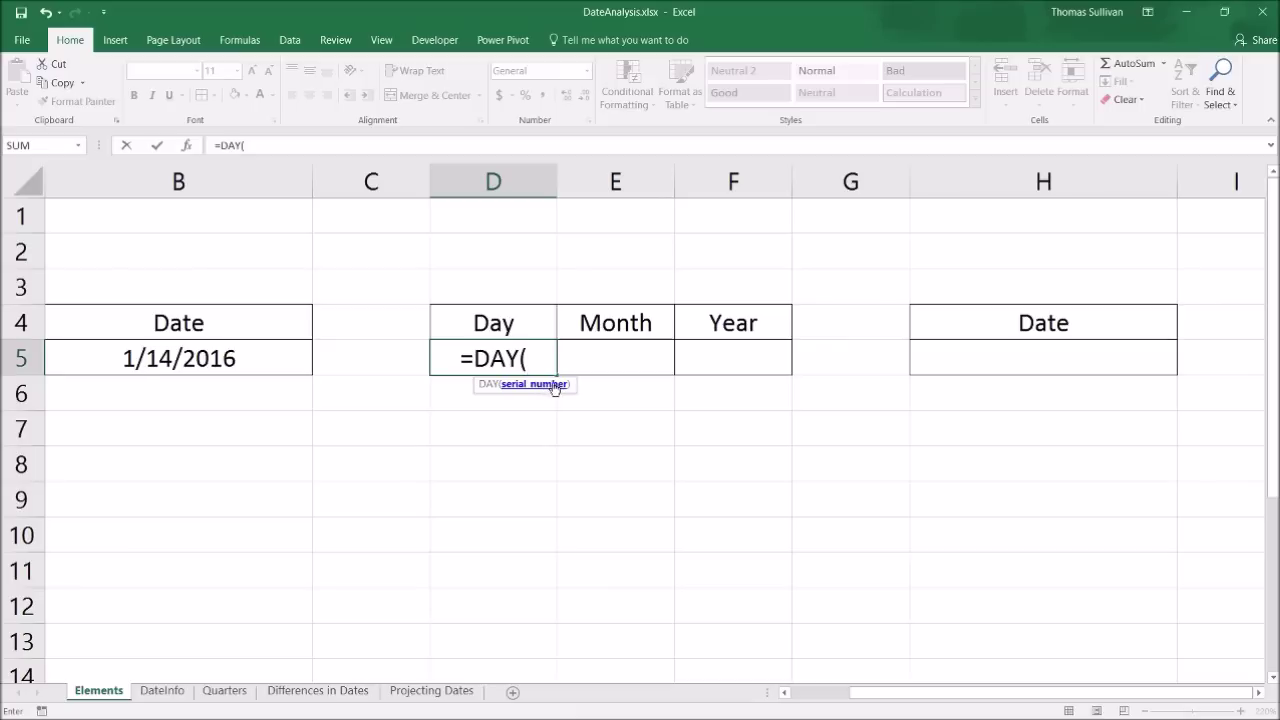
left_click(233, 360)
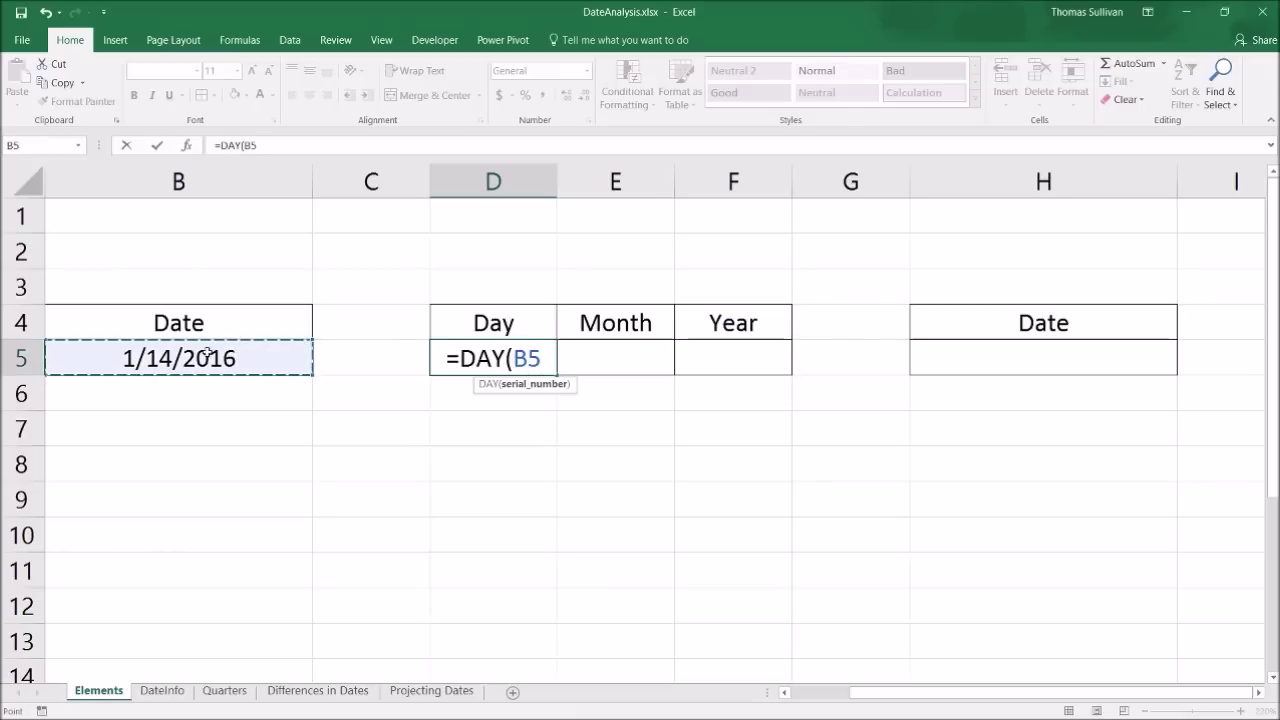
key("Return")
key("Up")
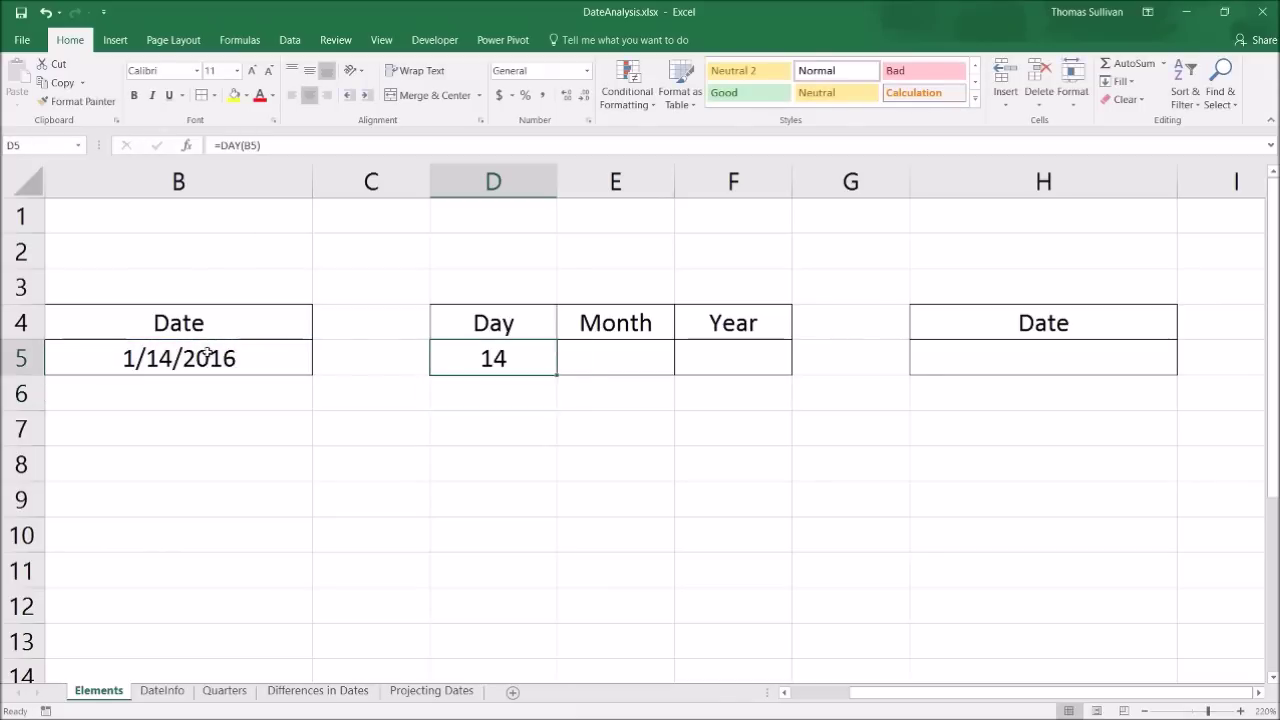
Enter =MONTH(B5) in cell E5 to extract the month from the date.
key("Right")
type("=mon")
key("Tab")
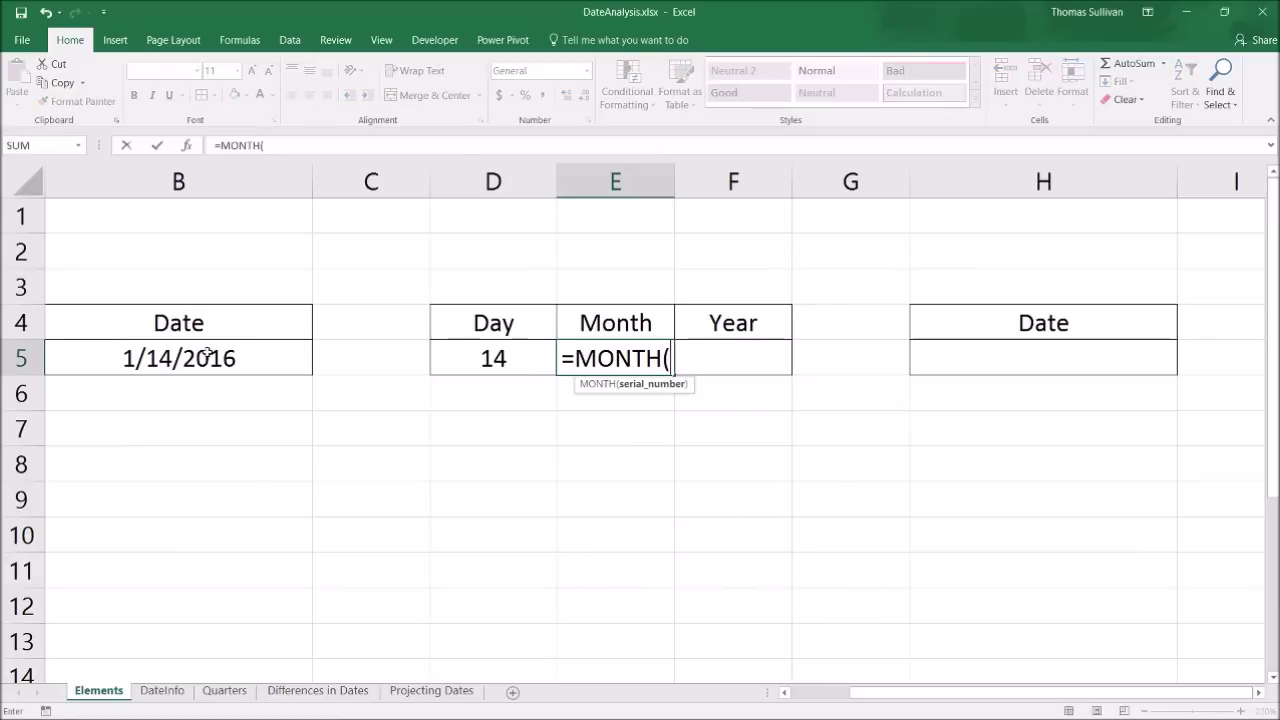
key("Left")
key("Left")
key("Left")
key("Return")
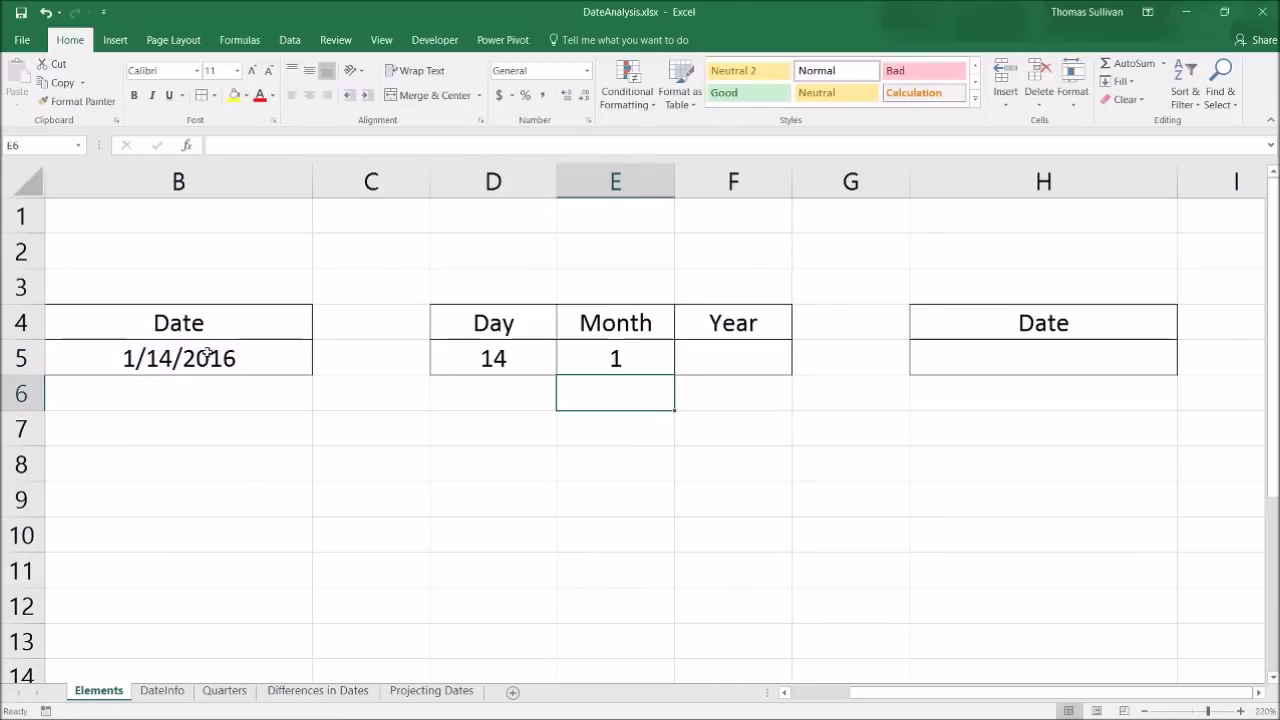
Enter =YEAR(B5) in cell F5 to extract the year from the date.
key("Up")
key("Right")
type("=year")
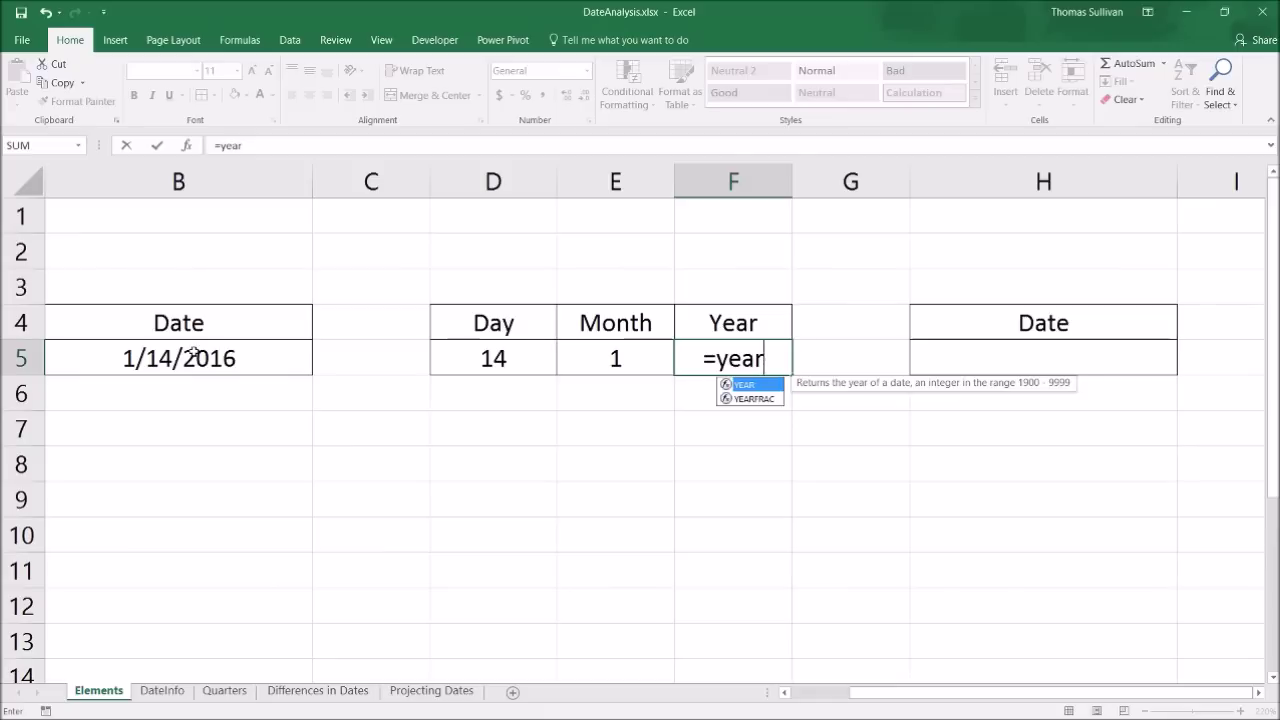
key("Tab")
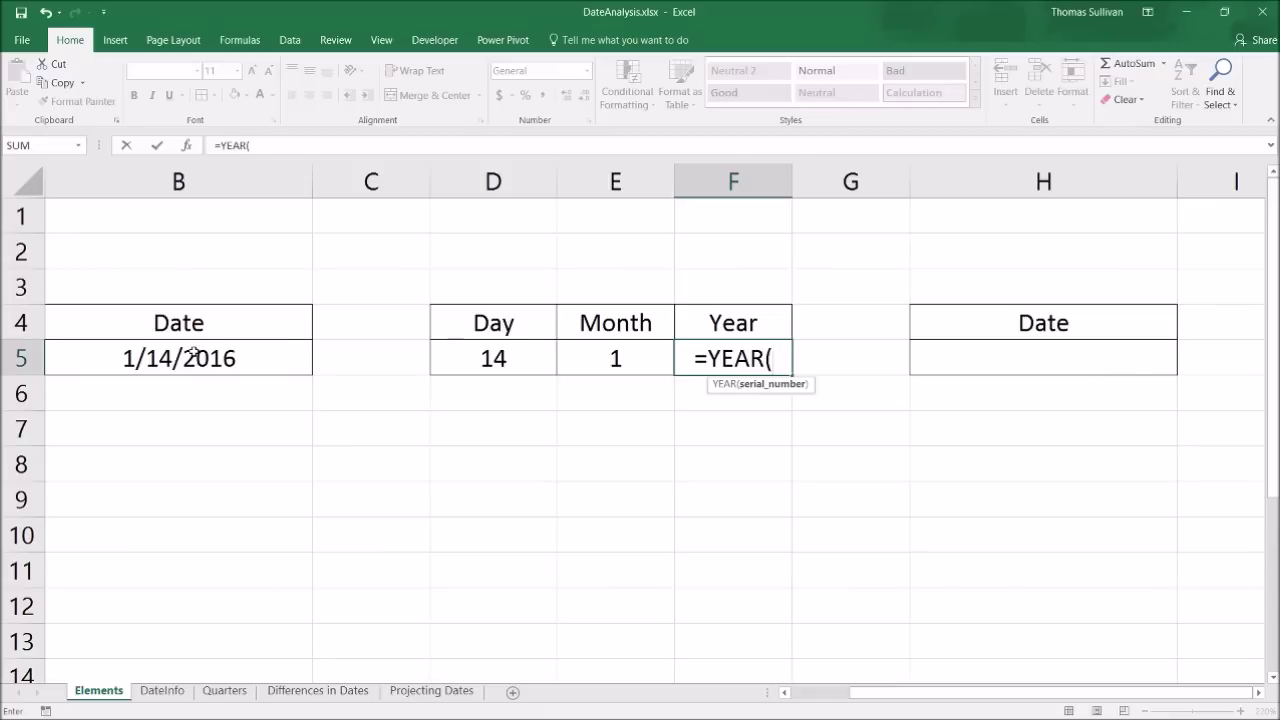
key("Left")
key("Left")
key("Left")
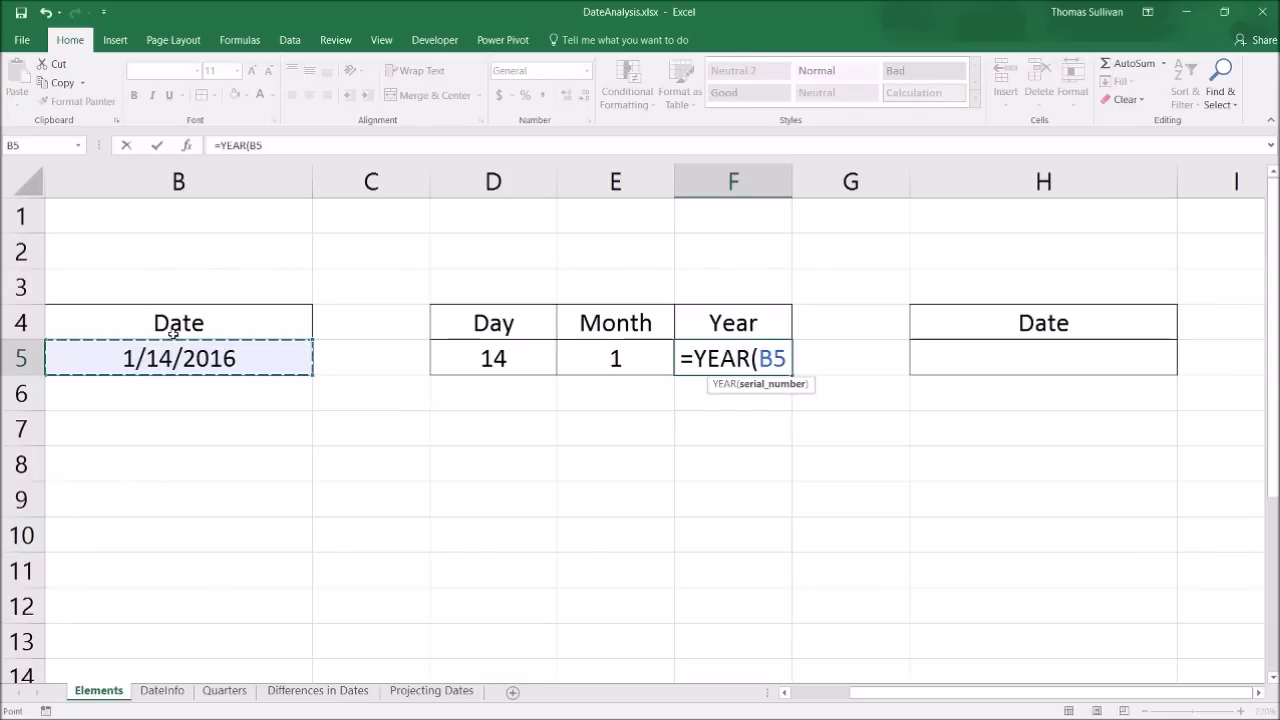
key("ctrl+Return")
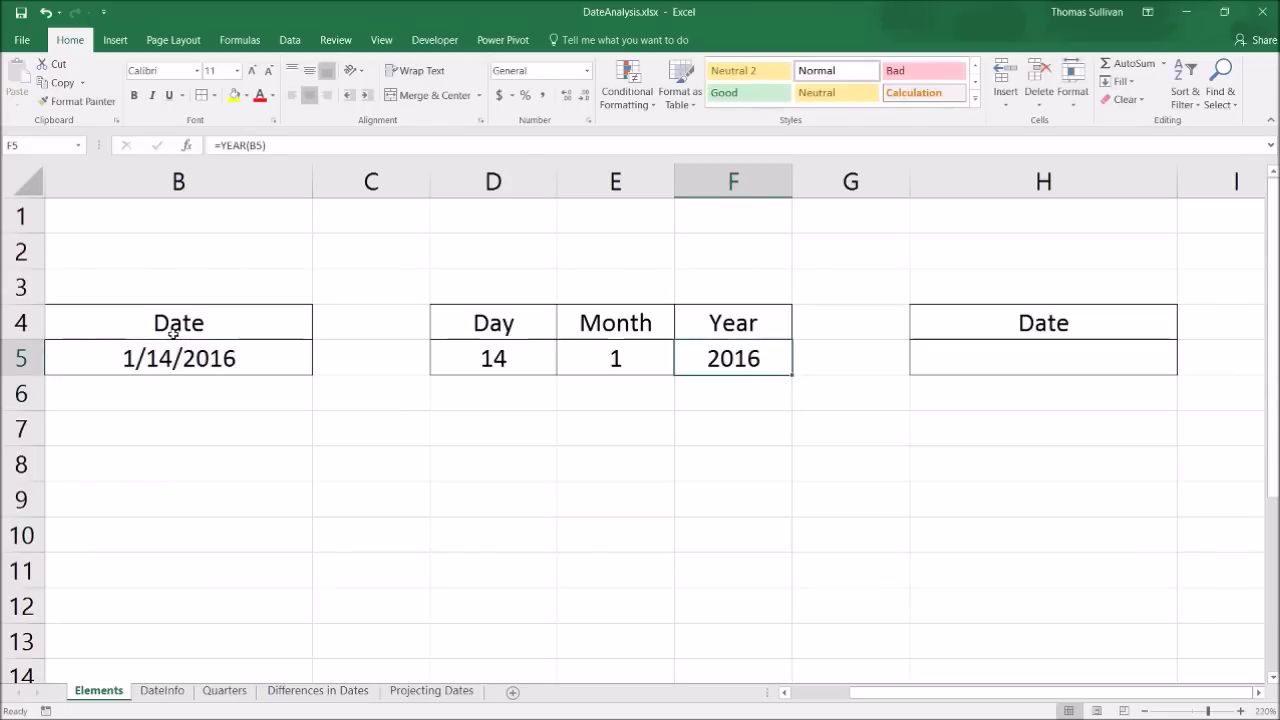
Rebuild the full date in cell H5 from its year, month and day parts with =DATE(F5,E5,D5).
key("Left")
key("Left")
key("Right")
key("Right")
key("Right")
key("Right")
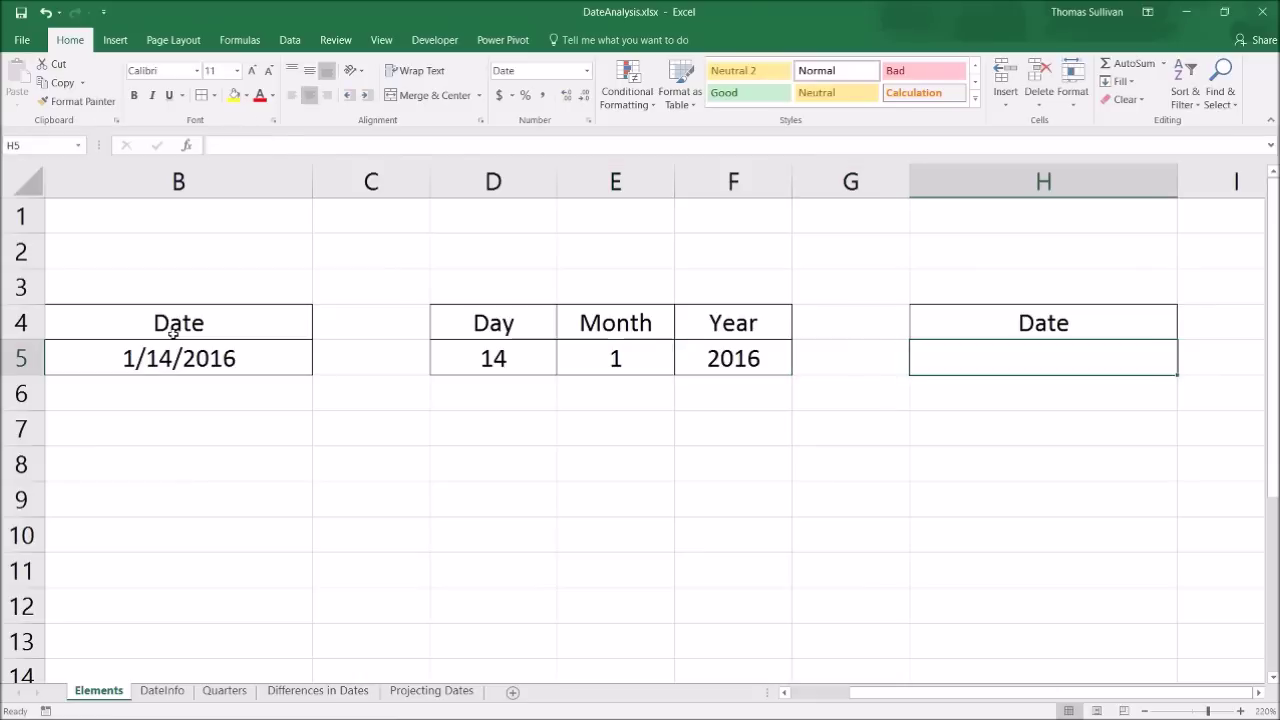
type("=date")
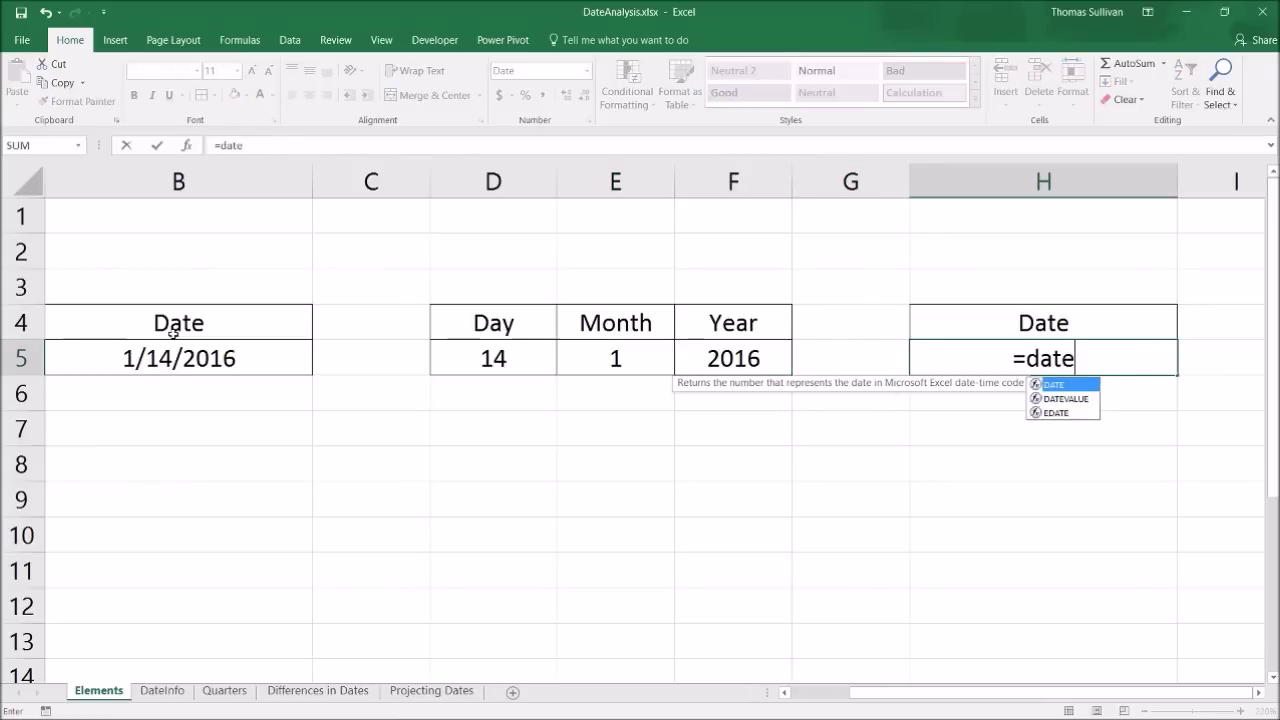
key("Tab")
key("Left")
key("Left")
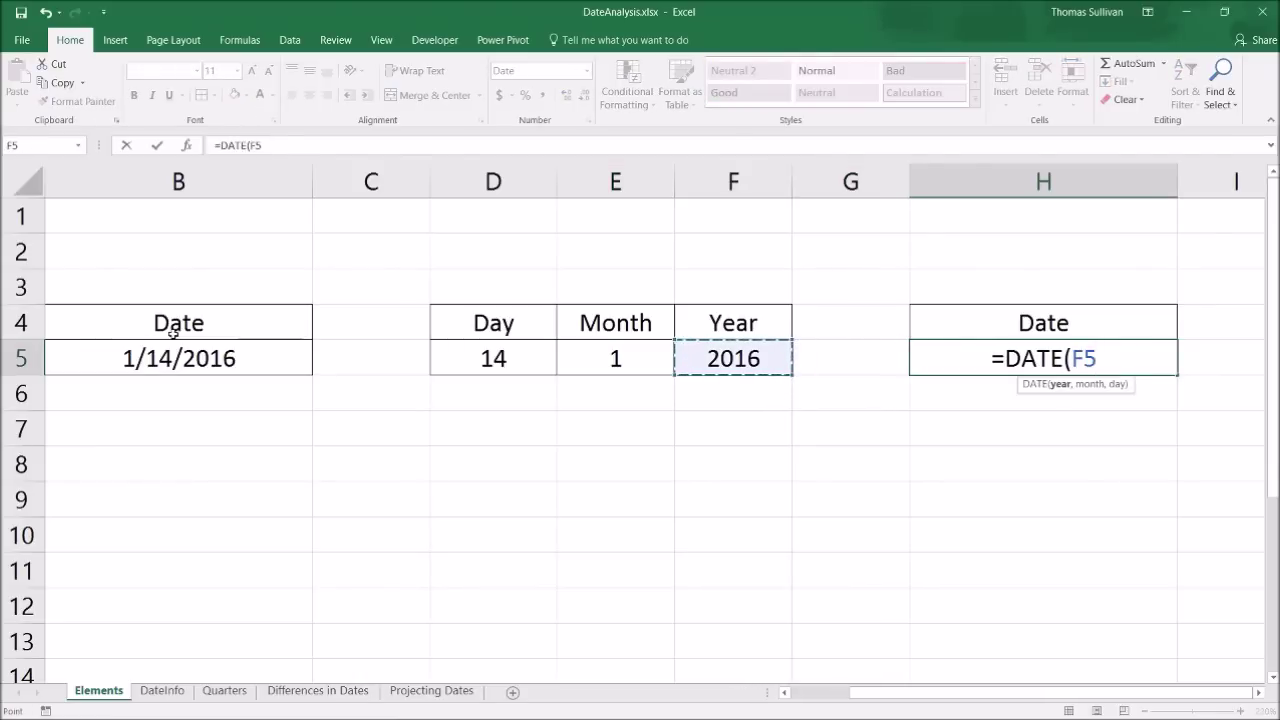
type(",")
key("Left")
key("Left")
key("Left")
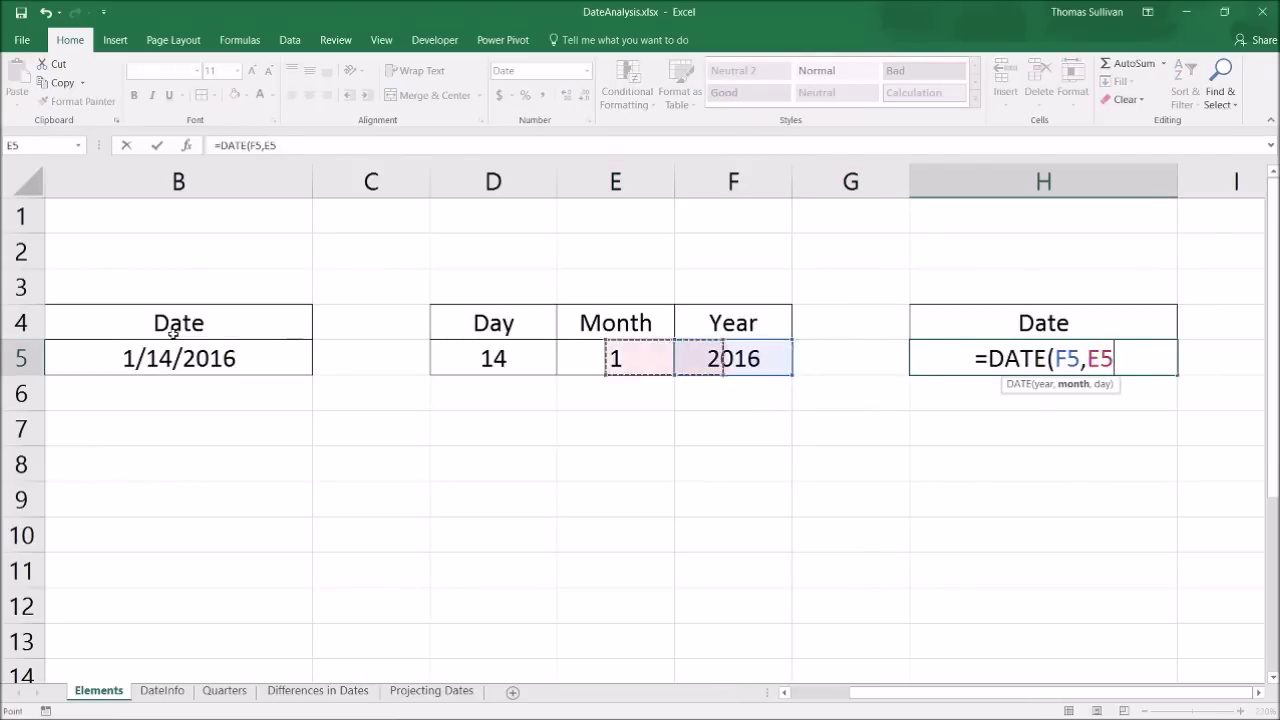
type(",")
key("Left")
key("Left")
key("Left")
key("Left")
key("Left")
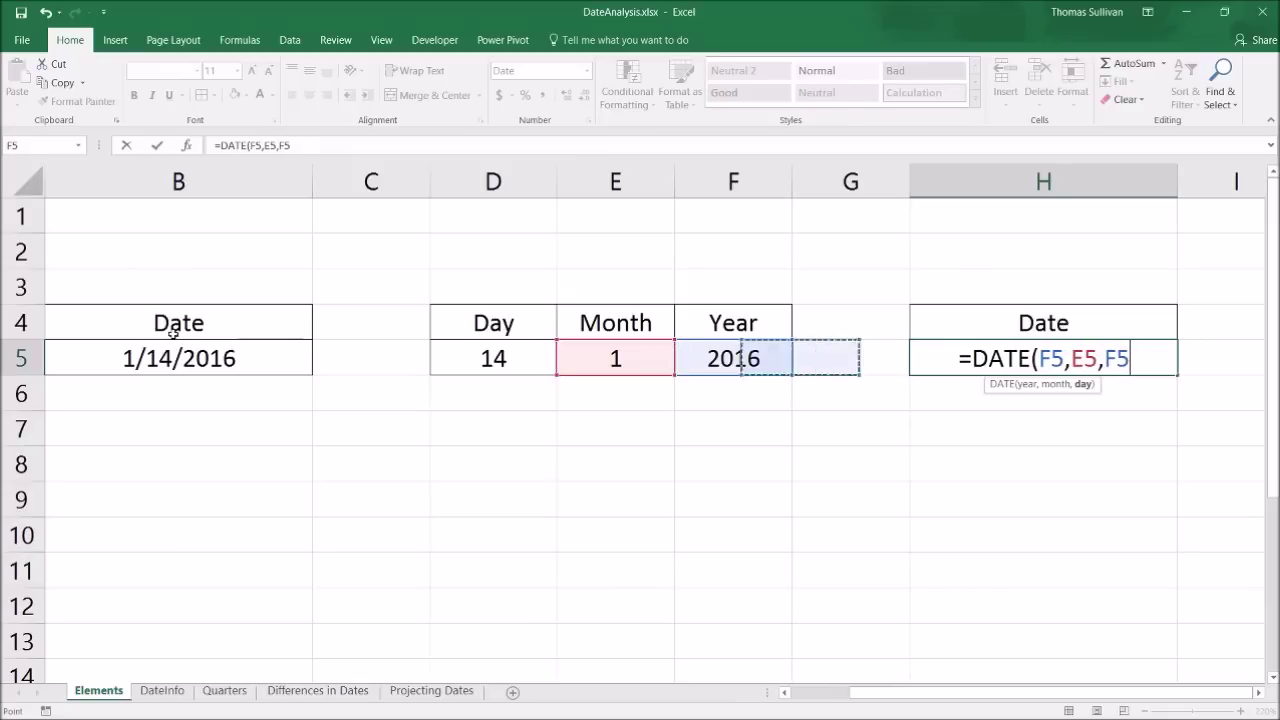
key("Right")
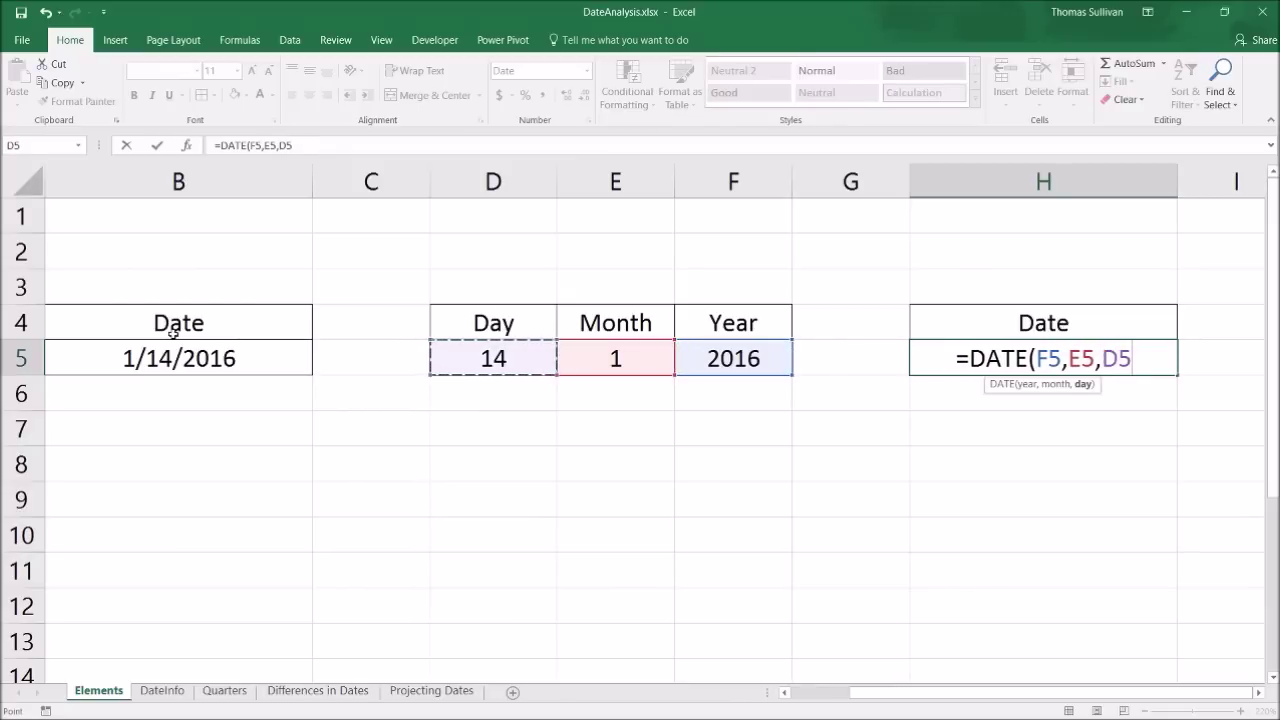
key("Return")
Compare the rebuilt date in H5 with the original in B5 and review the Day, Month and Year cells.
left_click(971, 355)
mouse_move(971, 355)
left_mouse_down()
mouse_move(189, 380)
mouse_move(158, 362)
left_mouse_up()
left_click(158, 362)
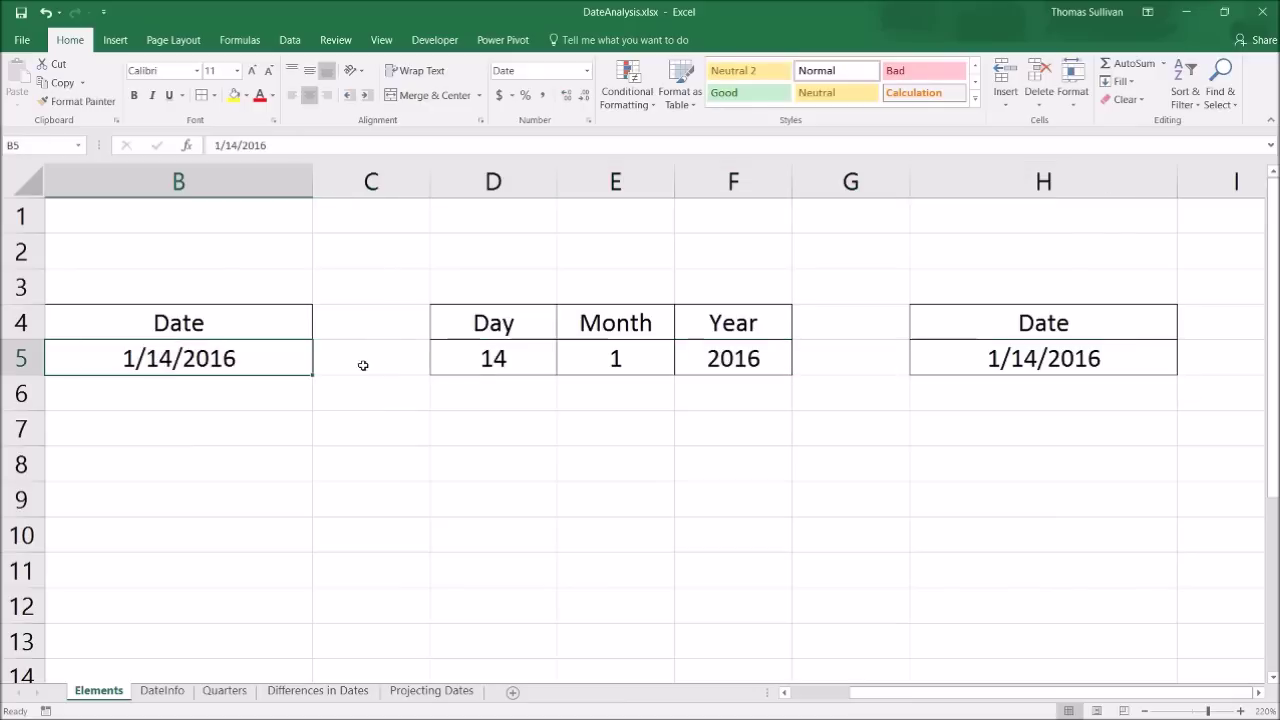
left_click(522, 358)
key("Right")
key("Right")
left_click(240, 342)
On the DateInfo sheet, enter =TEXT(A2,"dd") in cell C2 under Day of Week.
left_click(165, 690)
left_click(310, 278)
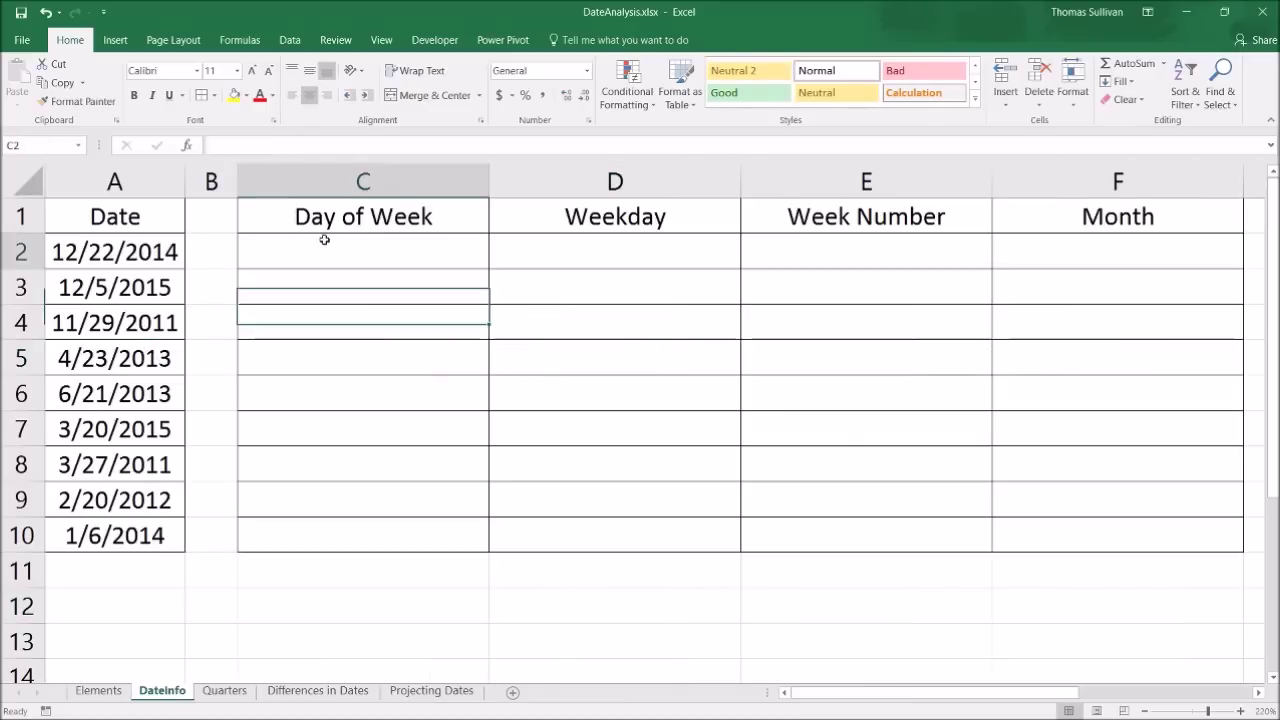
left_click(337, 244)
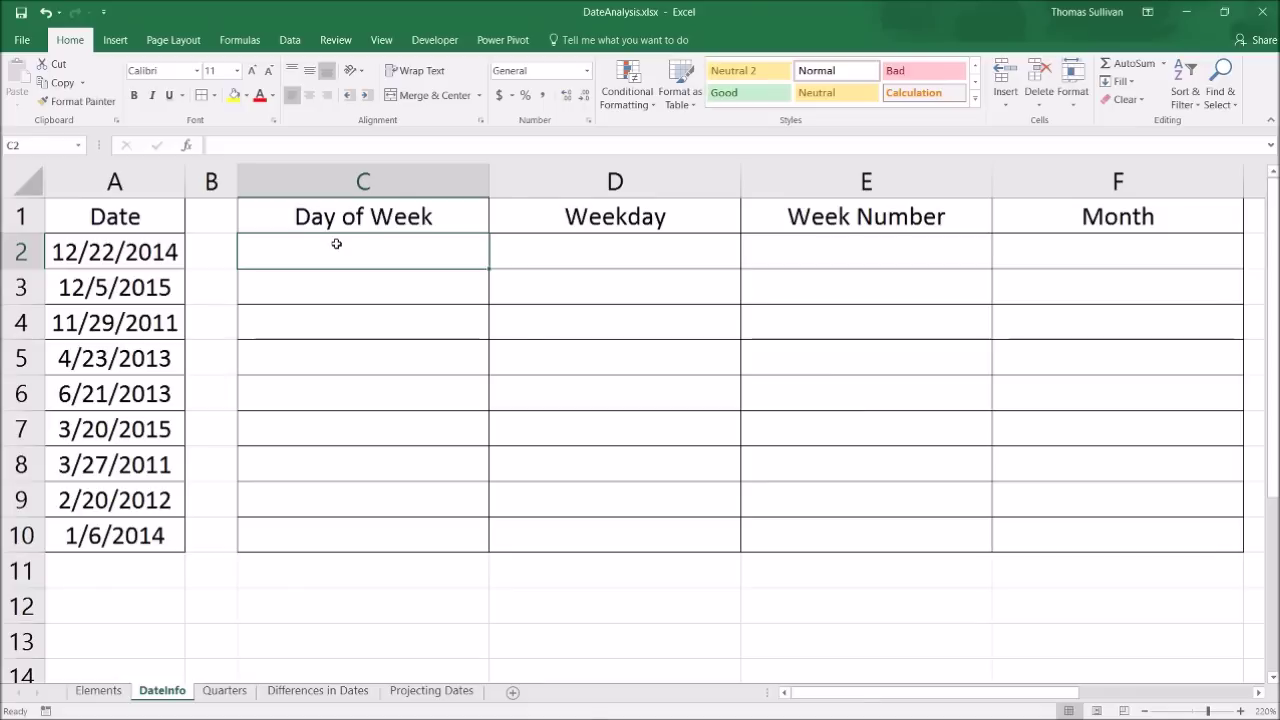
left_click(131, 326)
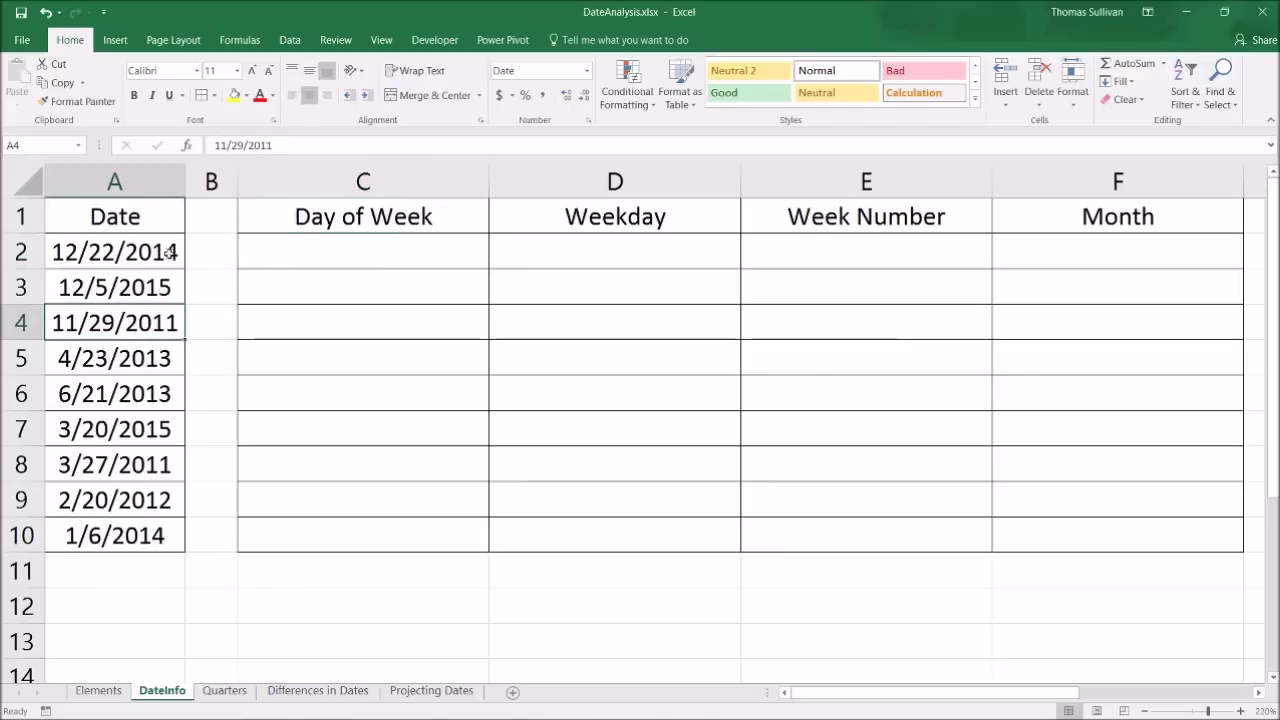
left_click(368, 244)
type("=")
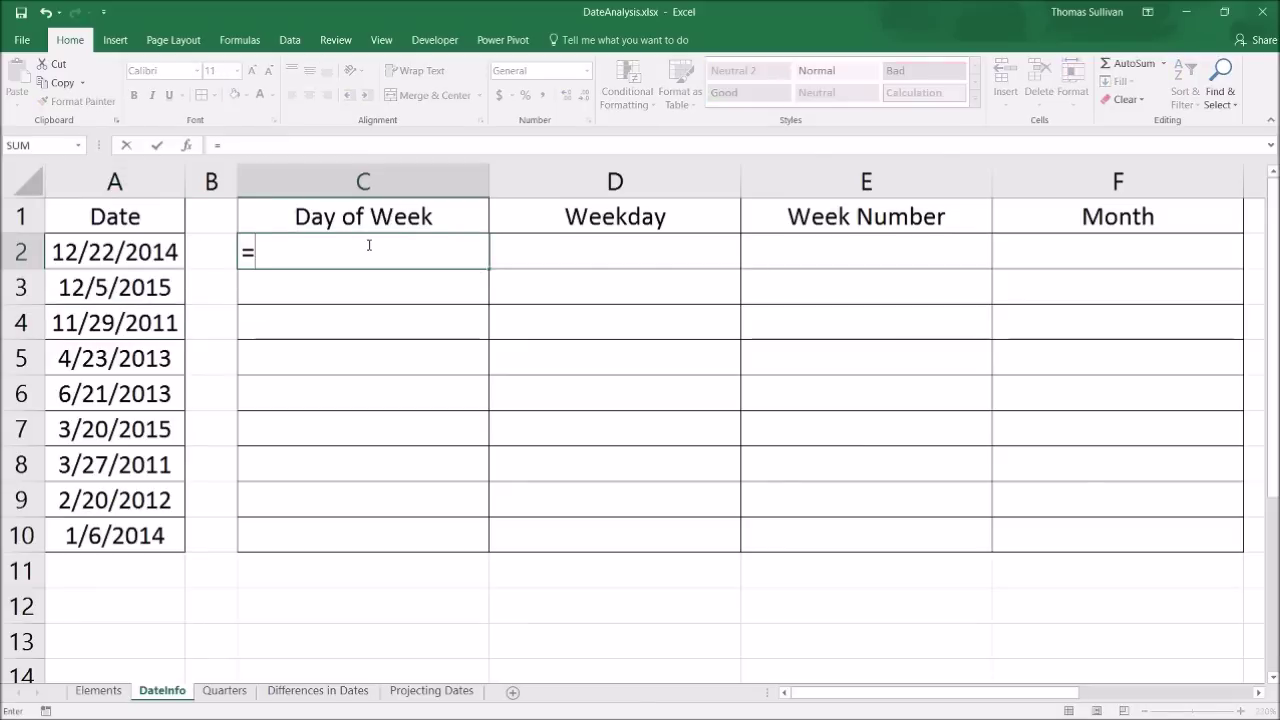
type("text")
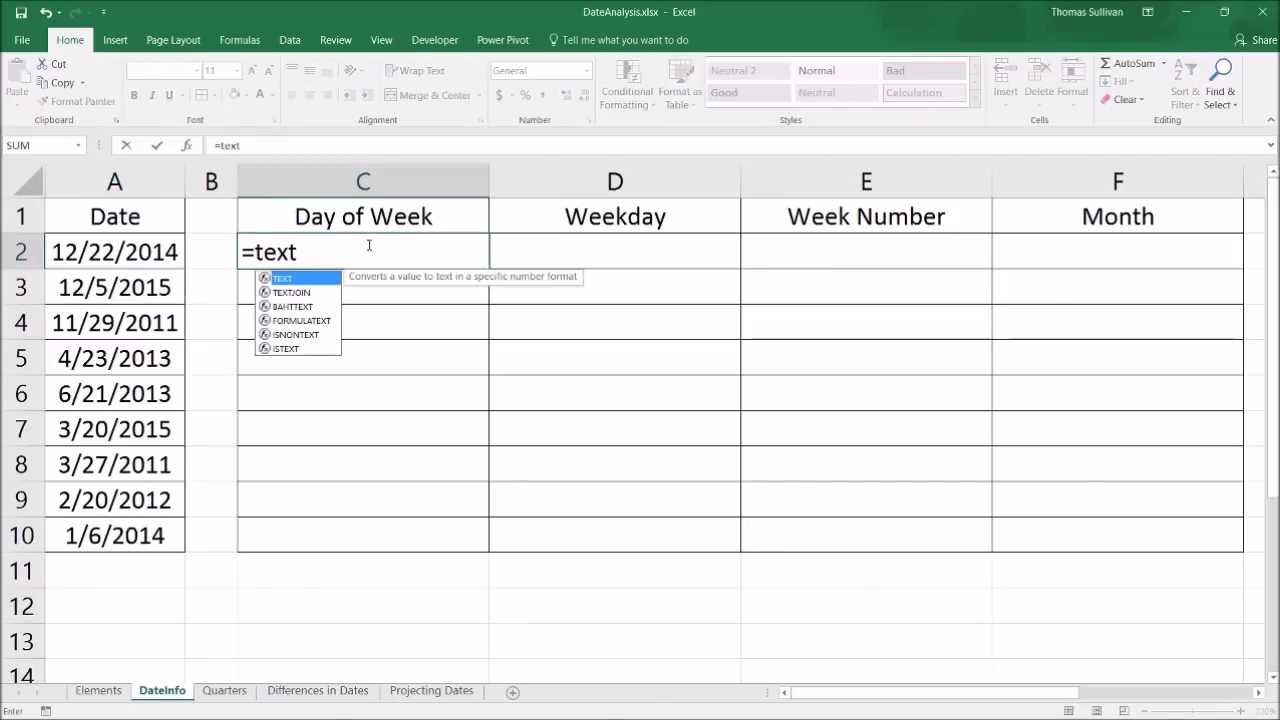
key("Tab")
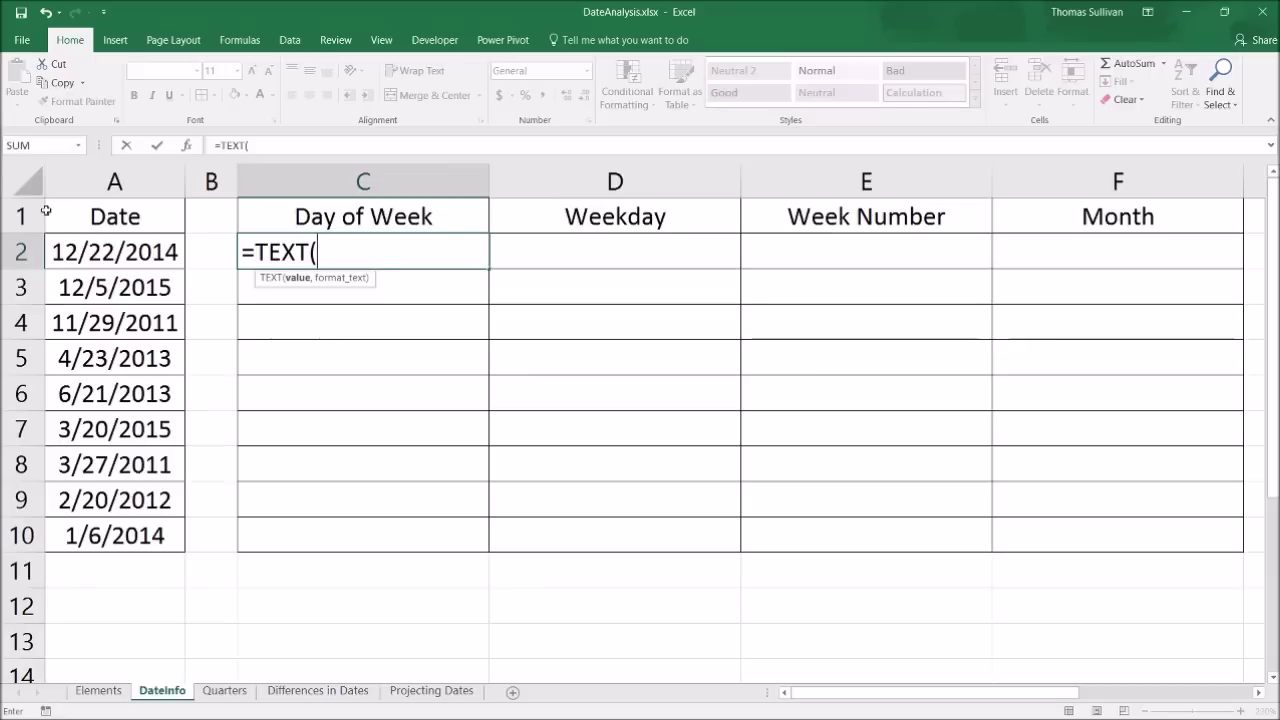
left_click(104, 253)
type(",\"d")
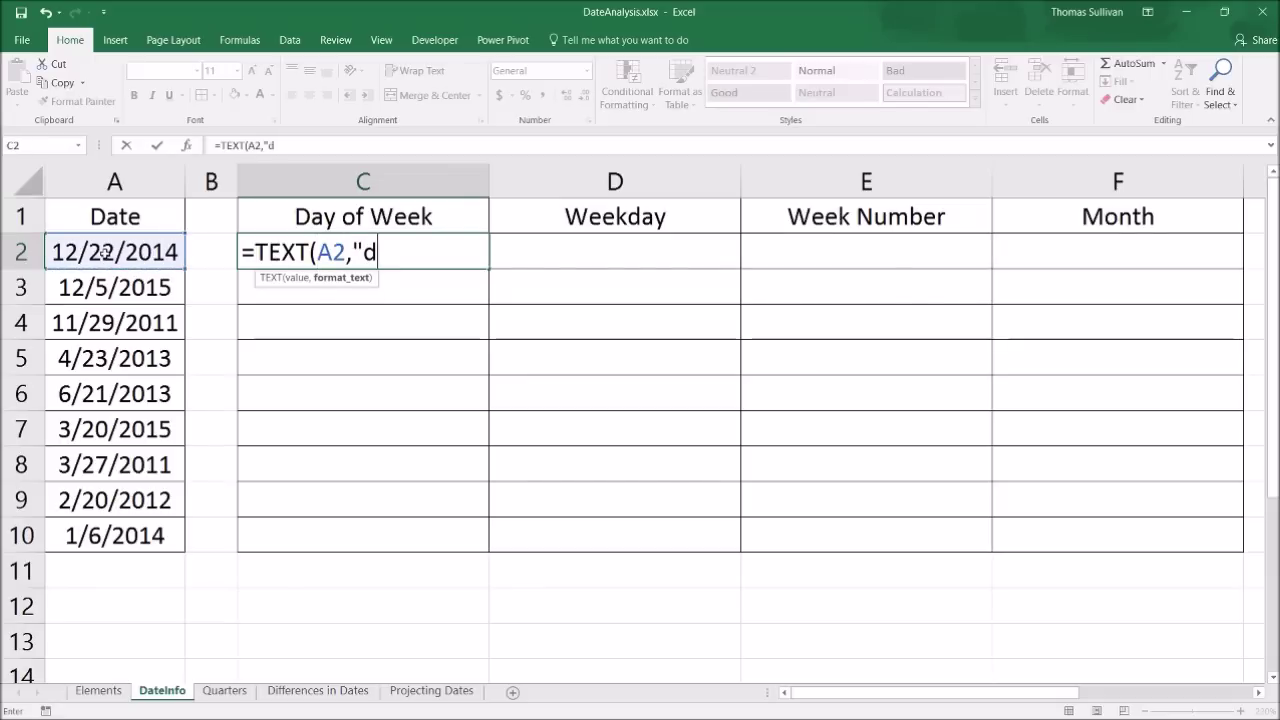
type("d\")")
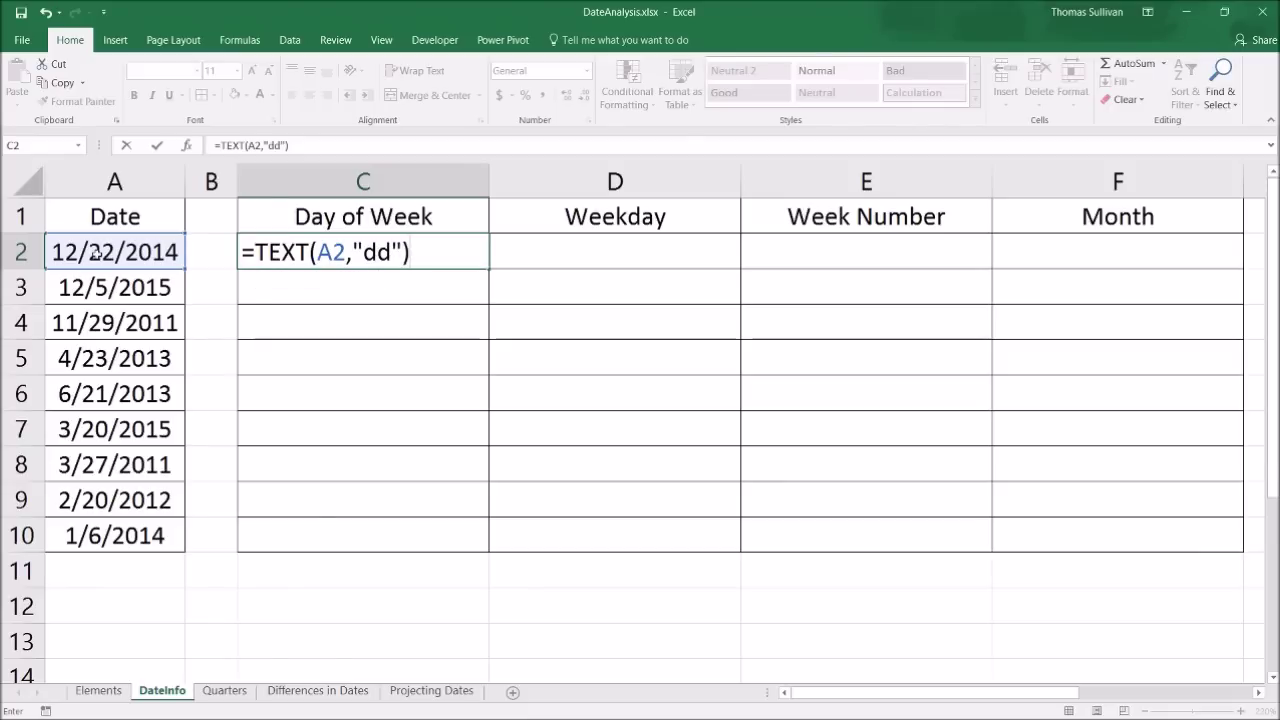
left_click(103, 247)
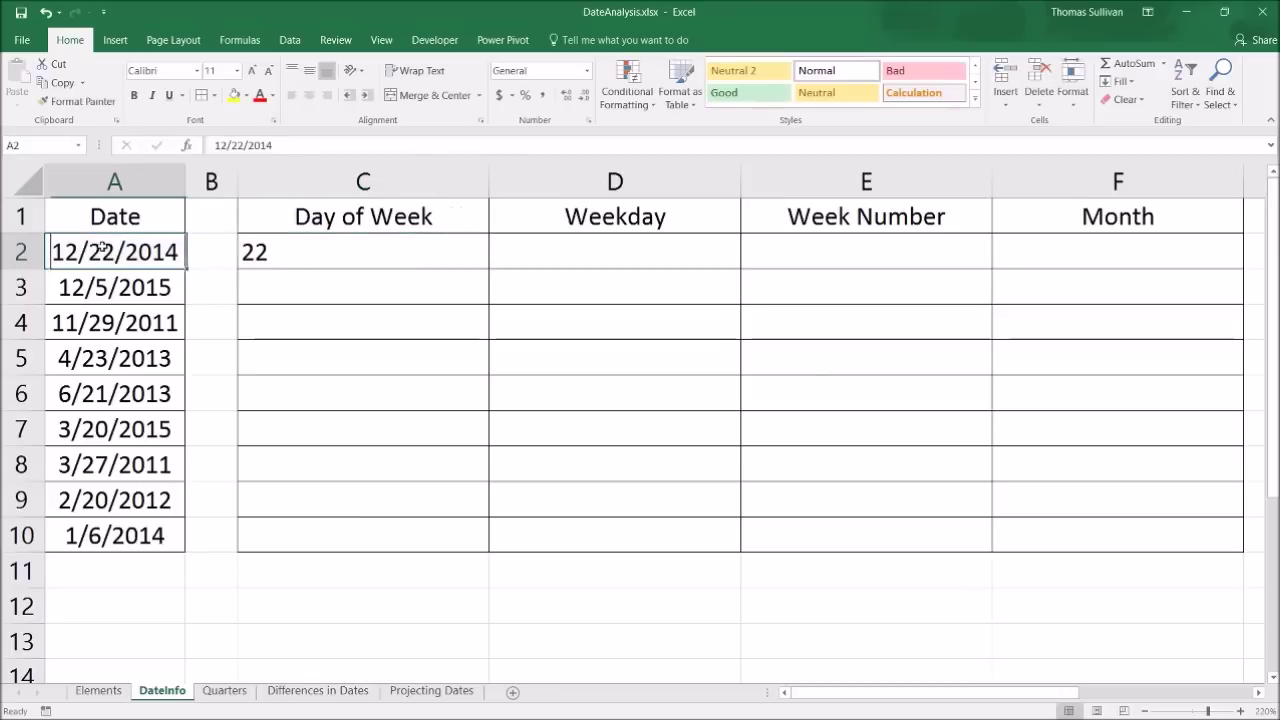
Shorten the format code in C2's TEXT formula to "d".
left_click(314, 247)
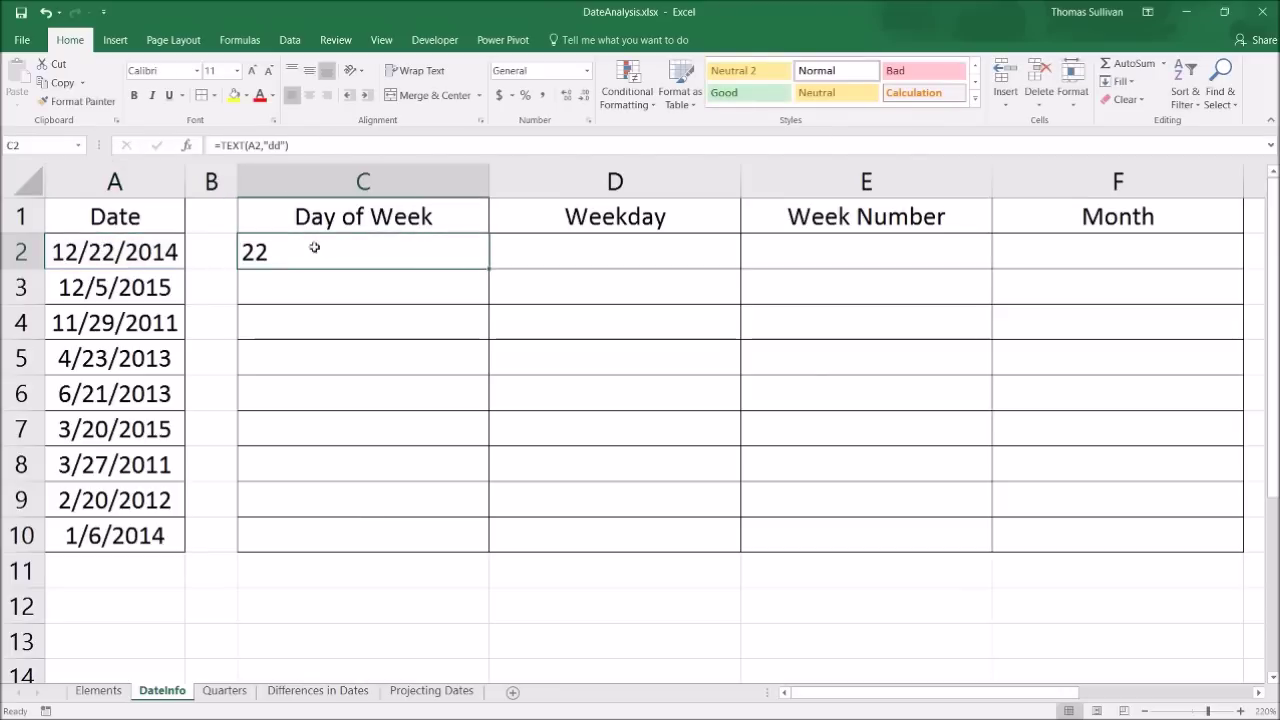
left_click(292, 146)
key("BackSpace")
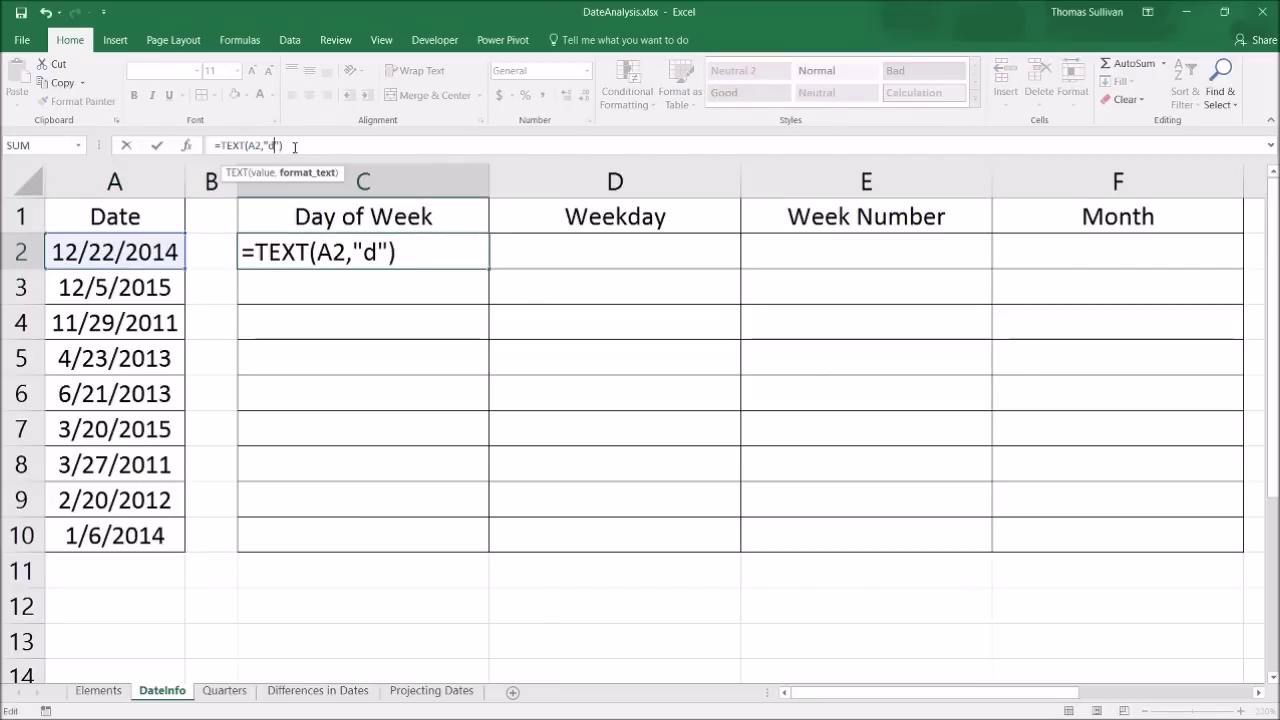
key("ctrl+Return")
Set the format code in C2's TEXT formula back to "dd".
left_click(275, 145)
type("d")
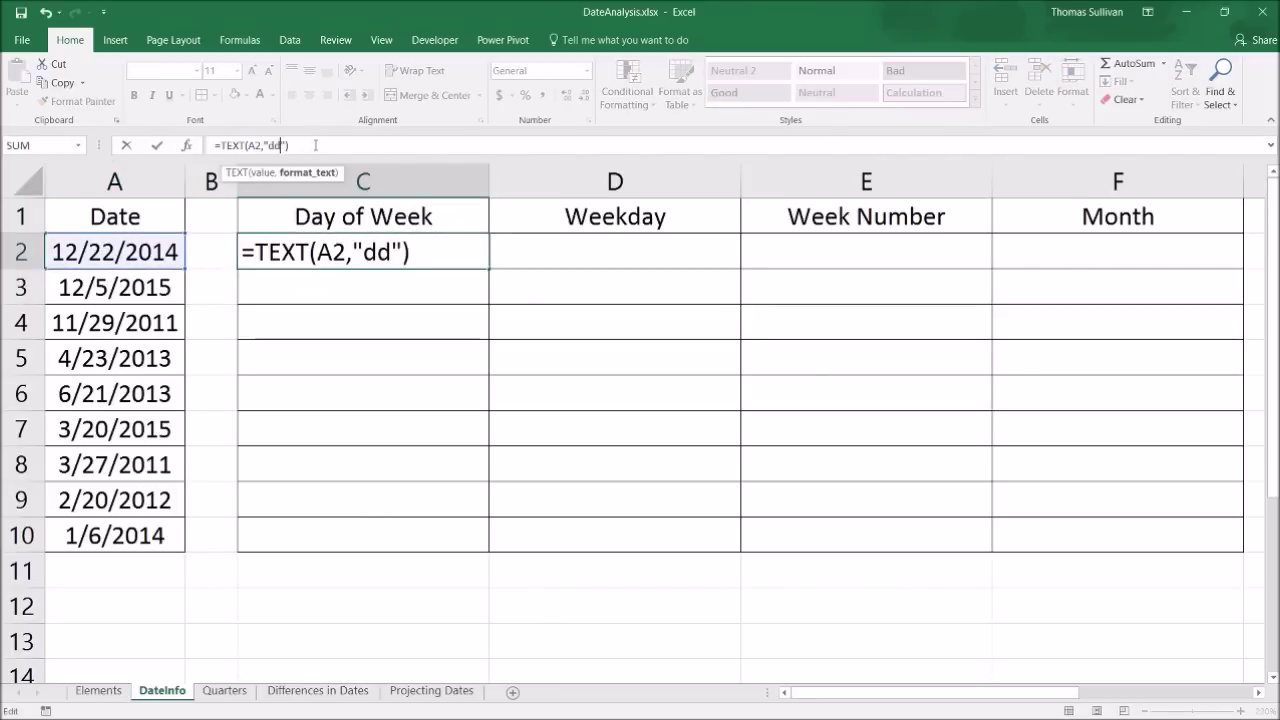
key("Return")
Extend the format code in C2's TEXT formula to "ddd" for the abbreviated weekday name.
left_click(285, 261)
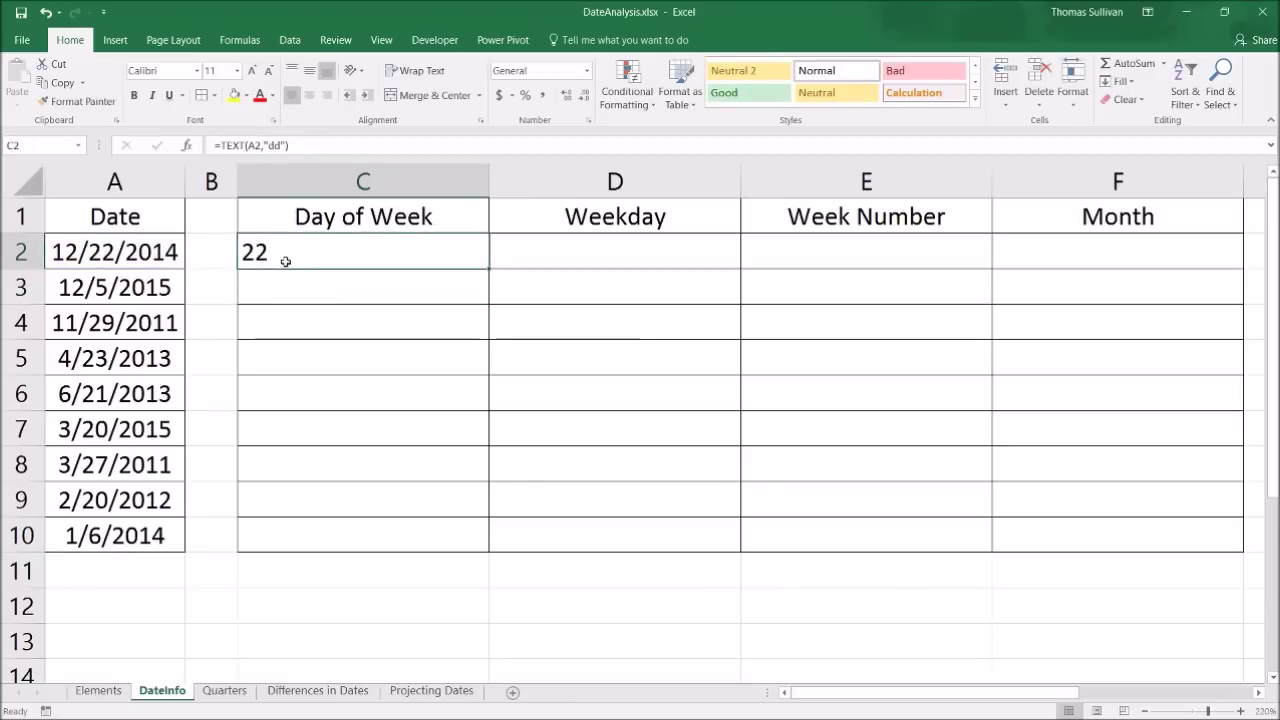
left_click(280, 146)
type("d")
key("Return")
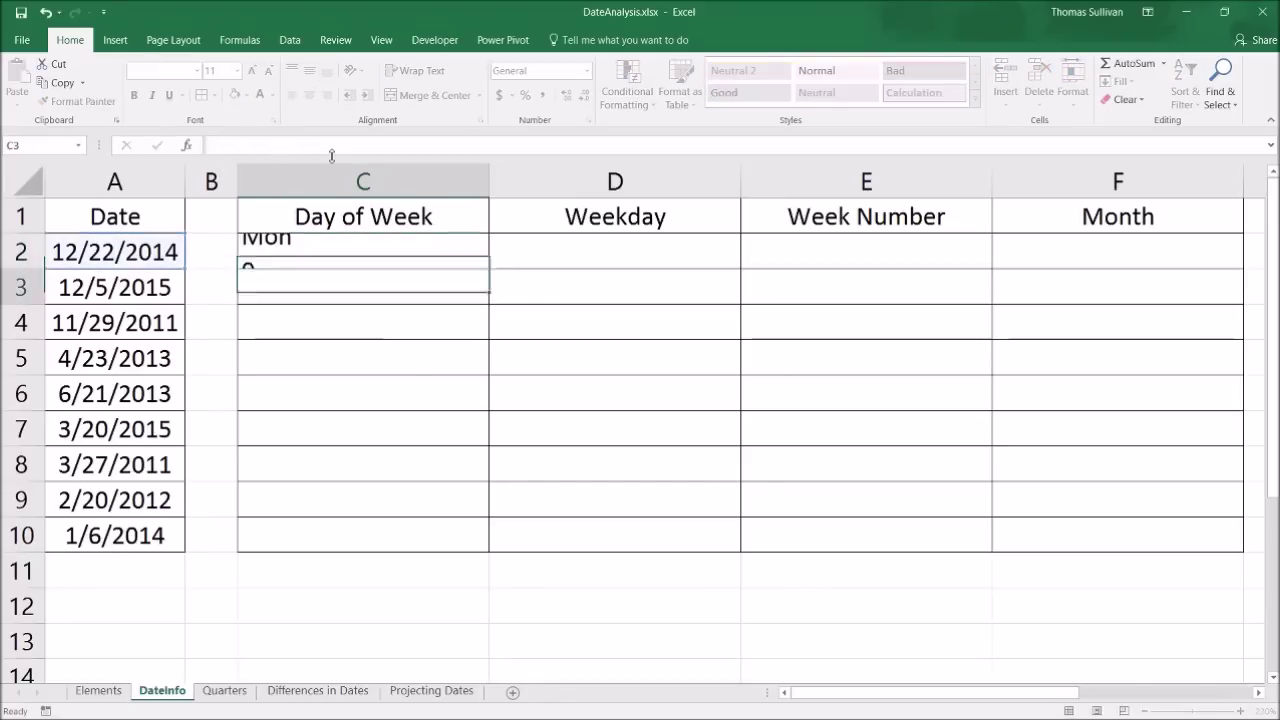
key("Up")
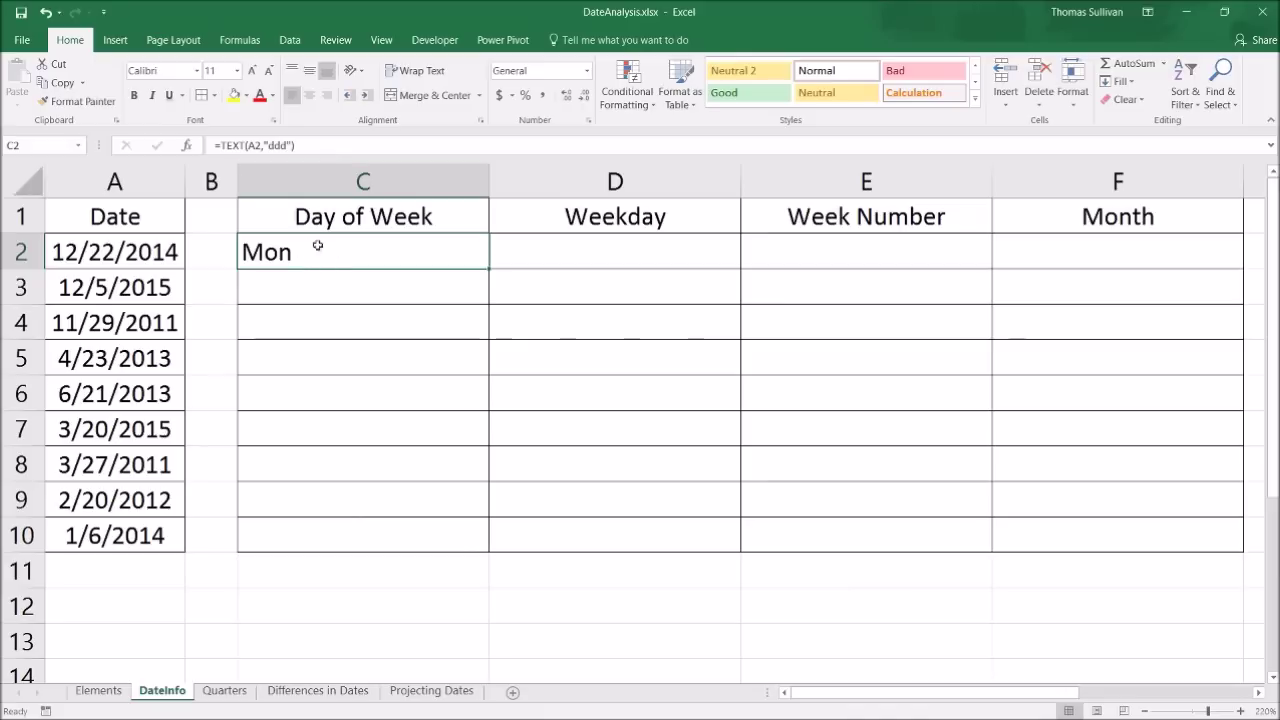
Extend the format code in C2's TEXT formula to "dddd" for the full weekday name.
left_click(287, 146)
type("d")
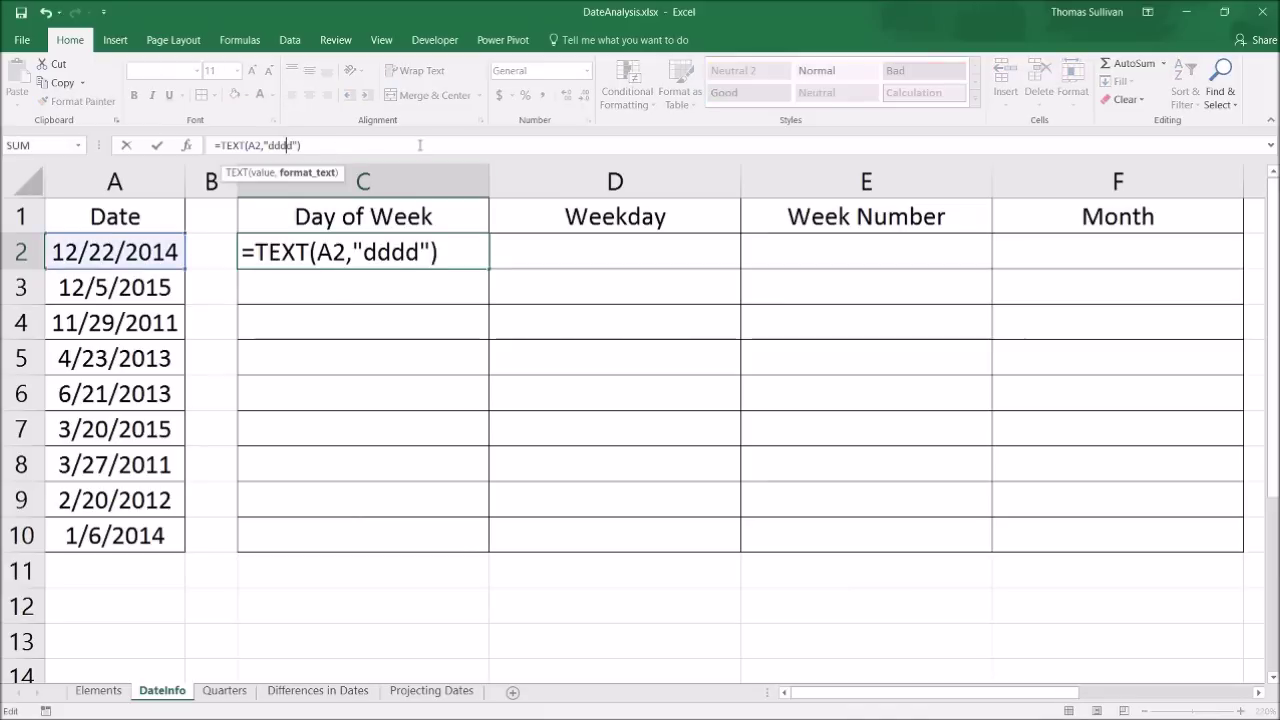
key("Return")
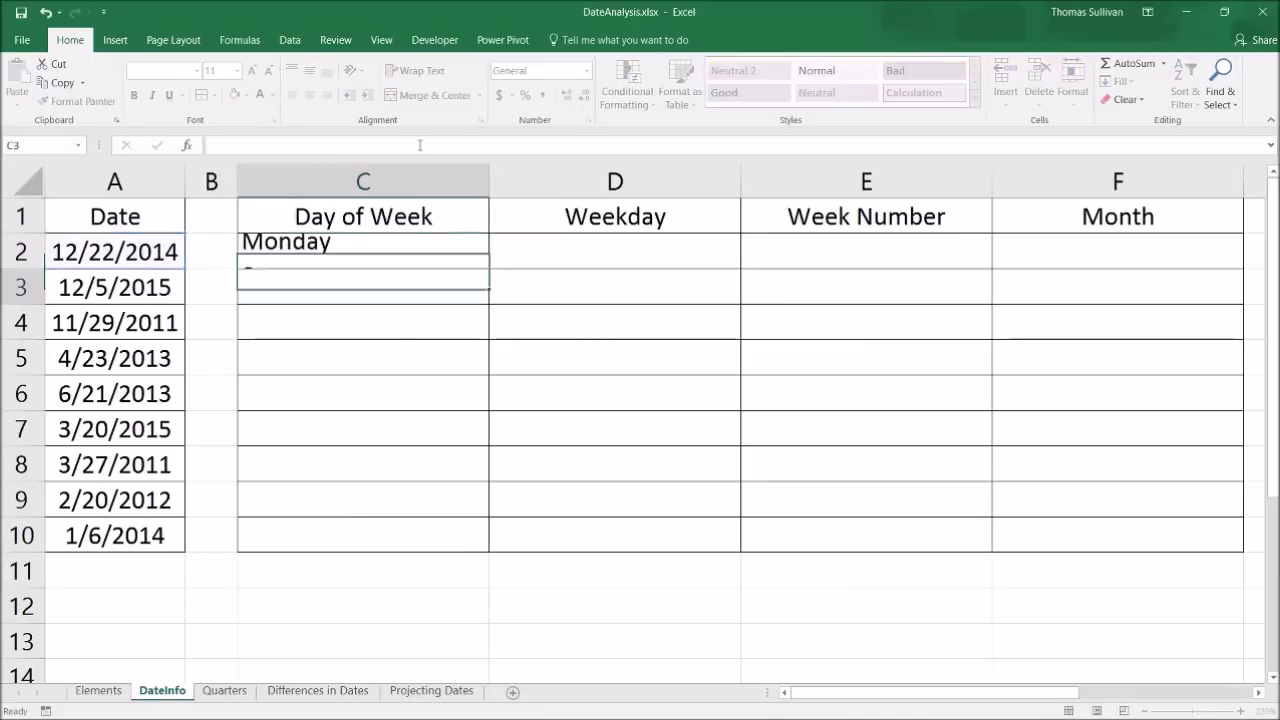
Fill C2's TEXT formula down the Day of Week column to C10 and check row 4 against its date.
key("Up")
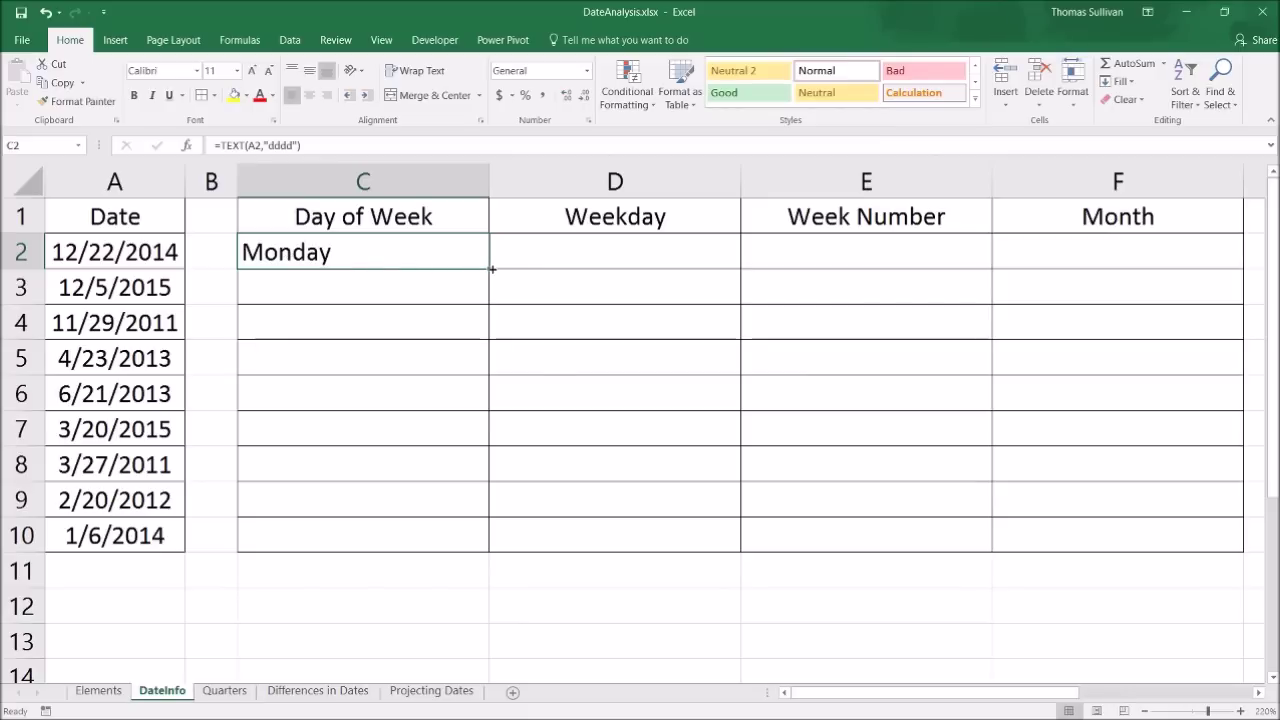
left_click_drag(492, 269, 491, 557)
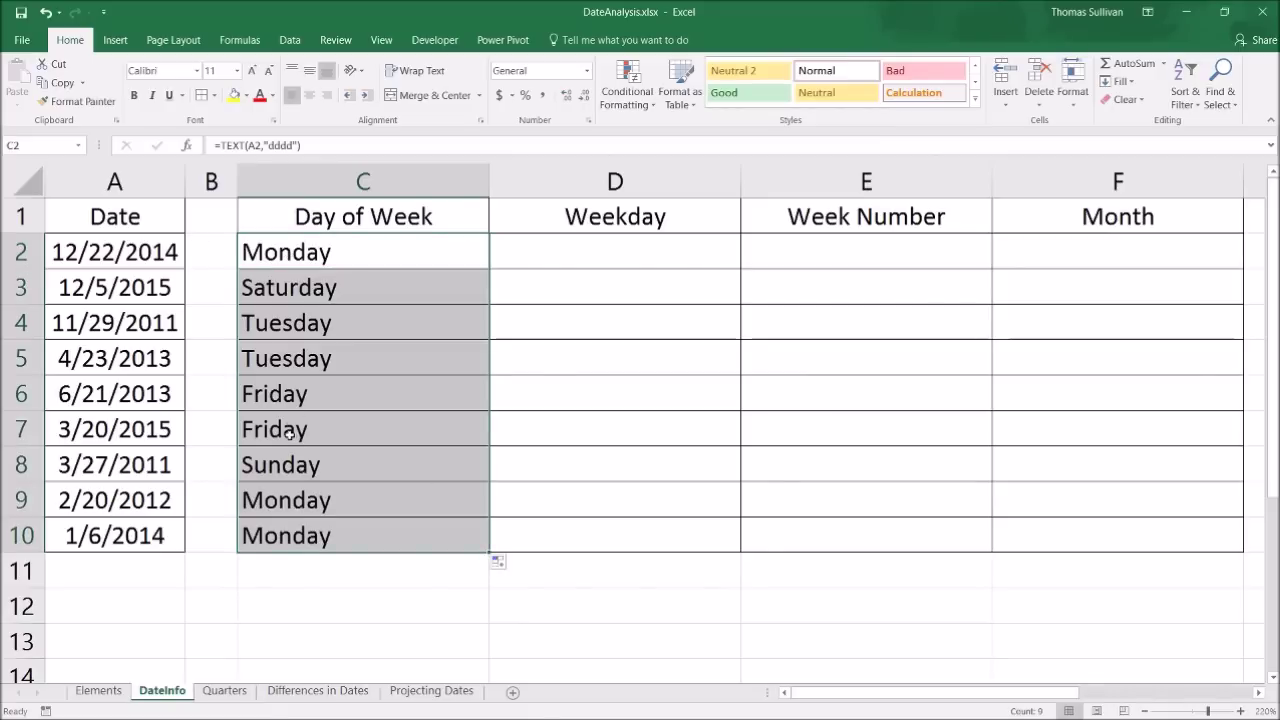
left_click_drag(120, 330, 339, 324)
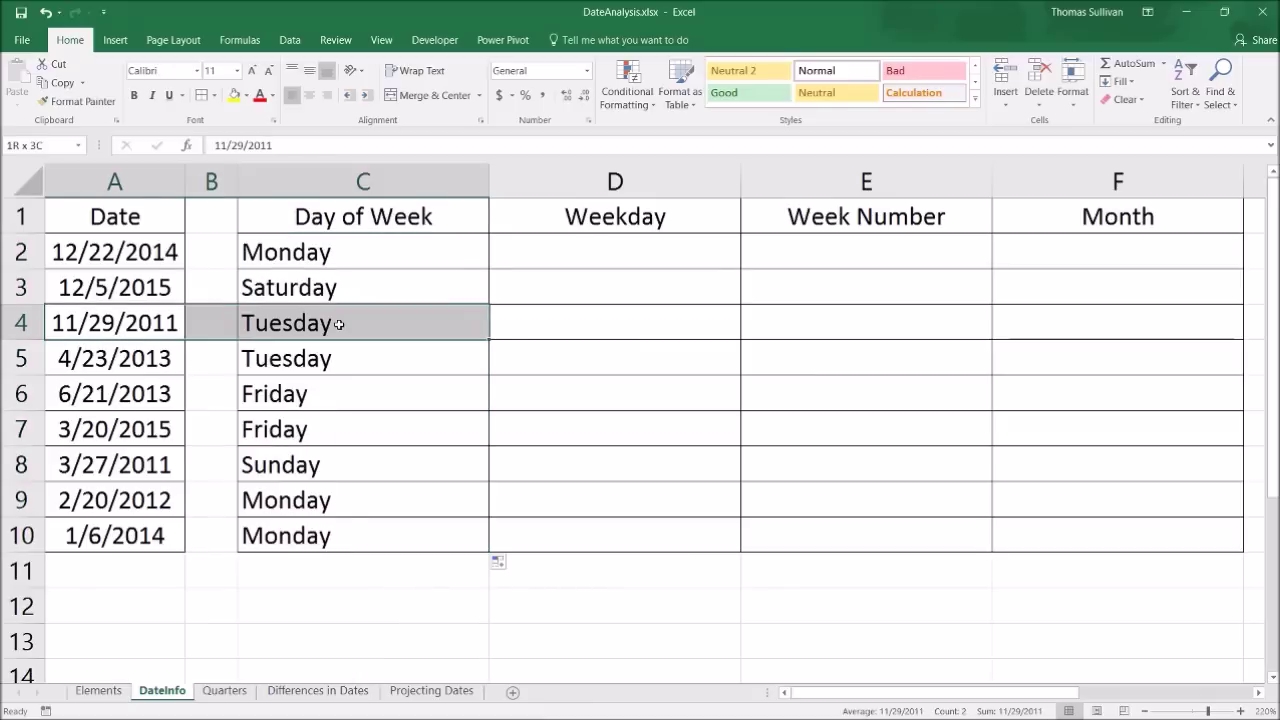
Enter =WEEKDAY(A2,2) in D2 under Weekday, counting Monday as 1, and fill it down to D10.
left_click(563, 250)
type("=")
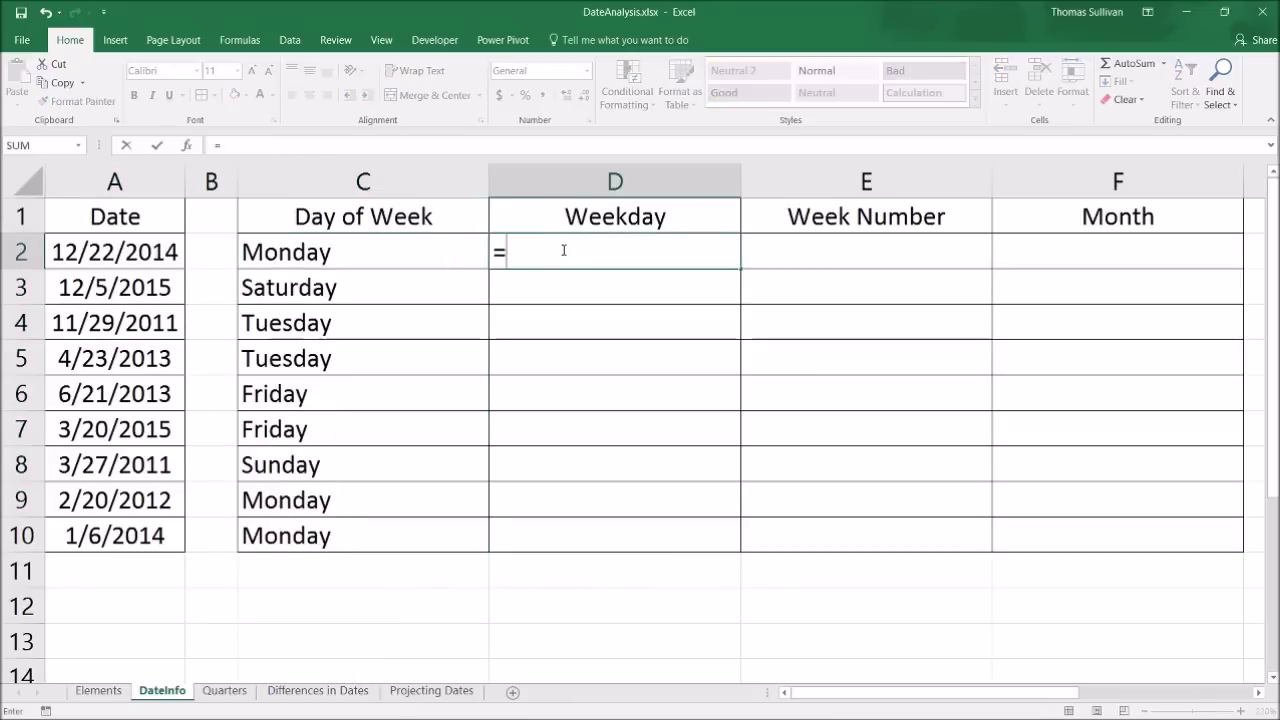
type("week")
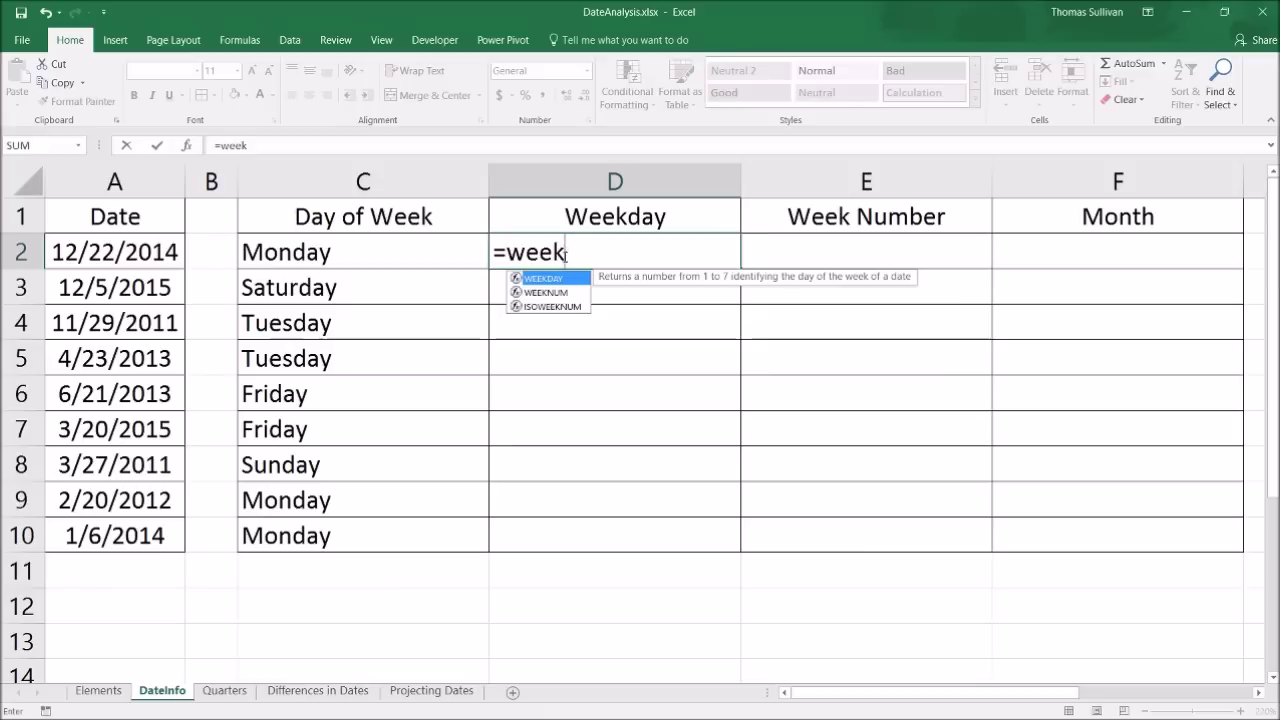
key("Tab")
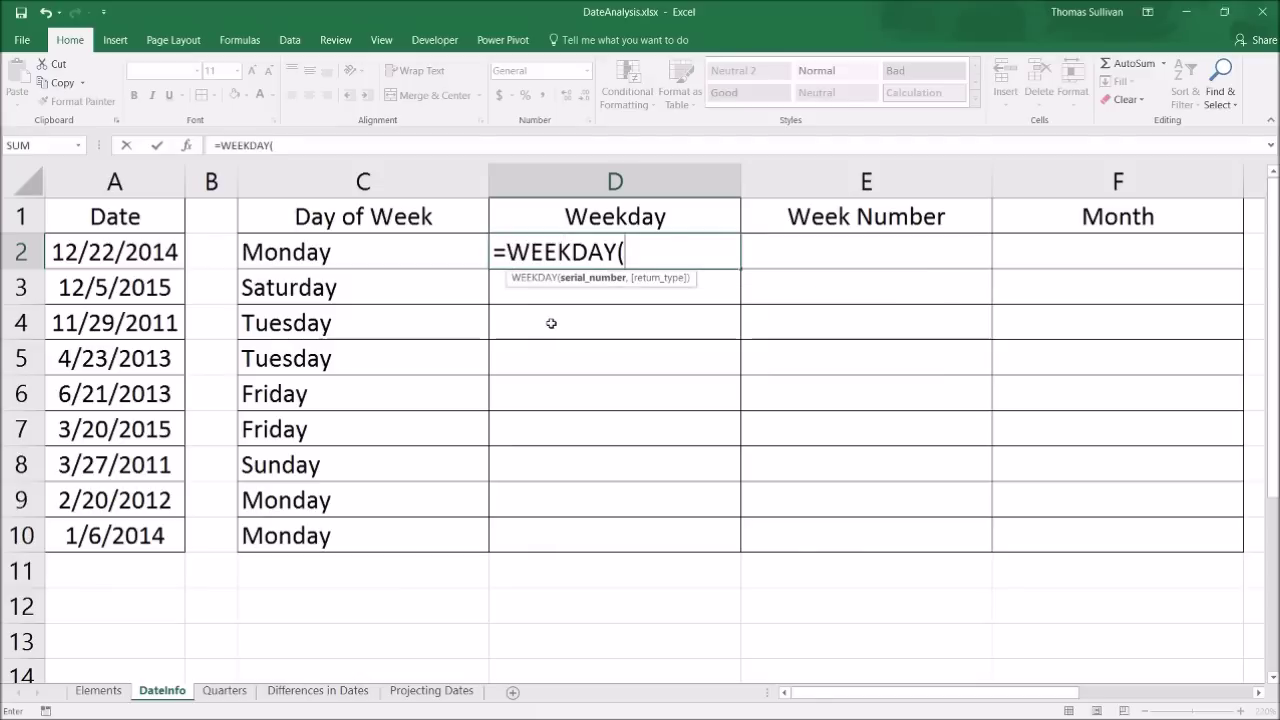
left_click(92, 259)
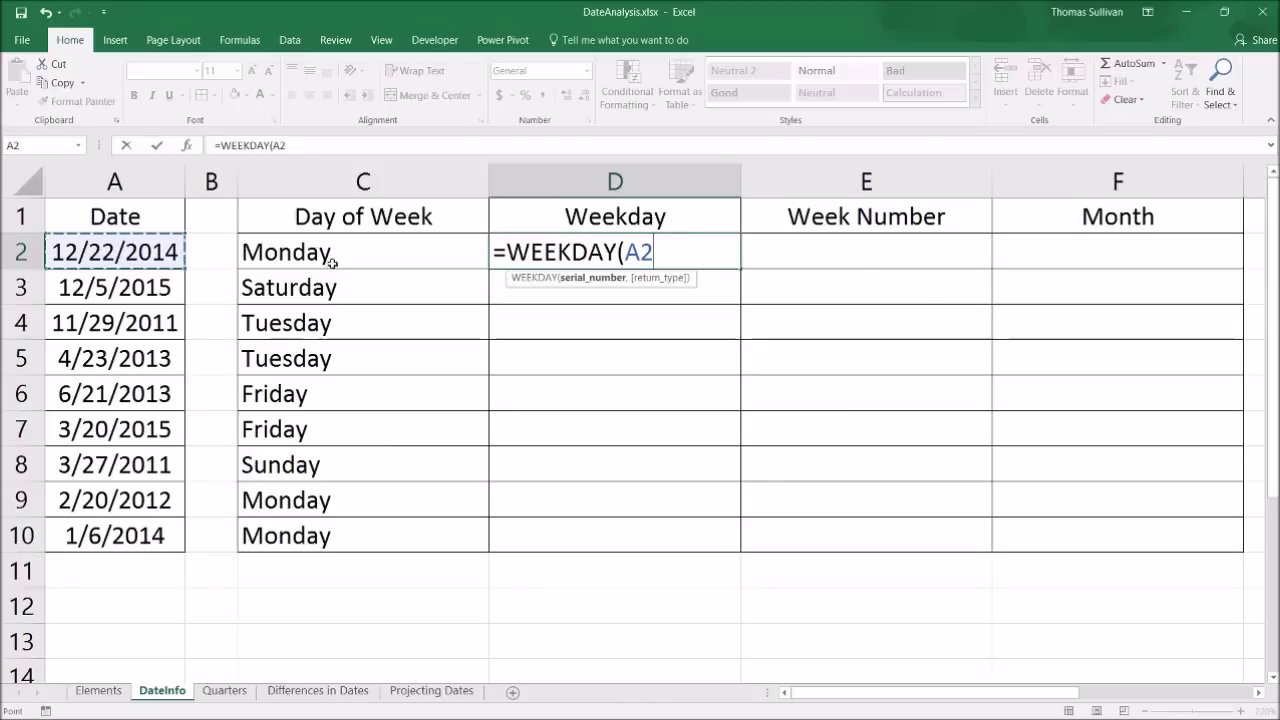
type(",")
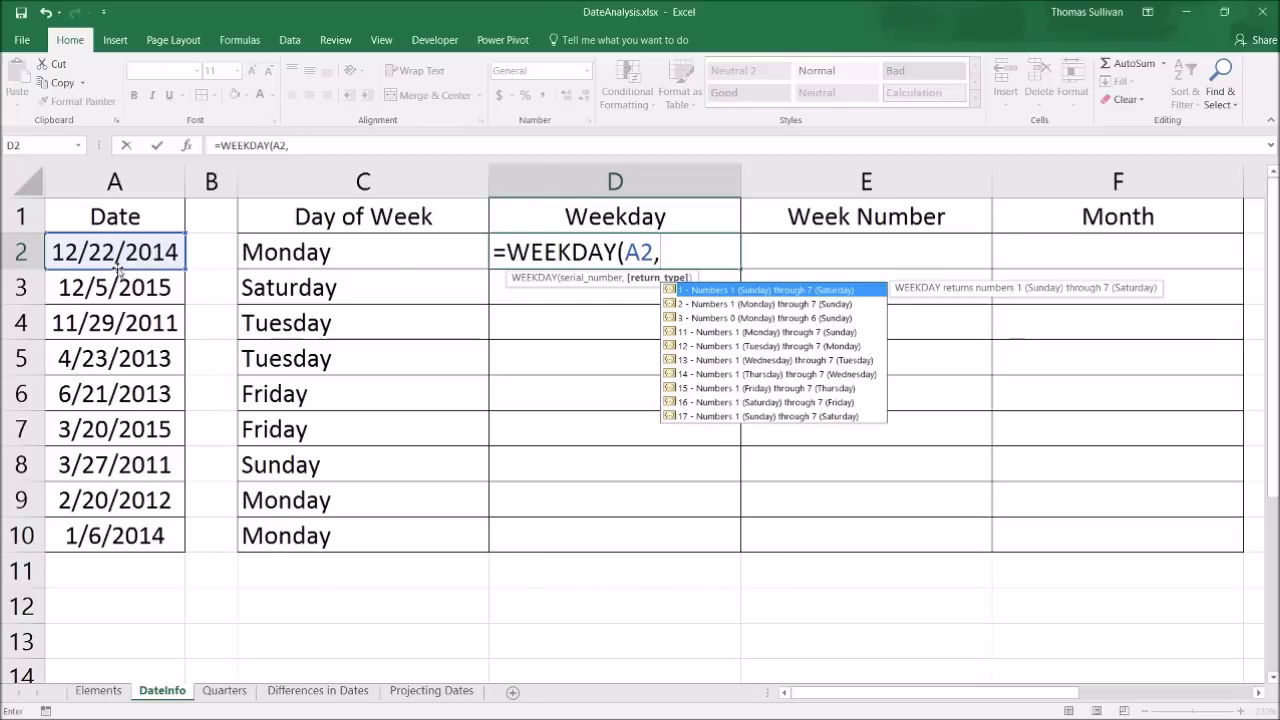
key("Down")
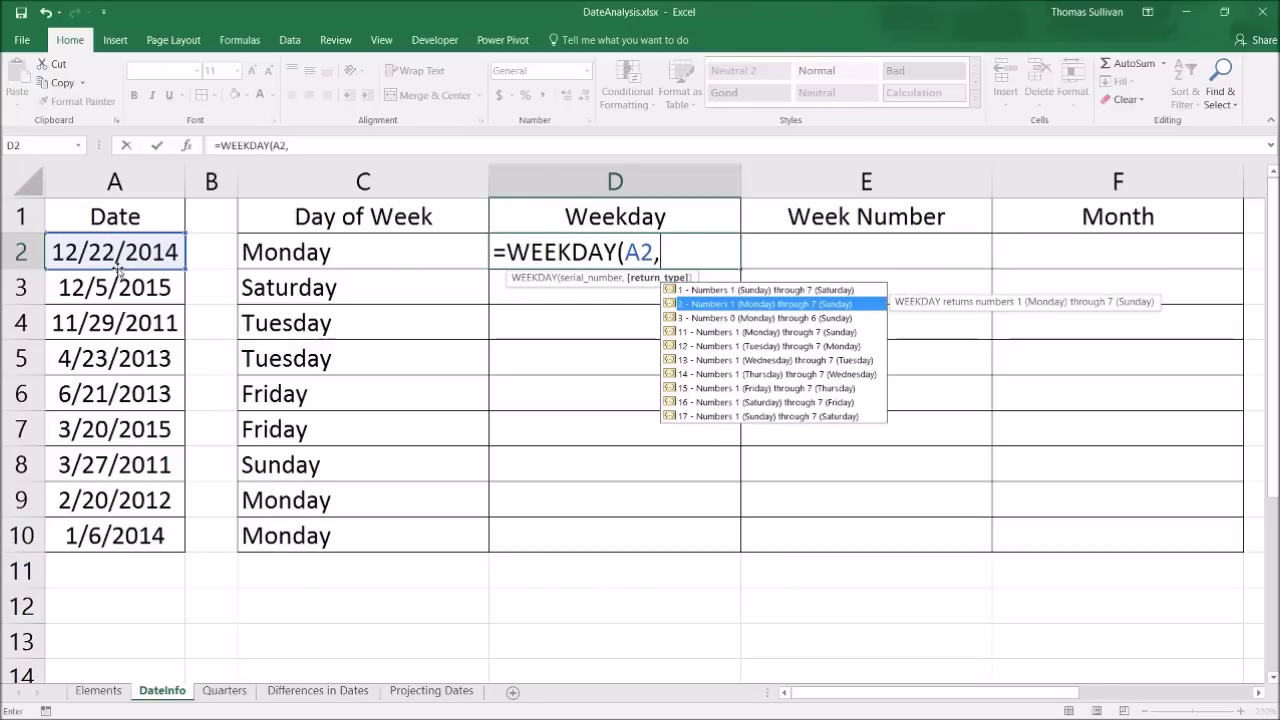
type("2")
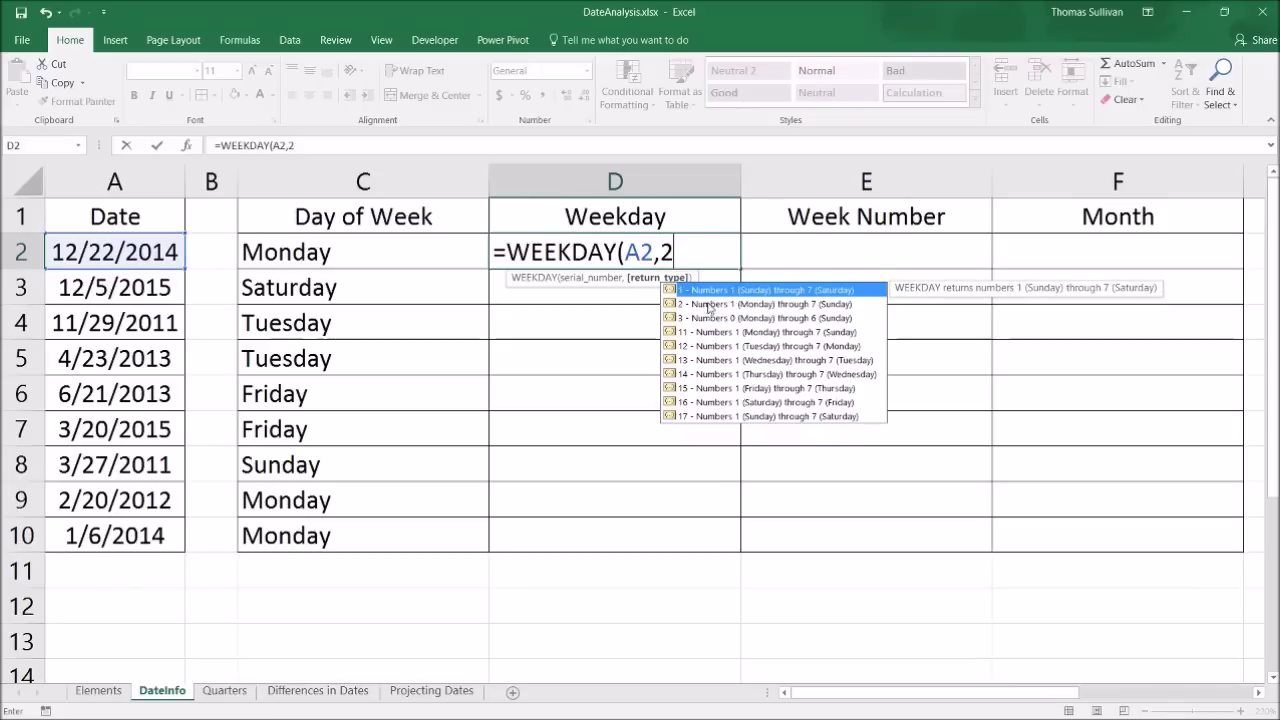
type(")")
key("Return")
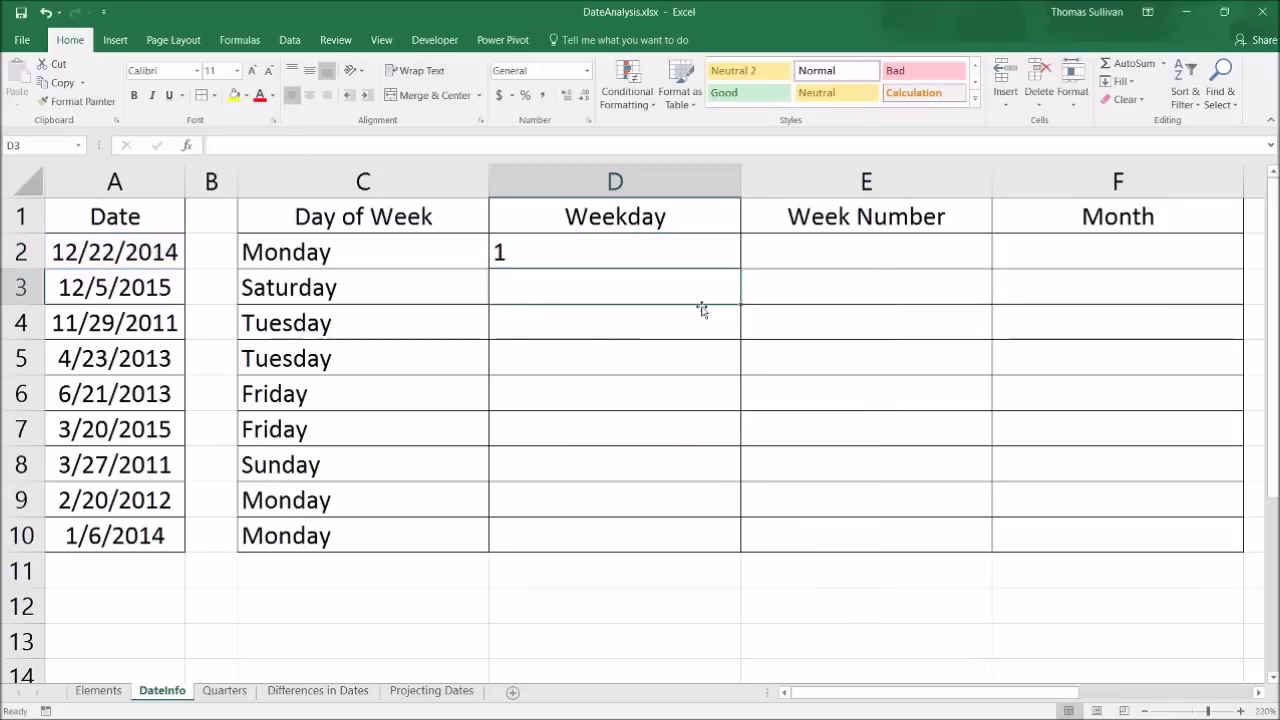
left_click(521, 251)
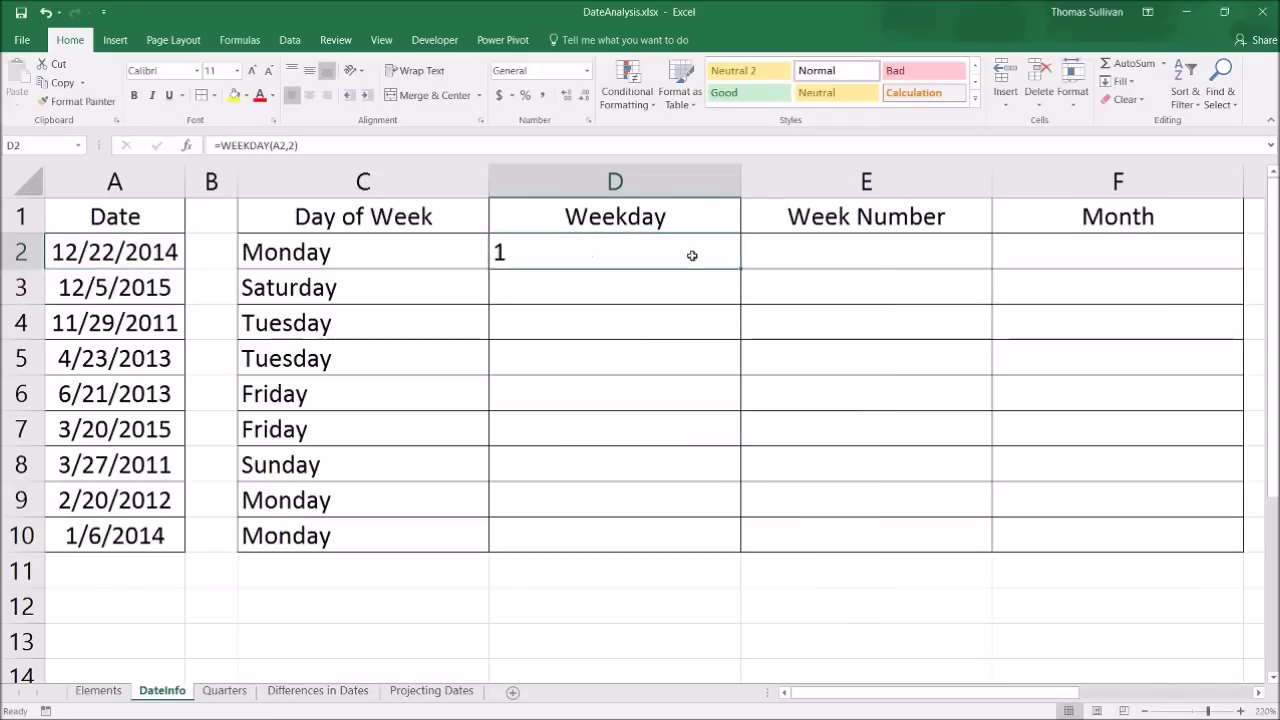
double_click(743, 269)
Enter =WEEKNUM(A2,2) in E2 under Week Number, with weeks beginning on Monday.
left_click(799, 250)
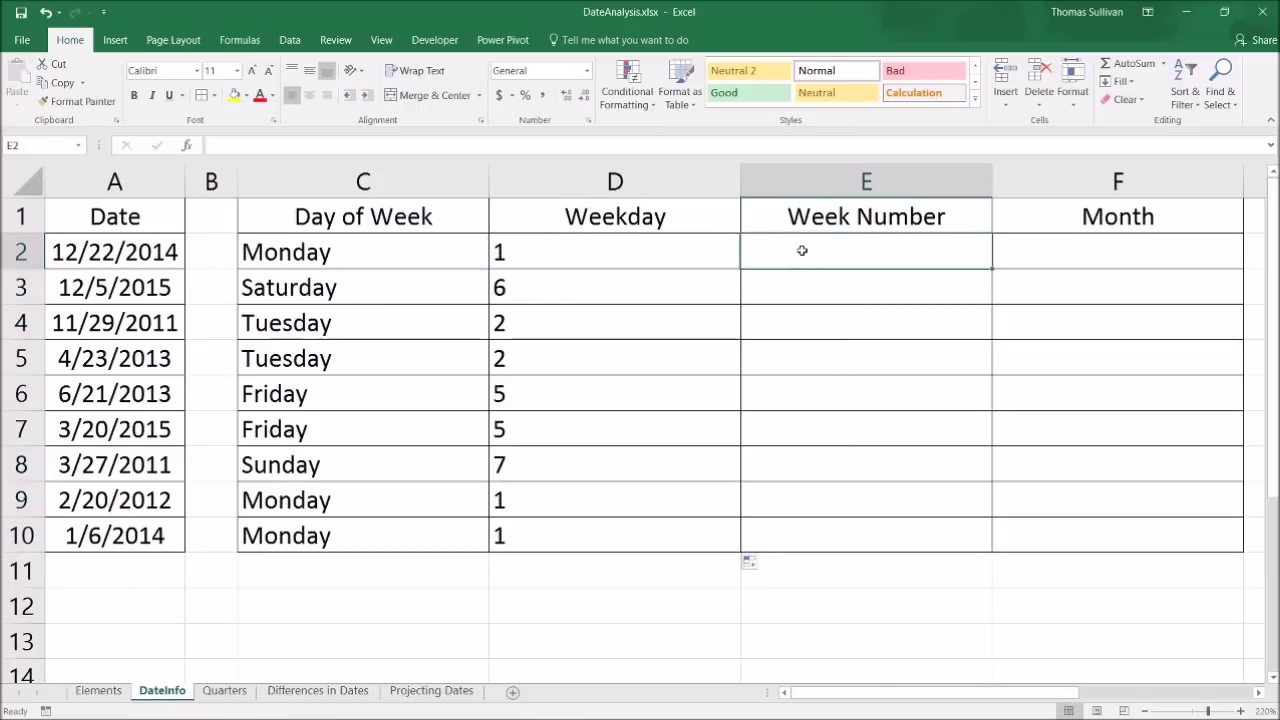
type("=w")
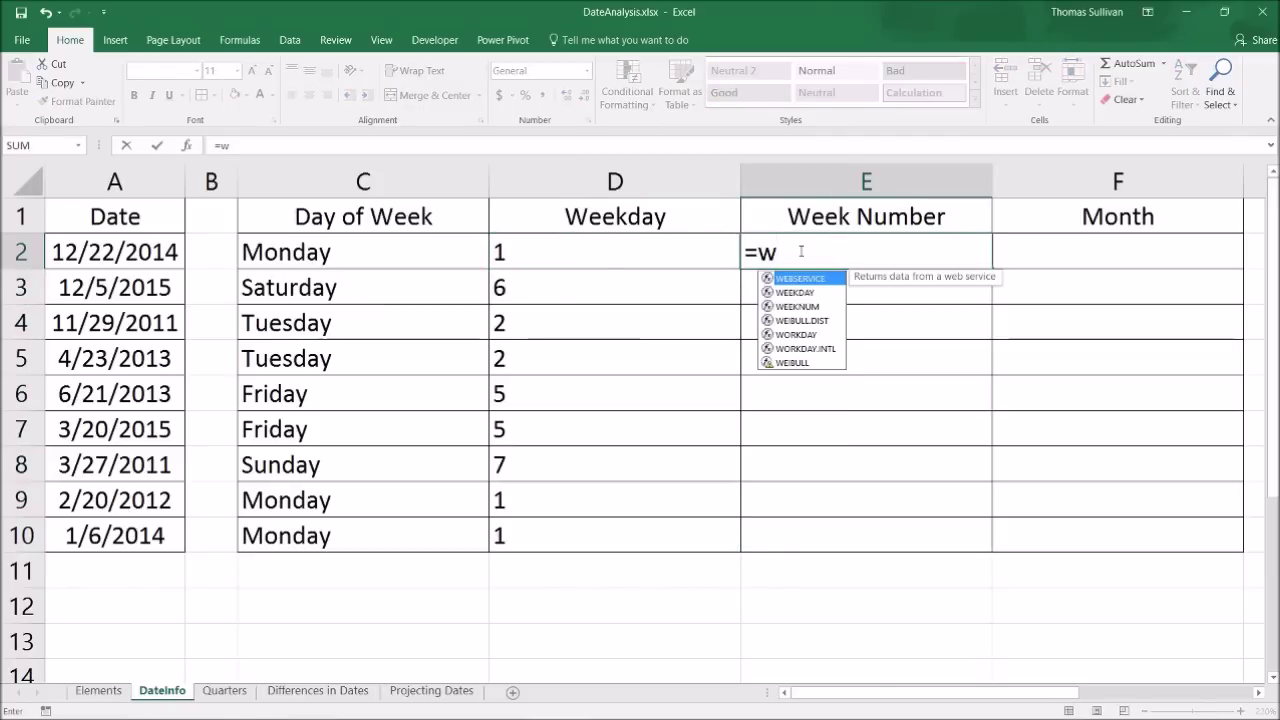
type("eekn")
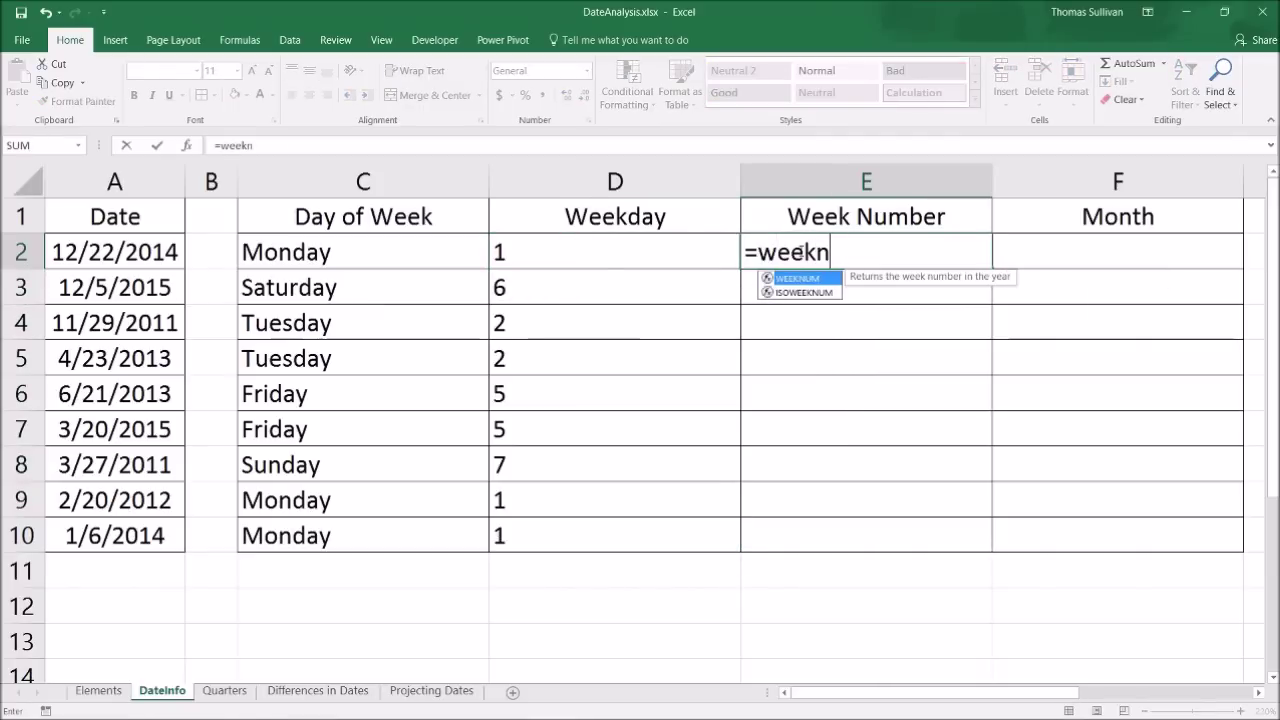
key("Tab")
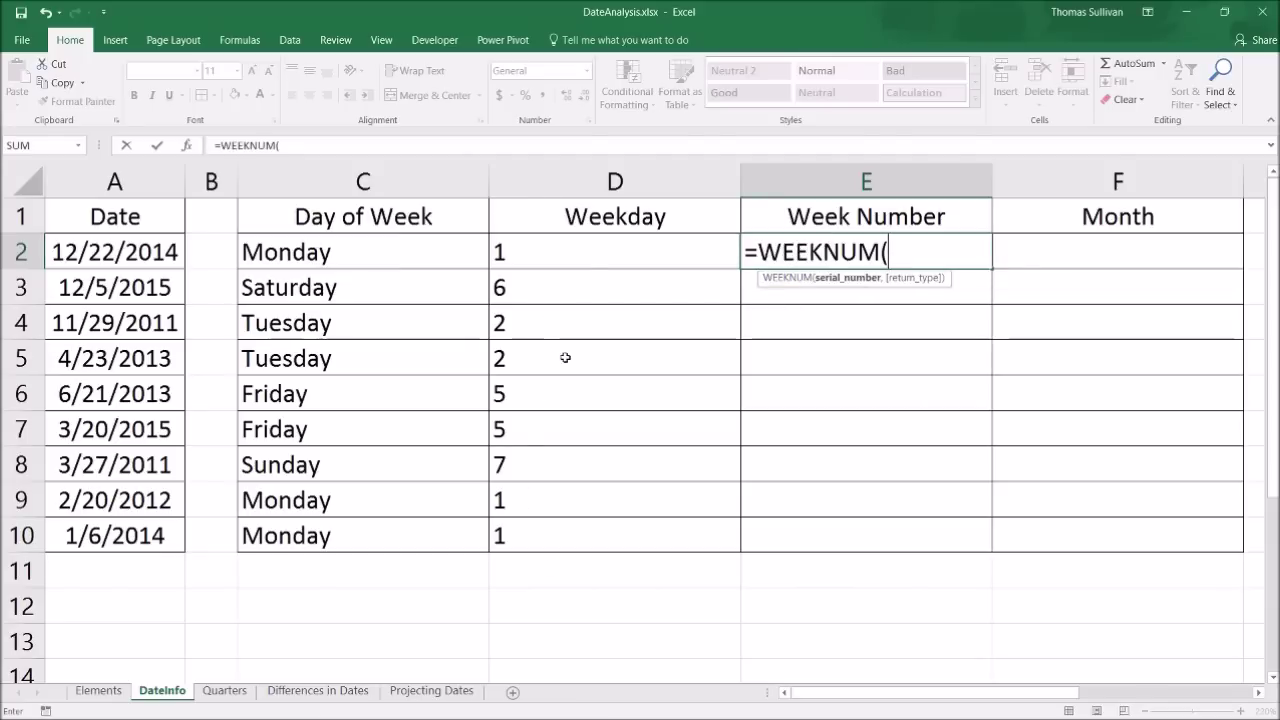
left_click(131, 257)
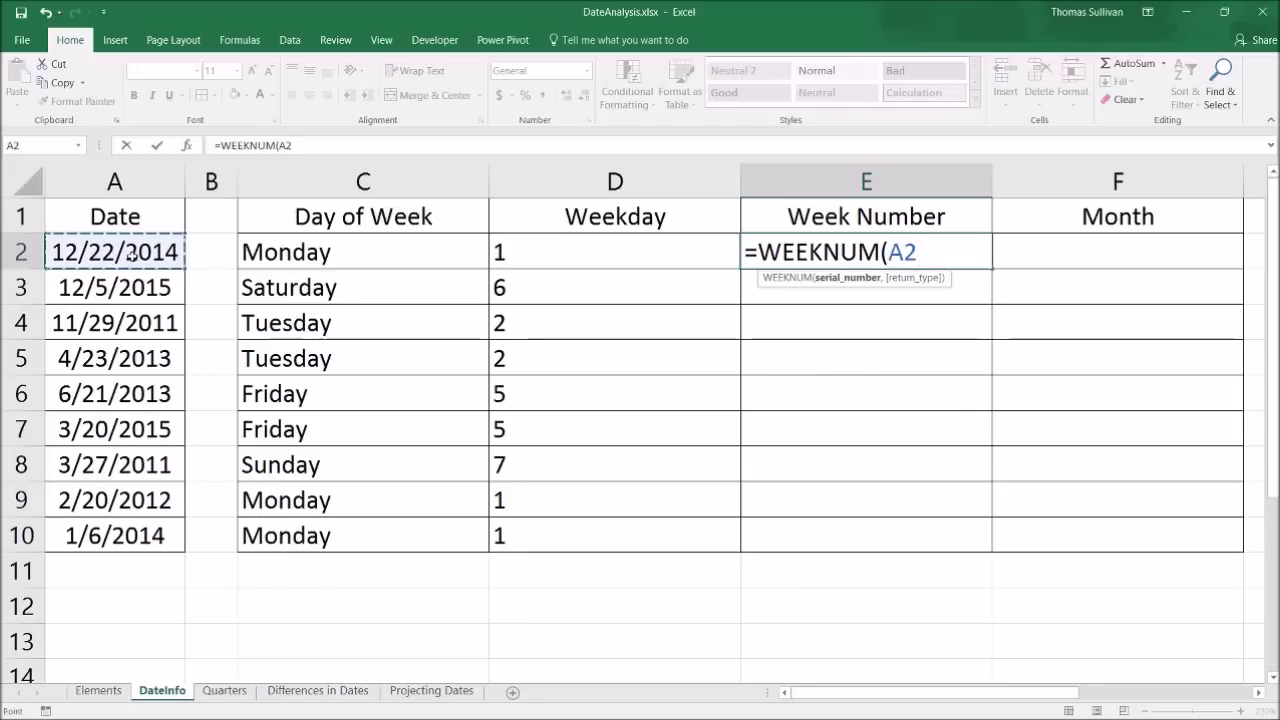
type(",")
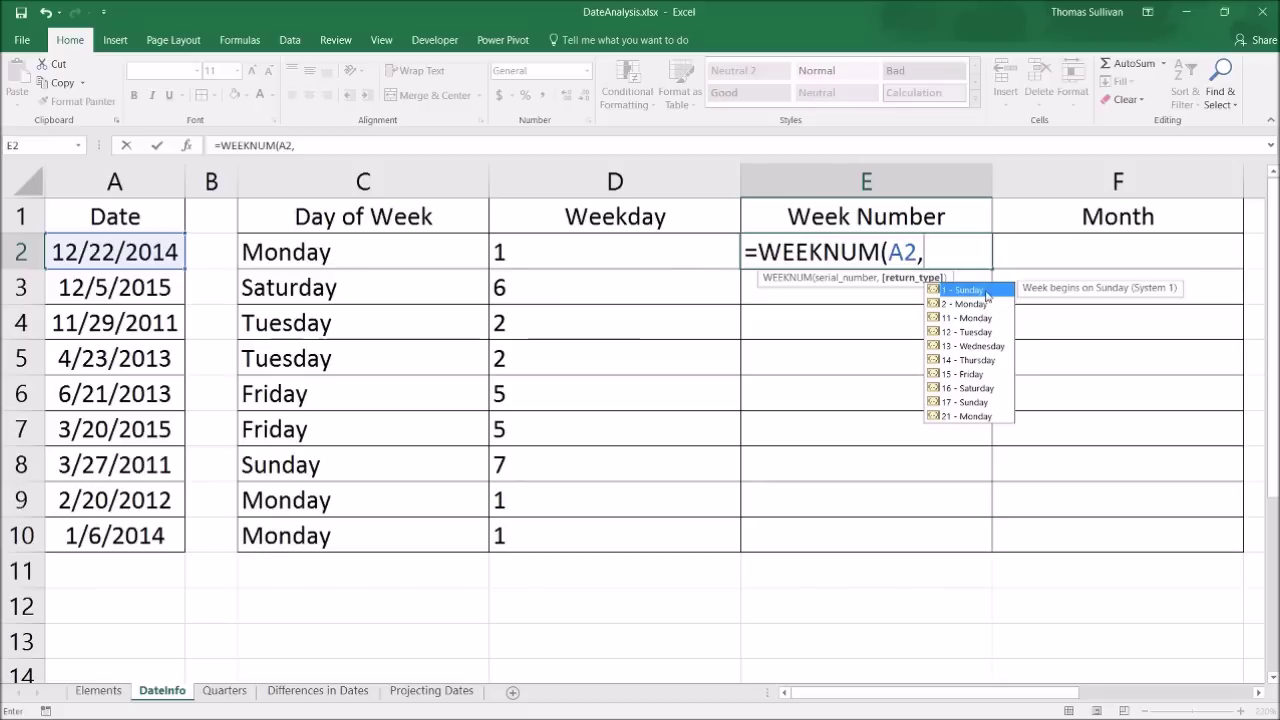
type("2")
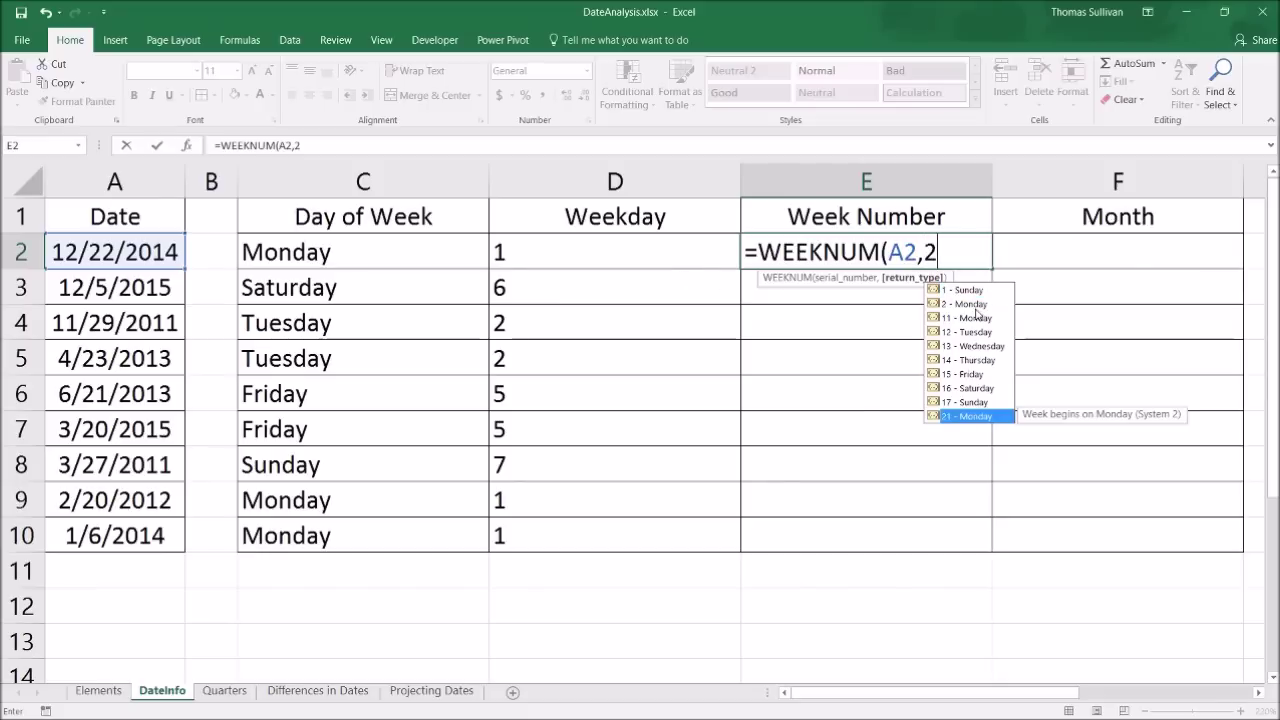
type(")")
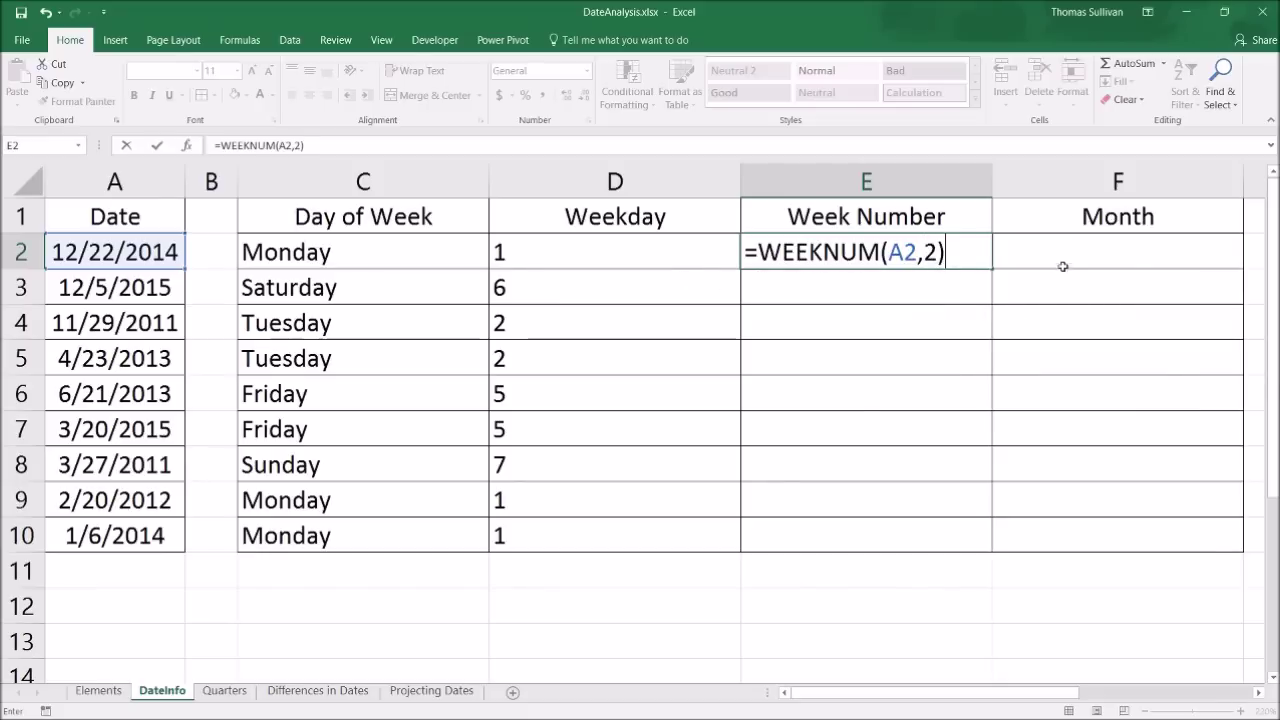
key("ctrl+Return")
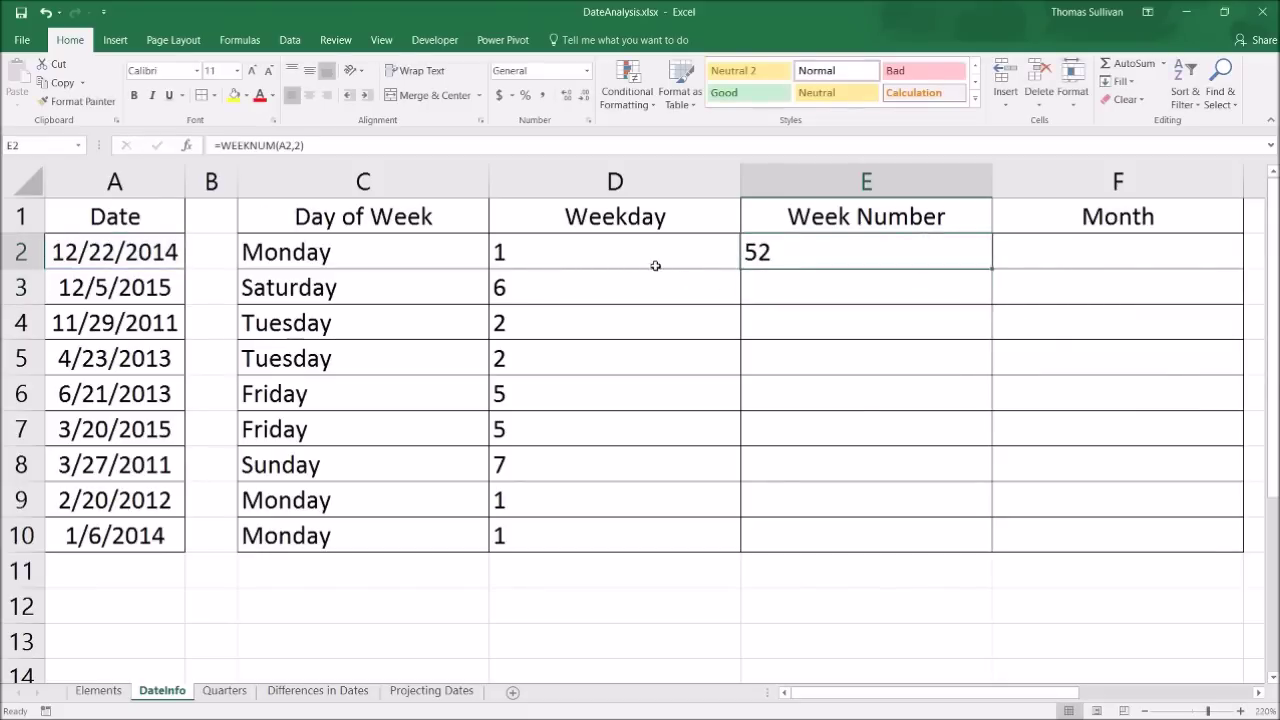
Fill E2's WEEKNUM formula down to E10 and compare row 4's week number with its date.
double_click(993, 265)
left_click(871, 434)
left_click_drag(866, 322, 60, 322)
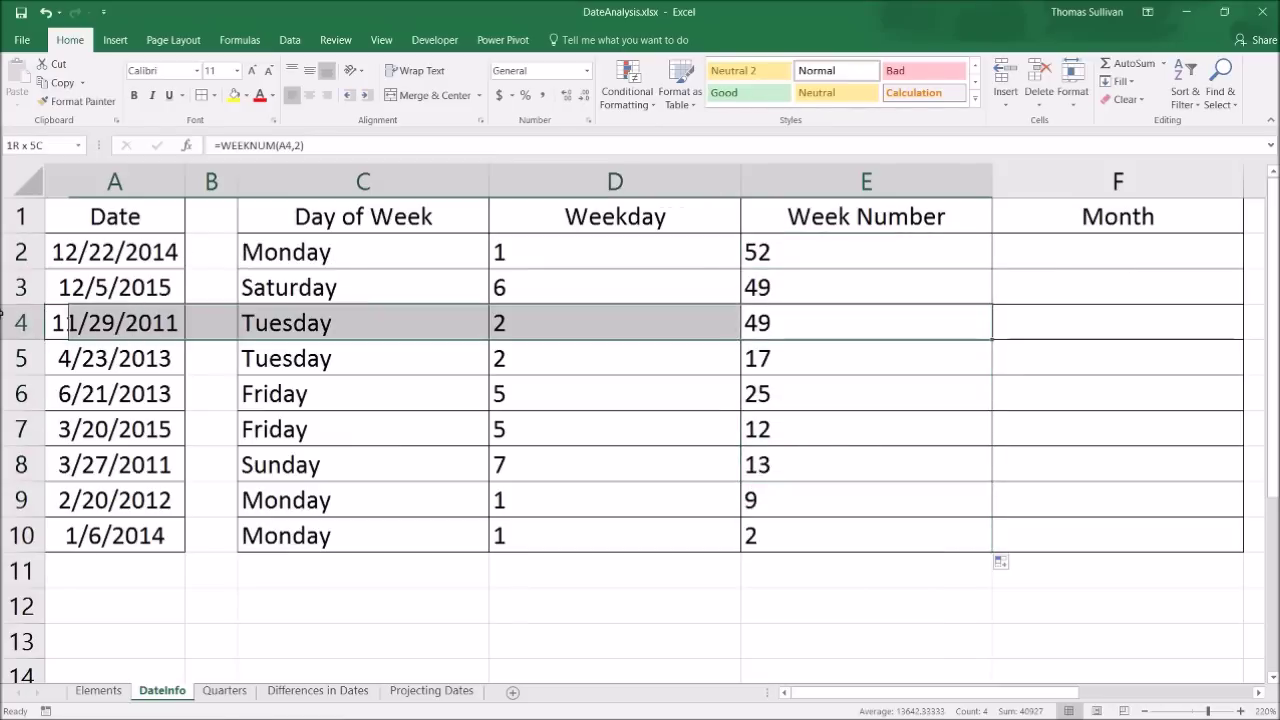
left_click_drag(586, 318, 689, 323)
Rename the header in F1 to "Month Number".
left_click(1131, 240)
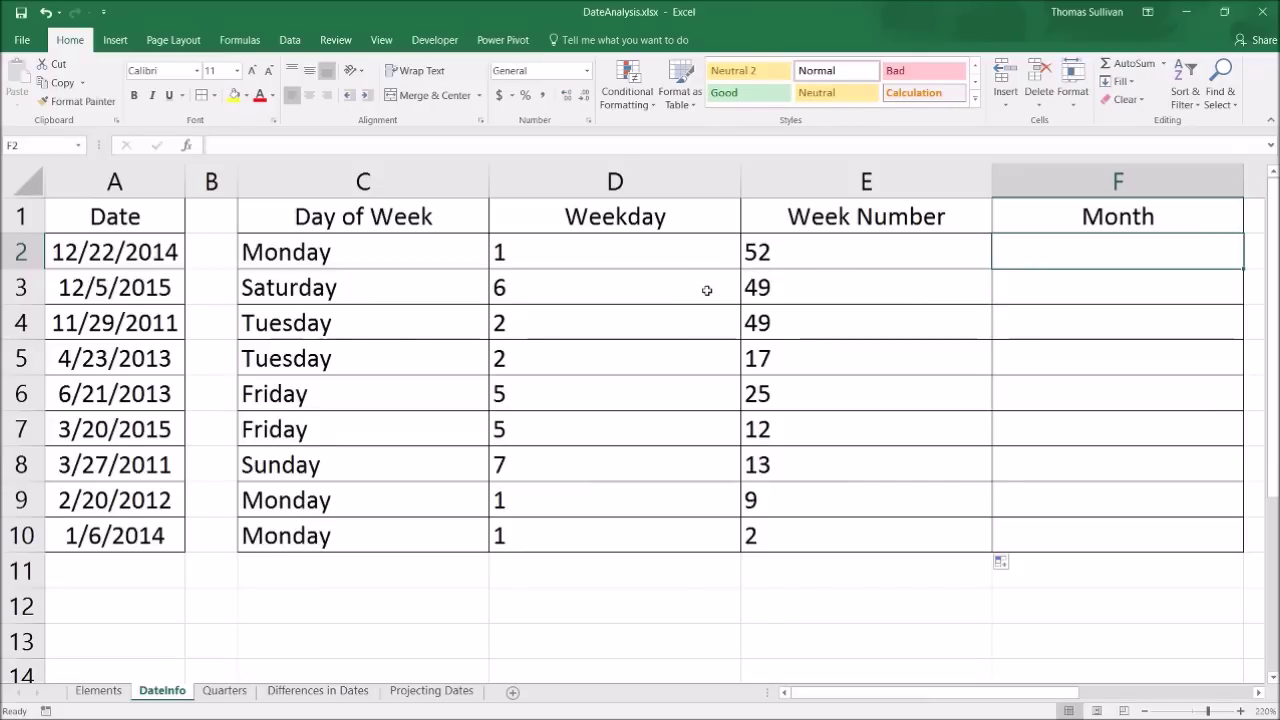
left_click(1173, 220)
key("F2")
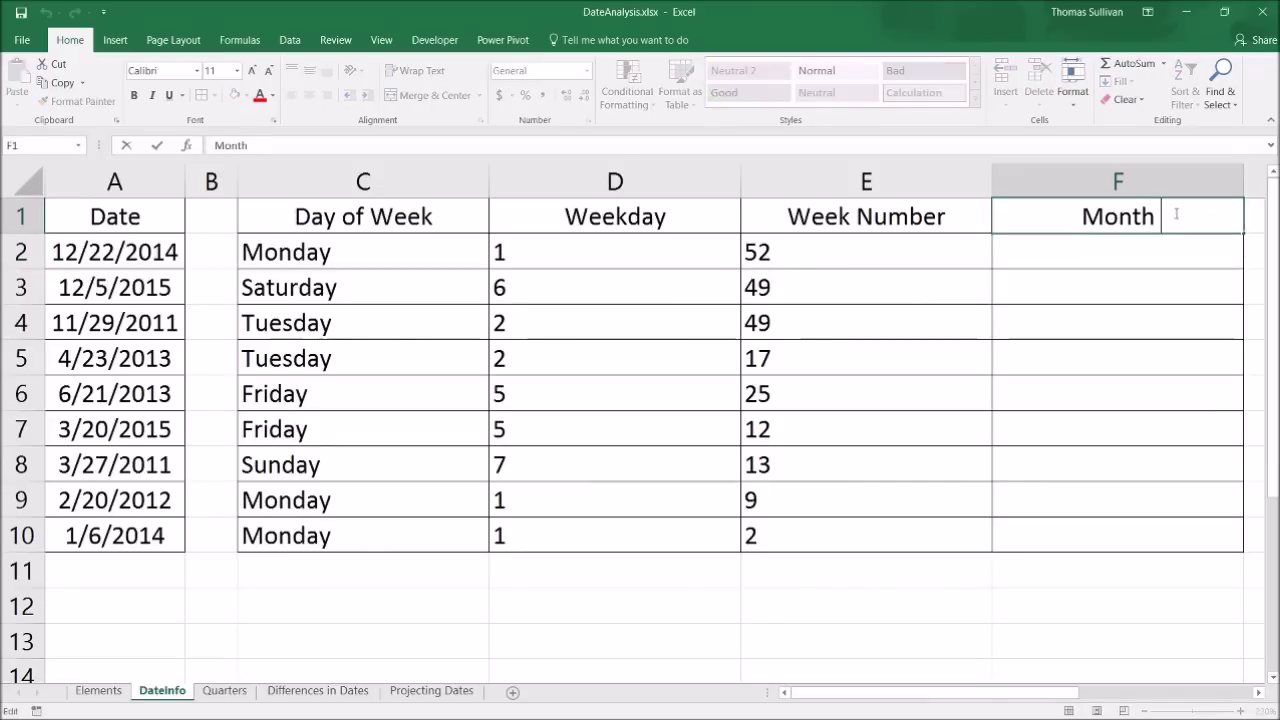
type("Number")
key("Return")
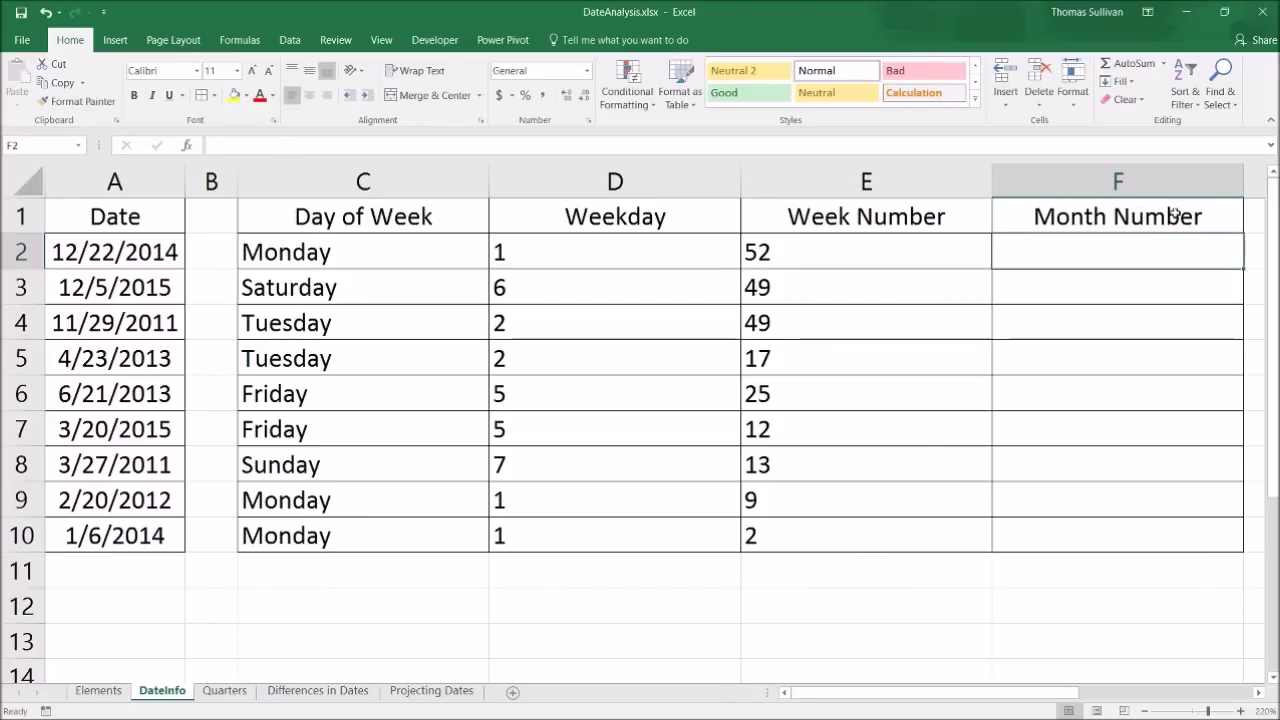
Enter =MONTH(A2) in F2 under Month Number.
type("=")
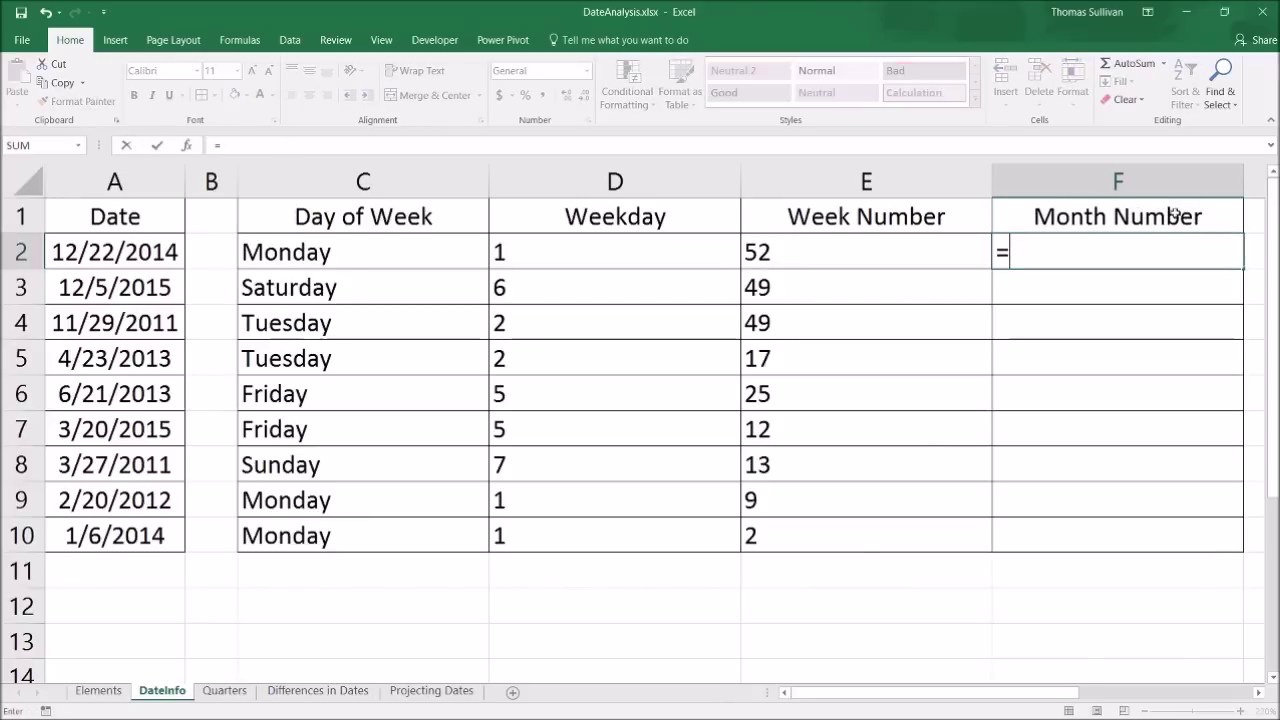
type("mont")
key("Tab")
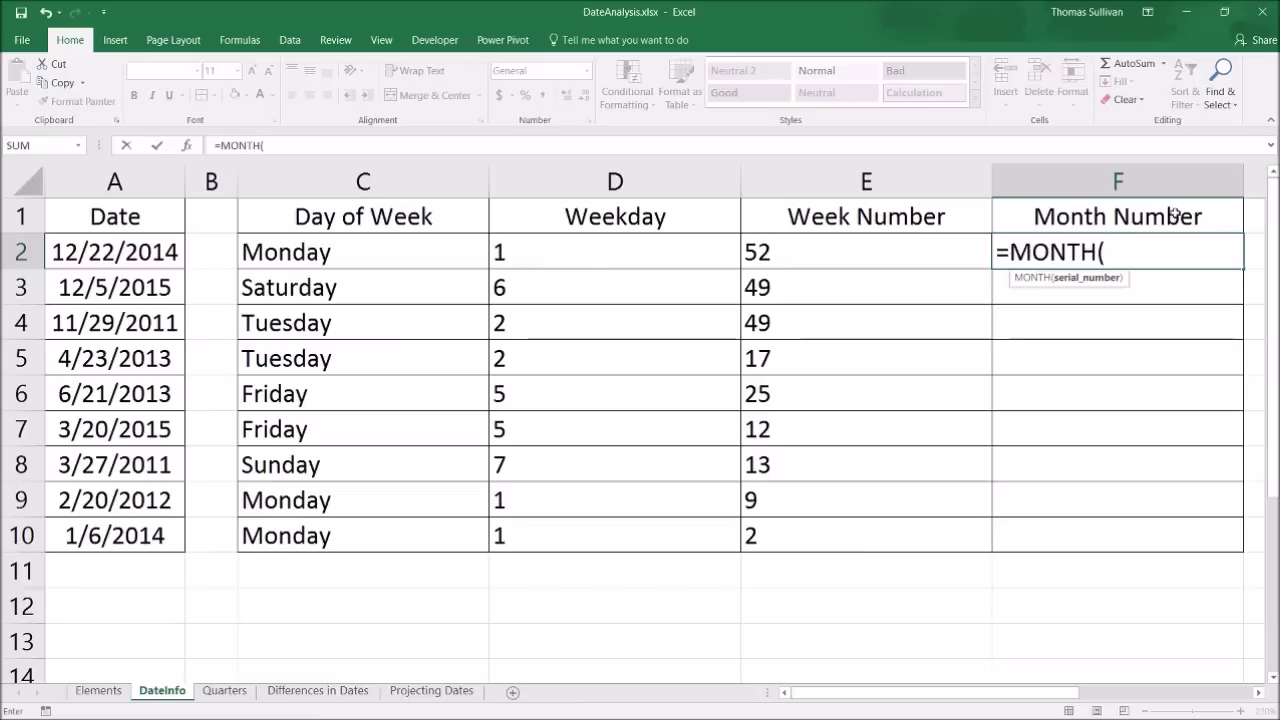
left_click(140, 258)
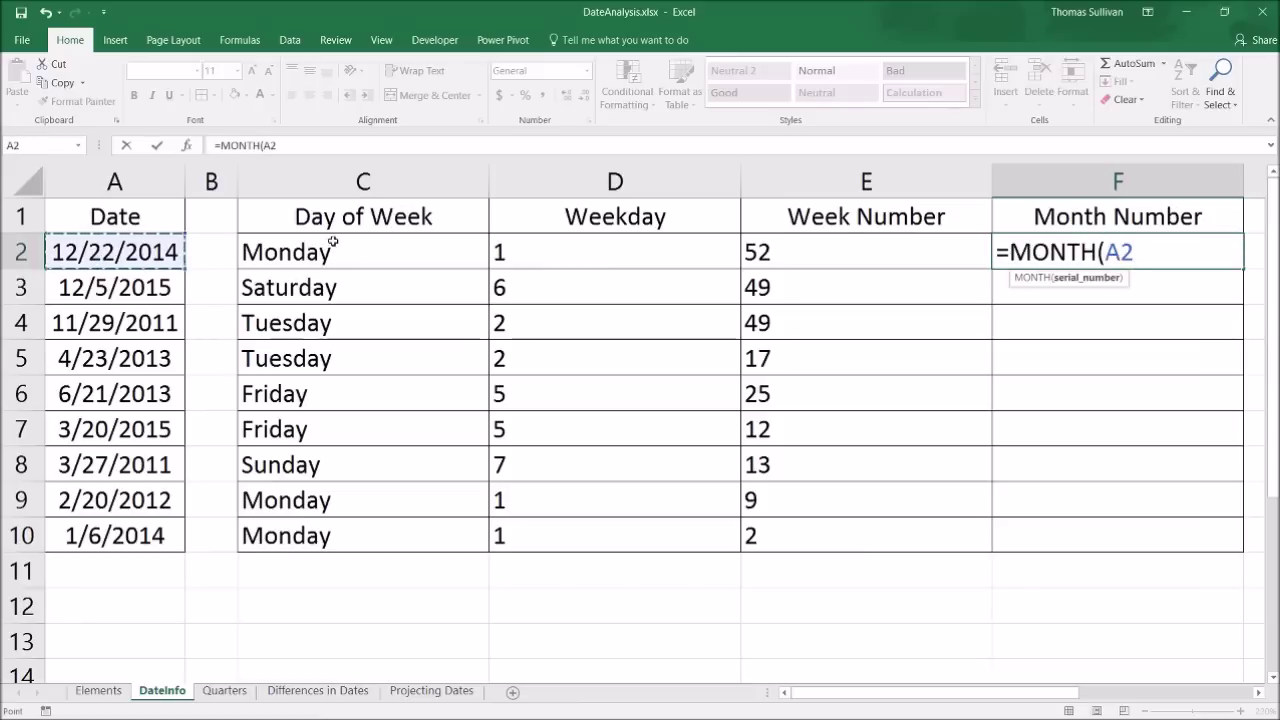
type(")")
key("Return")
Fill F2's MONTH formula down to F10 and check the month numbers against the dates in column A.
left_click(1131, 266)
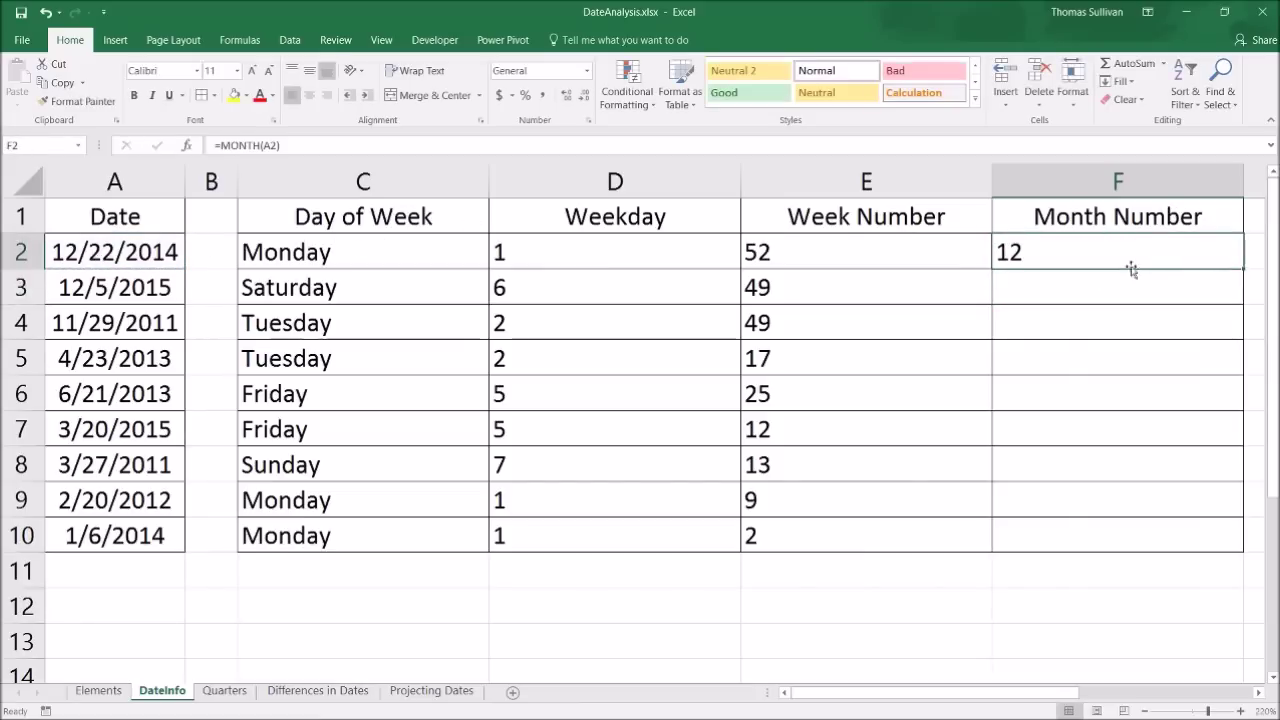
double_click(1240, 269)
left_click(1086, 494)
left_click_drag(1046, 540, 107, 531)
left_click(107, 531)
left_click(1000, 534)
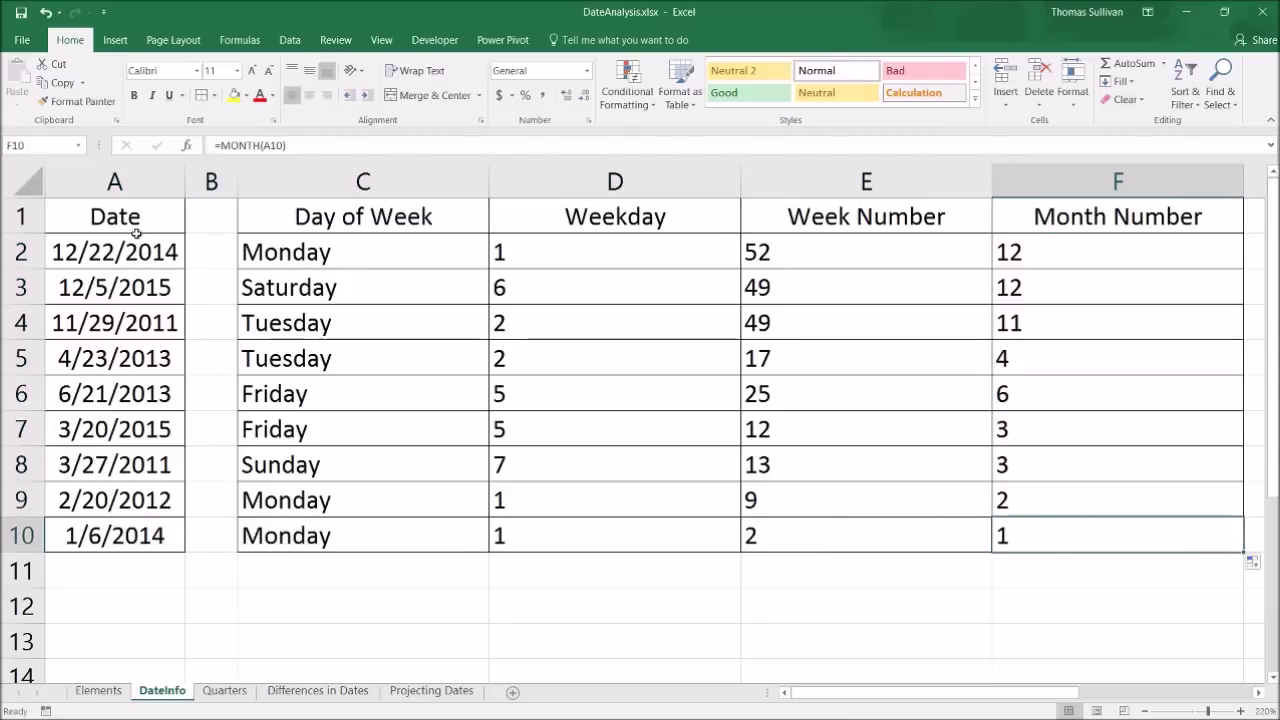
left_click_drag(1054, 250, 1004, 546)
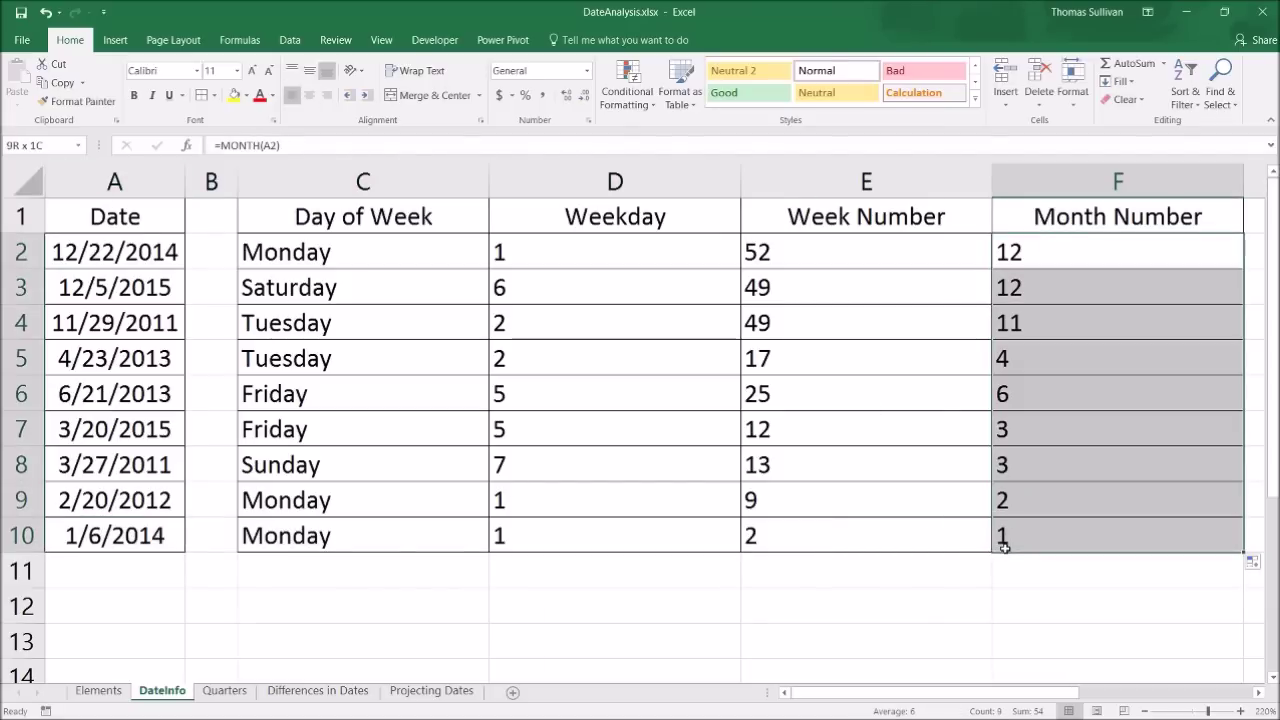
Open the Quarters sheet and enlarge the view of its sales data and quarter summary table.
left_click(224, 691)
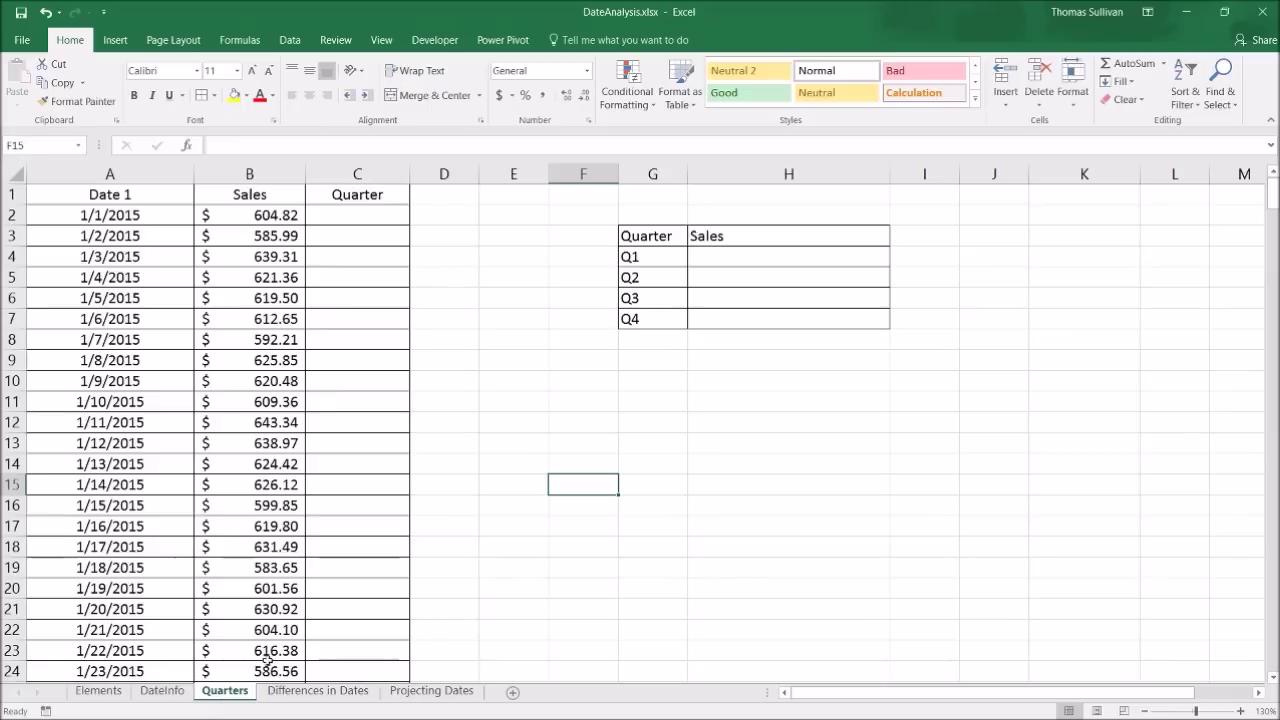
left_click(565, 364)
scroll(457, 329, "down", 1)
scroll(653, 391, "up", 1)
left_click_drag(880, 386, 110, 400)
scroll(374, 423, "up", 1)
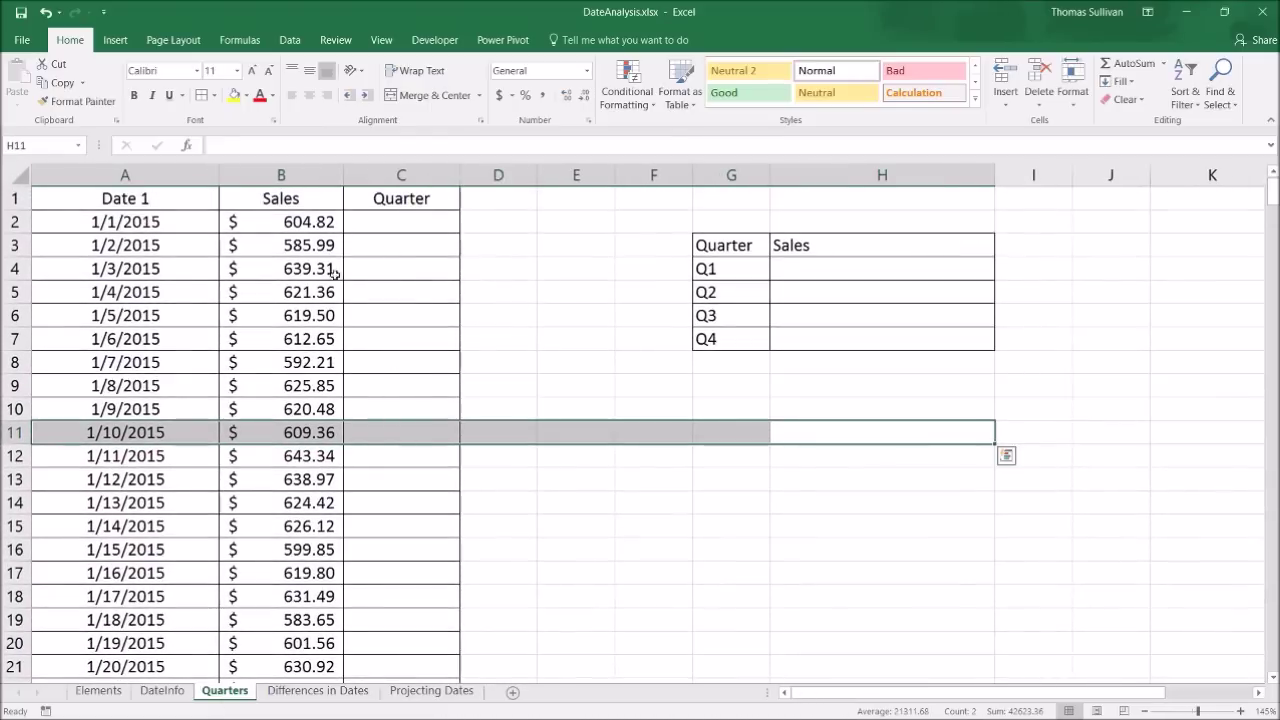
Rename the header in A1 to "Date".
key("ctrl+q")
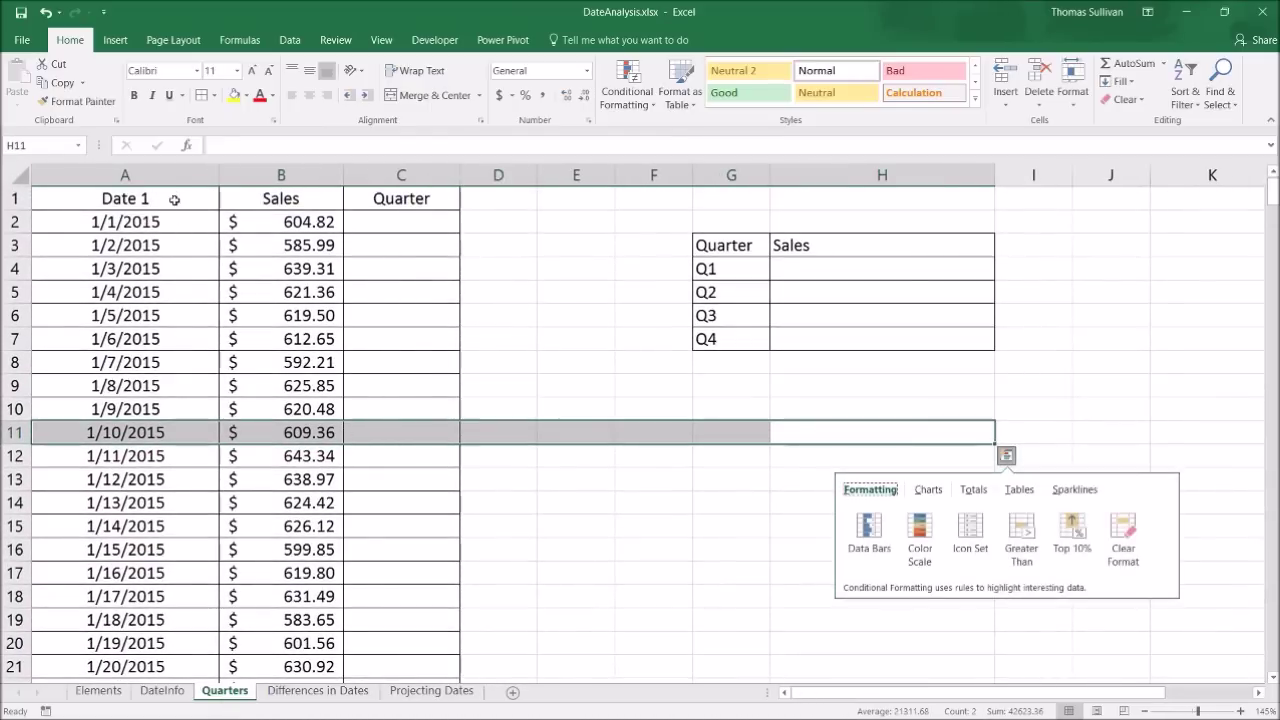
left_click(175, 201)
double_click(175, 201)
key("BackSpace")
key("BackSpace")
key("Return")
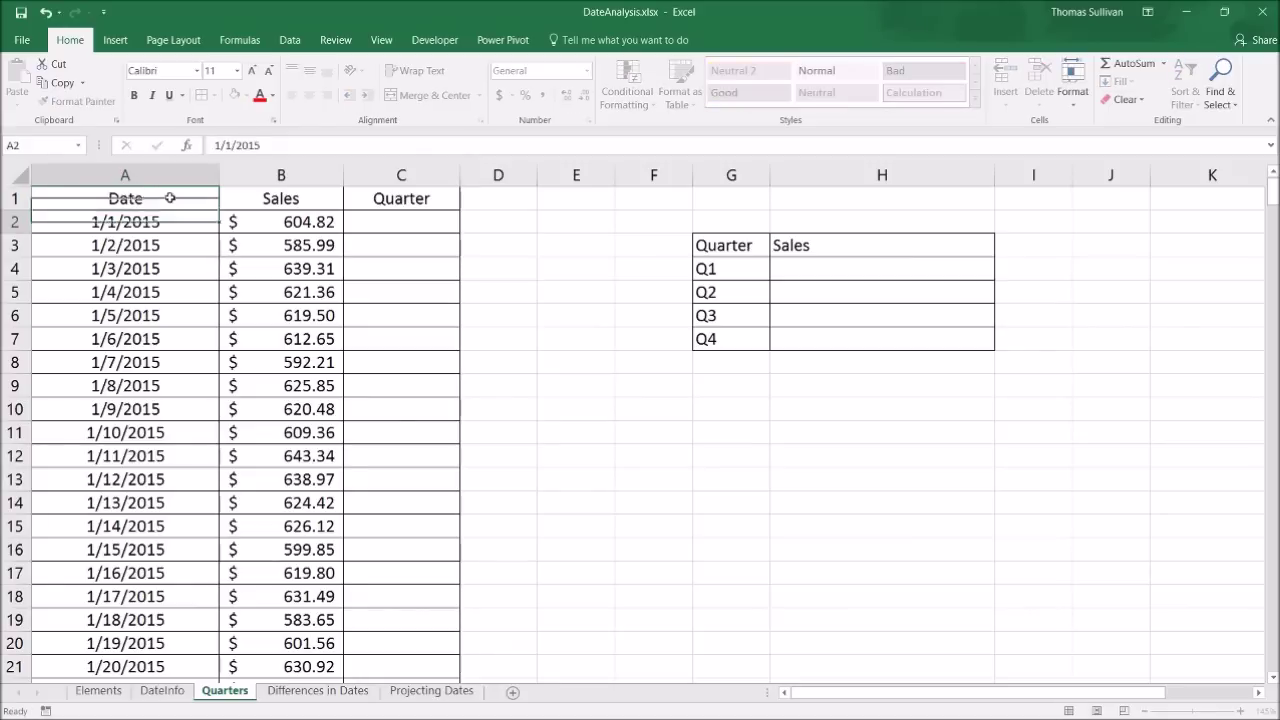
key("ctrl+shift+Down")
left_click(180, 237)
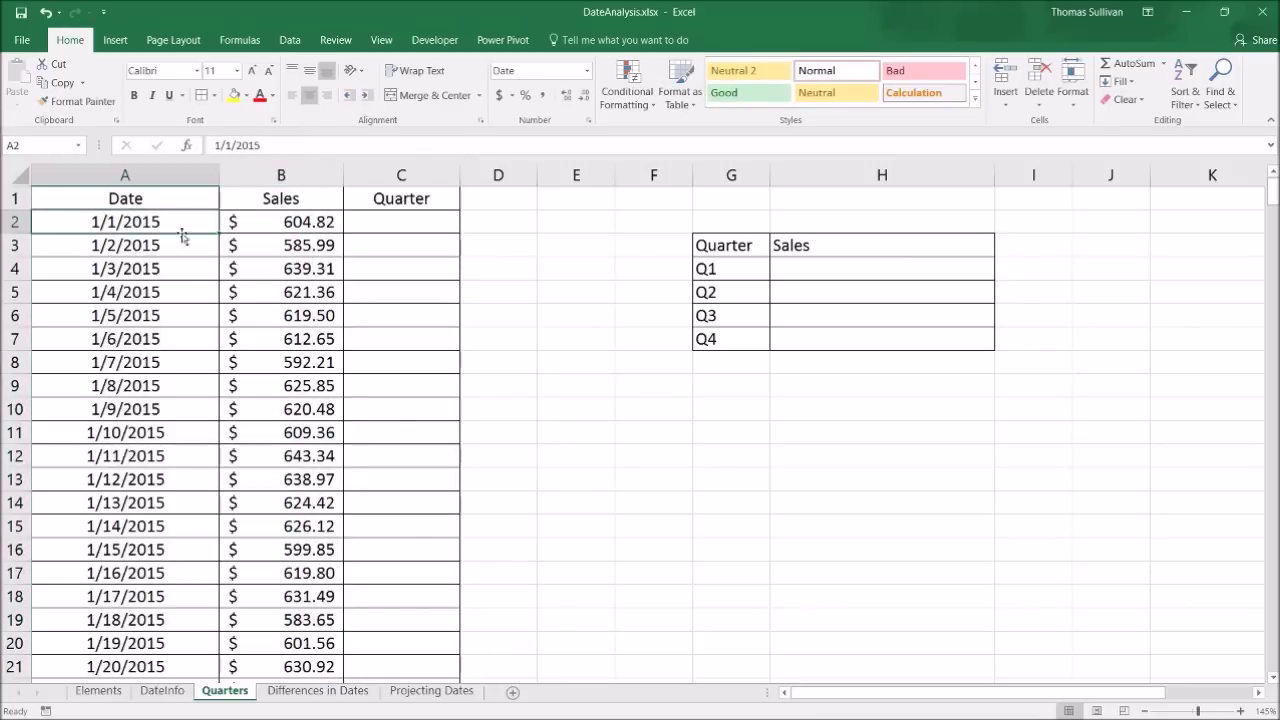
left_click(268, 274)
key("Left")
left_click(95, 289)
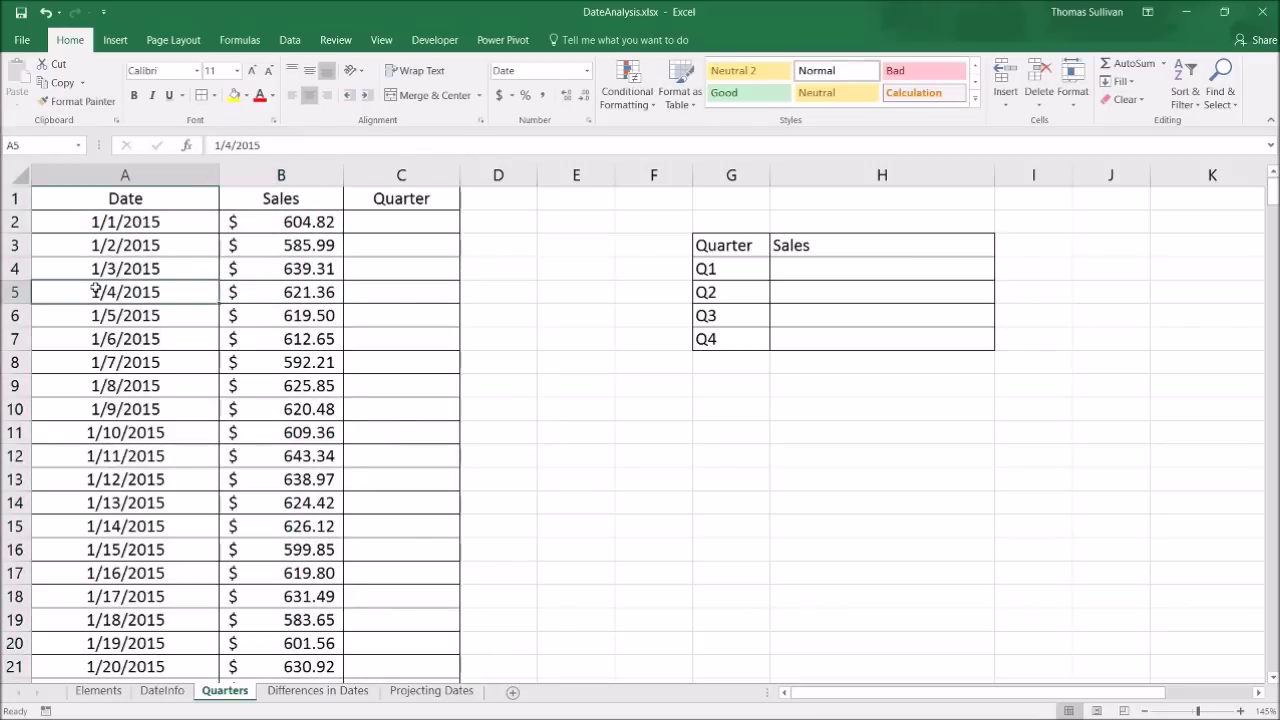
left_click(406, 231)
left_click(822, 262)
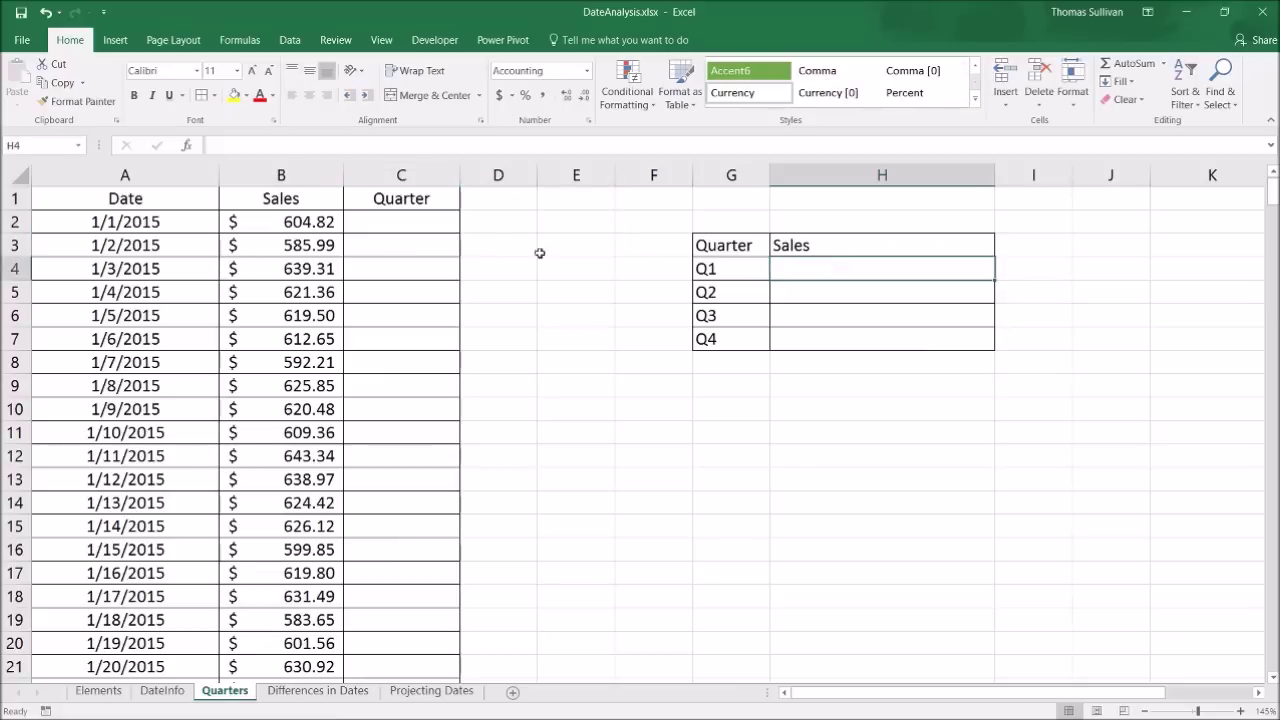
Insert a new column before the Quarter column and enter the header "Month" in C1.
left_click(386, 177)
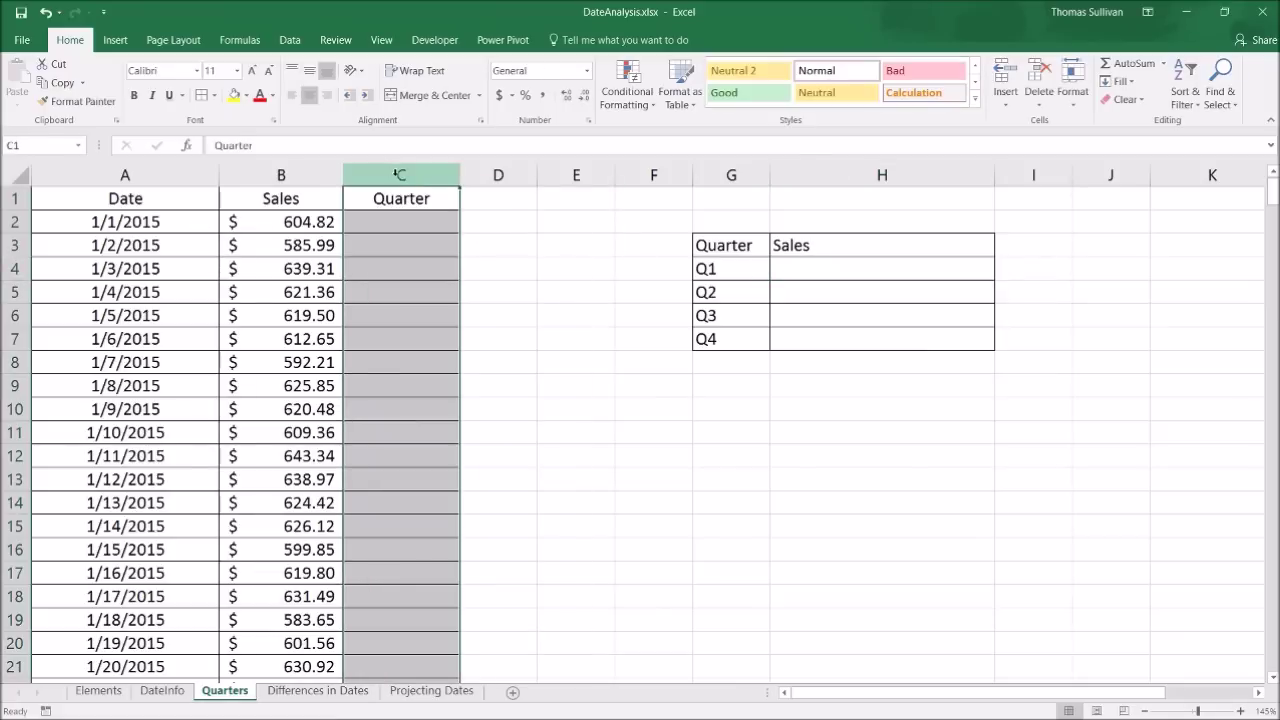
right_click(390, 178)
left_click(474, 297)
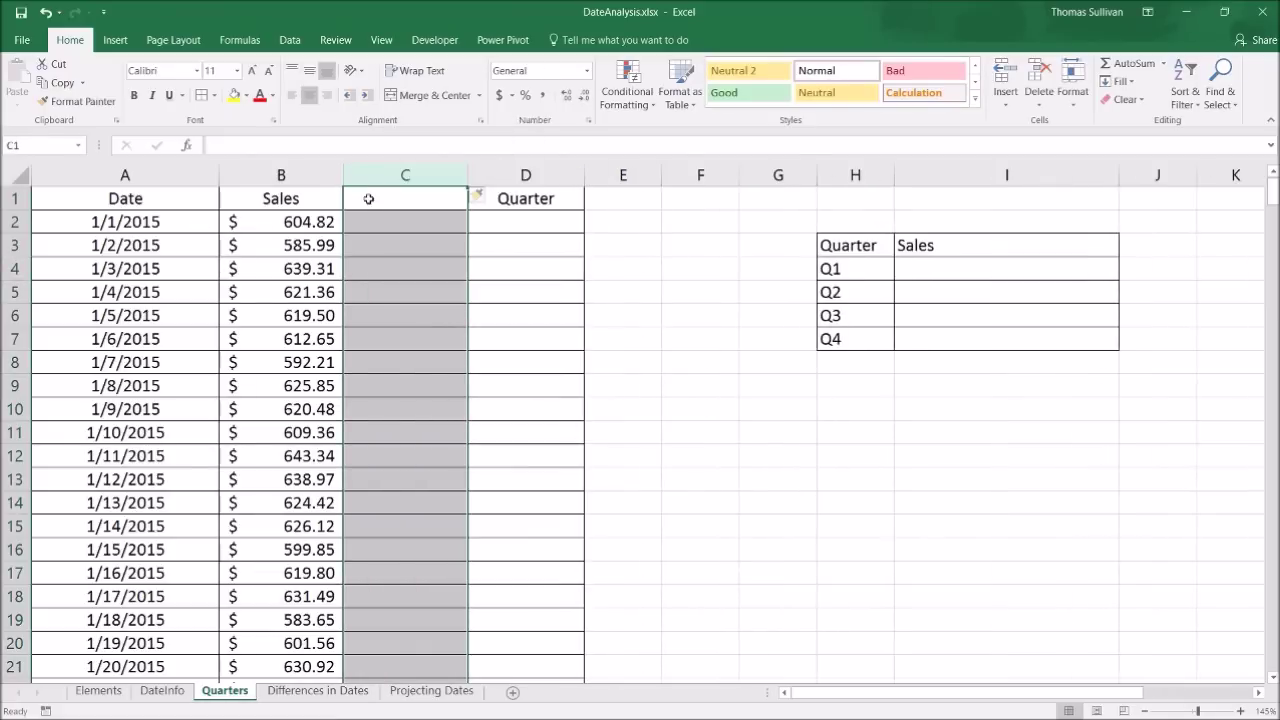
left_click(371, 199)
type("Month")
key("Return")
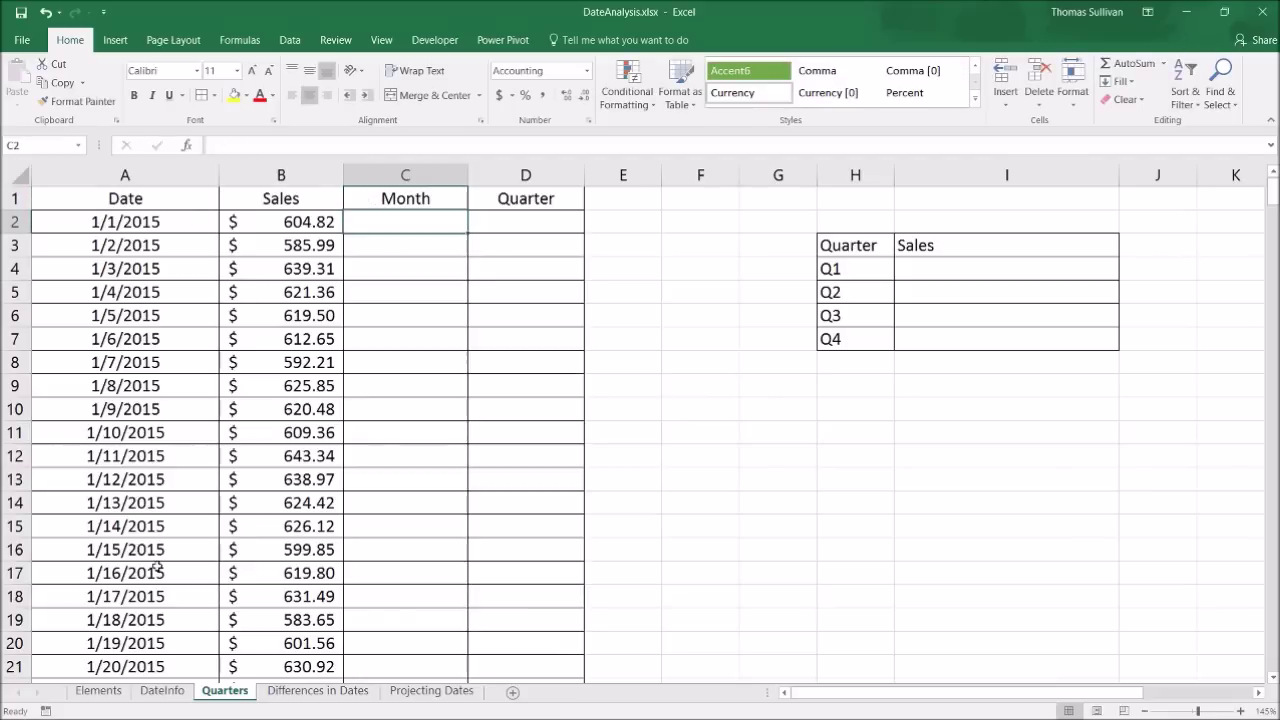
Enter =MONTH(A2) in C2 and fill the formula down the Month column to the last date.
scroll(157, 557, "down", 20)
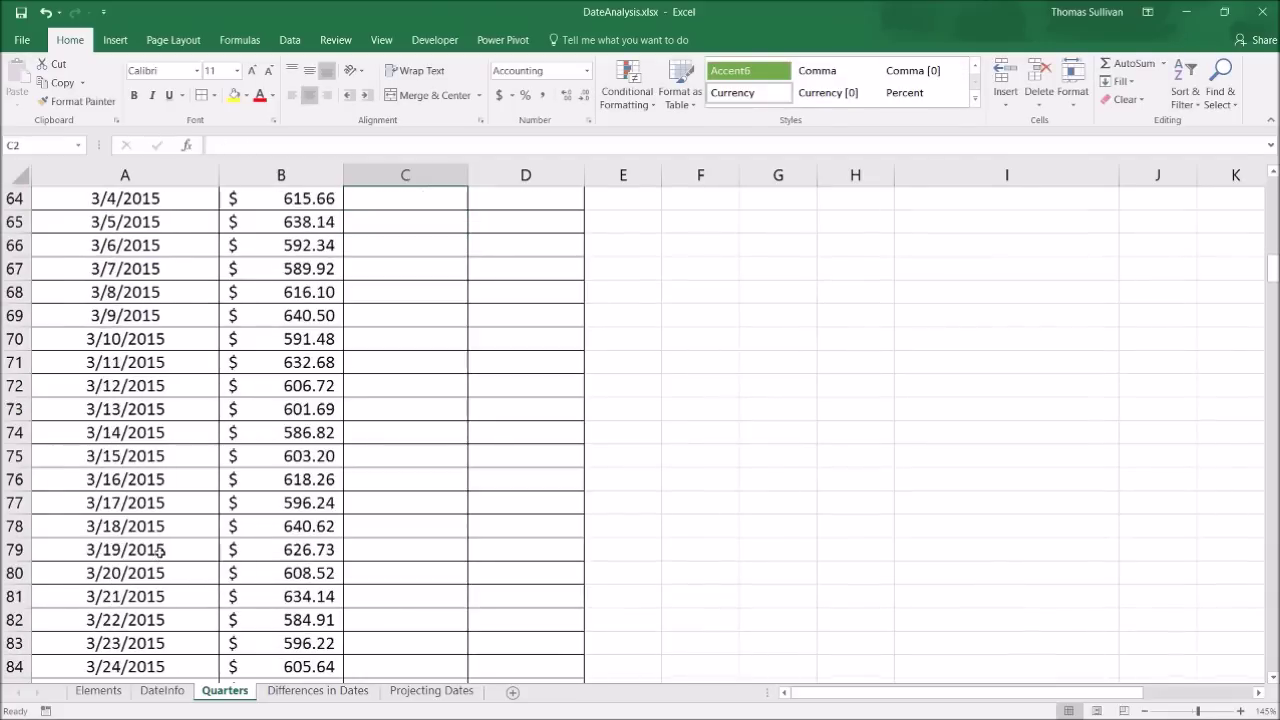
scroll(856, 398, "up", 8)
left_click_drag(1273, 245, 1253, 124)
type("=")
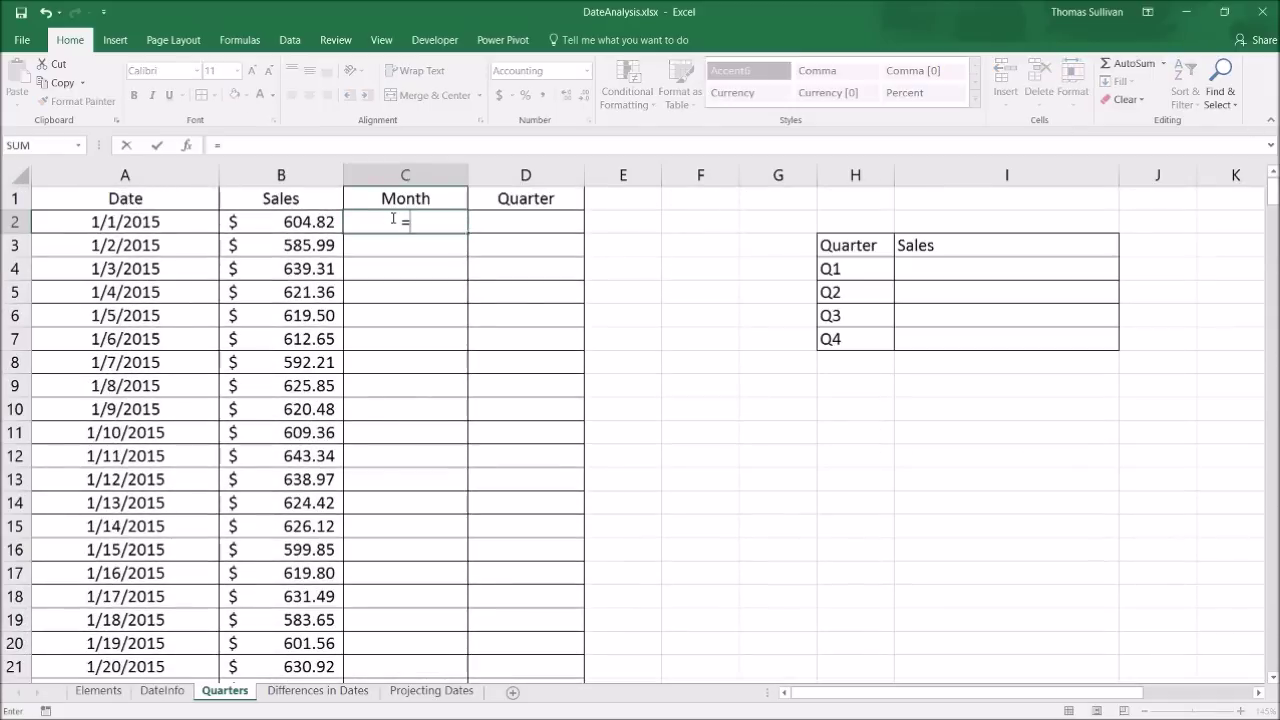
type("onth")
key("BackSpace")
key("BackSpace")
key("BackSpace")
key("BackSpace")
type("mnt")
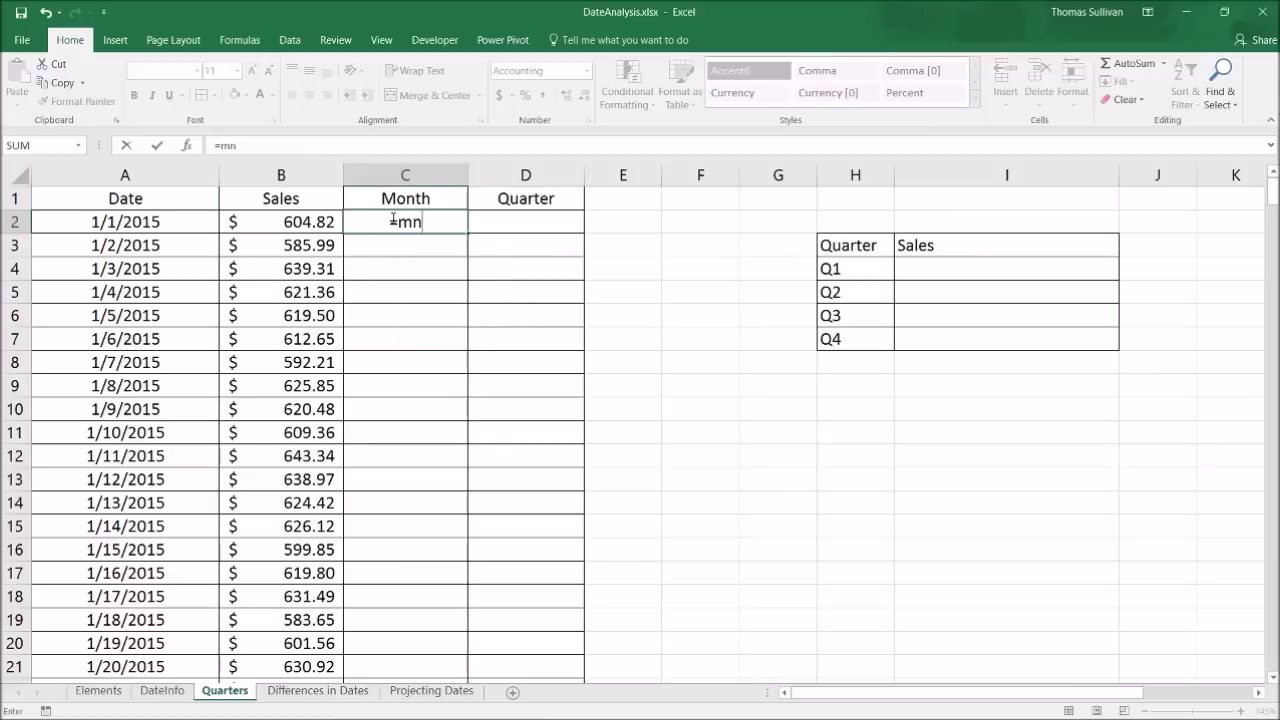
key("BackSpace")
key("BackSpace")
type("ont")
key("Tab")
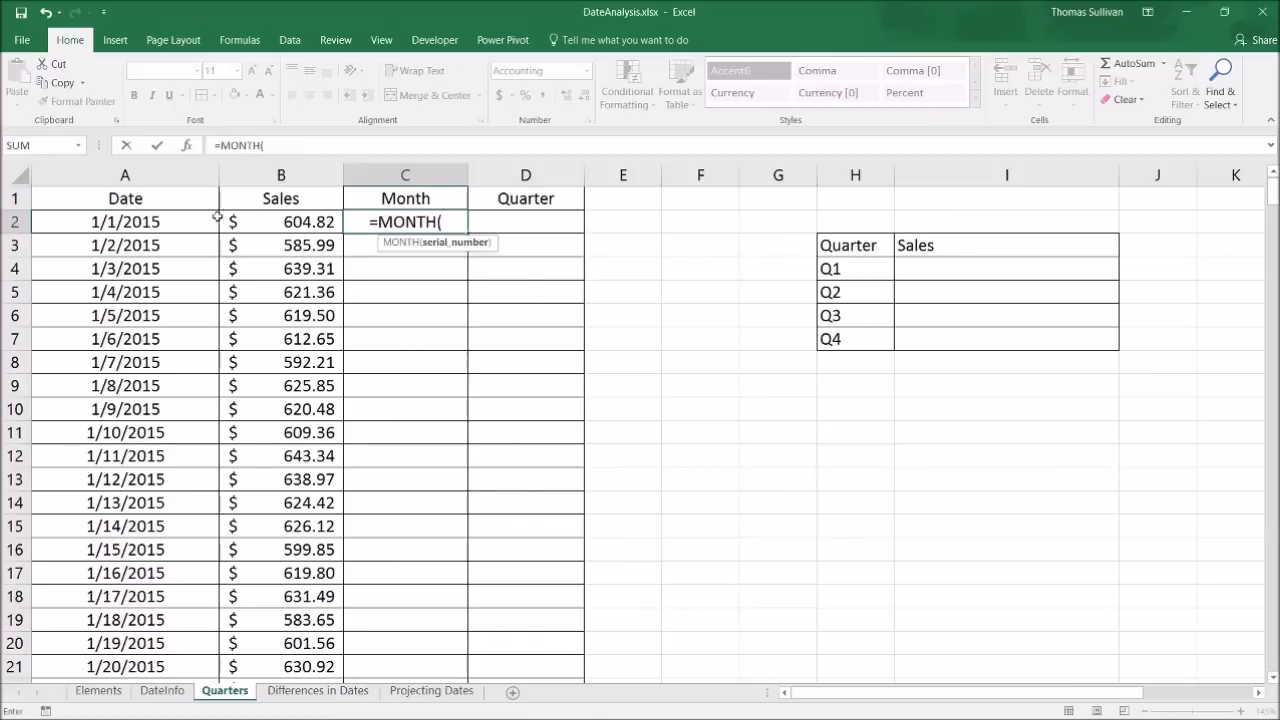
left_click(154, 222)
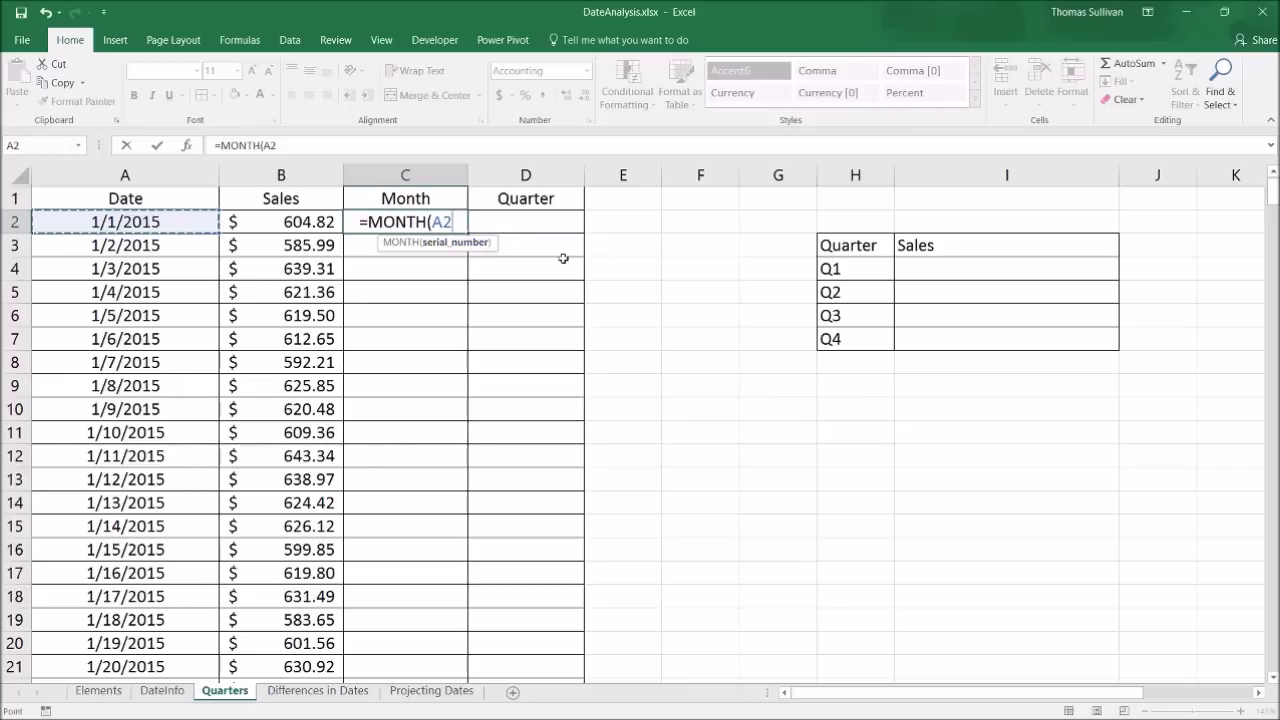
key("Return")
left_click(394, 223)
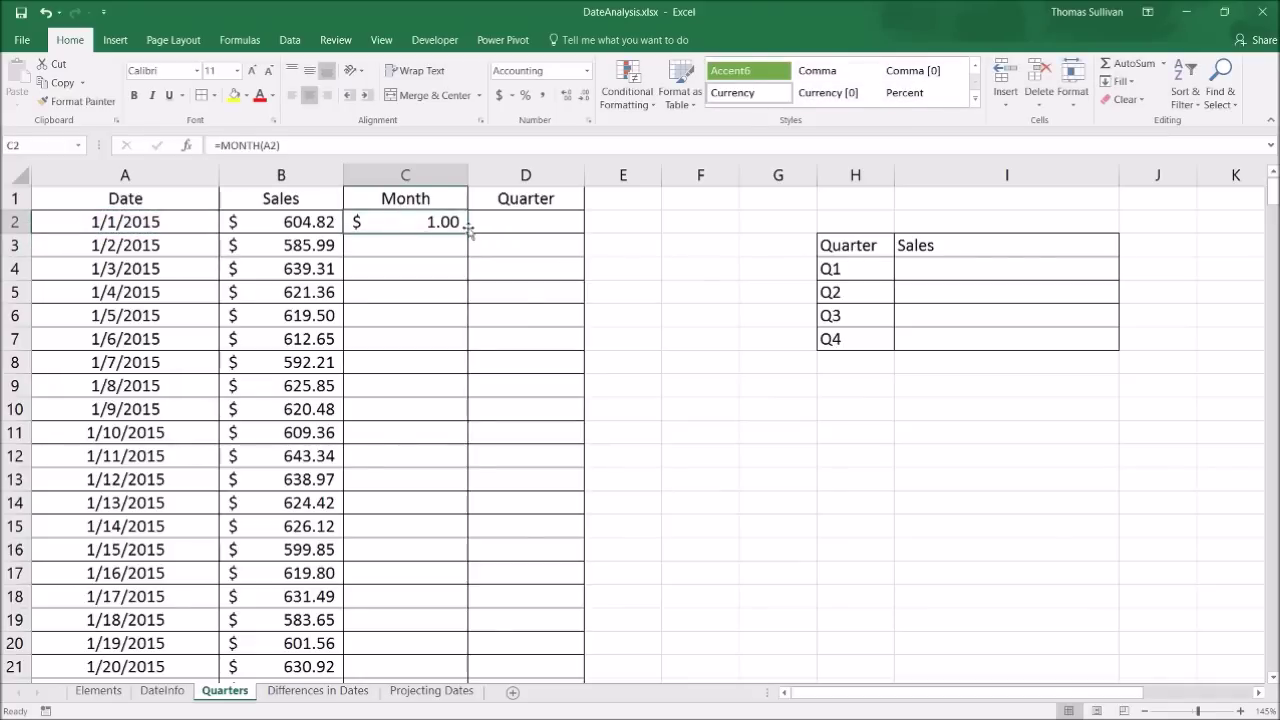
double_click(471, 232)
Set the number format of the month numbers in C2:C366 to General.
left_click(428, 216)
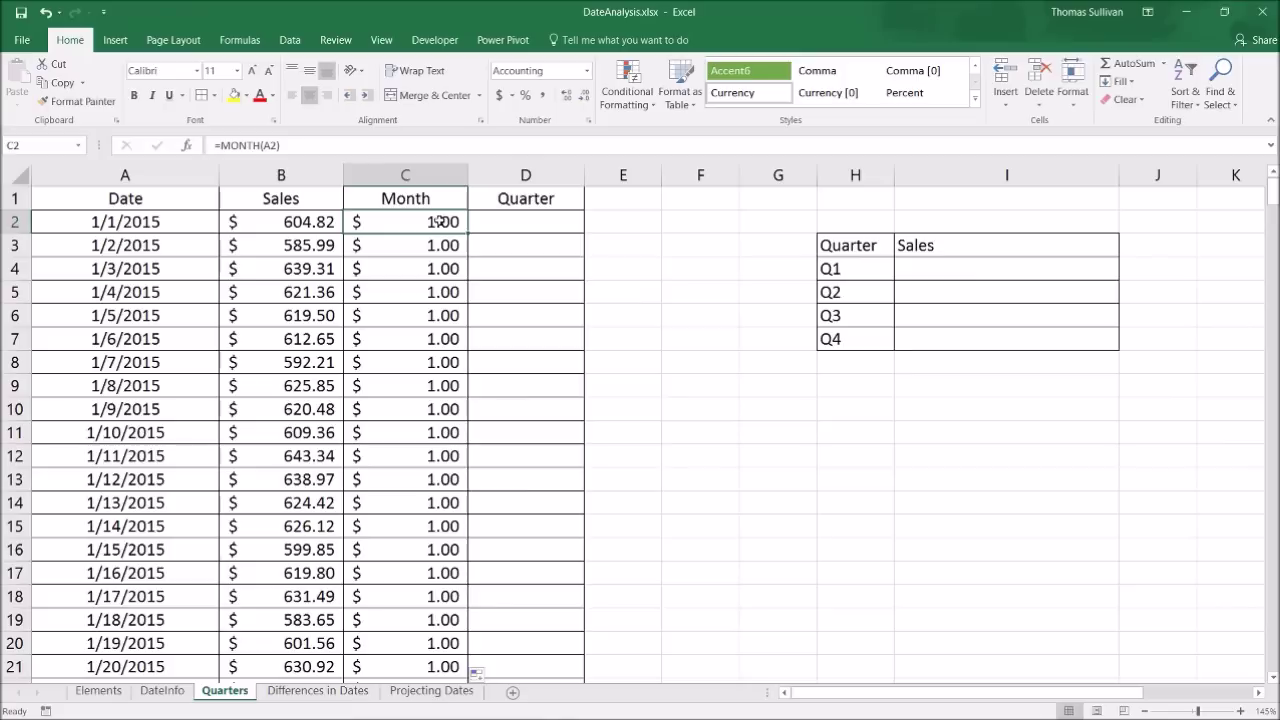
key("ctrl+shift+Down")
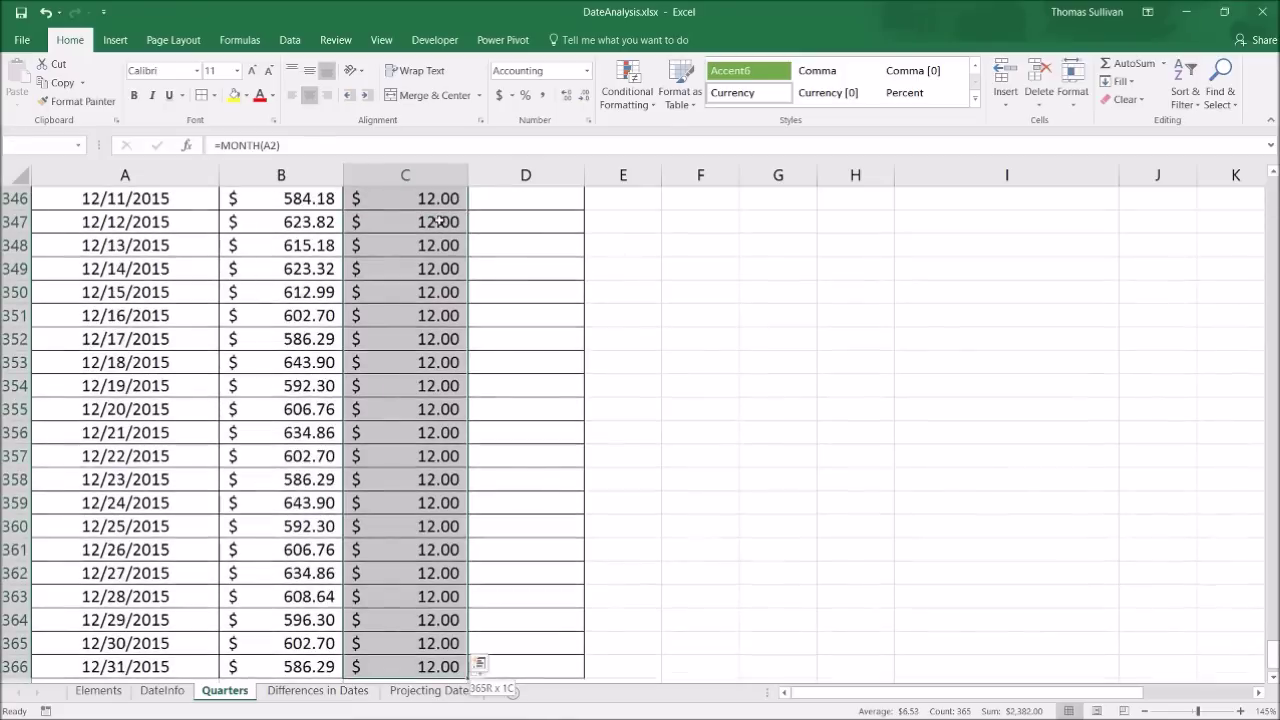
scroll(481, 435, "down", 6)
scroll(481, 435, "up", 5)
scroll(481, 435, "down", 1)
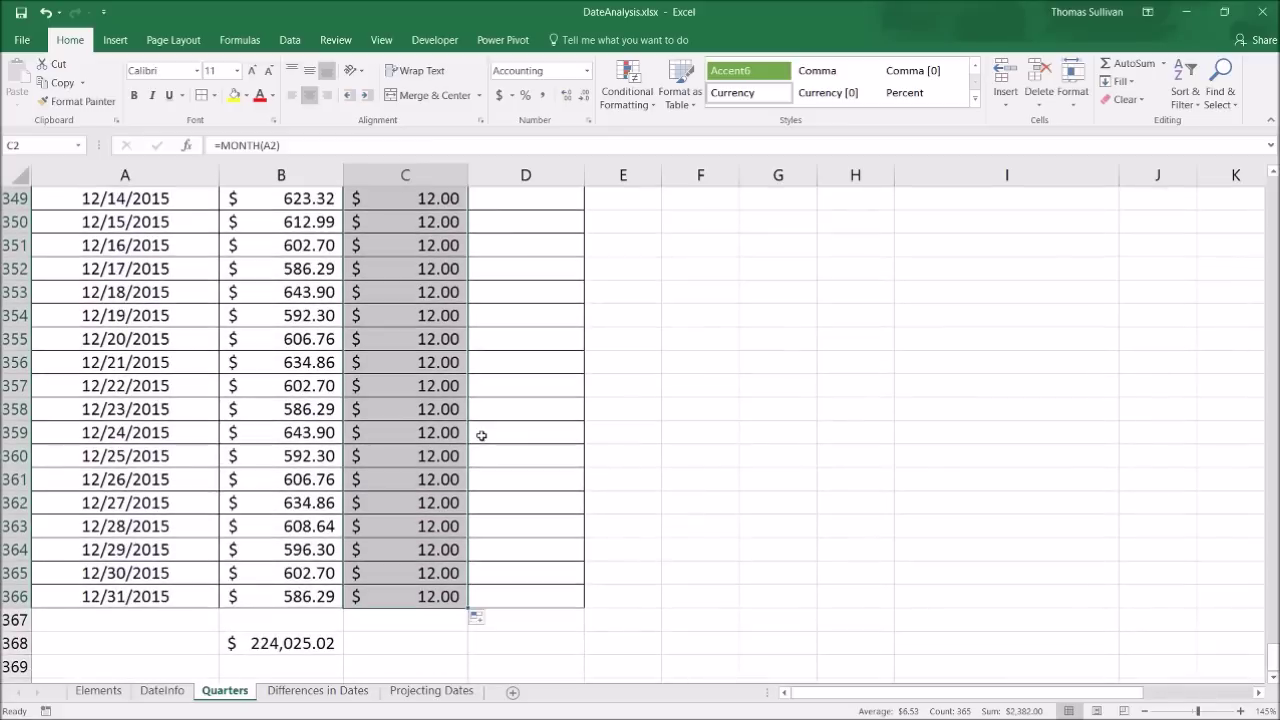
scroll(482, 442, "up", 13)
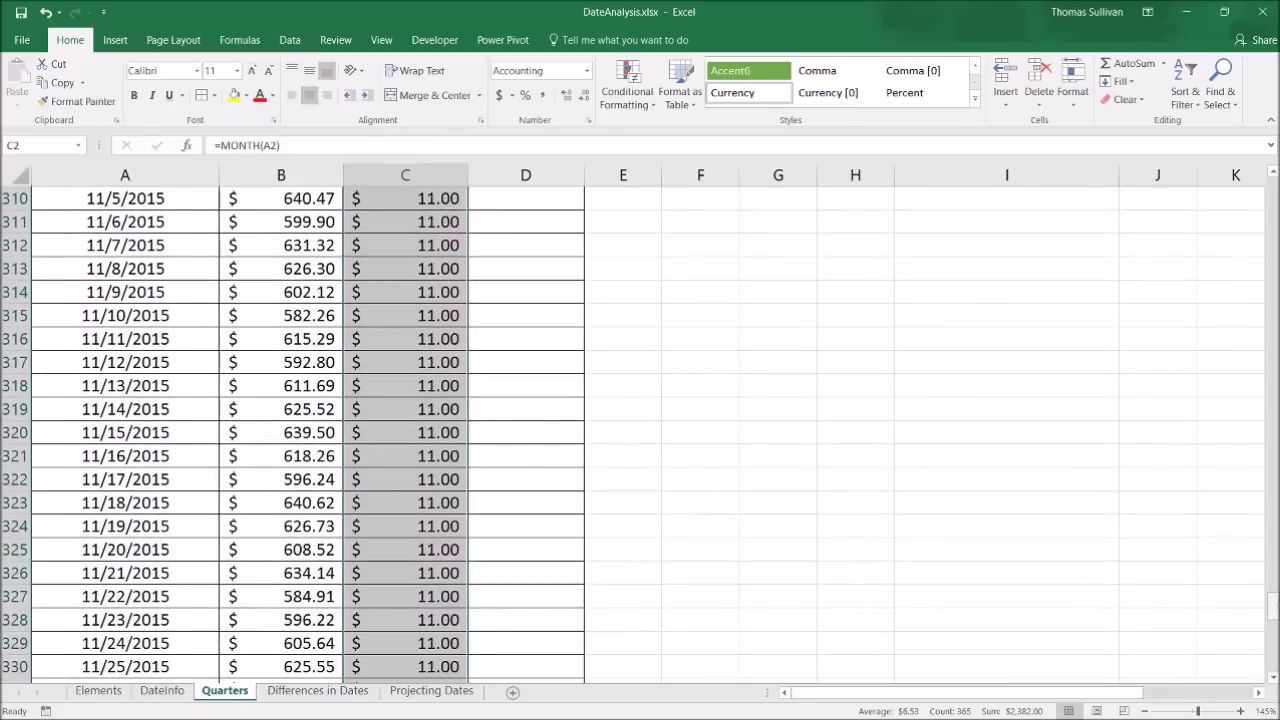
left_click_drag(1275, 607, 1273, 190)
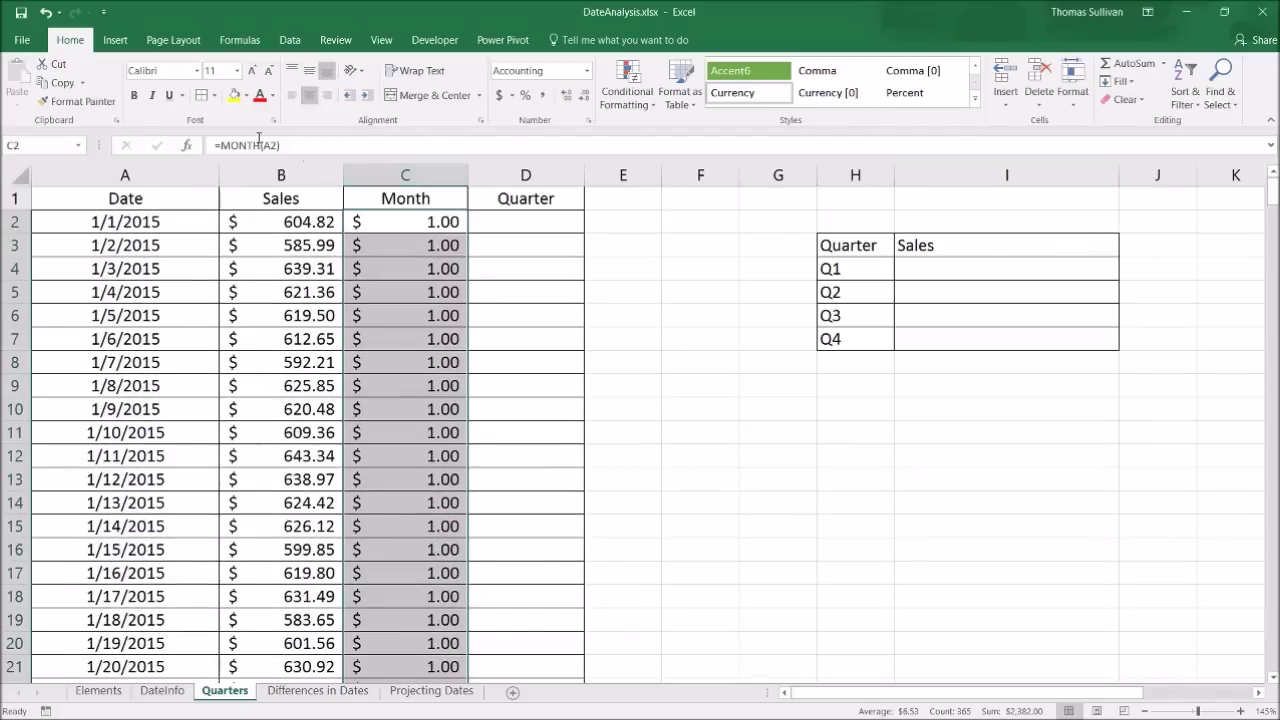
left_click(589, 77)
left_click(560, 95)
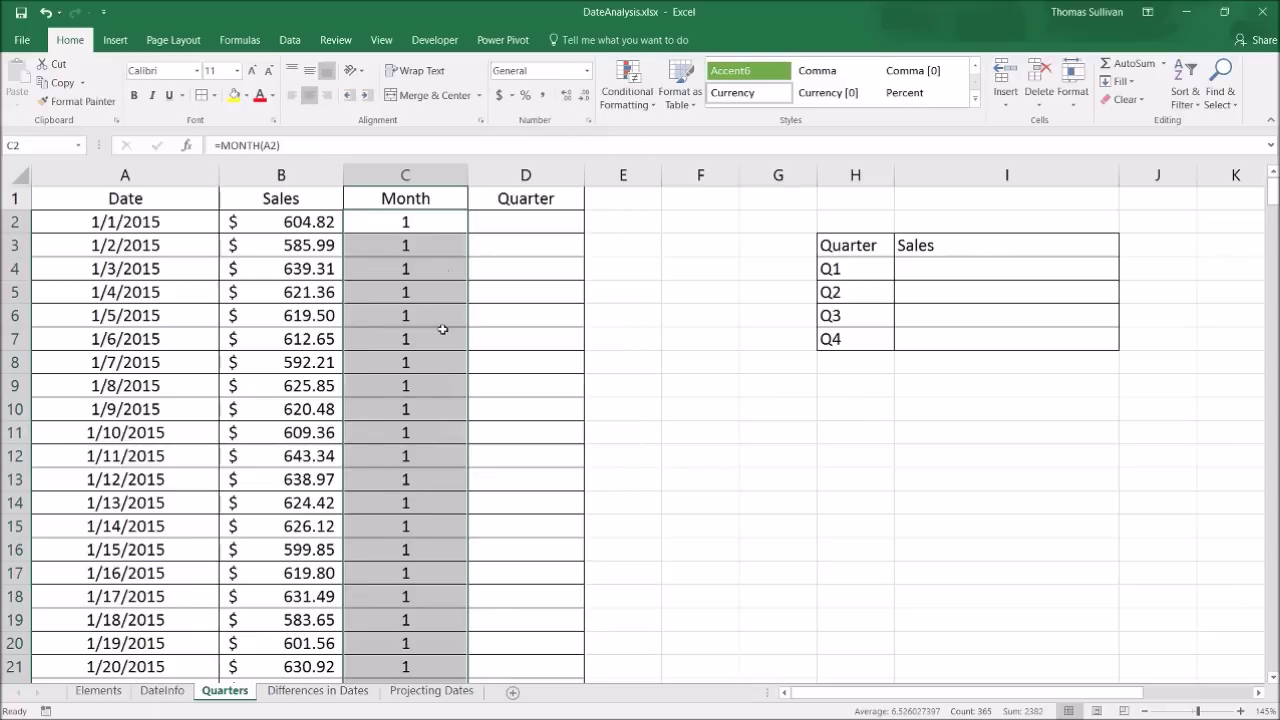
left_click(426, 228)
left_click(406, 174)
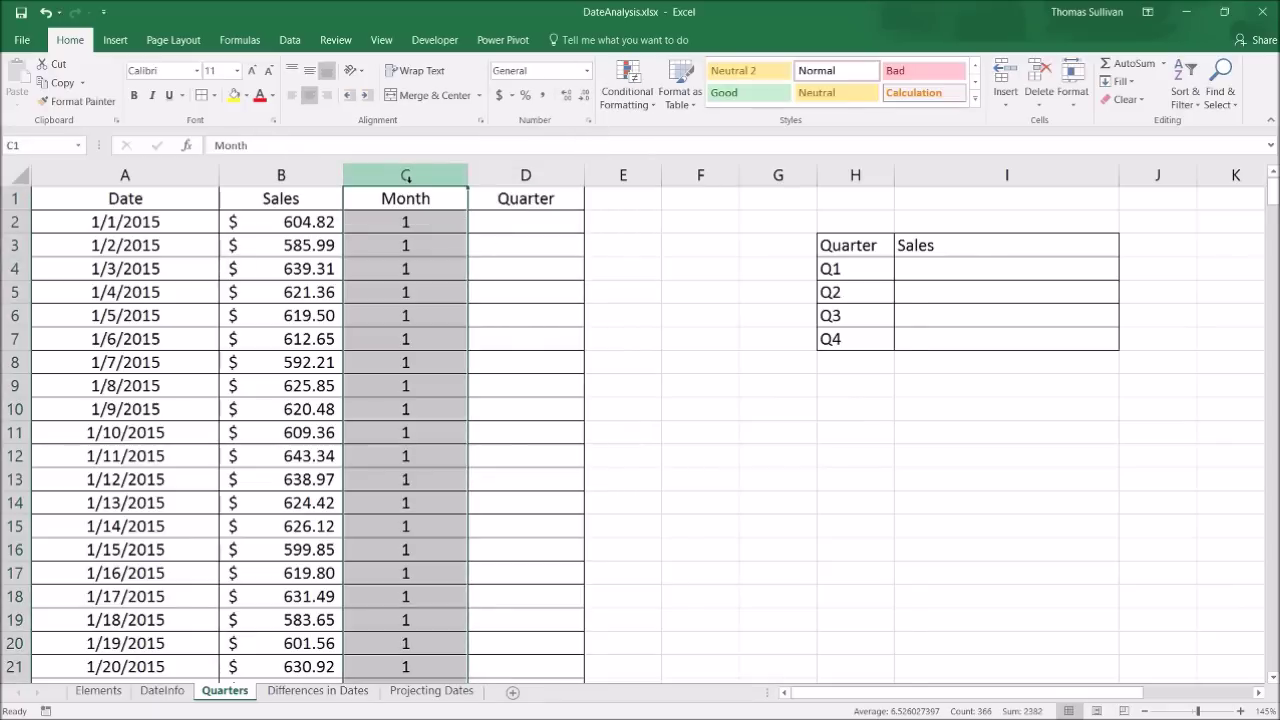
left_click(443, 264)
left_click(415, 366)
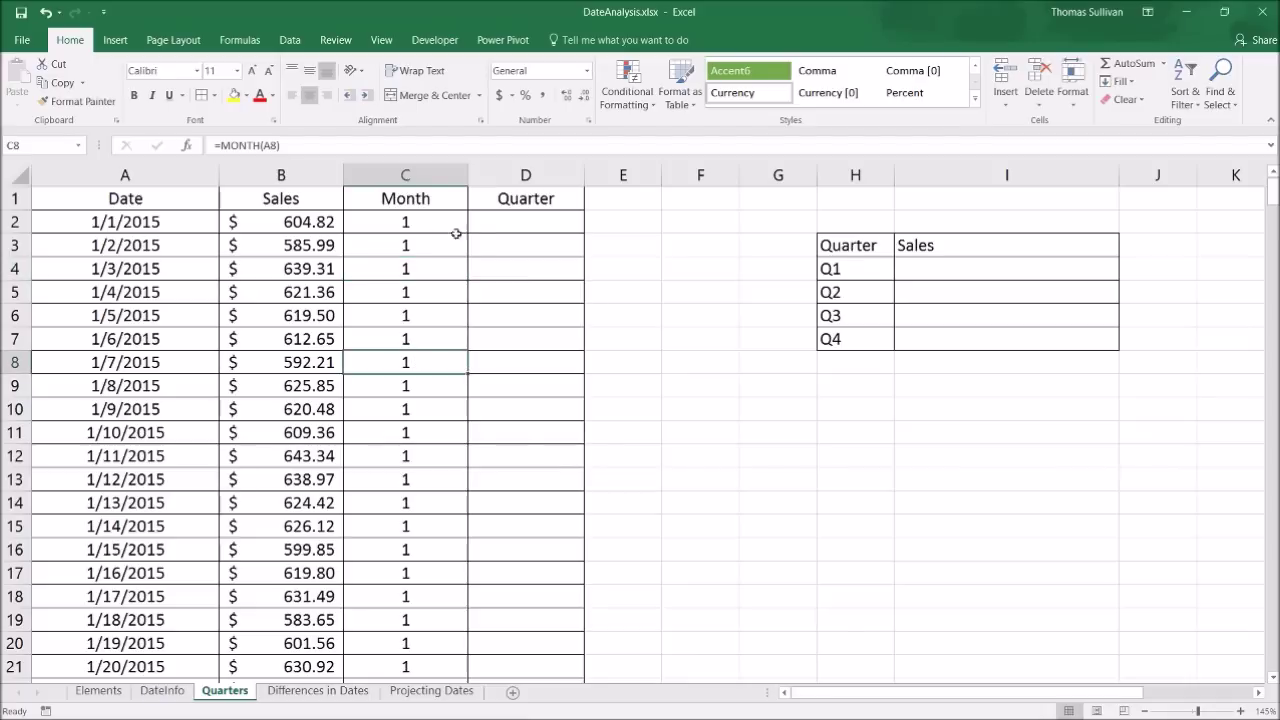
Replace the formulas in the Month column C with their static values.
left_click(418, 176)
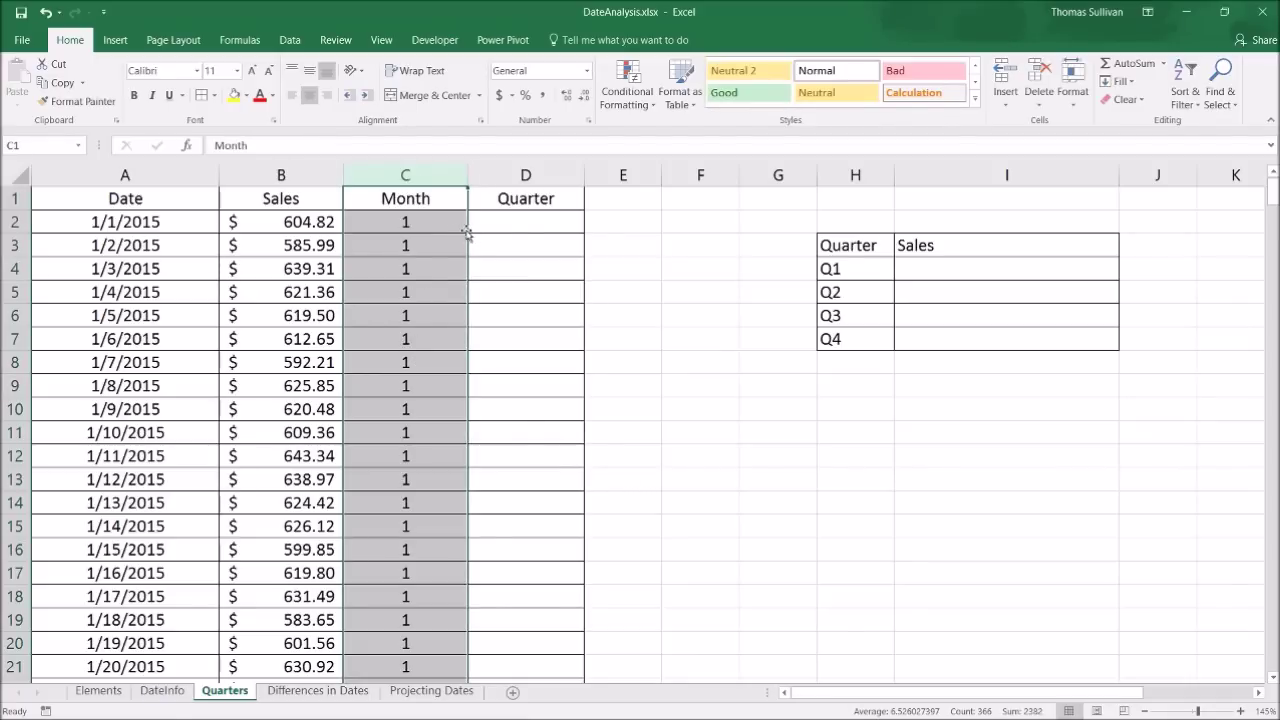
mouse_move(466, 232)
left_mouse_down()
mouse_move(540, 240)
mouse_move(455, 266)
mouse_move(466, 240)
left_mouse_up()
left_click(522, 290)
left_click(393, 254)
Copy the Month column C and paste it into the empty column F.
left_click(405, 175)
key("ctrl+c")
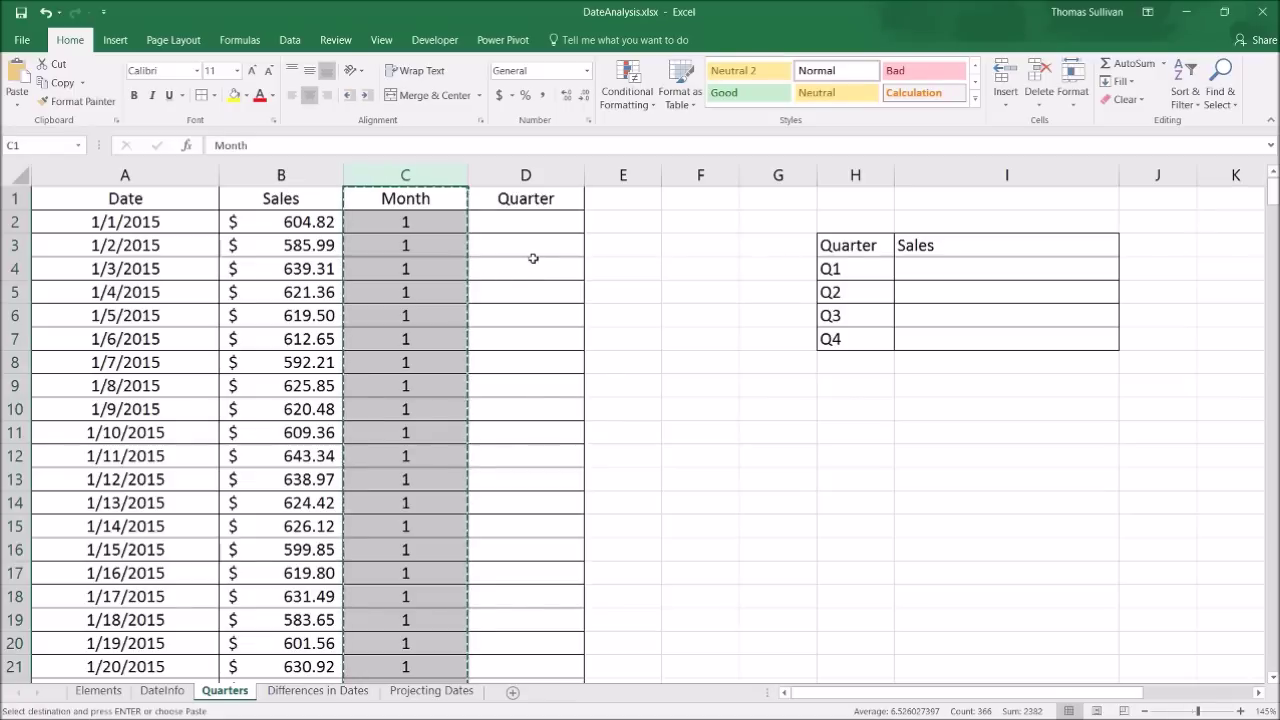
left_click(696, 174)
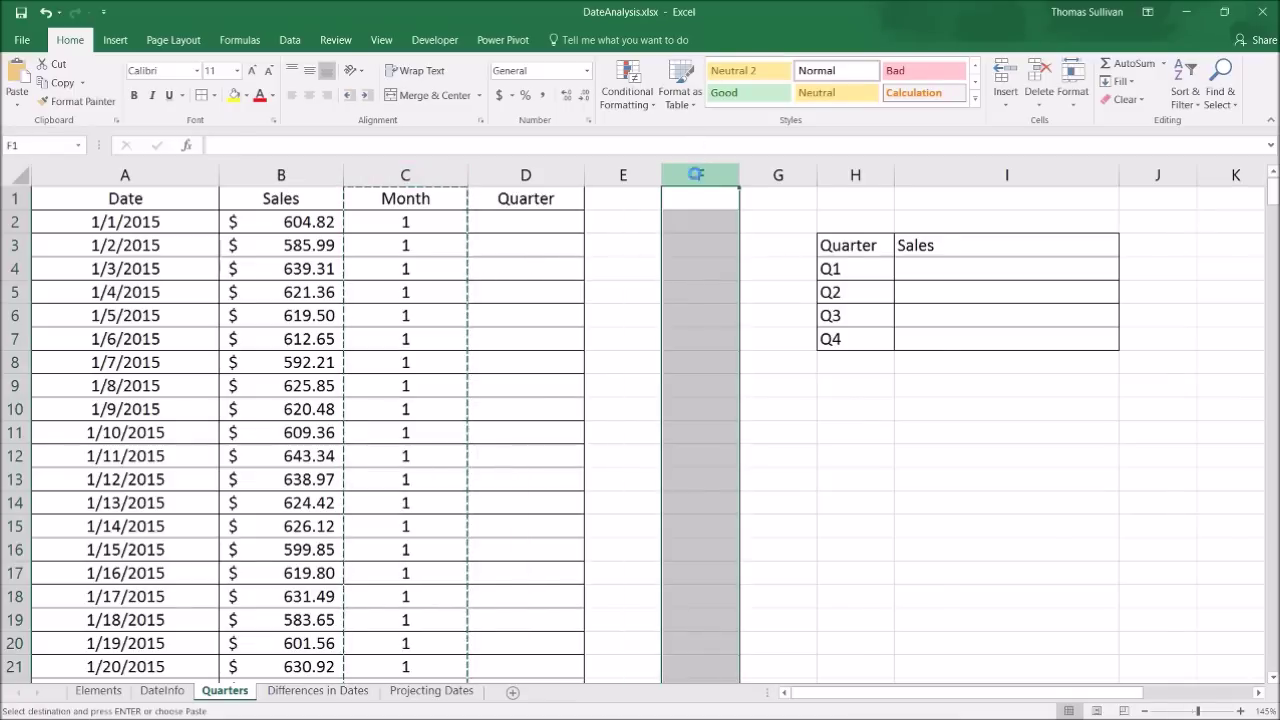
key("ctrl+v")
key("Escape")
Insert a blank column at G, directly beside the copied Month column.
left_click(825, 175)
right_click(826, 177)
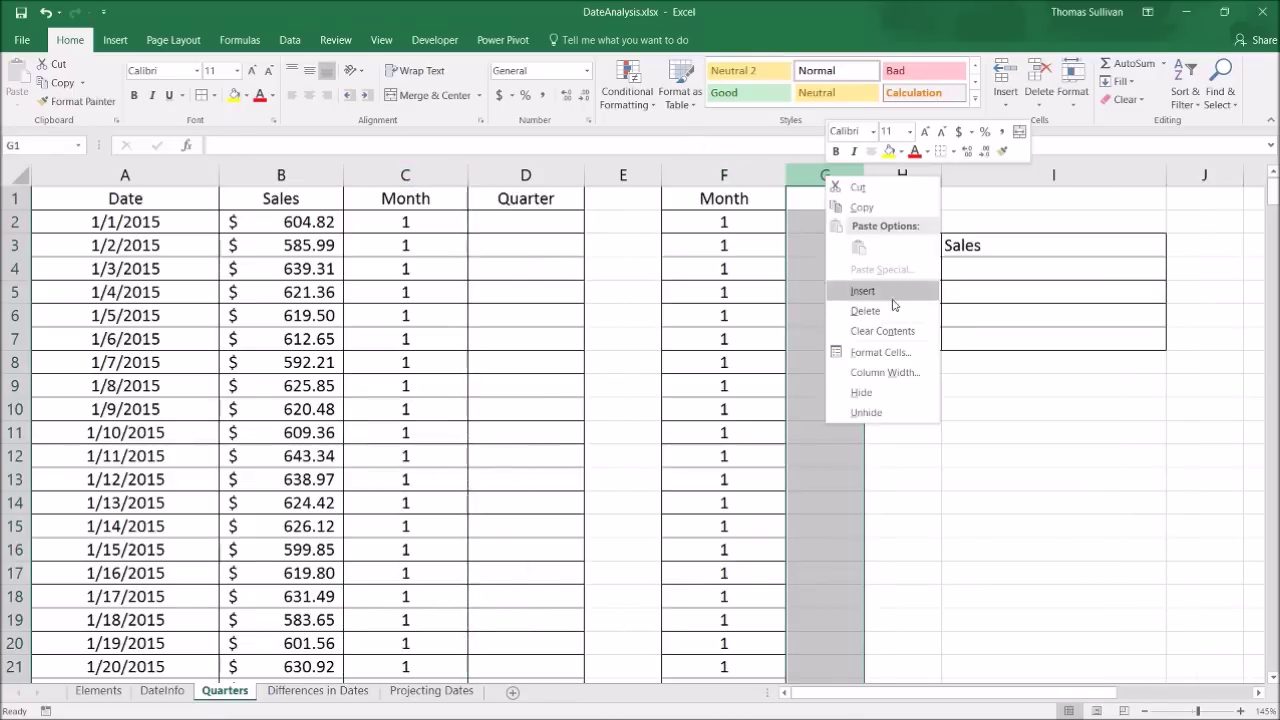
left_click(890, 299)
left_click(820, 214)
Remove the duplicate values from the copied Month column F, treating its first row as a header.
left_click(727, 174)
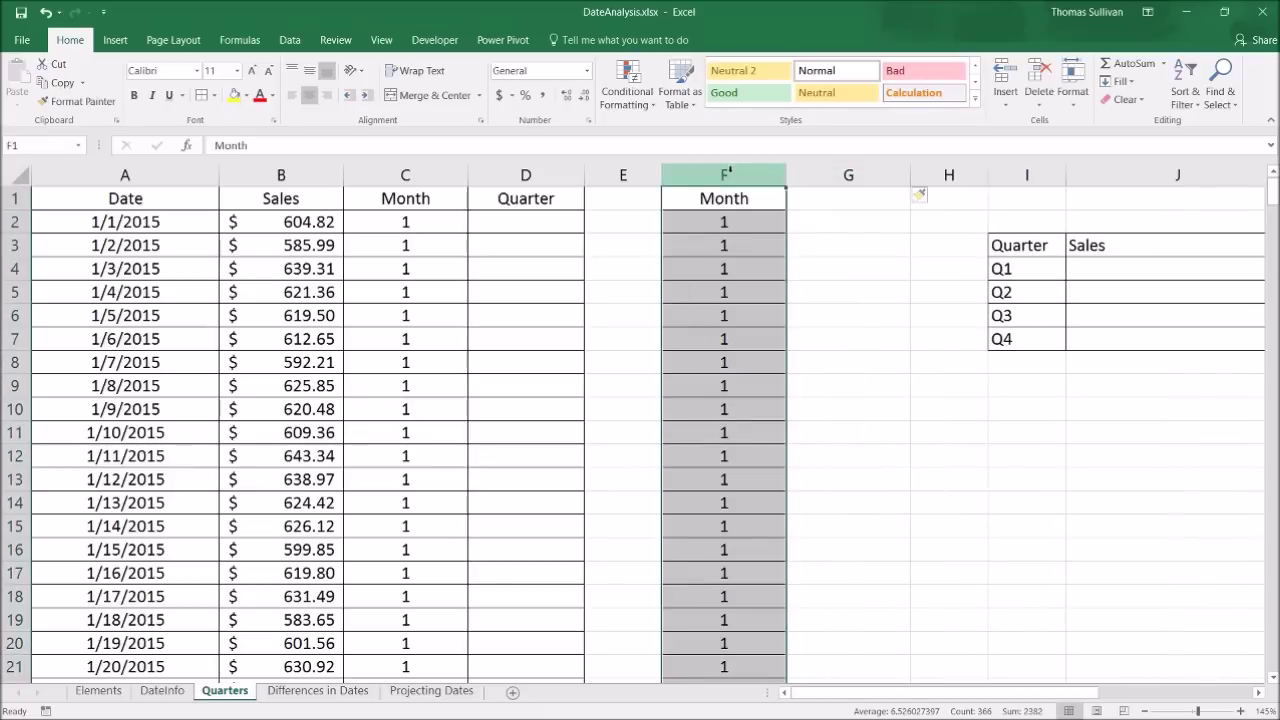
left_click(292, 40)
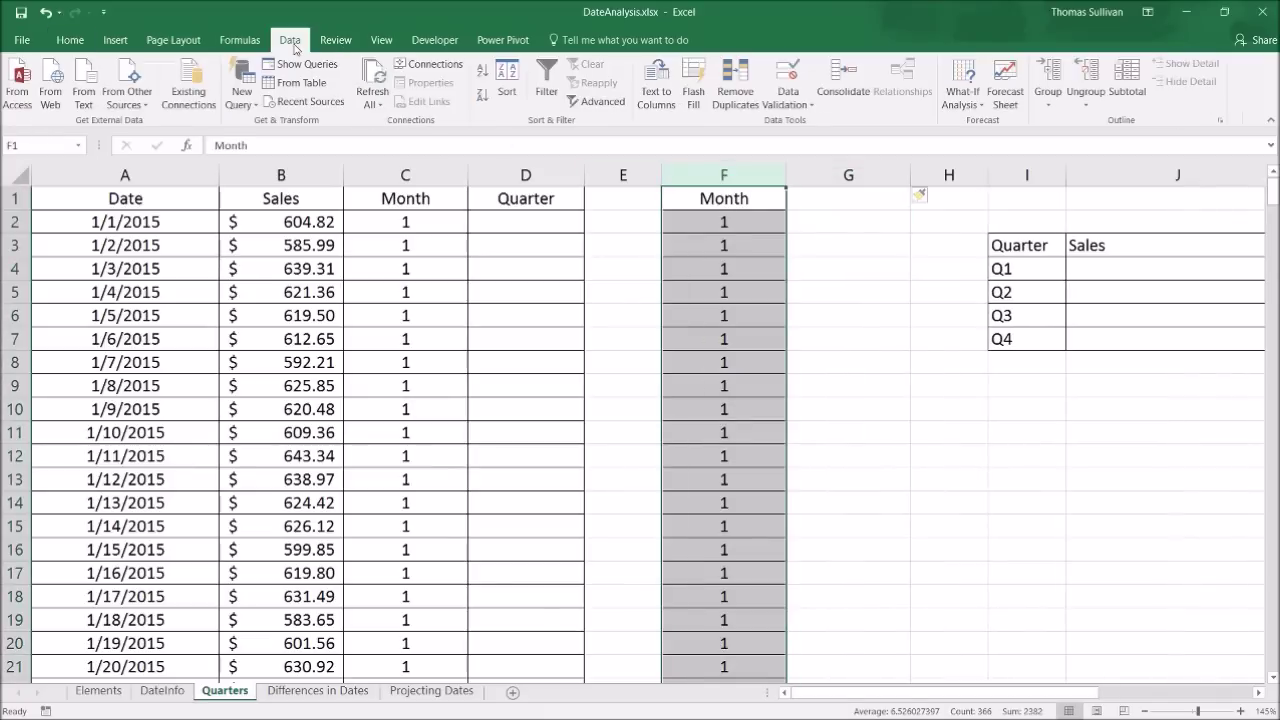
left_click(735, 88)
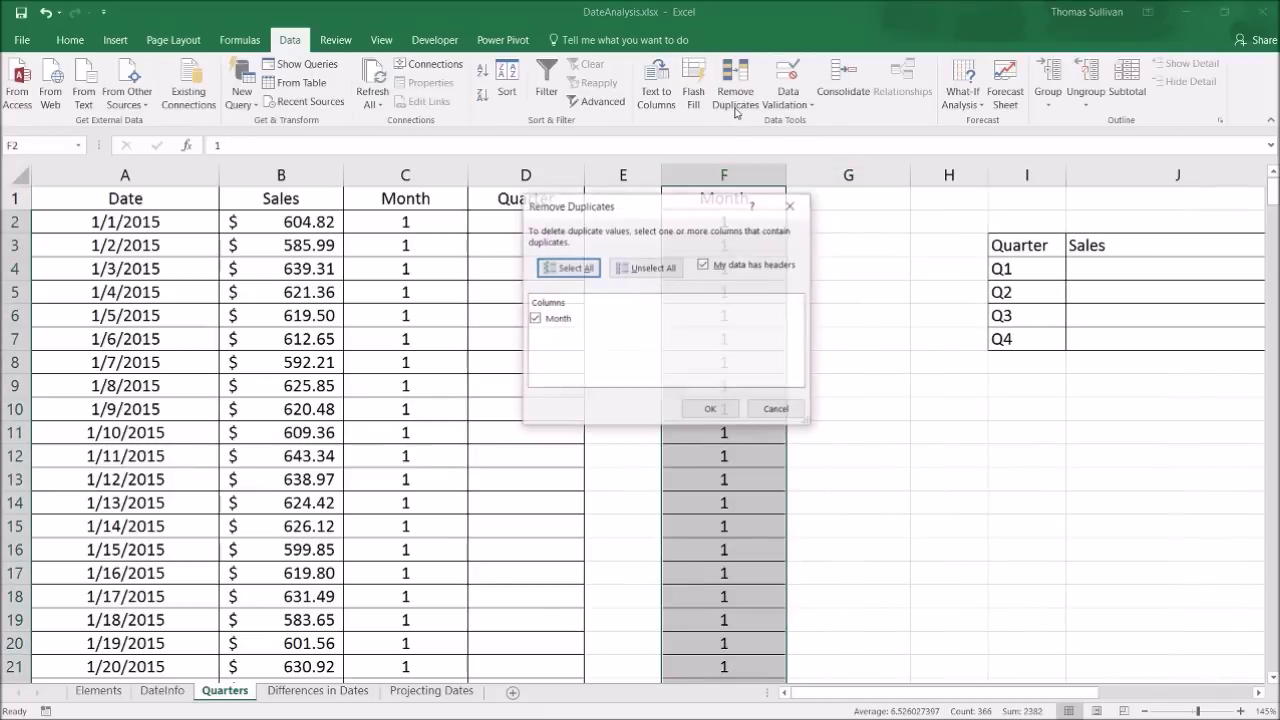
left_click(710, 409)
left_click(650, 414)
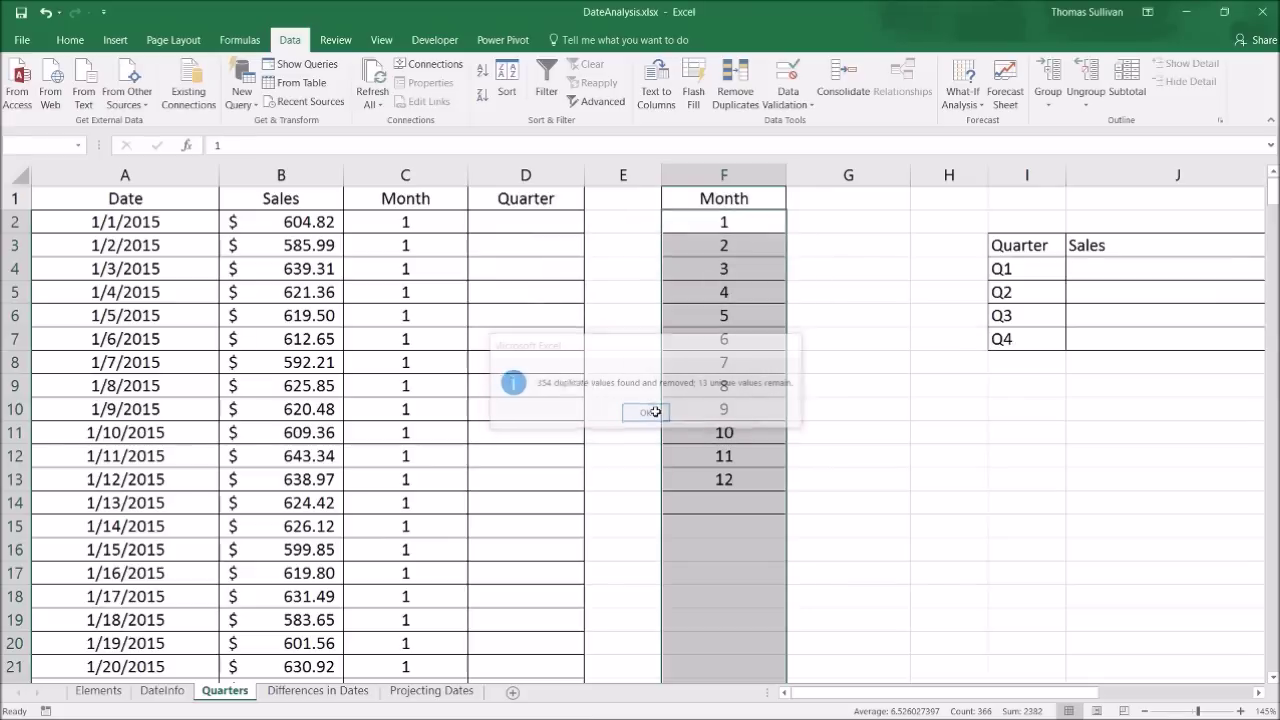
left_click(726, 458)
left_click_drag(730, 479, 729, 222)
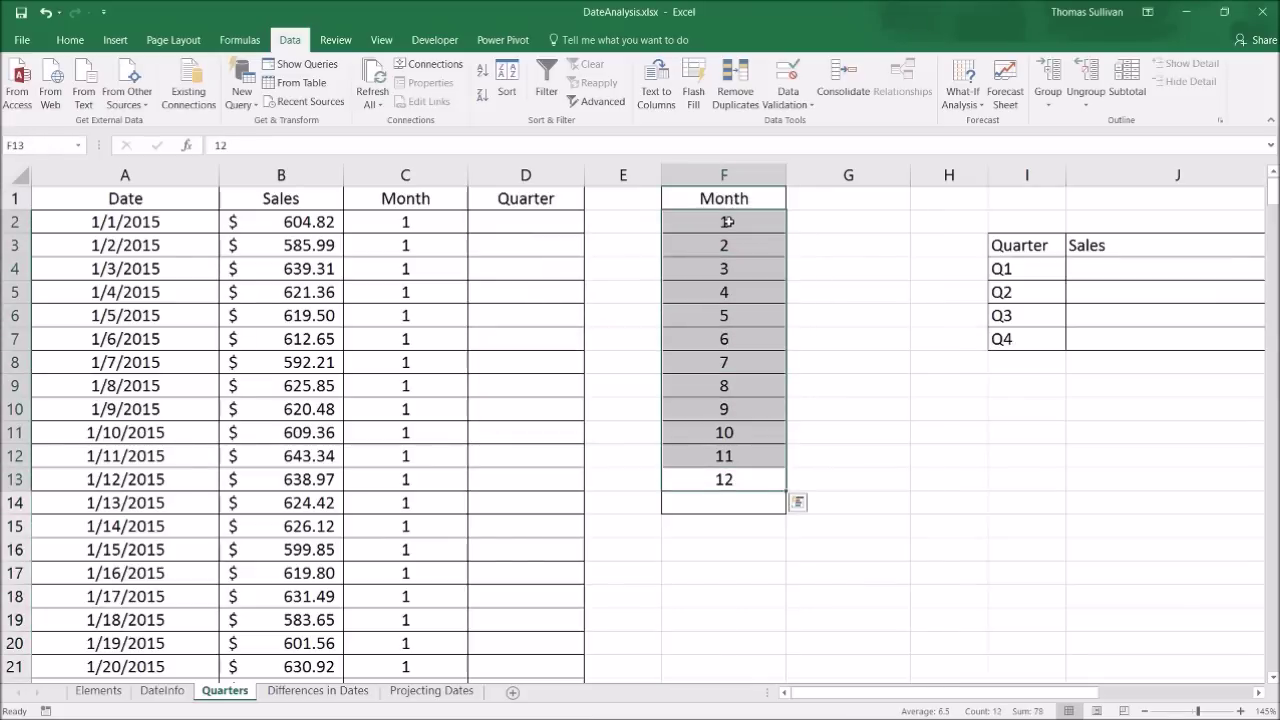
left_click_drag(422, 220, 420, 408)
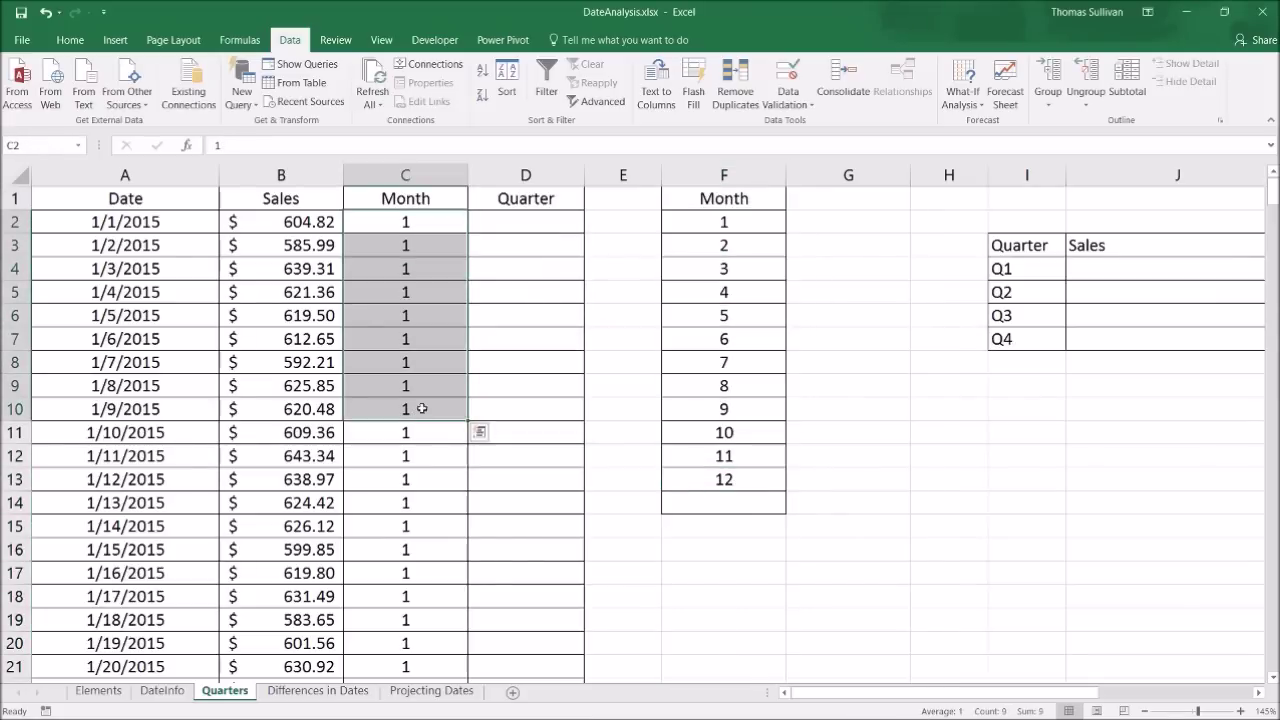
Enter the header "Quarters" in G1 beside the unique month list.
left_click(825, 227)
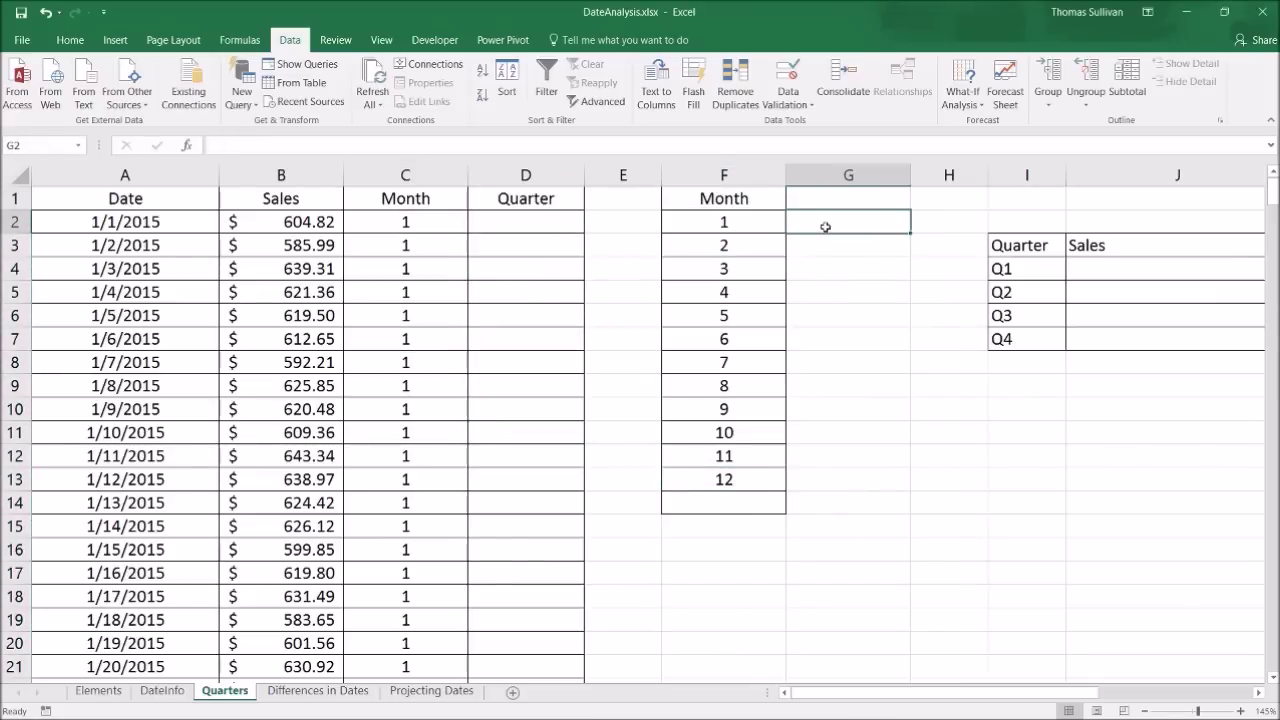
left_click(810, 180)
left_click(814, 200)
type("Qua")
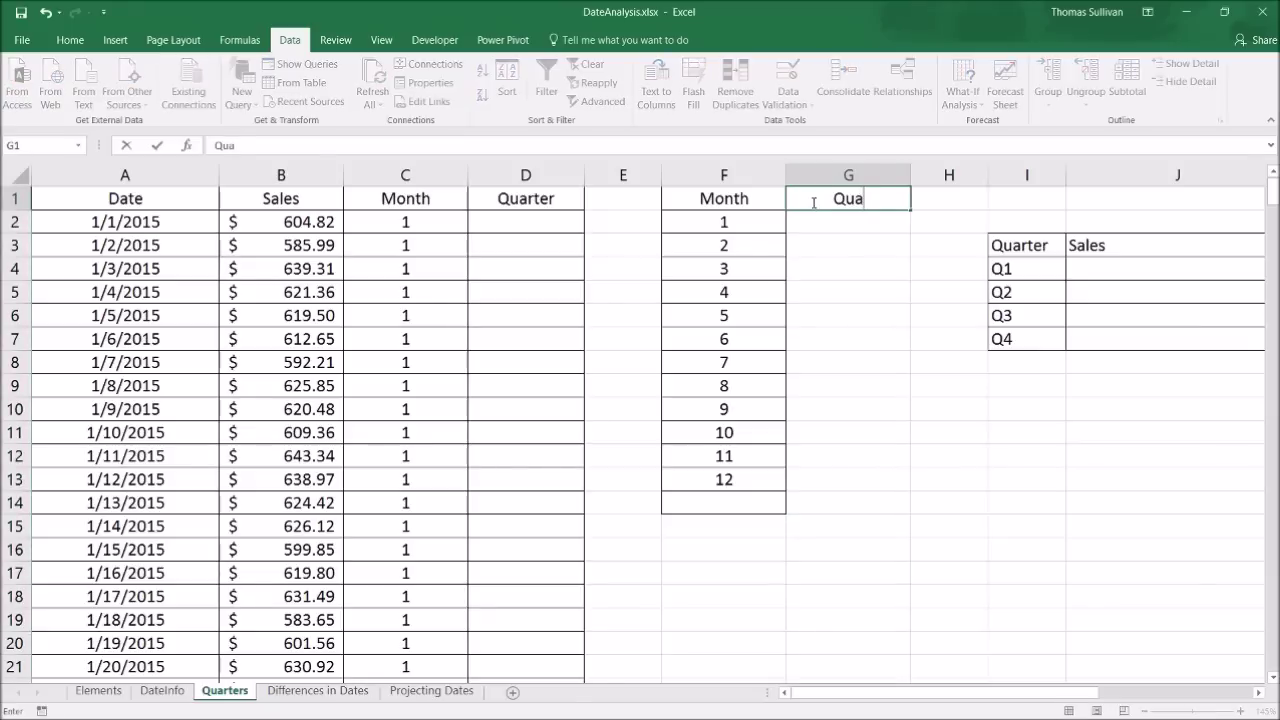
type("rters")
key("Return")
Add borders to all cells in F1:G13 and clear F14's leftover border by painting a blank cell's format onto it.
left_click_drag(828, 196, 737, 480)
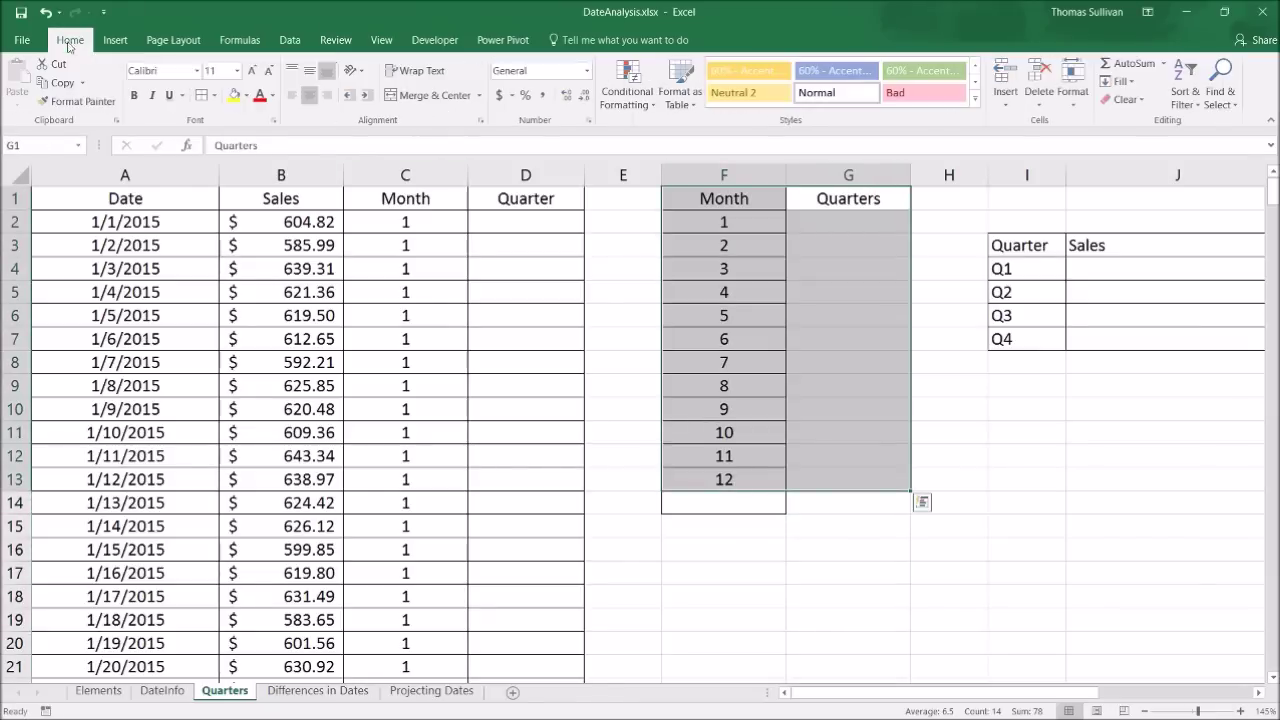
left_click(825, 617)
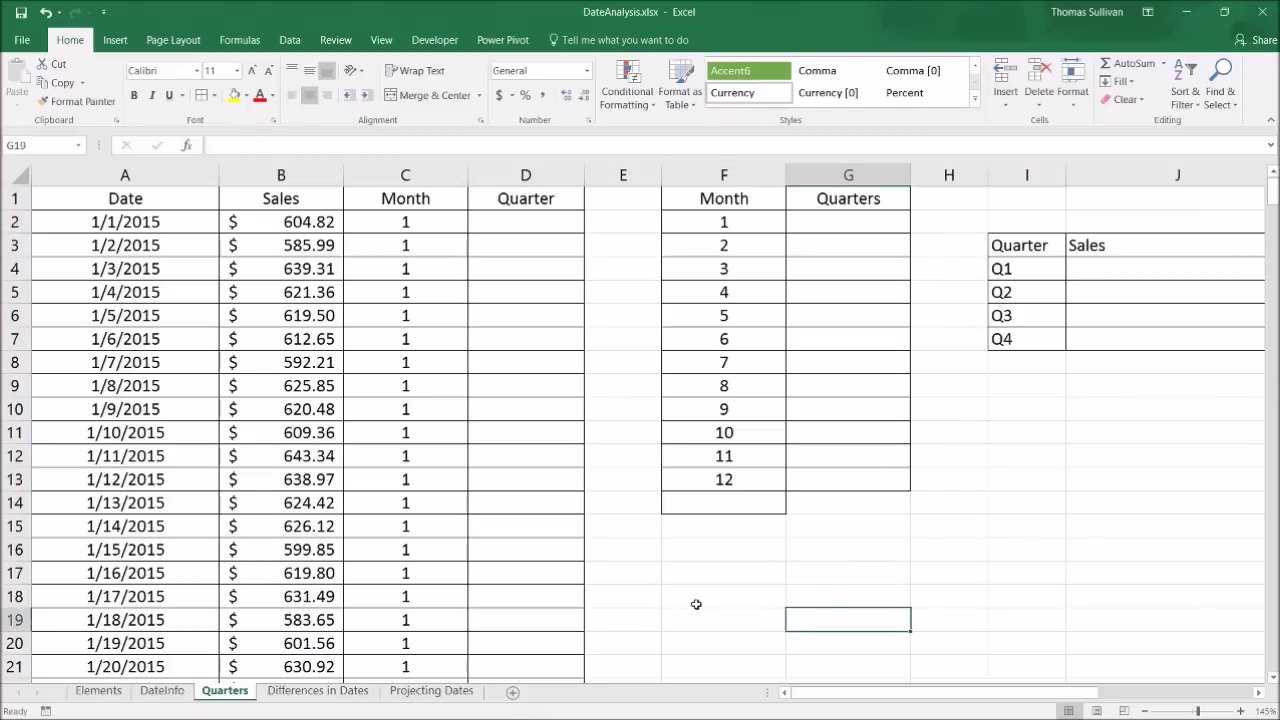
left_click(697, 601)
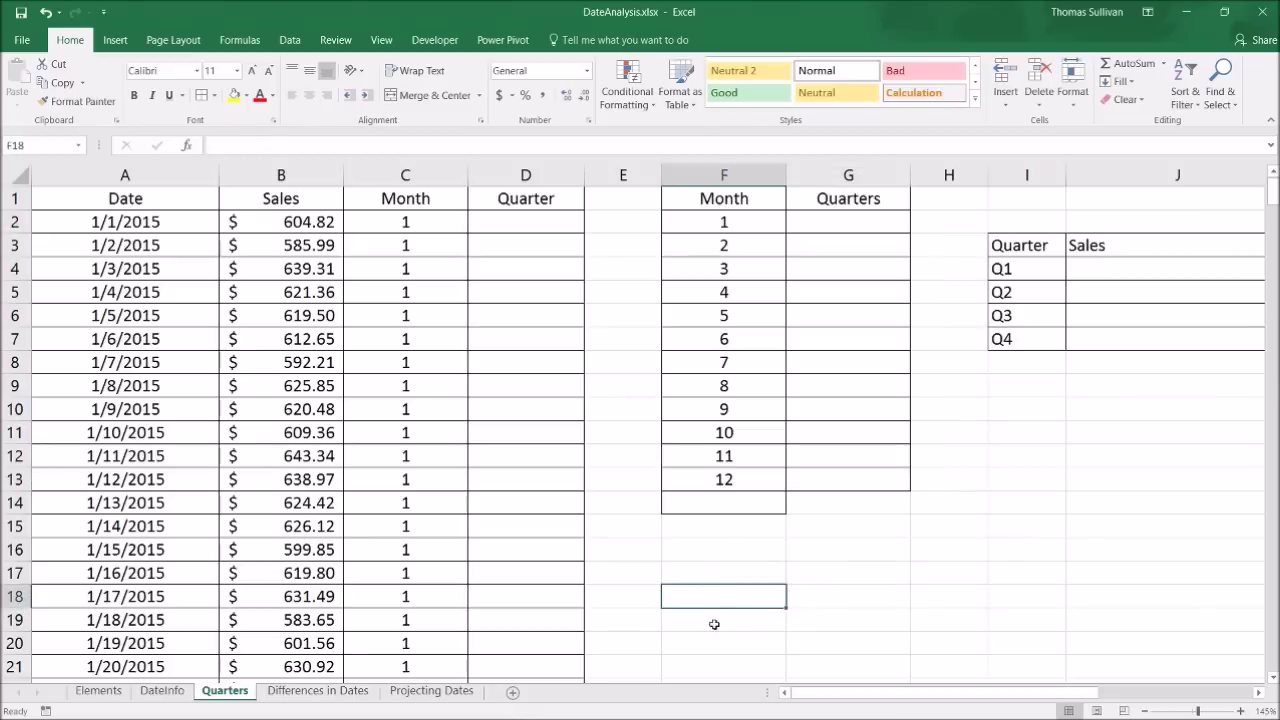
left_click(78, 102)
left_click(700, 505)
left_click(754, 566)
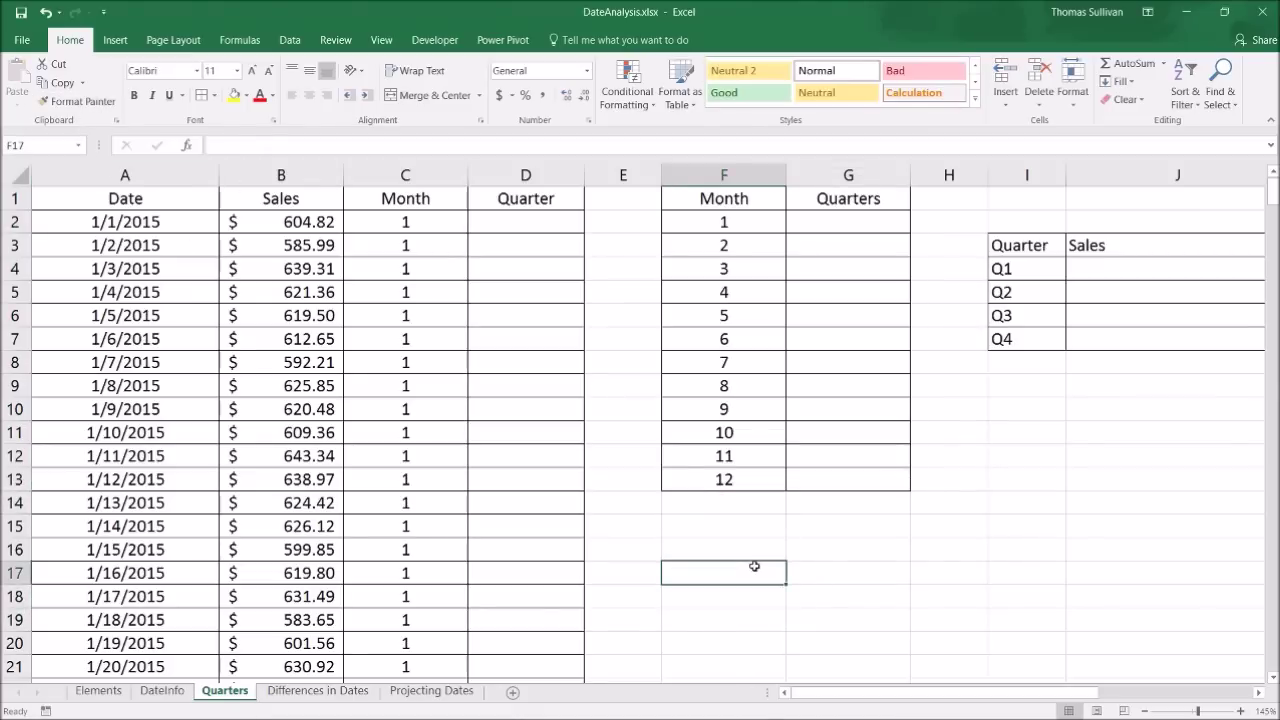
Copy Q1 from I4 into G2:G4 as the quarter for months 1 to 3.
left_click(851, 214)
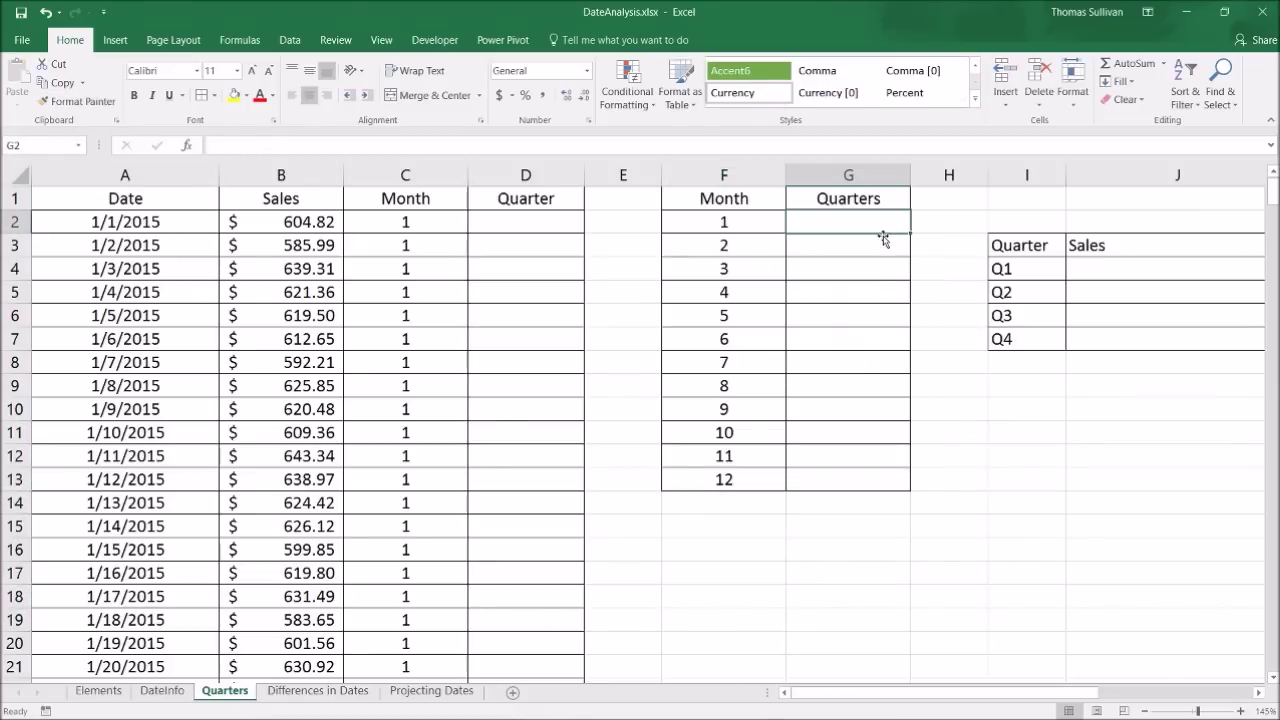
left_click(1008, 266)
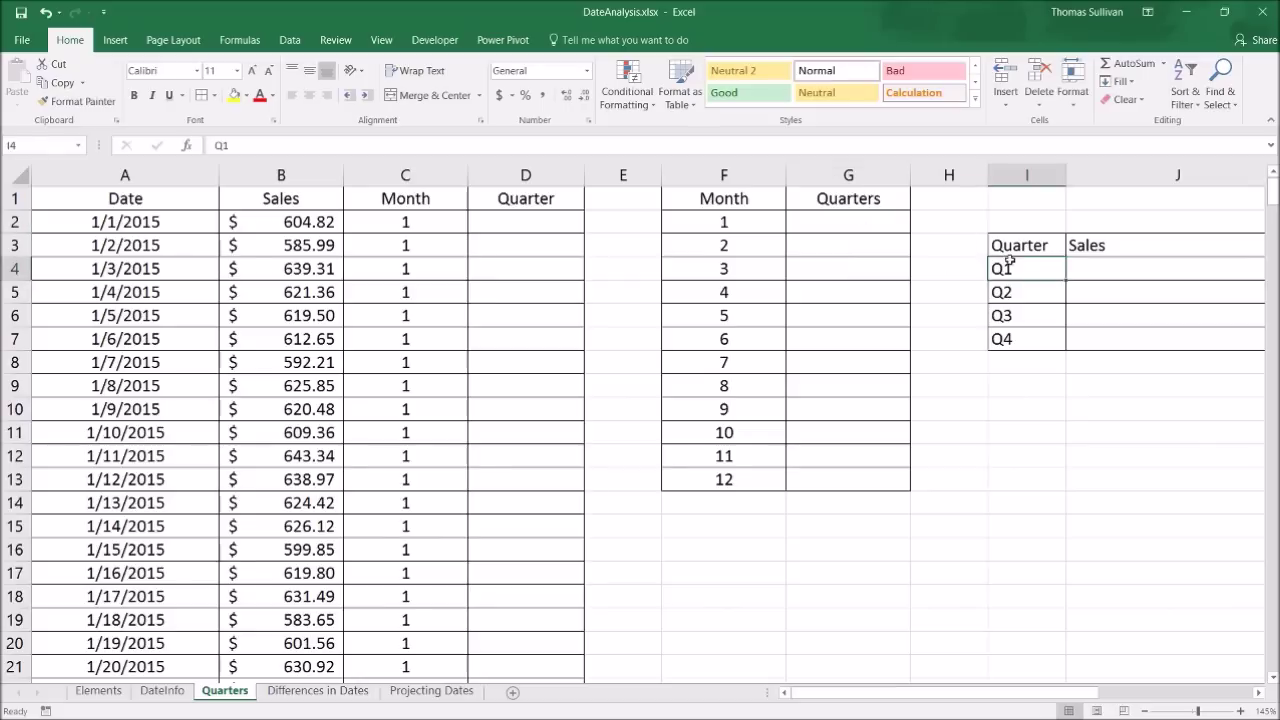
key("ctrl+c")
left_click(834, 220)
key("ctrl+v")
left_click(829, 247)
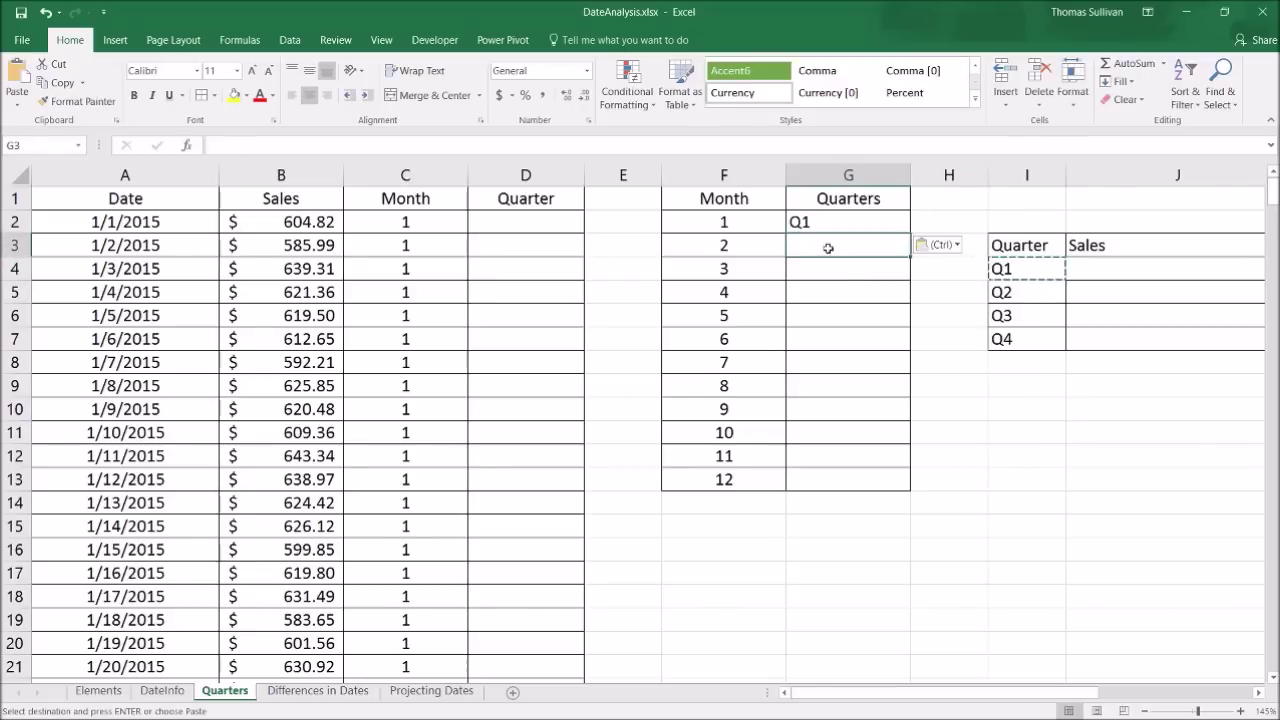
key("ctrl+v")
left_click(832, 270)
key("ctrl+v")
Copy Q2 from I5 into G5:G7 as the quarter for months 4 to 6.
left_click(1008, 291)
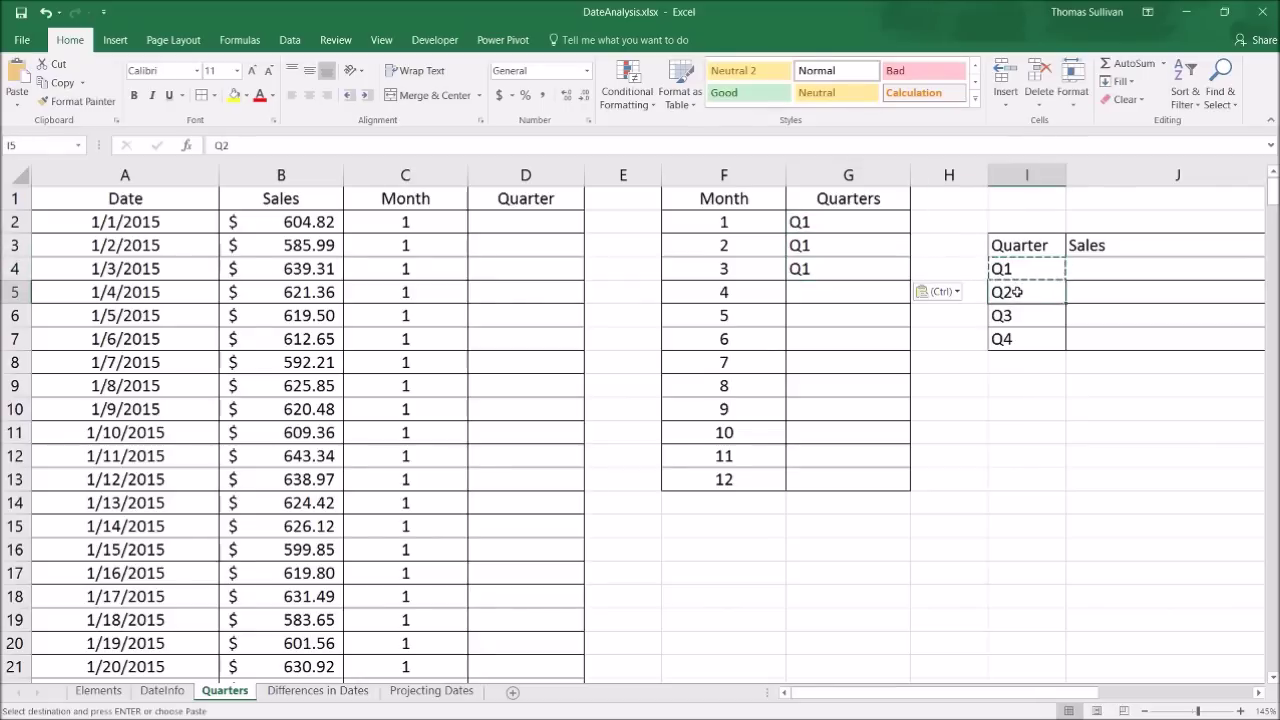
key("ctrl+c")
left_click(829, 292)
key("ctrl+v")
left_click(828, 318)
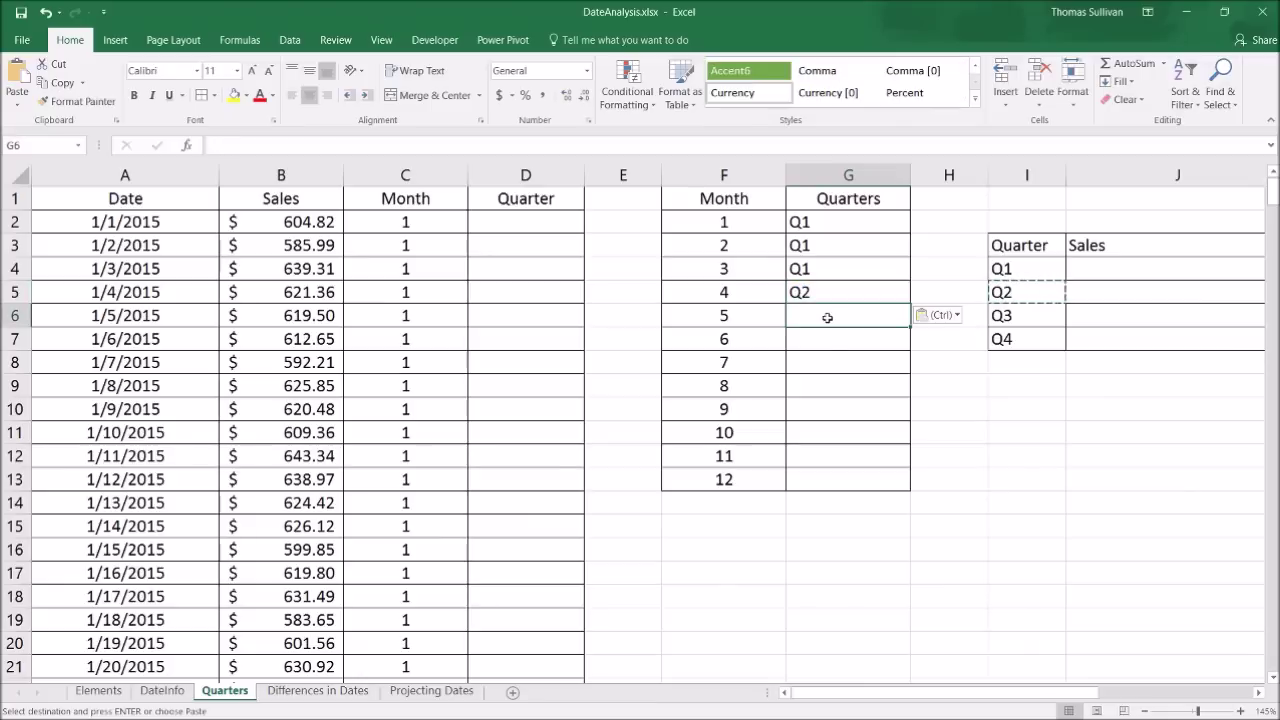
key("ctrl+v")
left_click(826, 338)
key("ctrl+v")
Copy Q3 from I6 into G8:G10 as the quarter for months 7 to 9.
left_click(1008, 318)
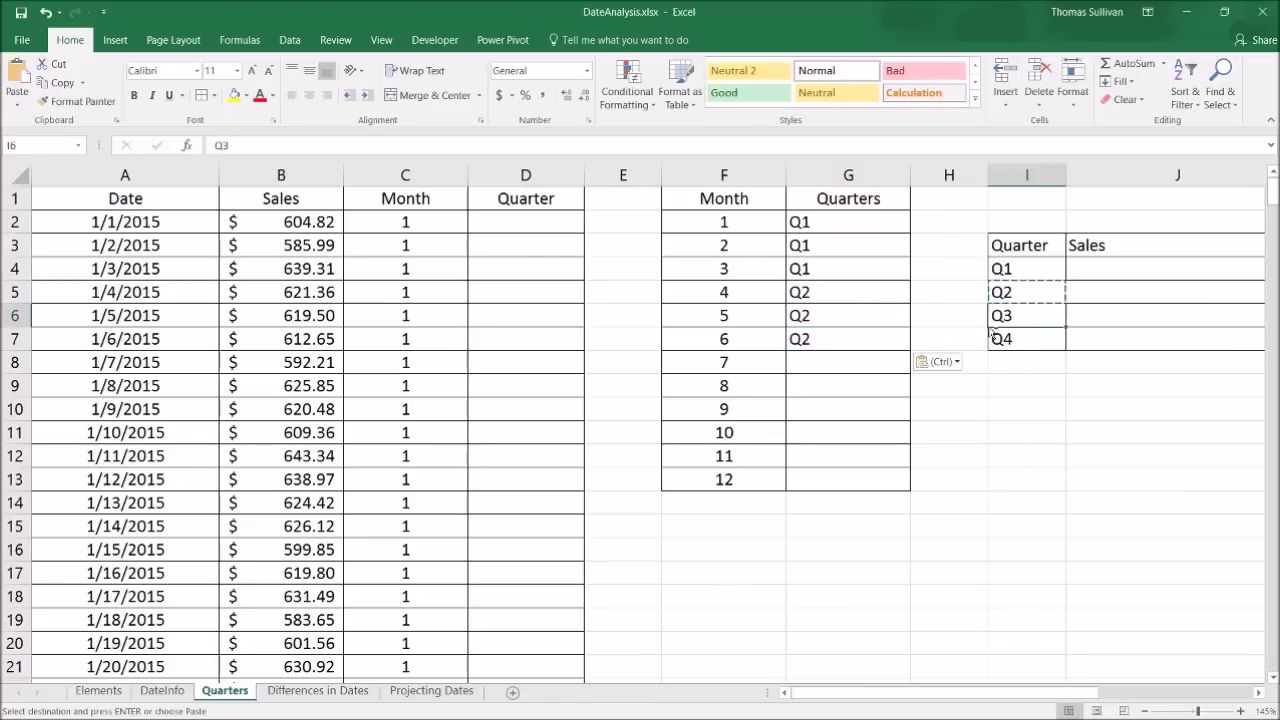
key("ctrl+c")
left_click(846, 362)
key("ctrl+v")
left_click(846, 397)
key("ctrl+v")
left_click(829, 409)
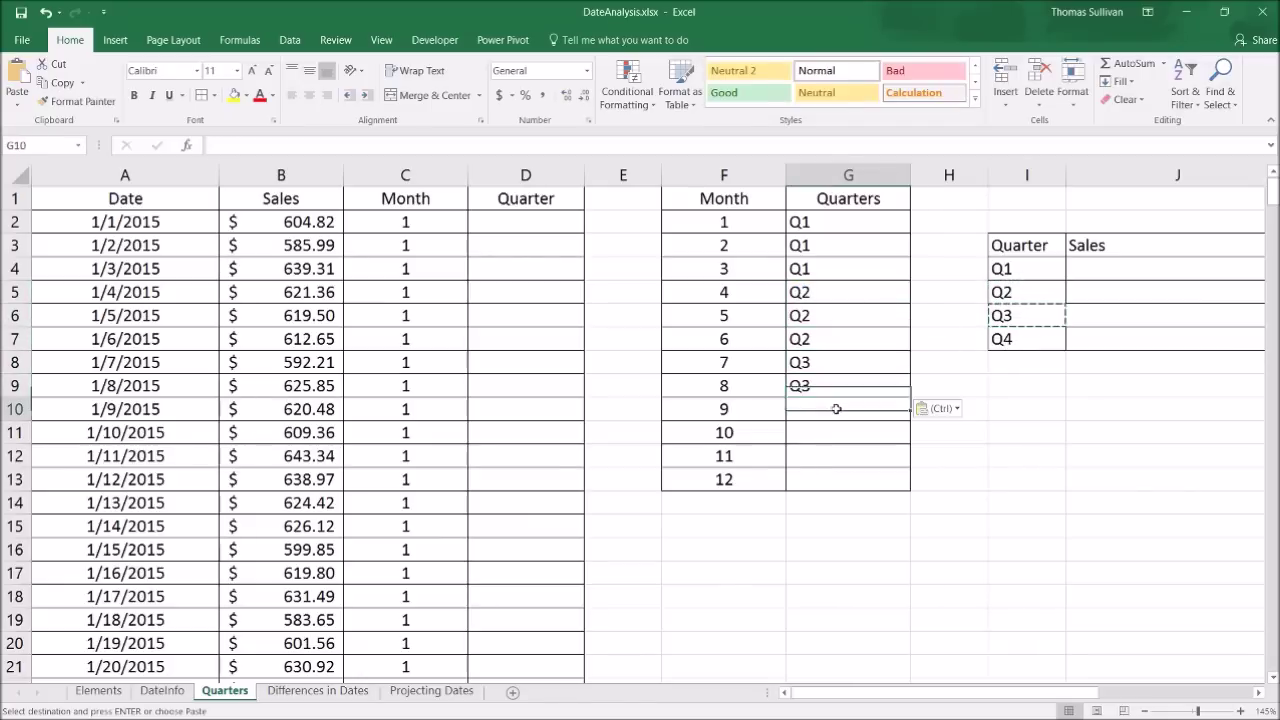
key("ctrl+v")
Copy Q4 from I7 into G11:G13 as the quarter for months 10 to 12, and end copy mode.
left_click(1006, 338)
key("ctrl+c")
left_click(822, 430)
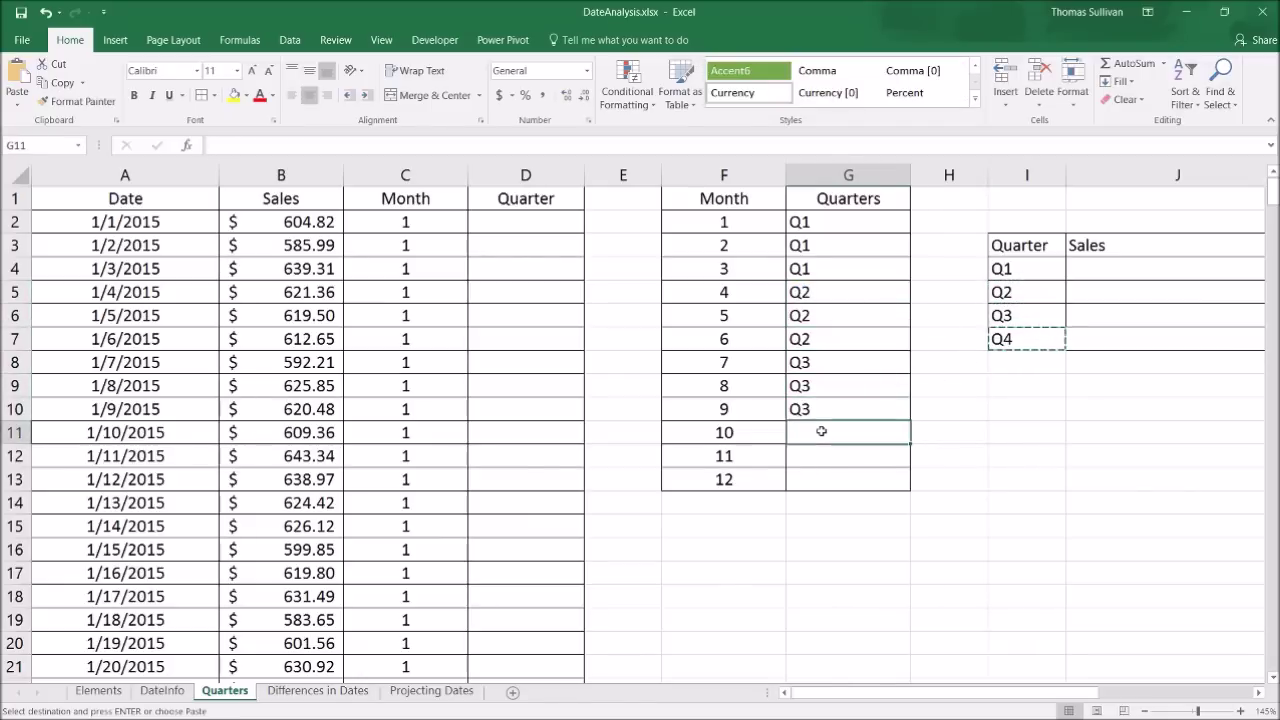
key("ctrl+v")
left_click(828, 457)
key("ctrl+v")
left_click(828, 482)
key("ctrl+v")
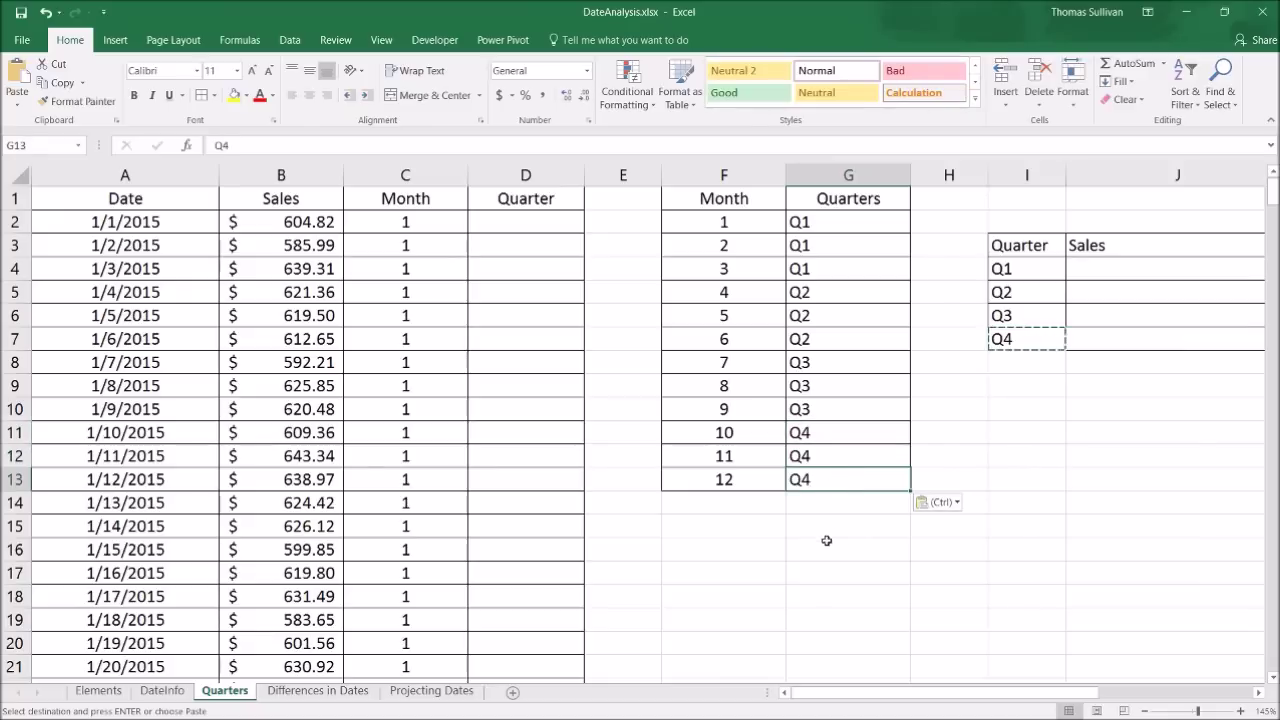
key("Escape")
left_click(596, 500)
Center the contents of the lookup table columns F and G horizontally.
left_click_drag(862, 176, 724, 176)
left_click(298, 95)
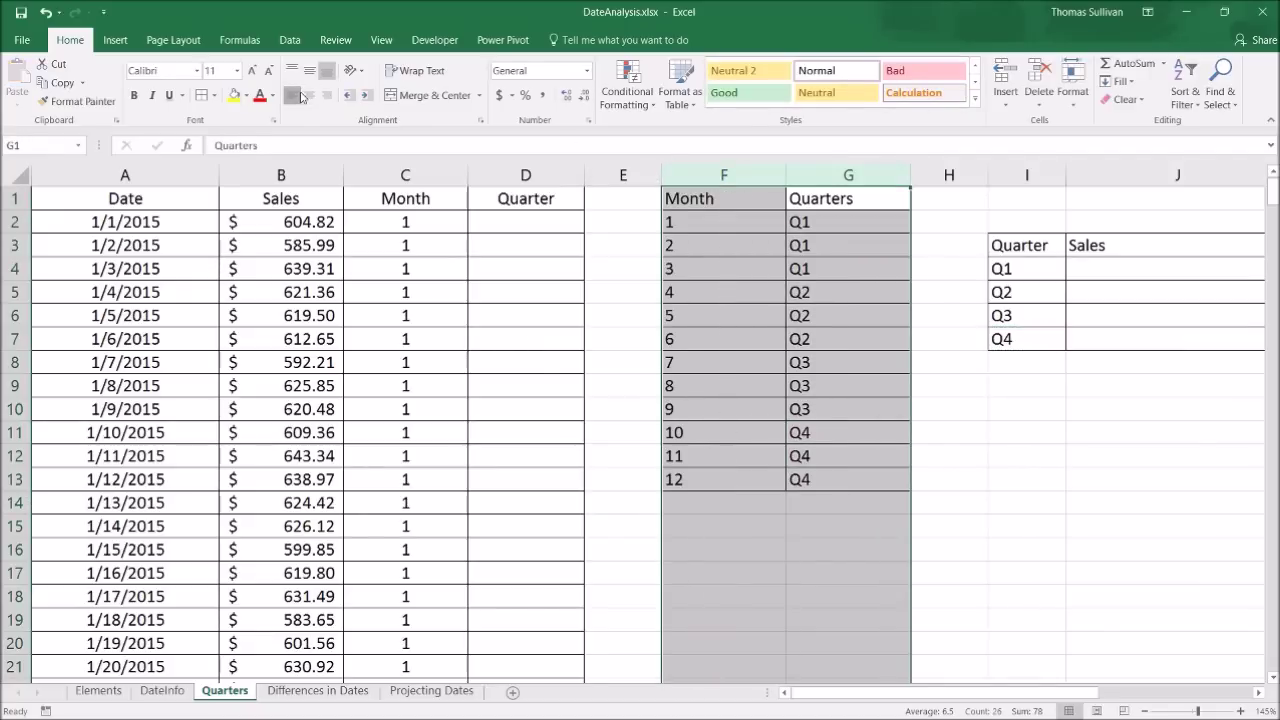
left_click(298, 95)
left_click(308, 96)
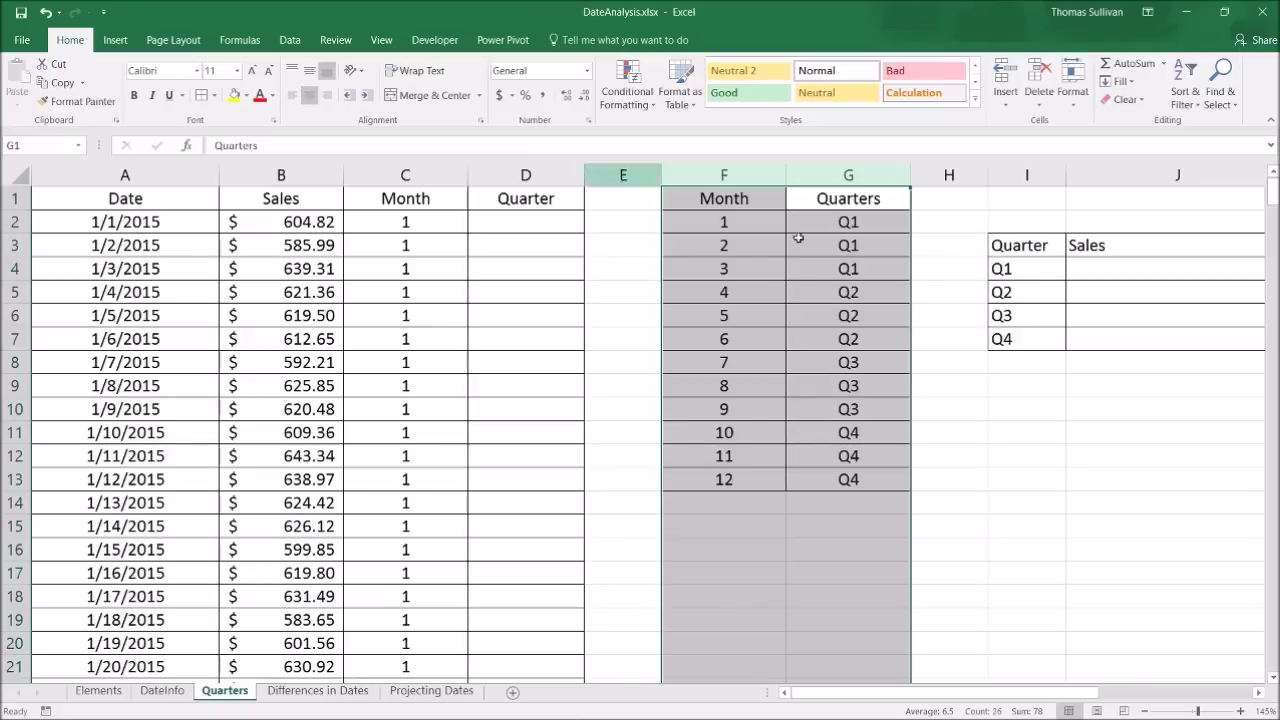
Start a VLOOKUP formula in D2 with the month in C2 as the lookup value.
left_click(514, 220)
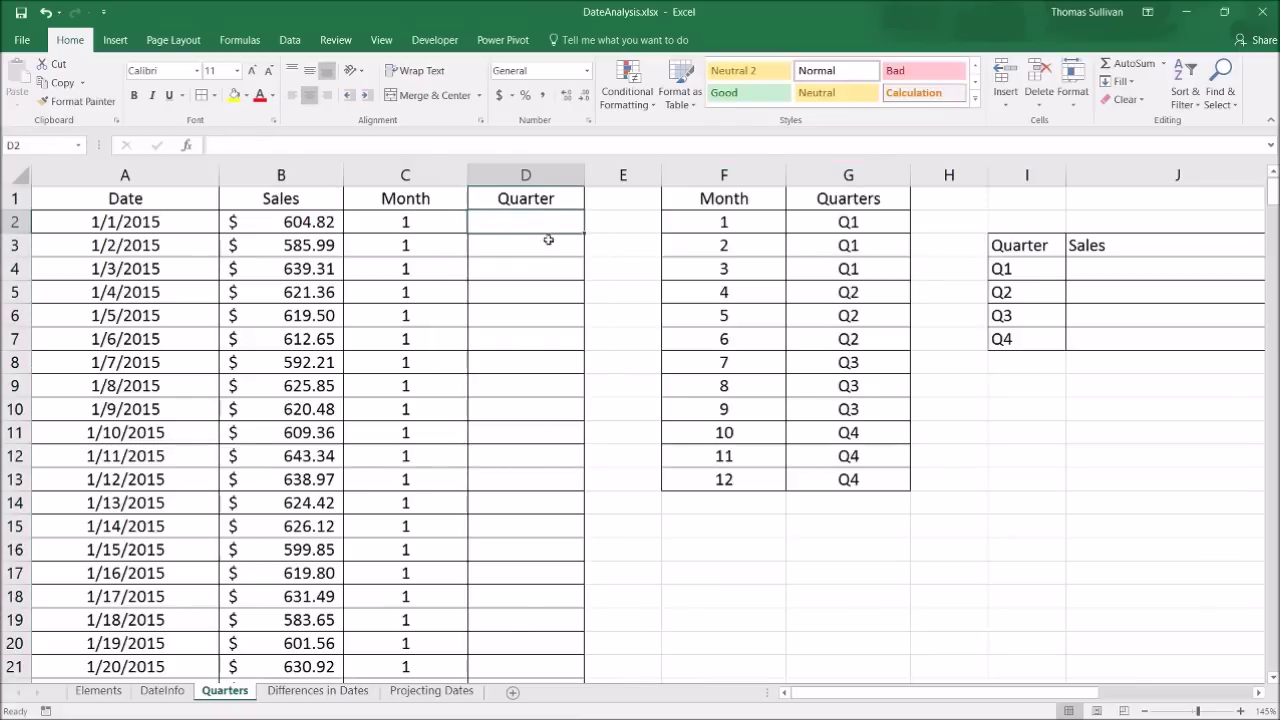
type("=")
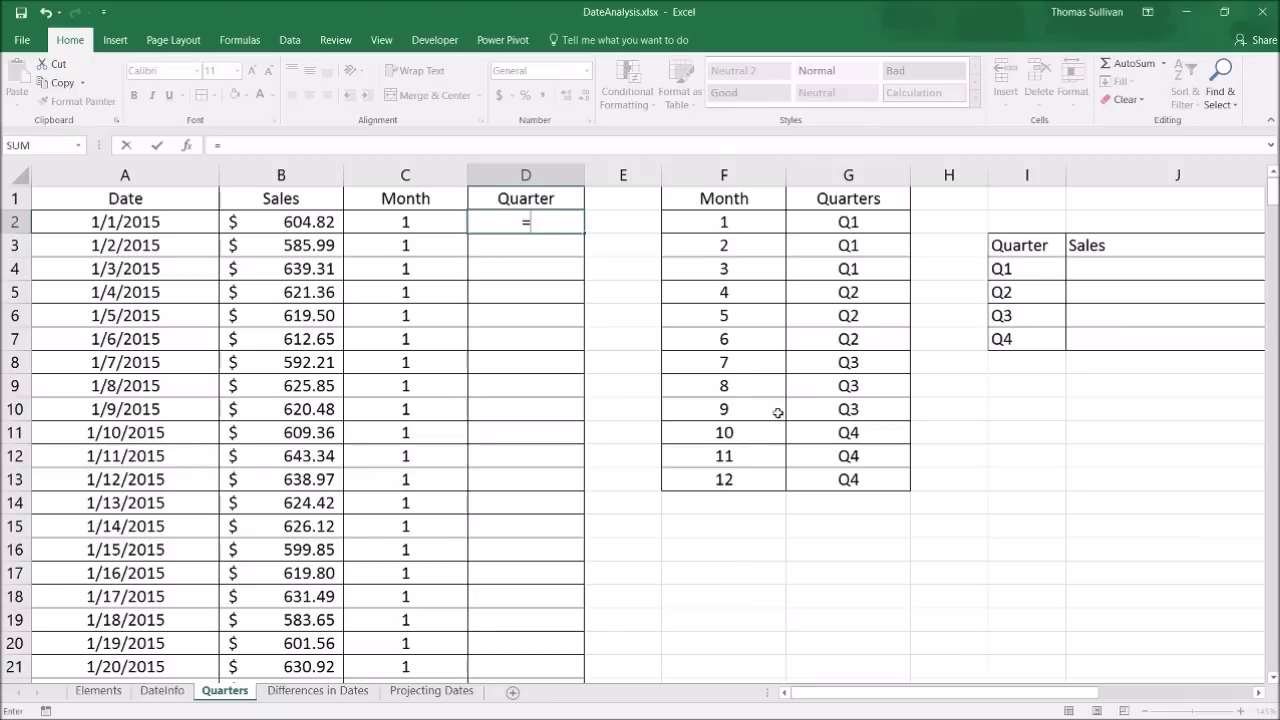
type("vloo")
key("Tab")
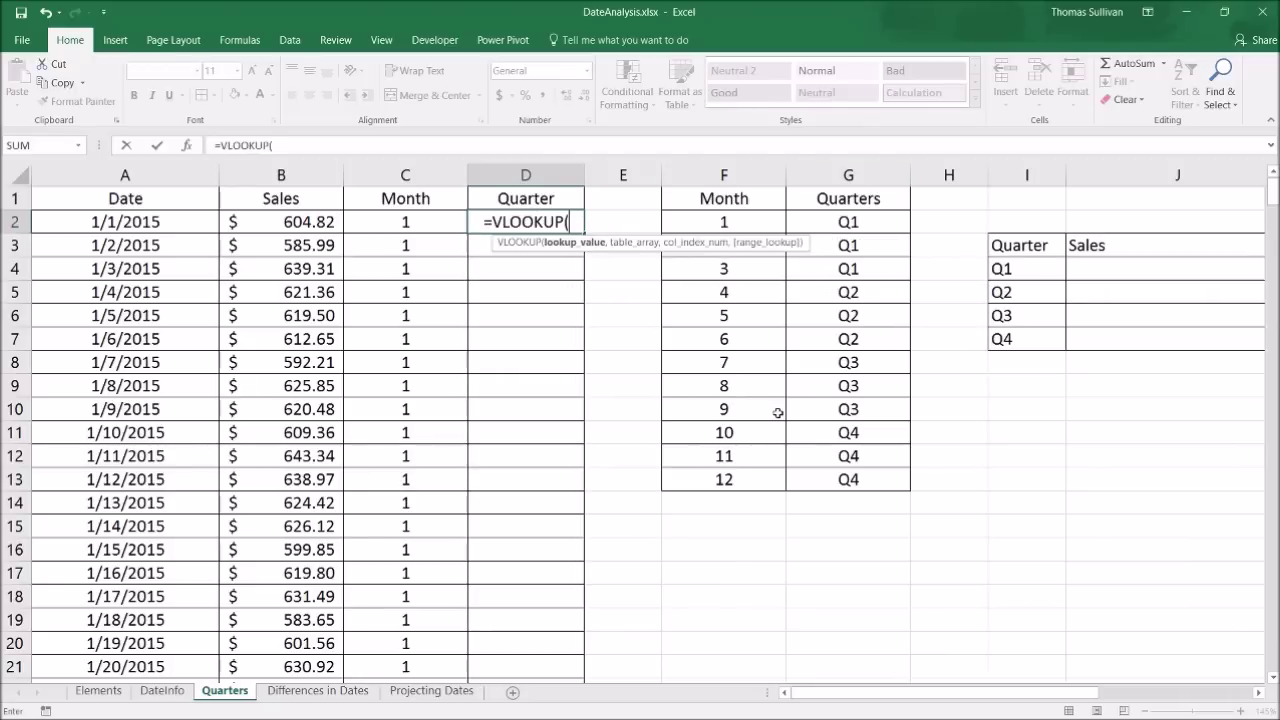
left_click(426, 219)
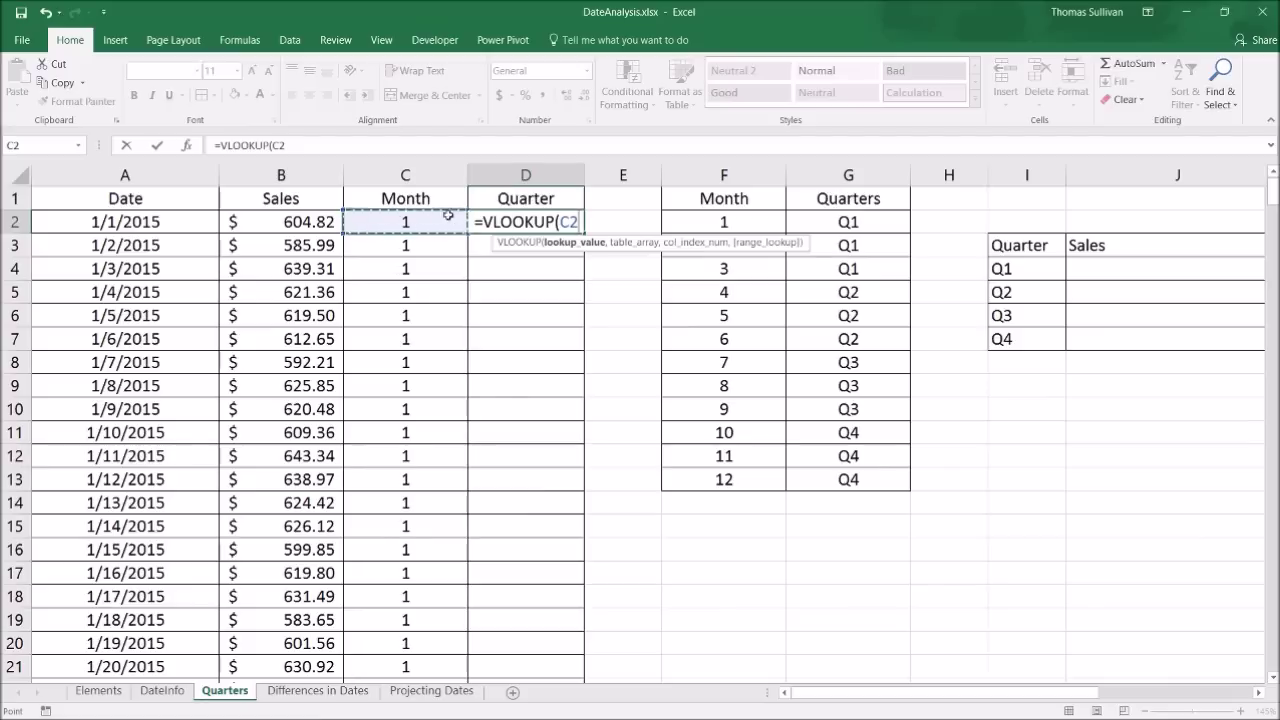
type(",")
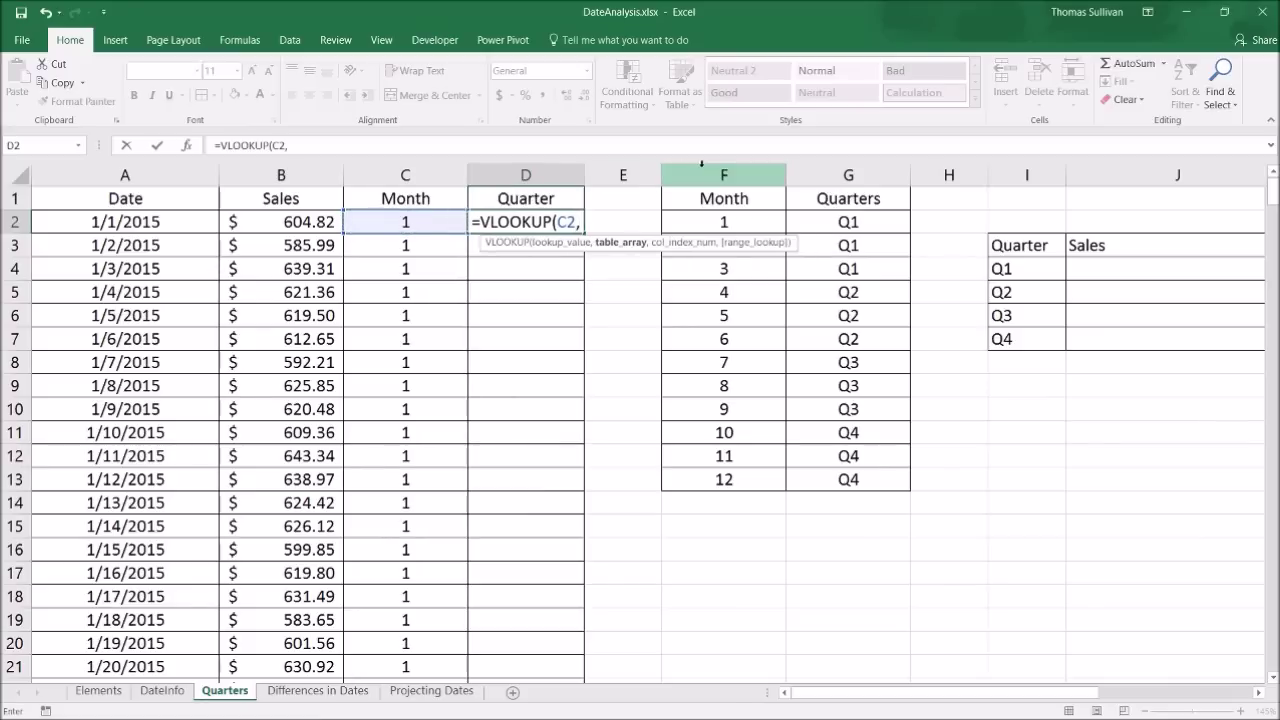
Set the VLOOKUP table array to the entire columns F:G.
left_click_drag(704, 163, 848, 175)
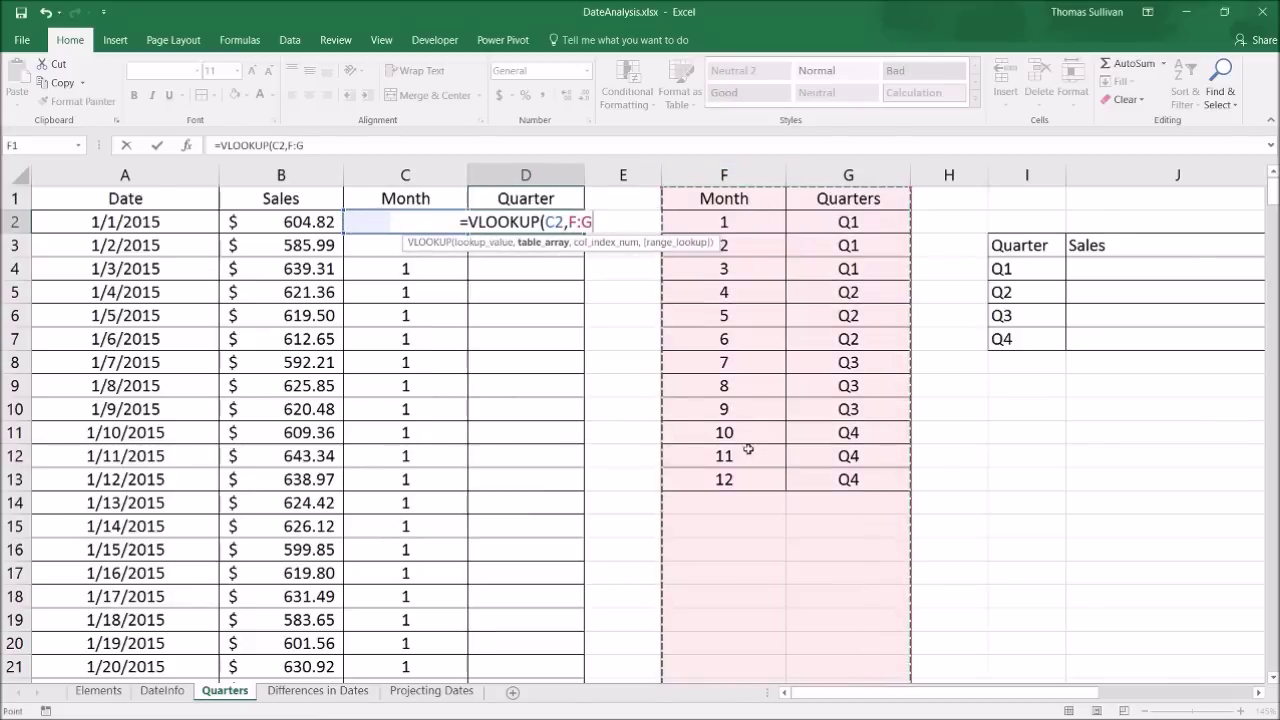
scroll(745, 470, "down", 4)
scroll(745, 498, "up", 4)
left_click_drag(681, 197, 850, 488)
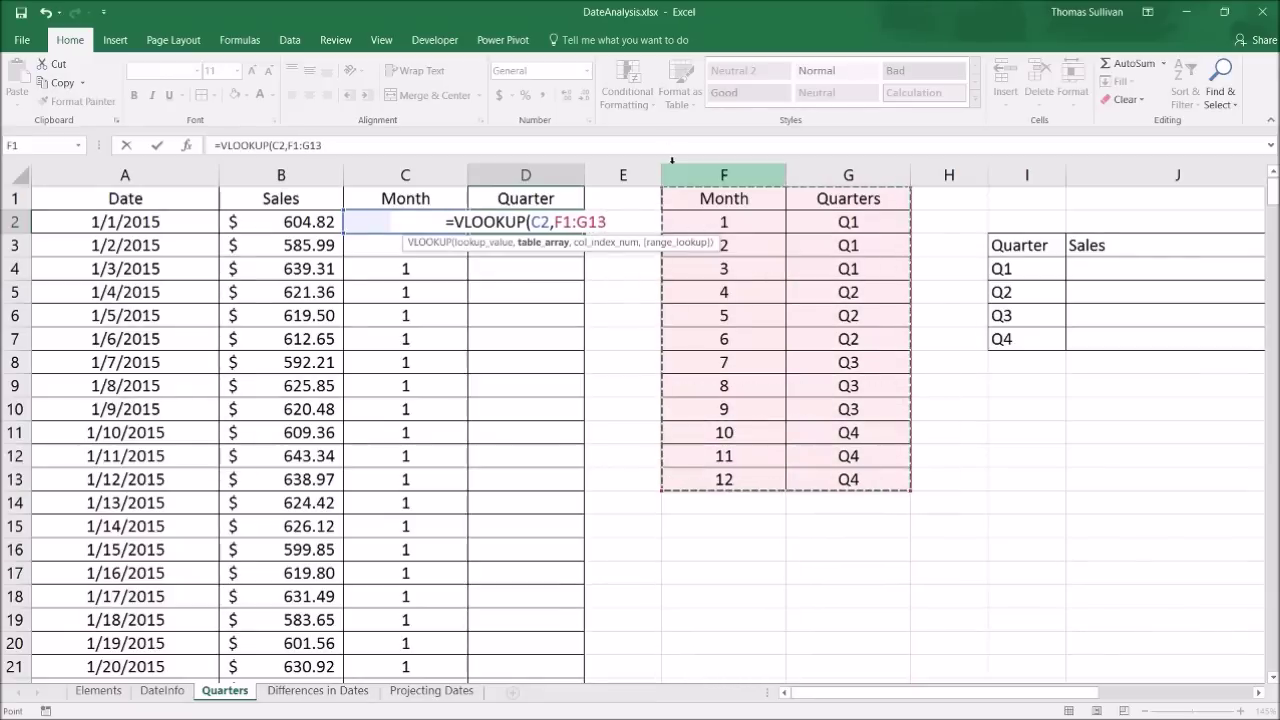
left_click_drag(720, 175, 858, 163)
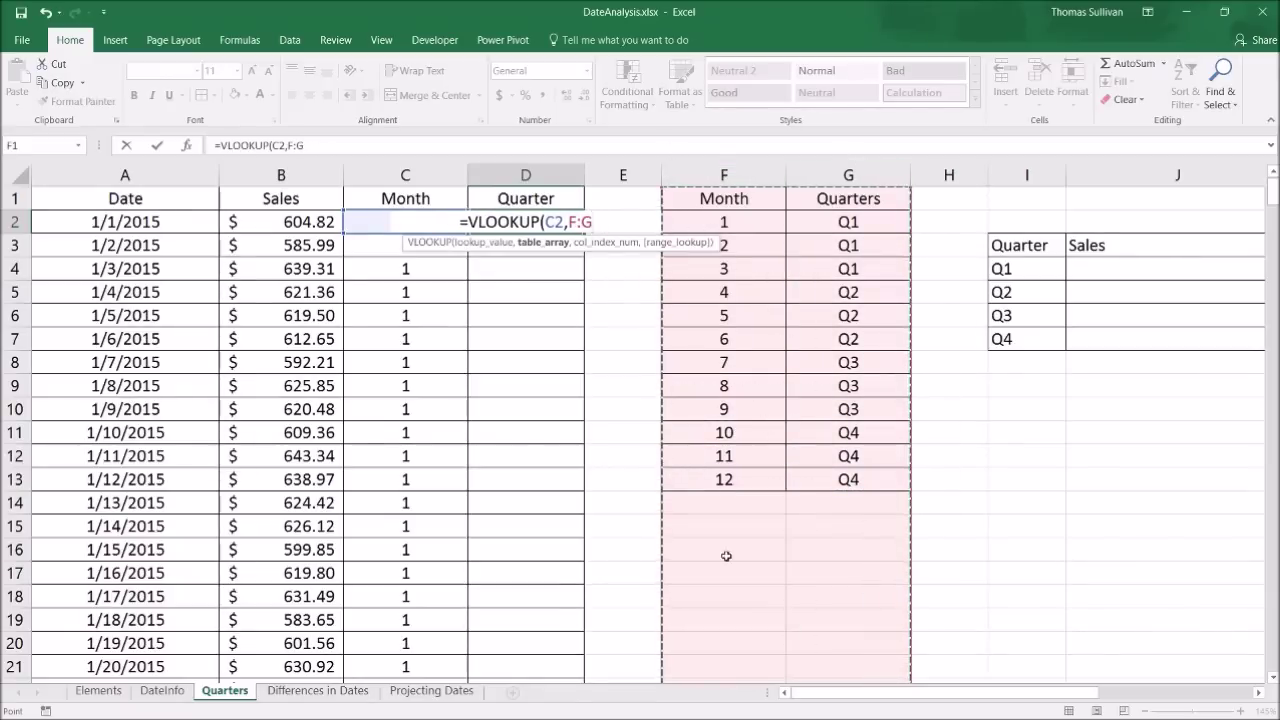
scroll(726, 557, "down", 7)
scroll(726, 557, "down", 6)
scroll(722, 545, "up", 13)
type(",")
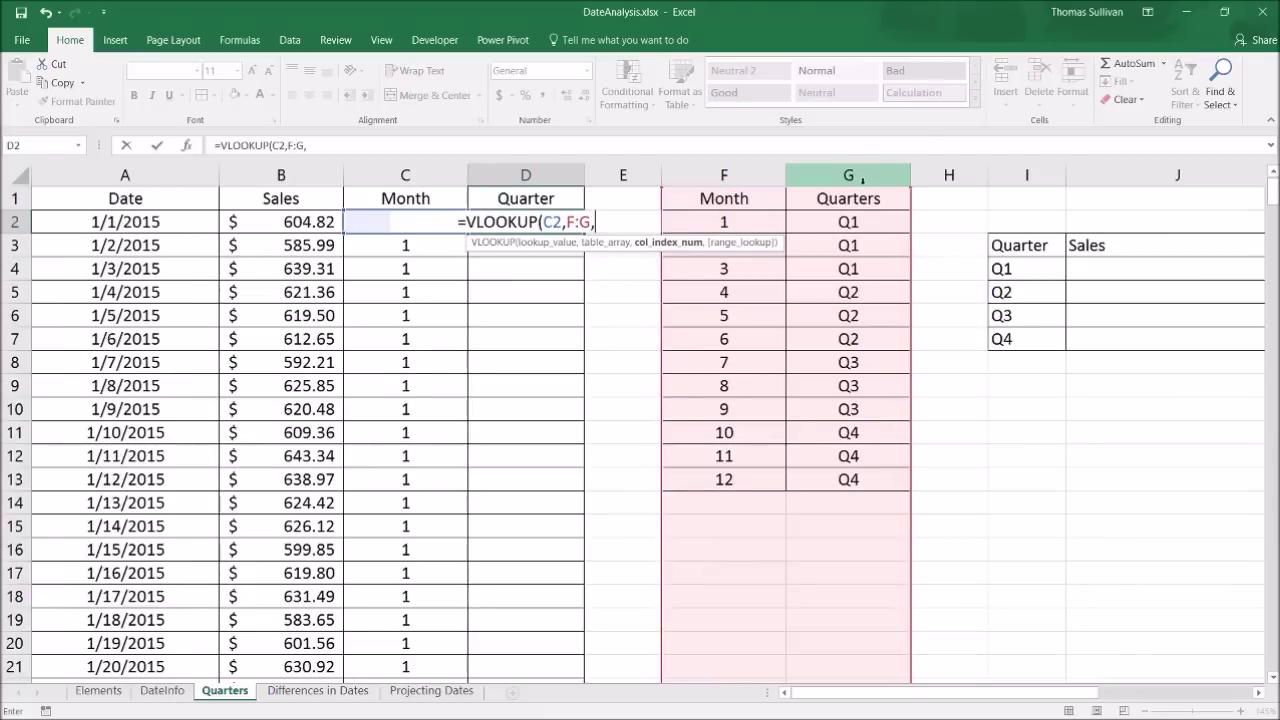
Complete the VLOOKUP with column index 2 and FALSE for an exact match, and enter the formula.
type("2")
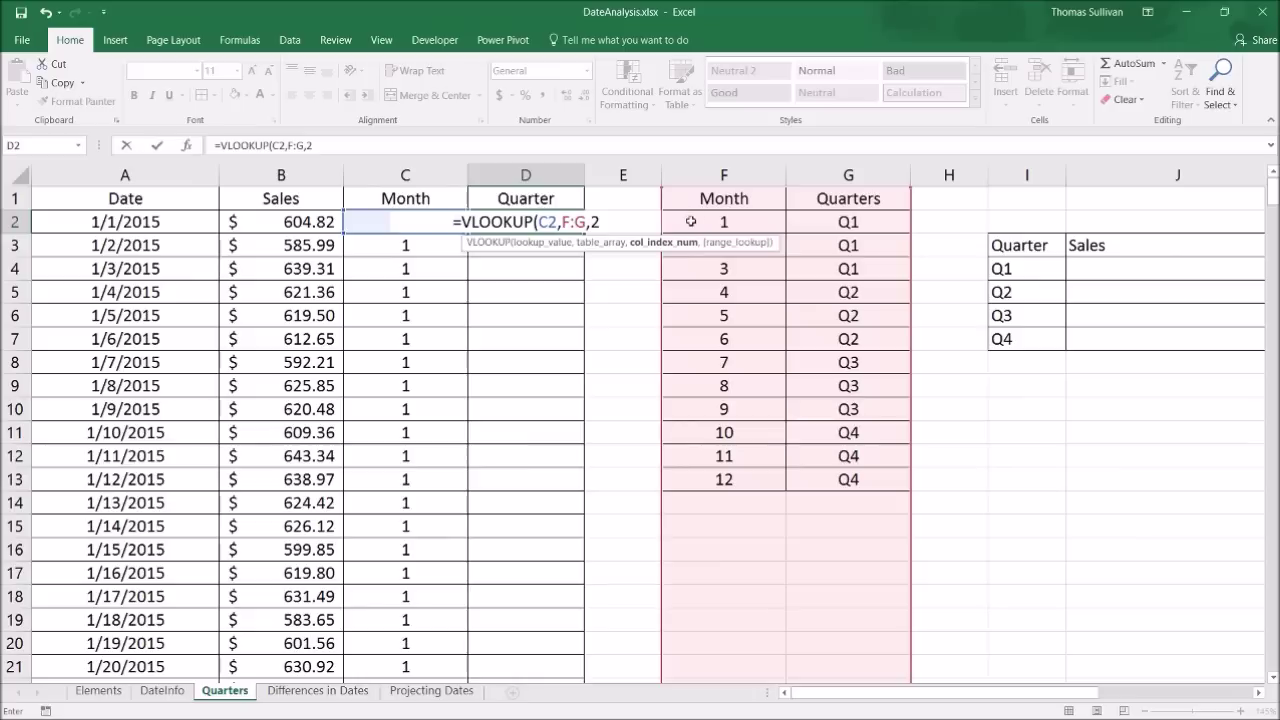
type(",")
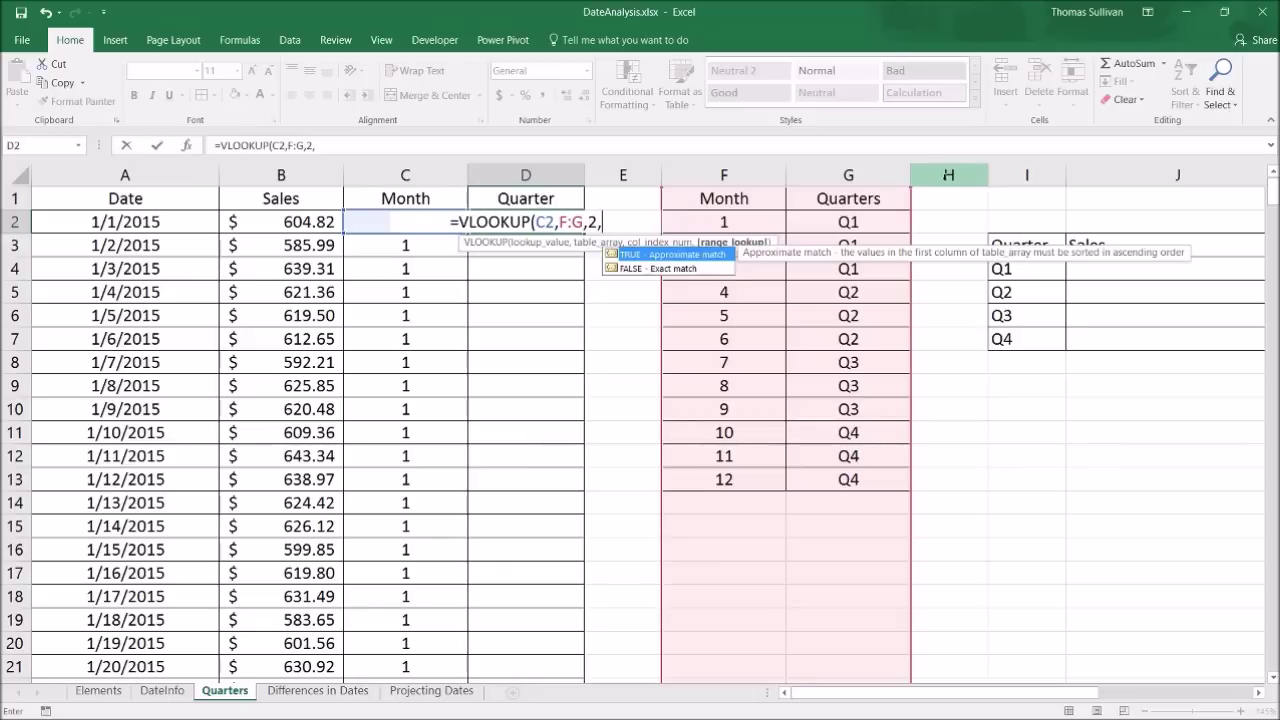
type("fasle")
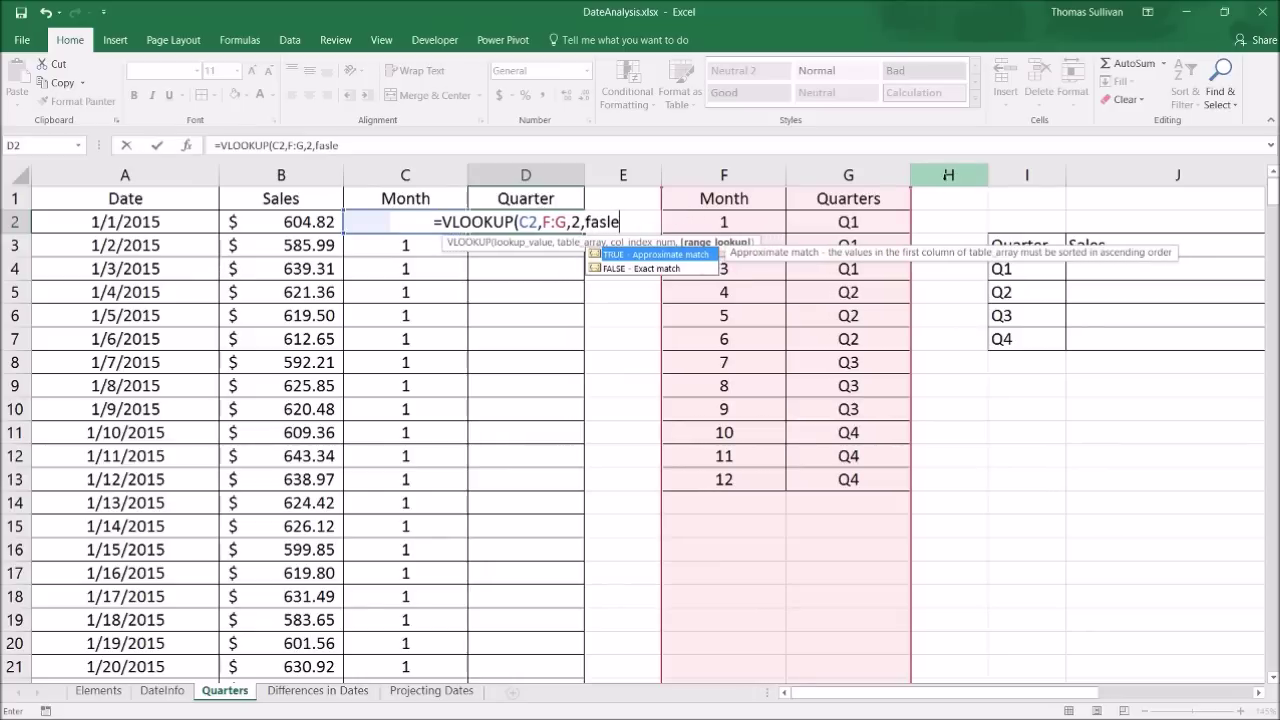
key("BackSpace")
key("BackSpace")
type("le)")
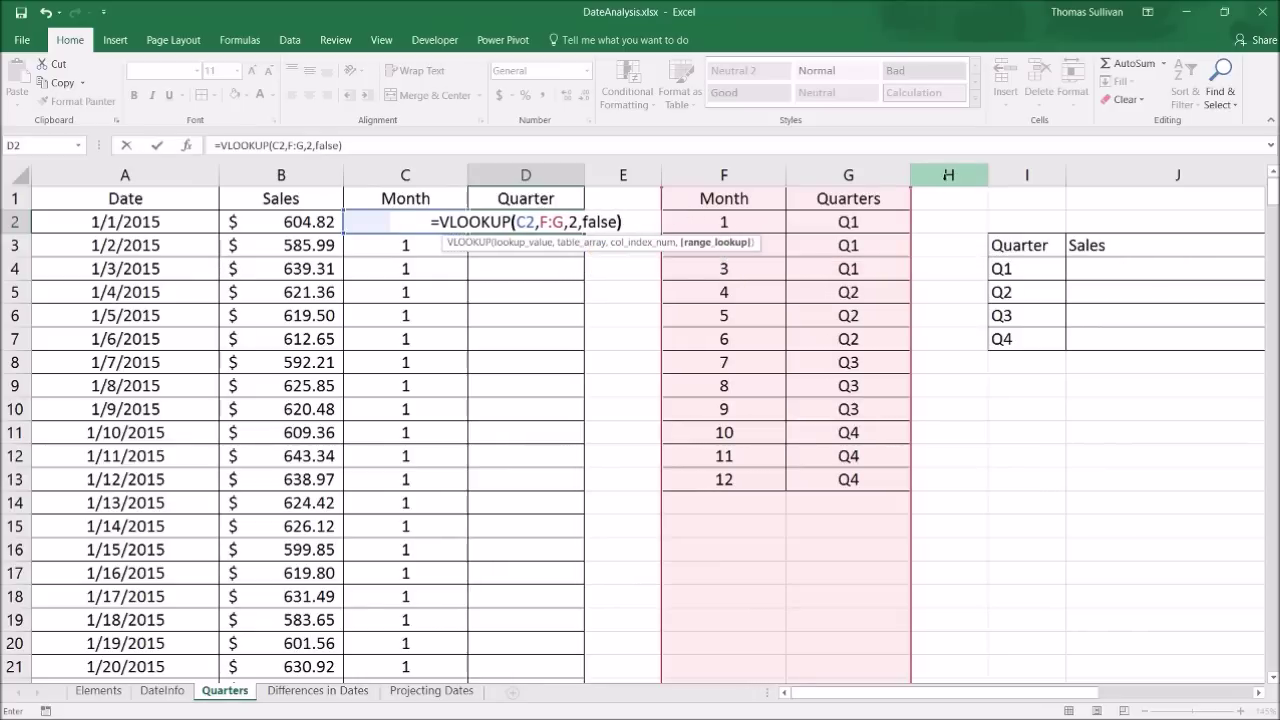
key("Return")
Fill the VLOOKUP formula from D2 down the Quarter column and check the assigned quarters against the months.
left_click(485, 223)
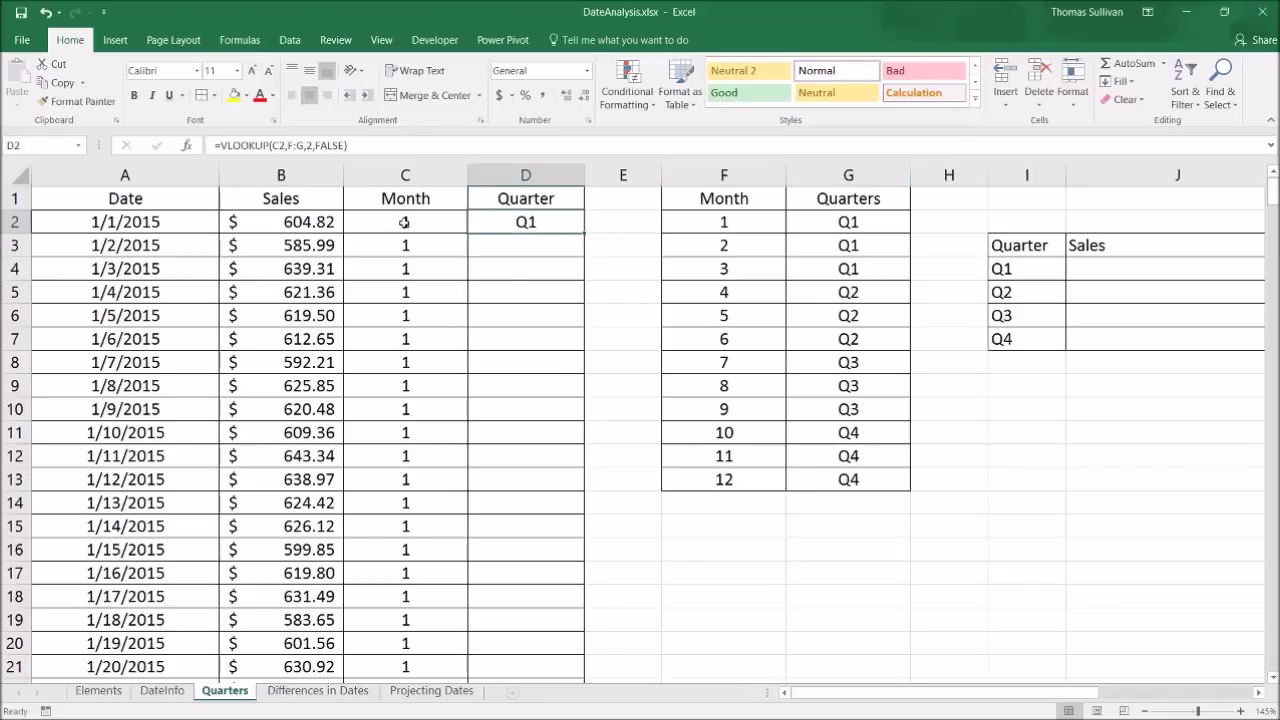
double_click(583, 234)
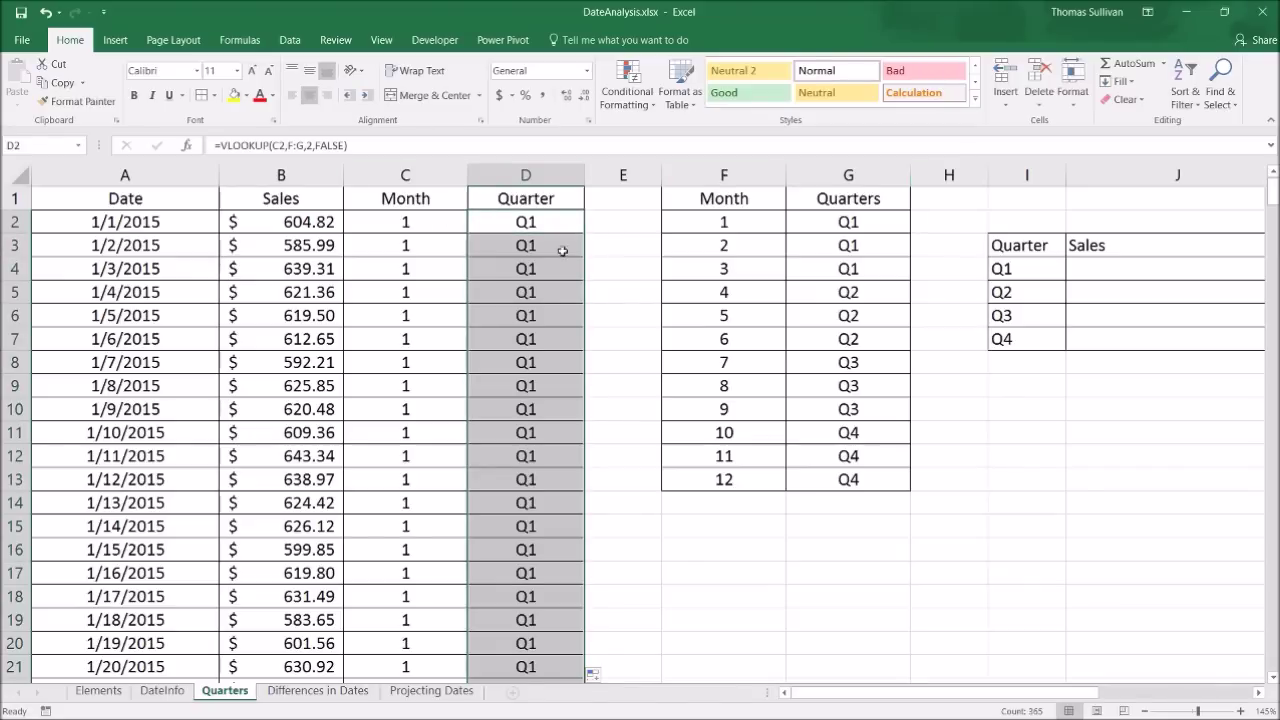
left_click(538, 290)
scroll(559, 470, "down", 10)
scroll(559, 470, "down", 20)
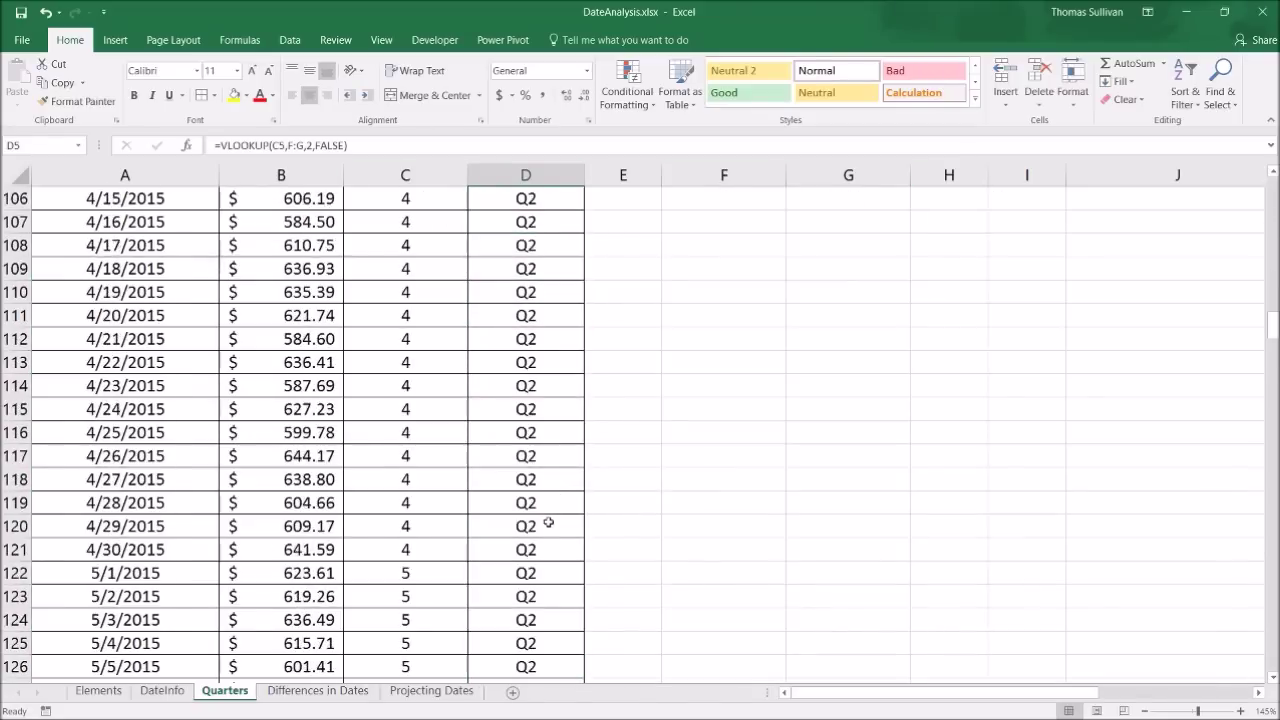
scroll(522, 456, "up", 20)
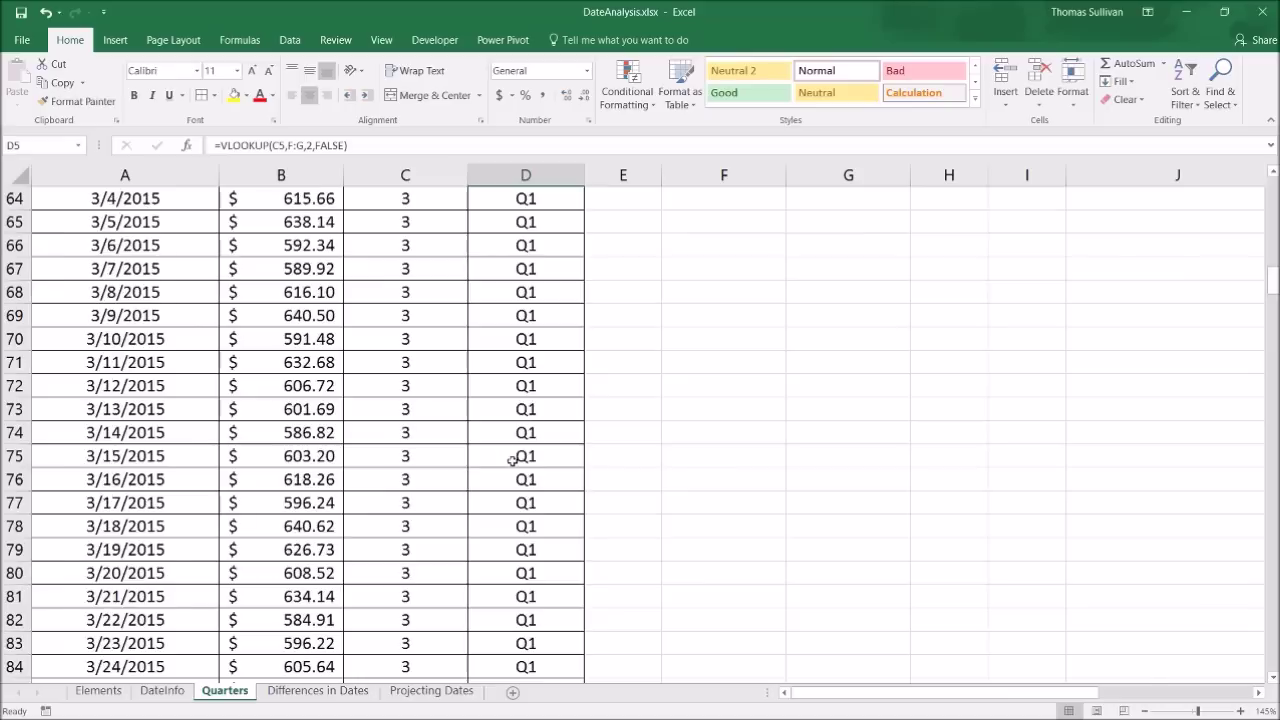
scroll(527, 269, "up", 2)
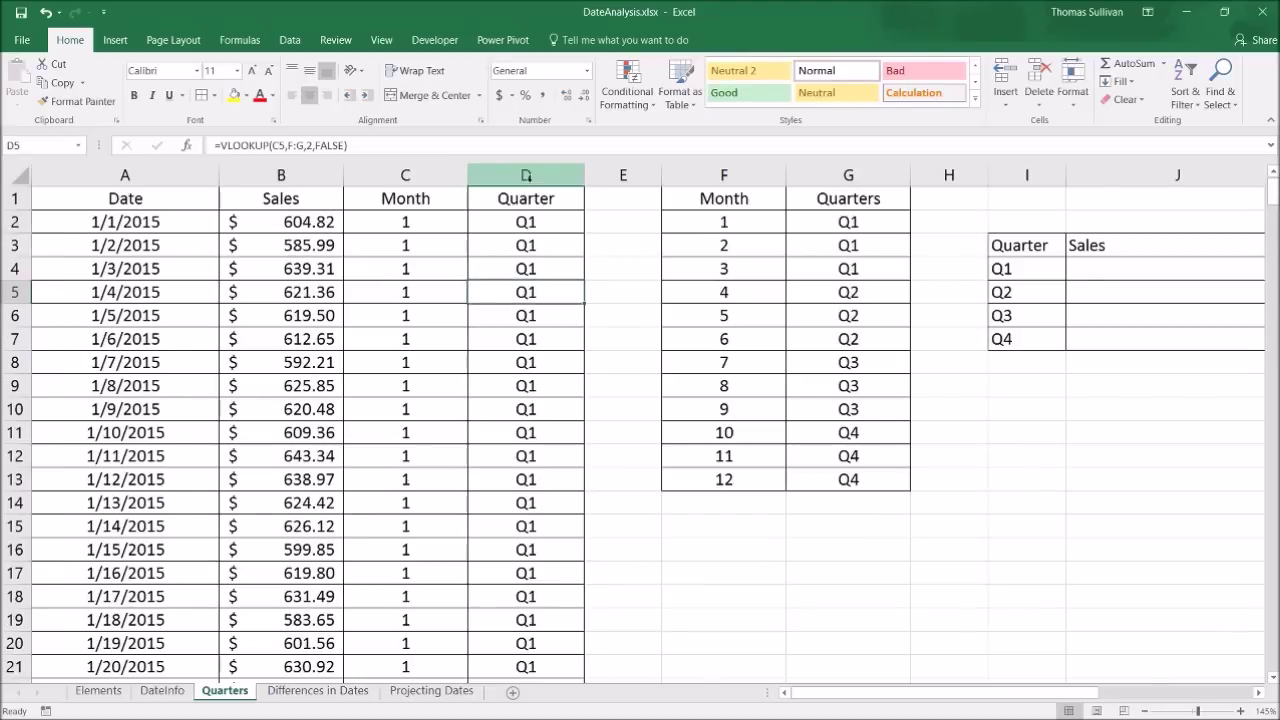
Convert the Quarter formulas in column D to values in place.
mouse_move(520, 175)
left_mouse_down()
mouse_move(410, 175)
mouse_move(507, 160)
mouse_move(619, 271)
left_mouse_up()
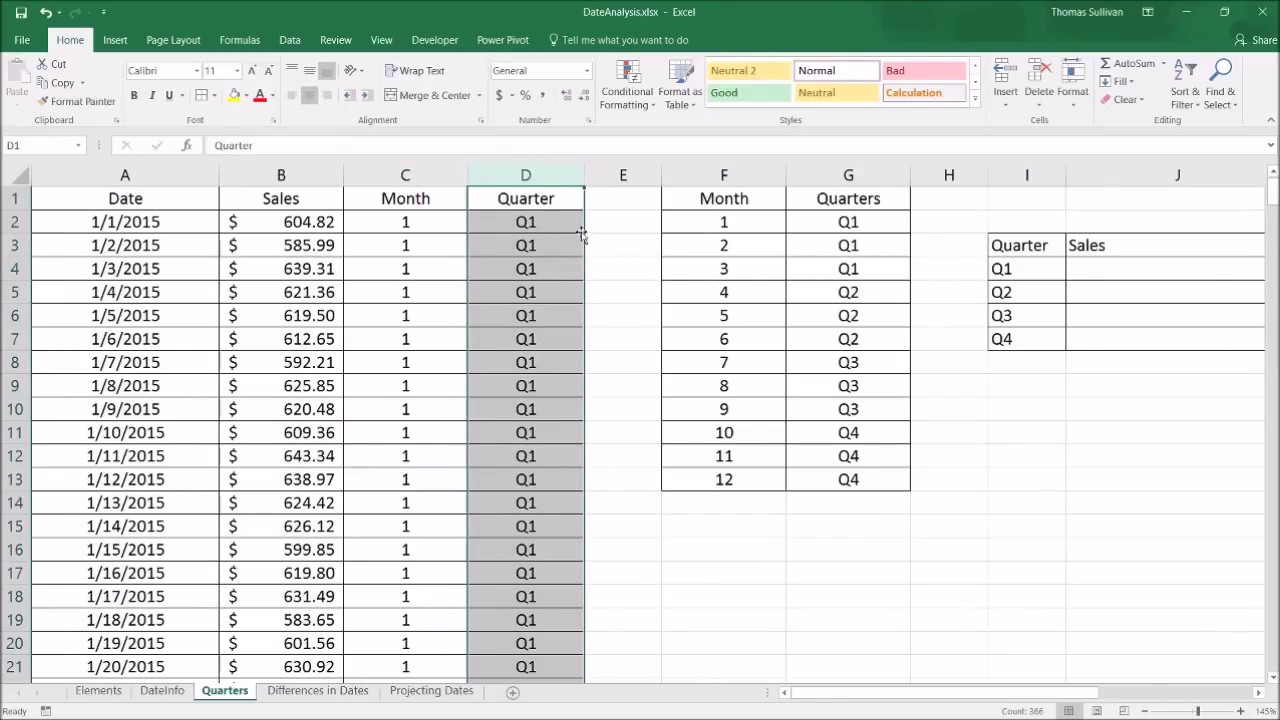
mouse_move(582, 238)
left_mouse_down()
mouse_move(615, 236)
mouse_move(560, 238)
left_mouse_up()
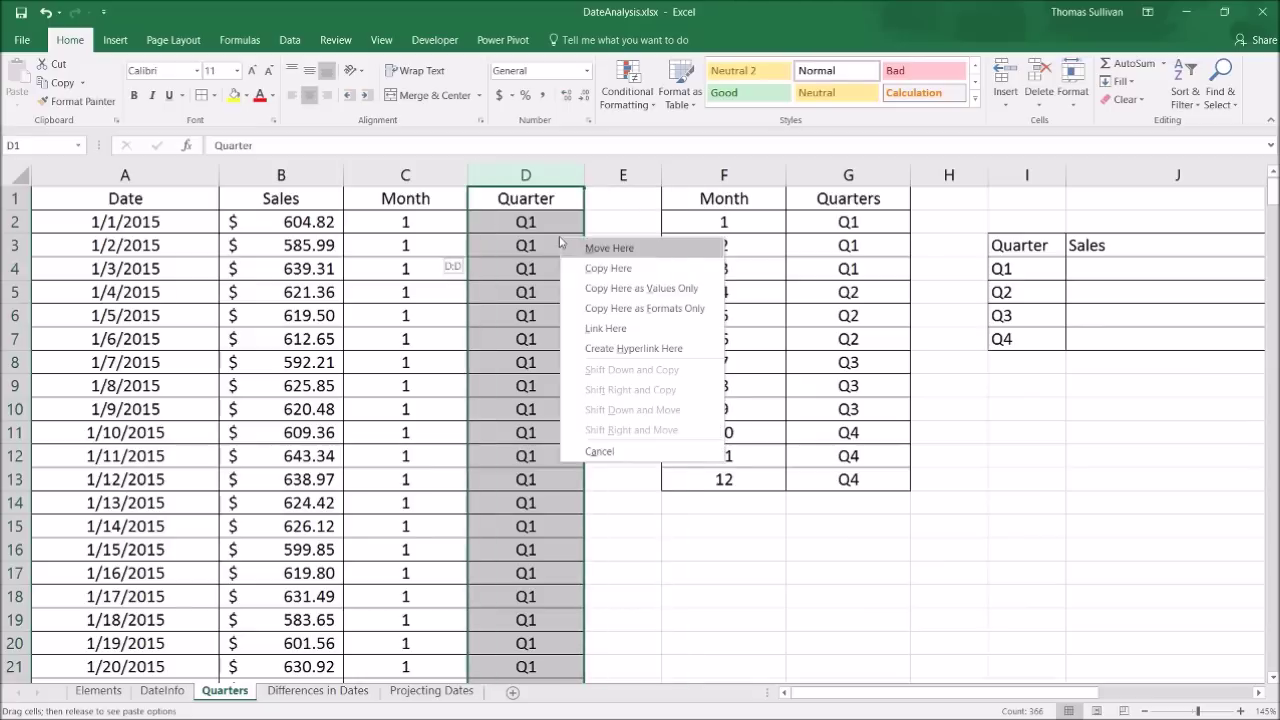
left_click(610, 289)
left_click(405, 247)
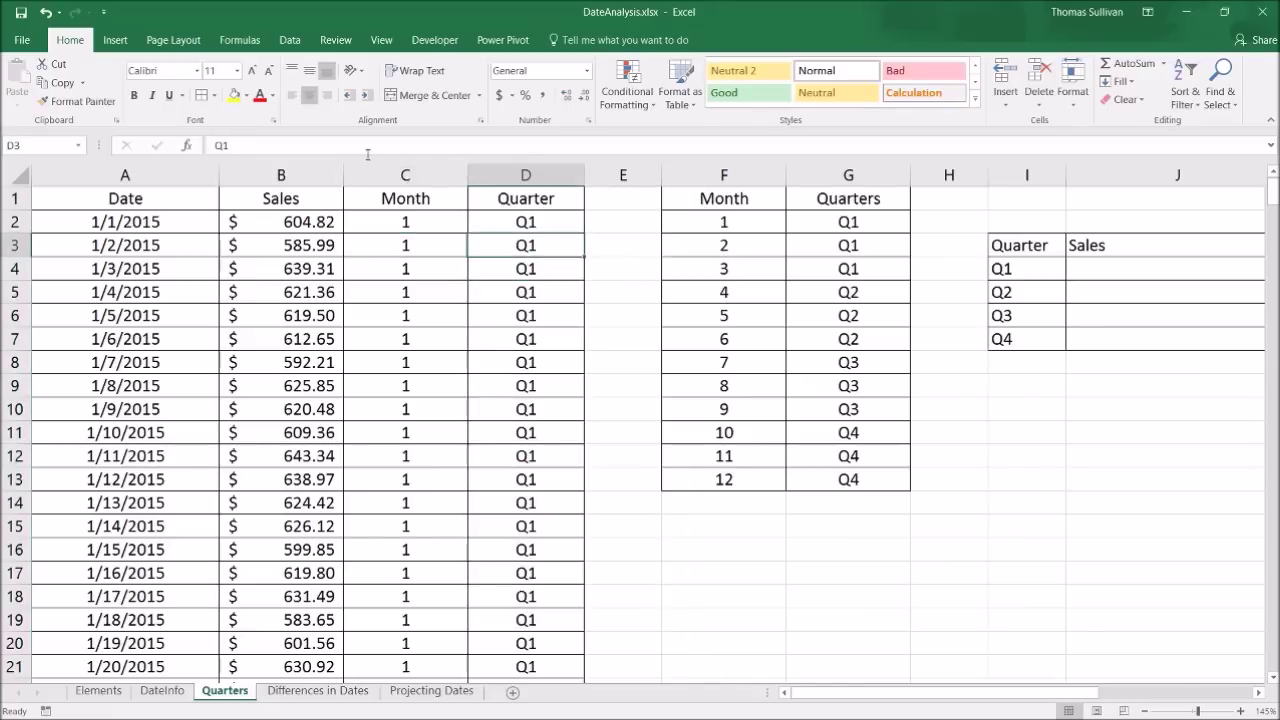
Delete the Month column C from the sales data.
left_click(400, 176)
right_click(392, 182)
key("d")
left_click(446, 252)
left_click(724, 250)
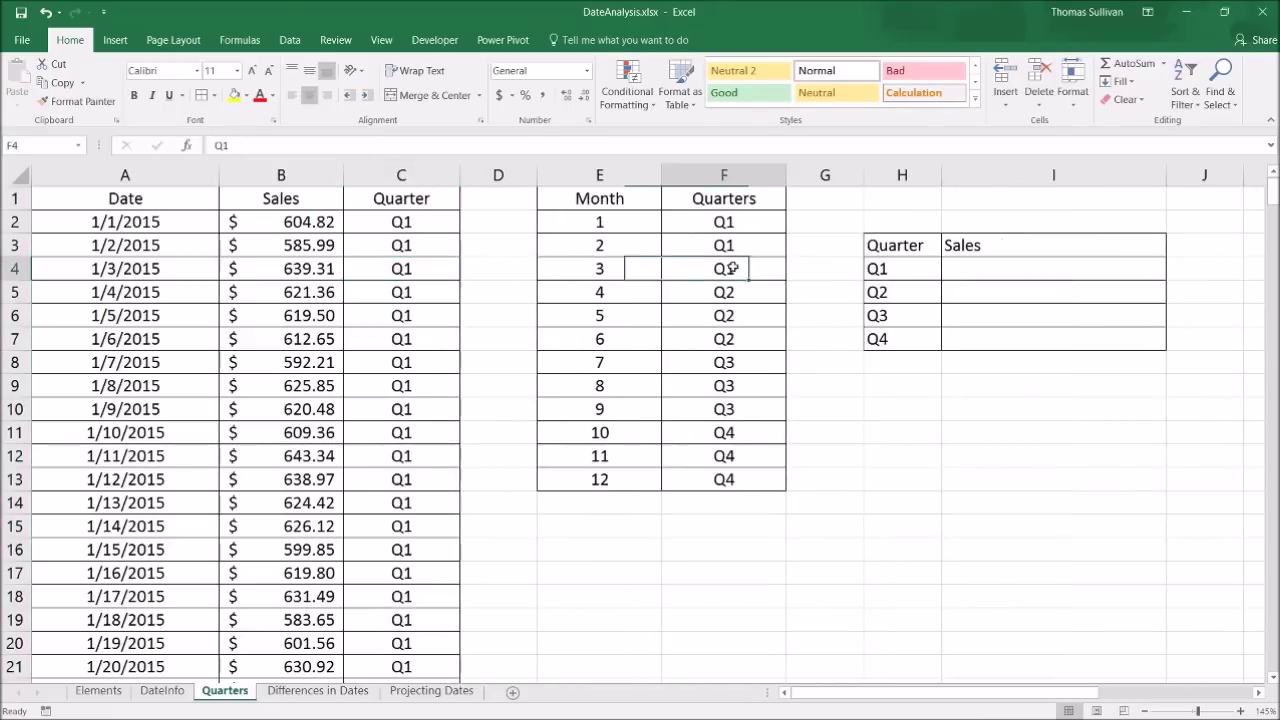
left_click(724, 175)
left_click(724, 244)
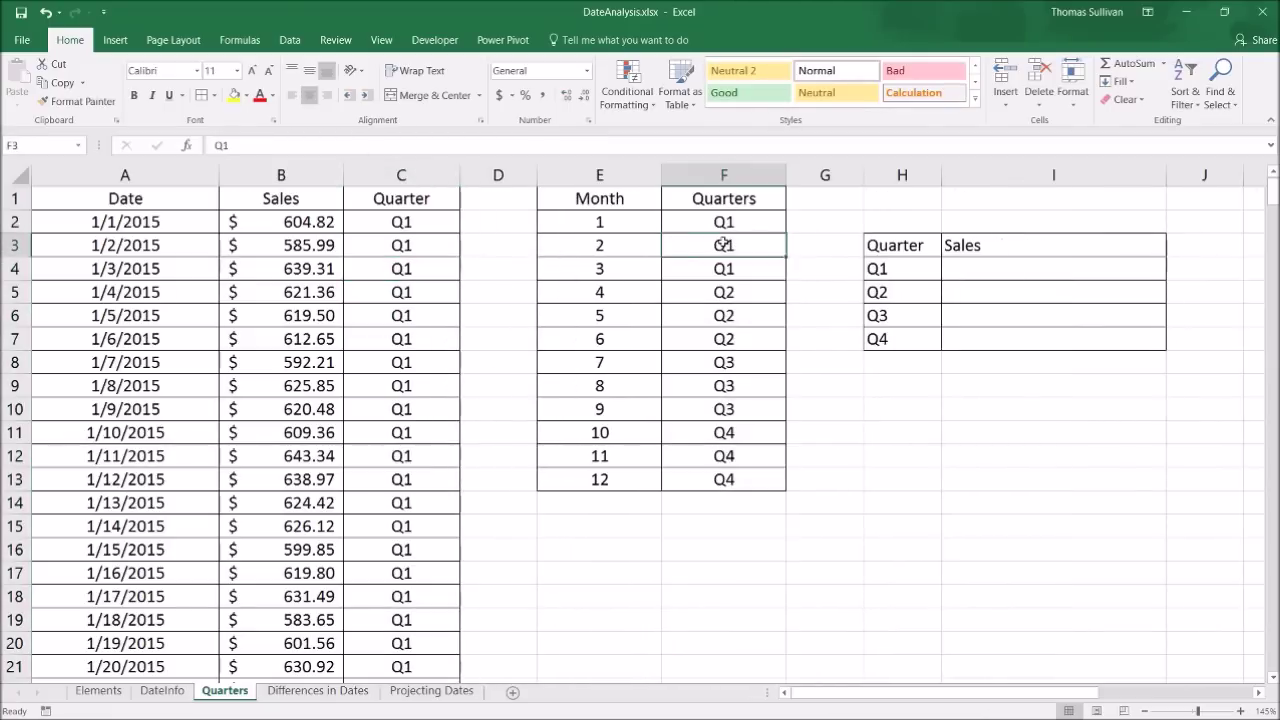
left_click(402, 280)
Delete columns E:F, which hold the Month and Quarters lookup table.
left_click_drag(722, 175, 568, 170)
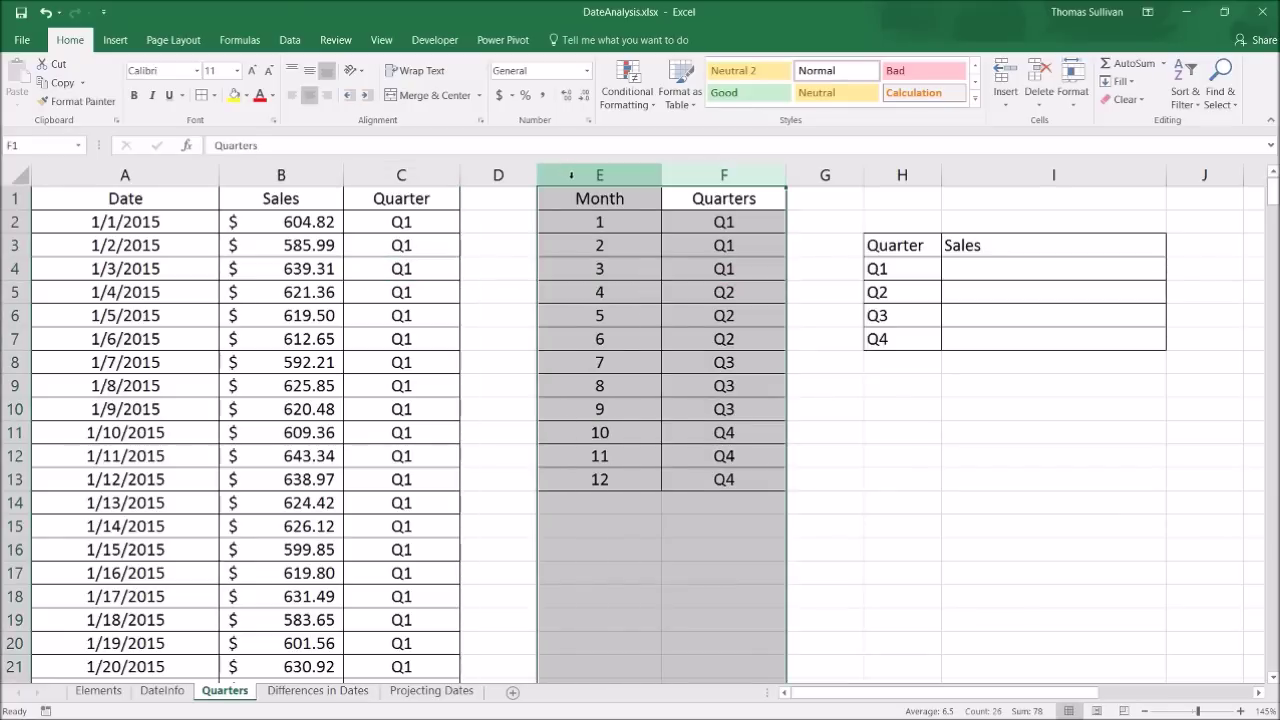
right_click(571, 173)
key("d")
left_click(573, 174)
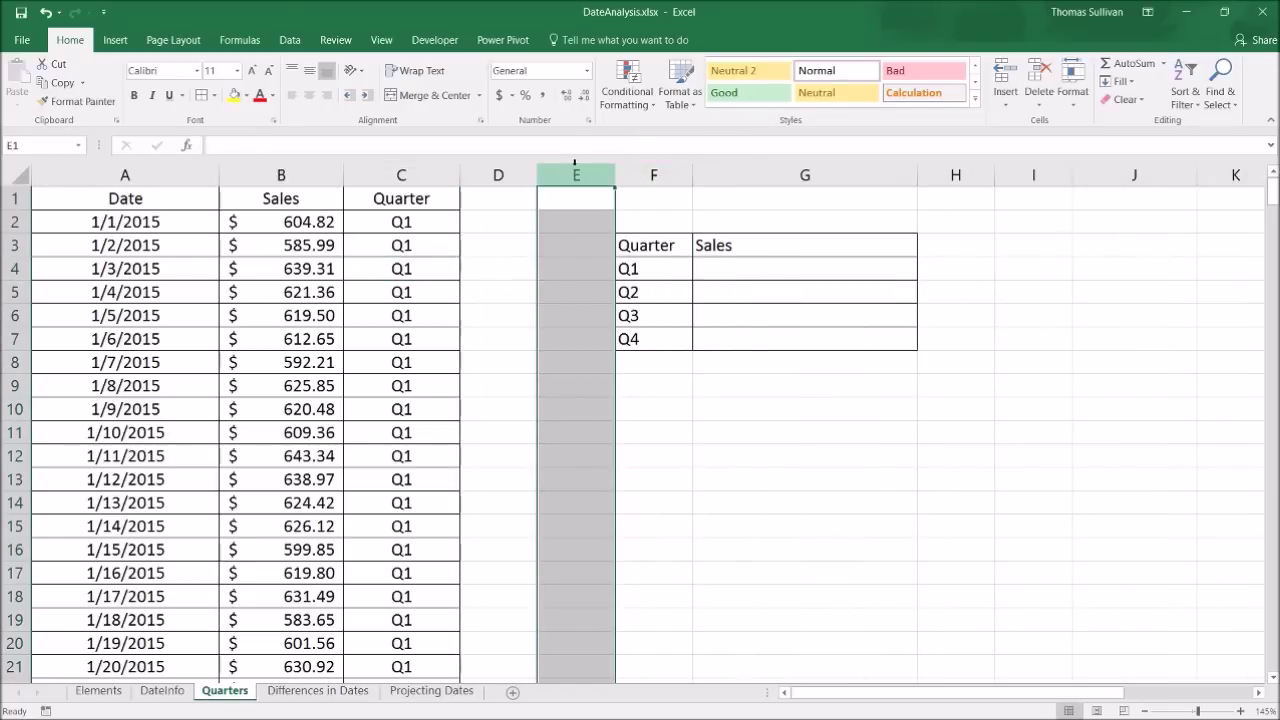
left_click(502, 316)
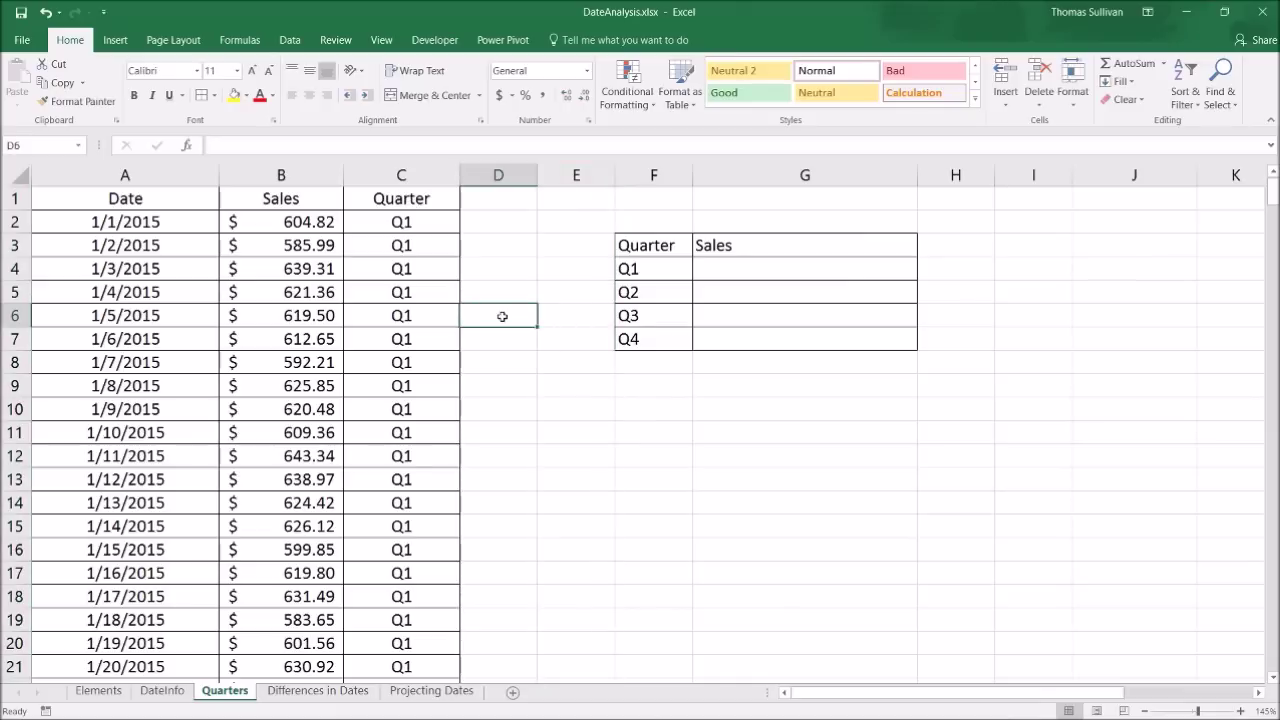
Start a SUMIF formula in G4 with the entire Quarter column C:C as the range.
left_click(785, 270)
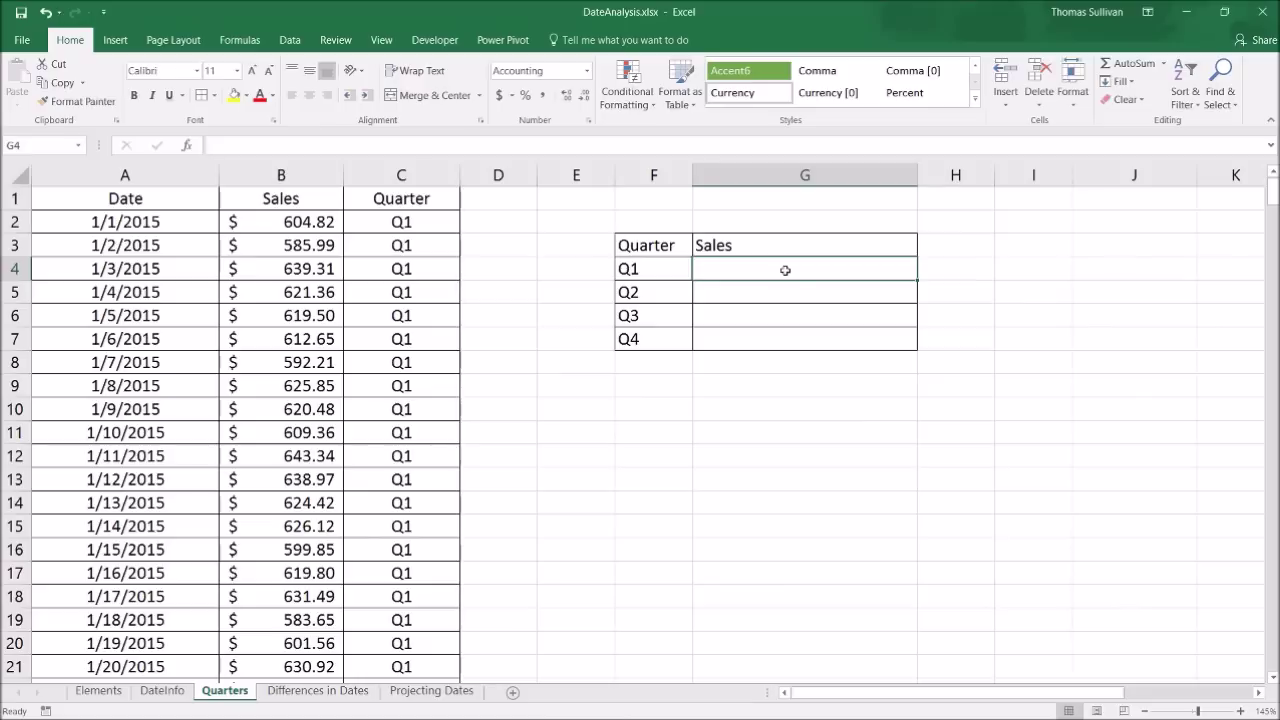
type("=sumif")
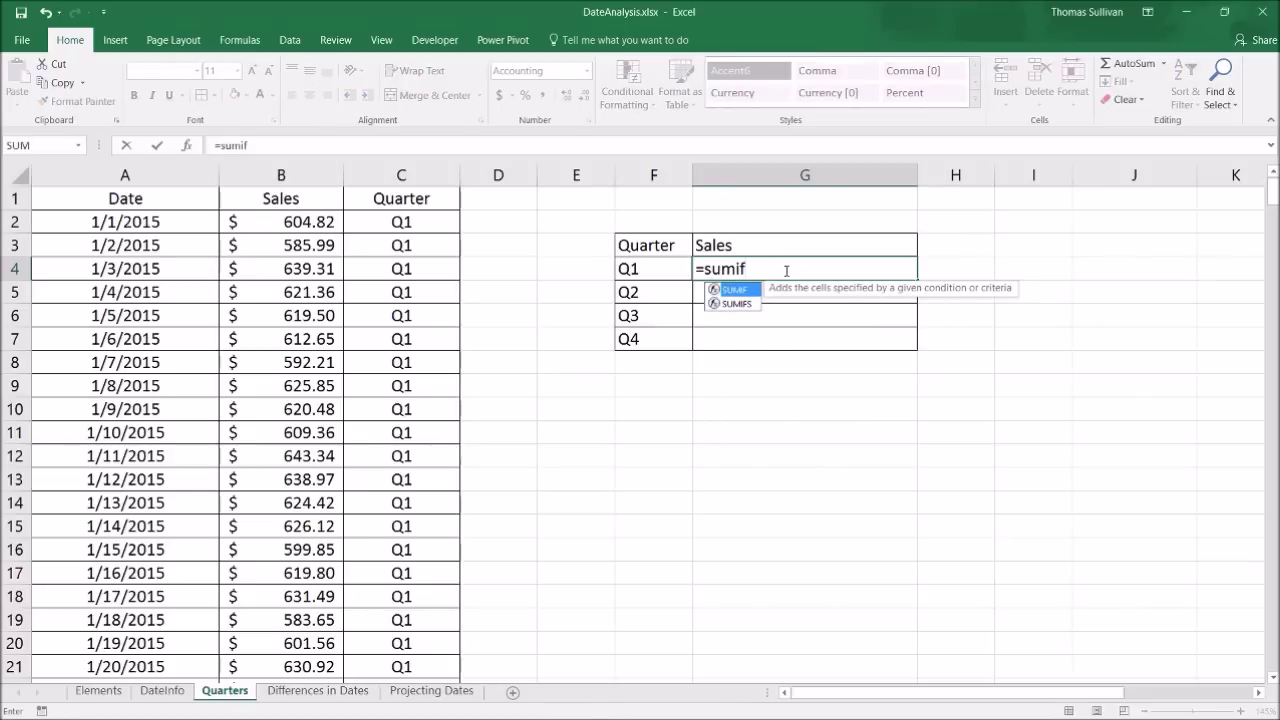
key("Tab")
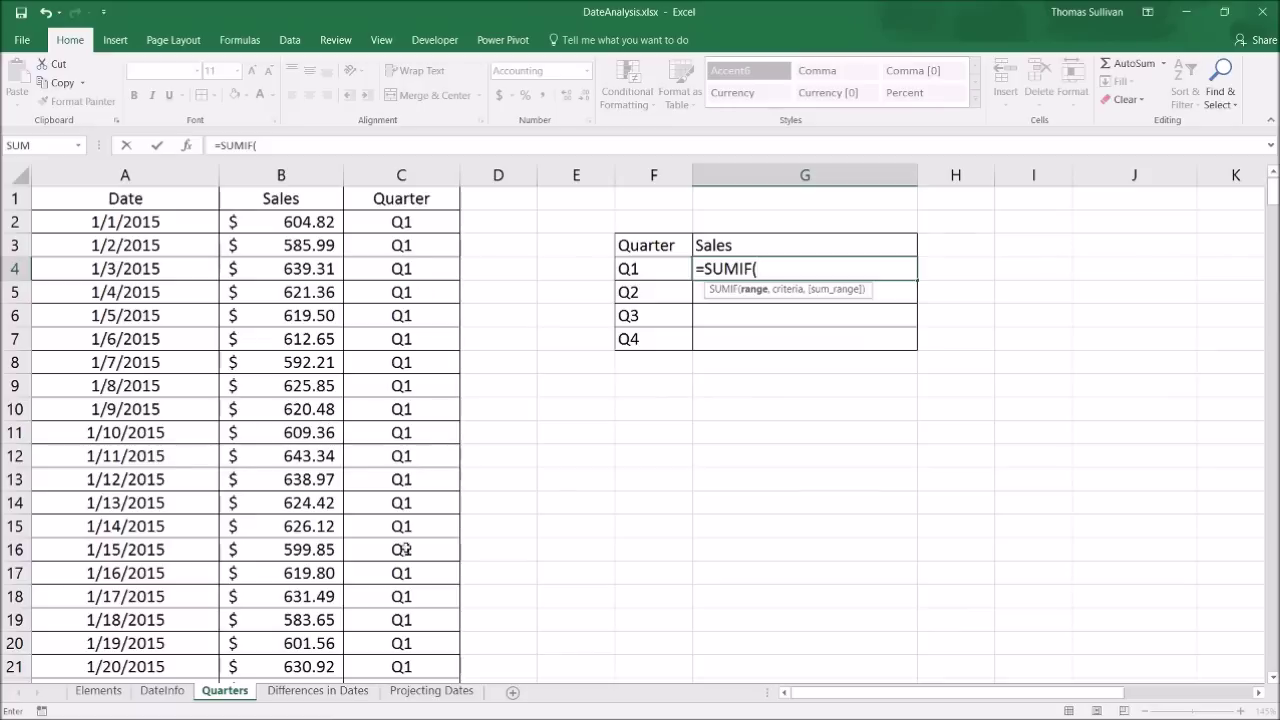
scroll(360, 544, "down", 5)
scroll(361, 544, "up", 5)
left_click(406, 174)
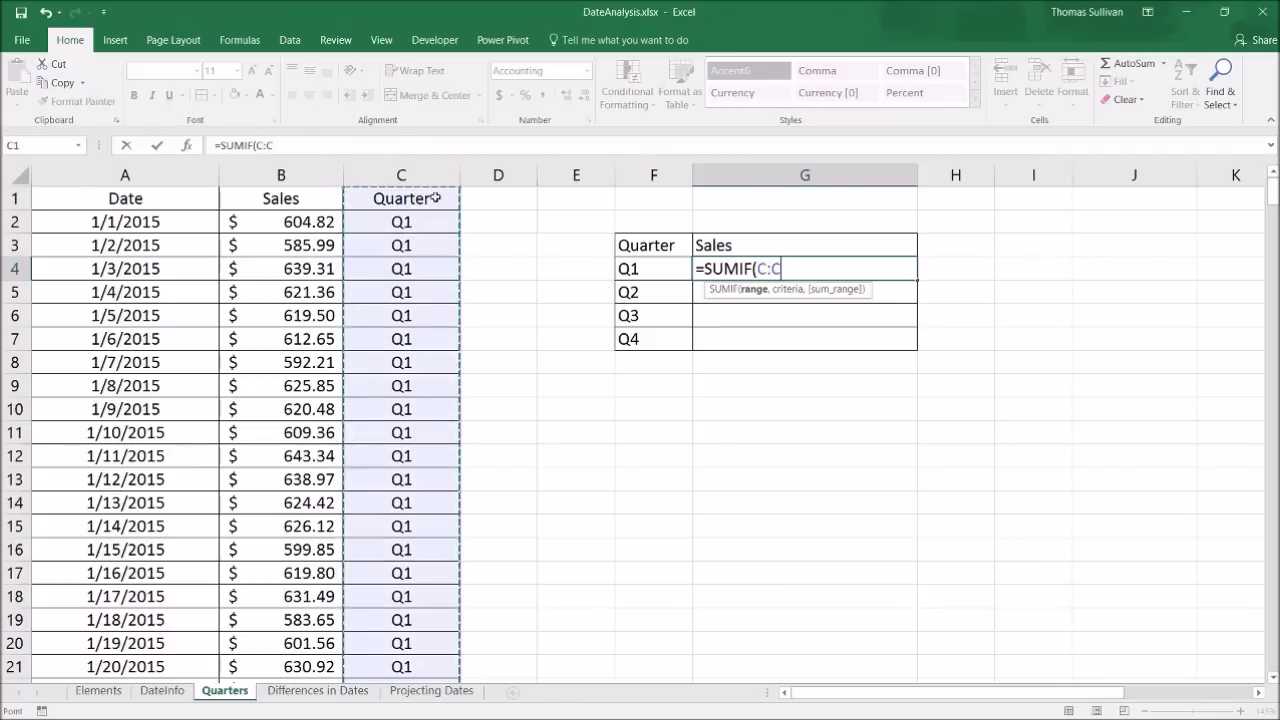
Complete the SUMIF with criteria F4 and sum range B:B, and fill it down from G4 to G7.
type(",")
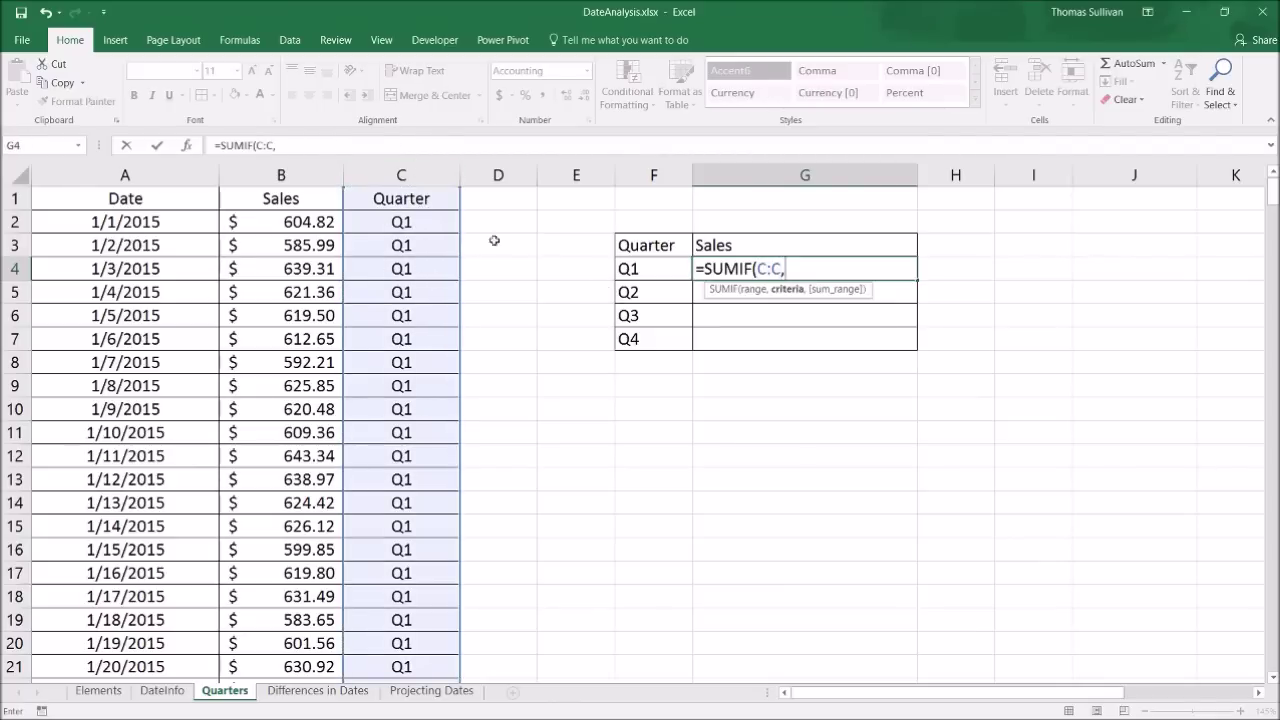
left_click(647, 276)
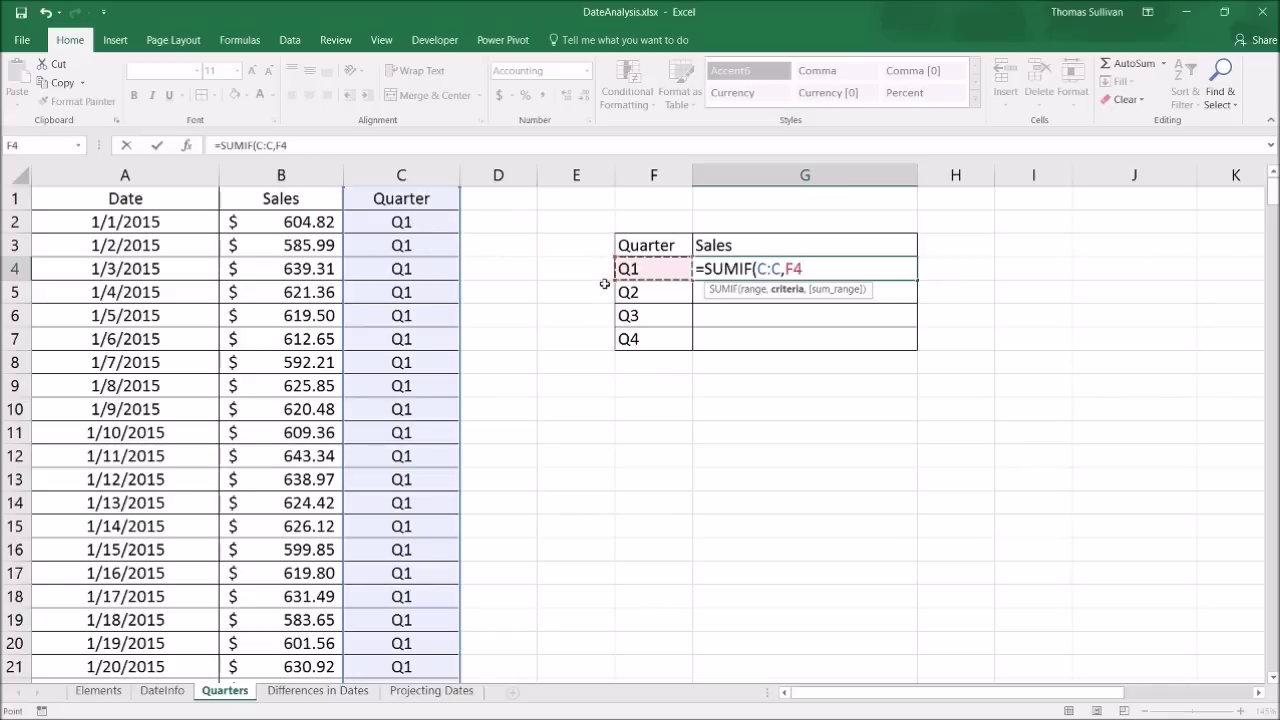
type(",")
left_click(320, 175)
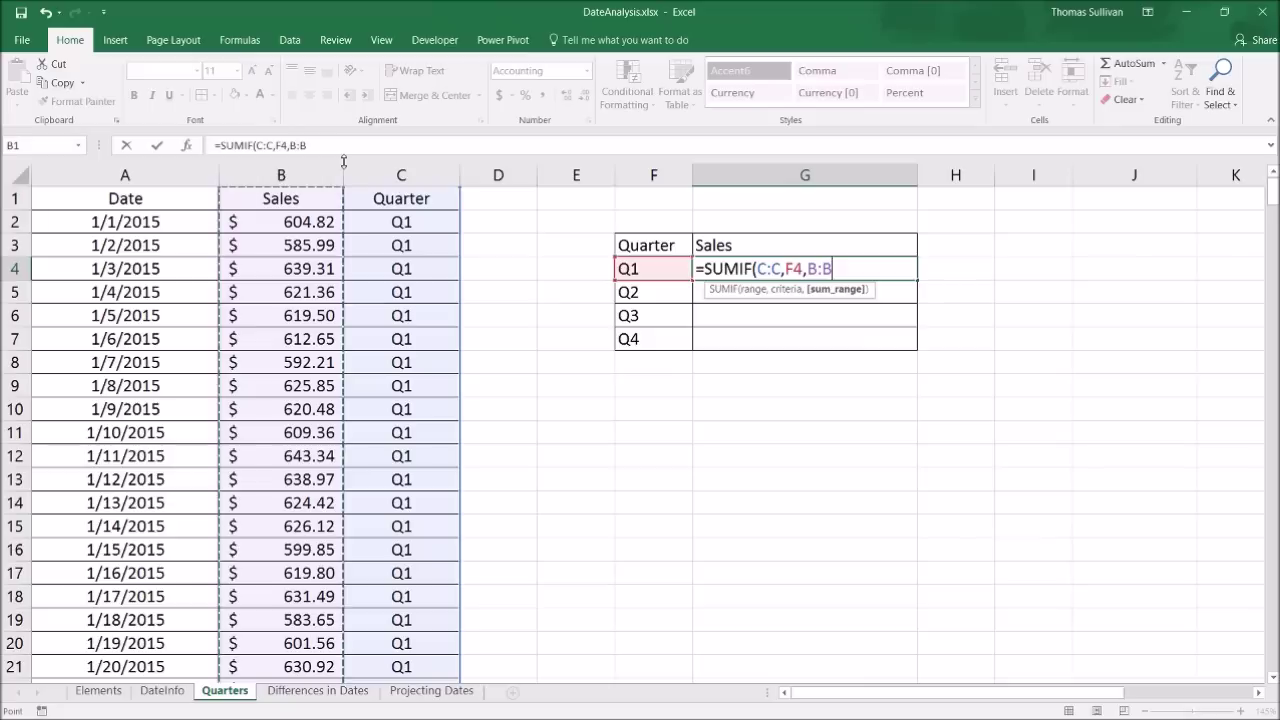
key("Return")
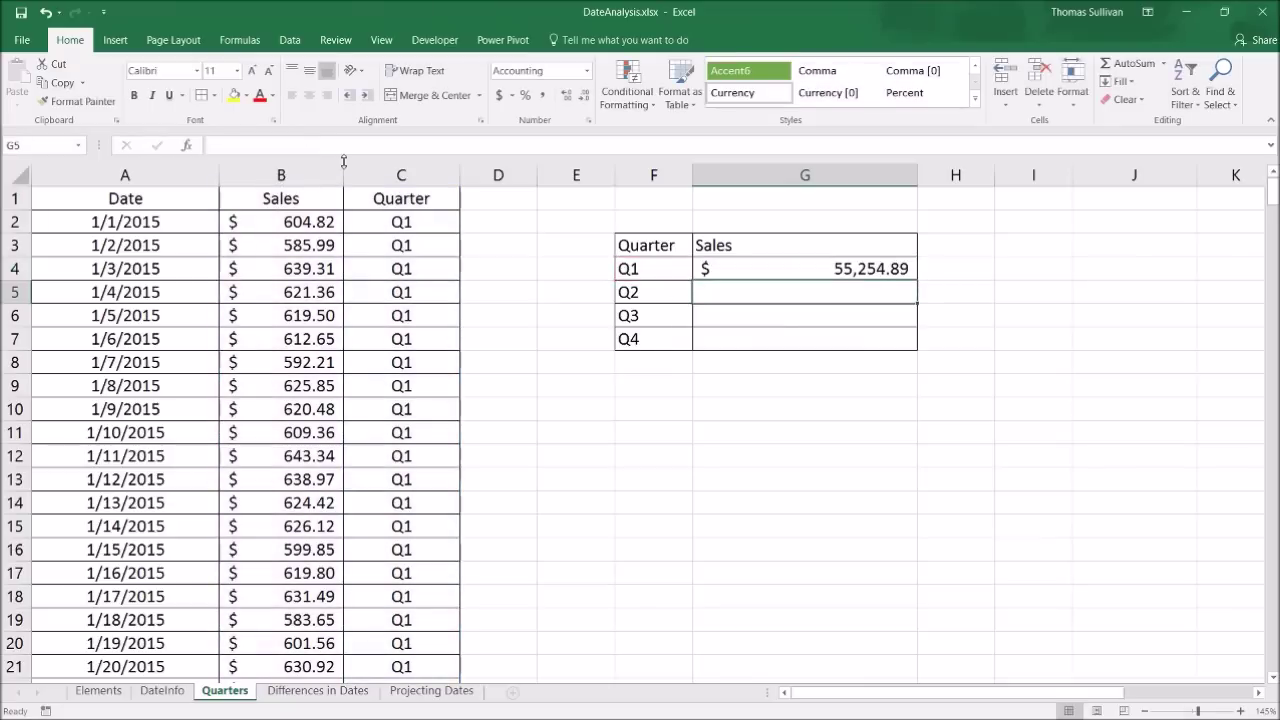
left_click(885, 268)
left_click_drag(918, 281, 916, 352)
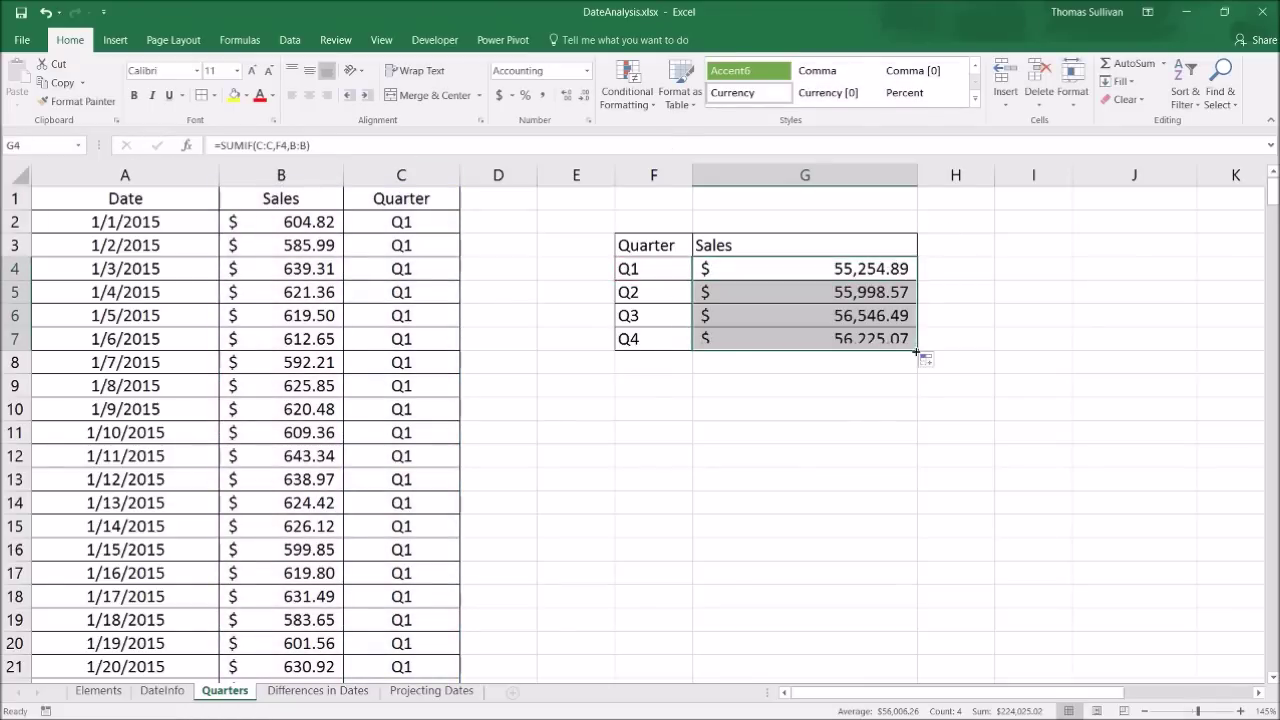
Examine the range, criteria and sum range arguments of the Q4 SUMIF formula in G7 without changing it.
left_click(818, 331)
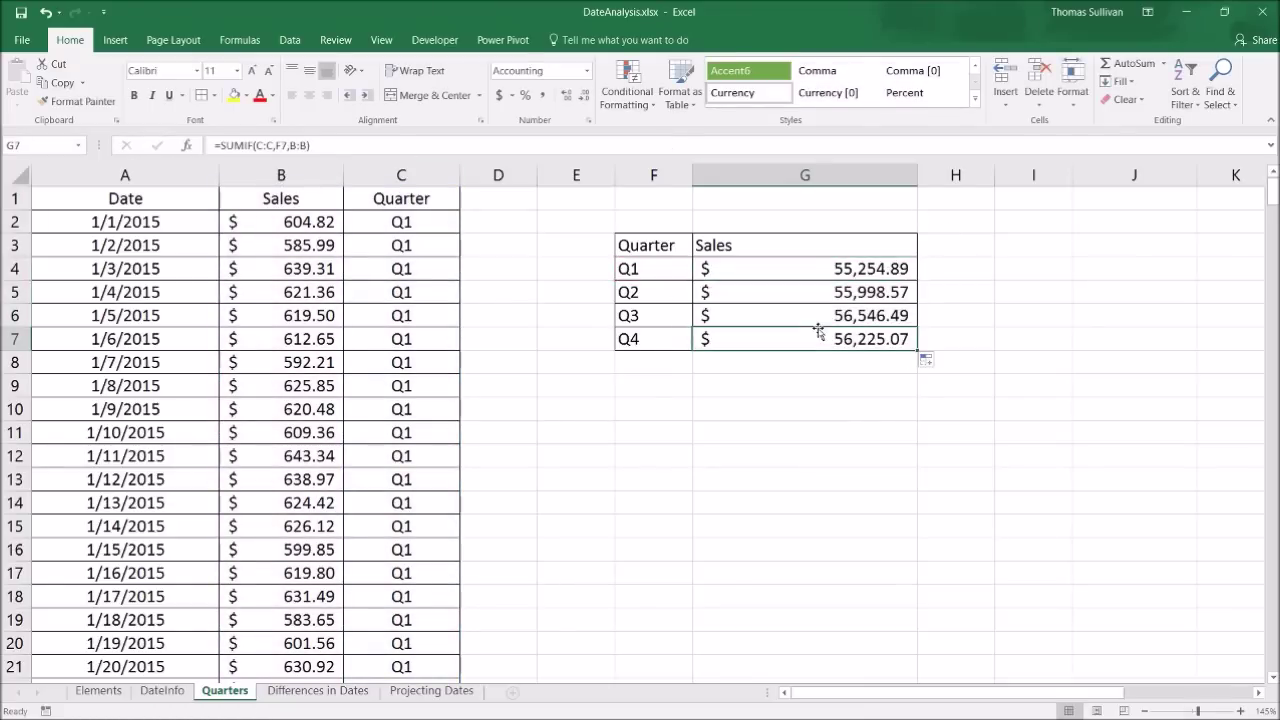
left_click(325, 146)
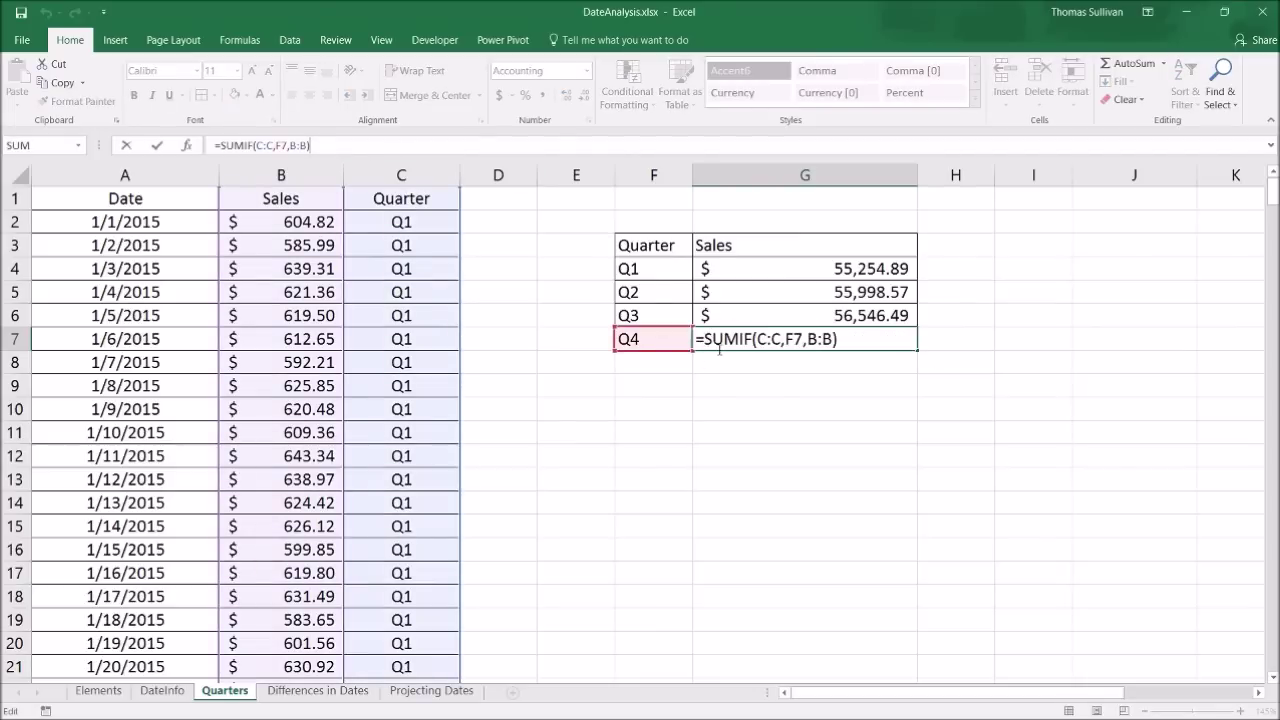
left_click_drag(782, 341, 767, 338)
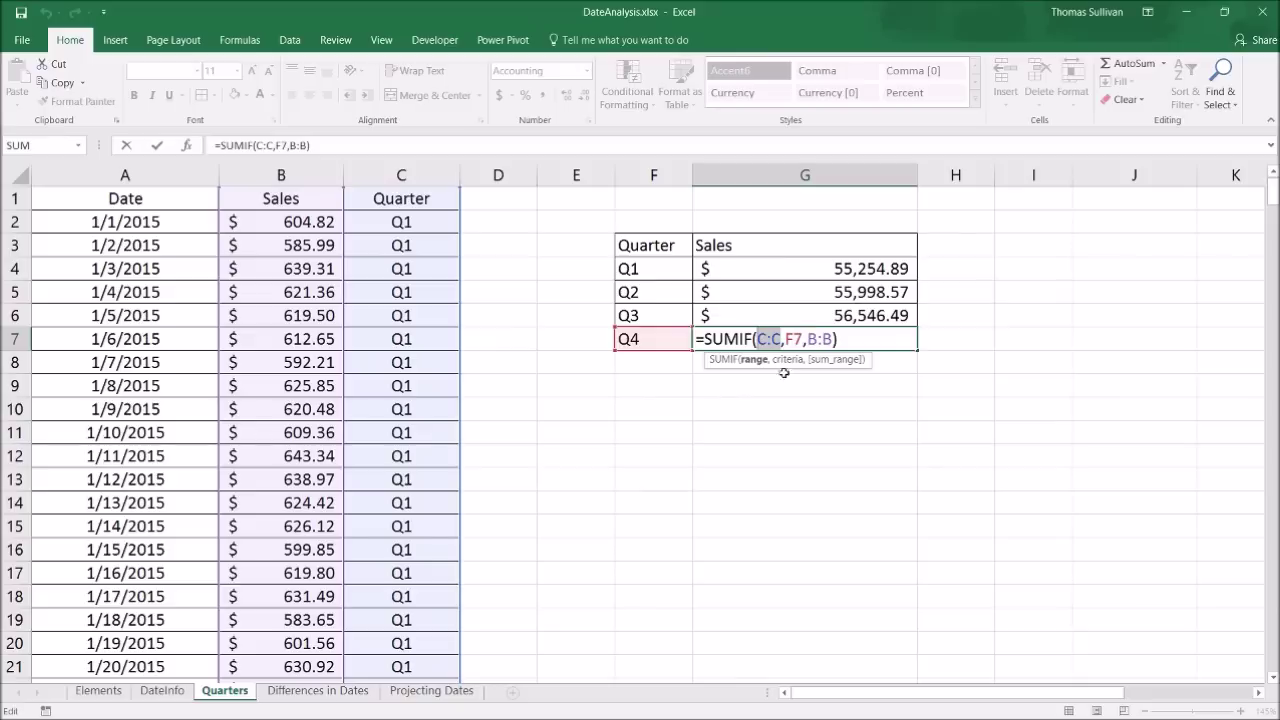
left_click(802, 336)
left_click_drag(790, 336, 784, 338)
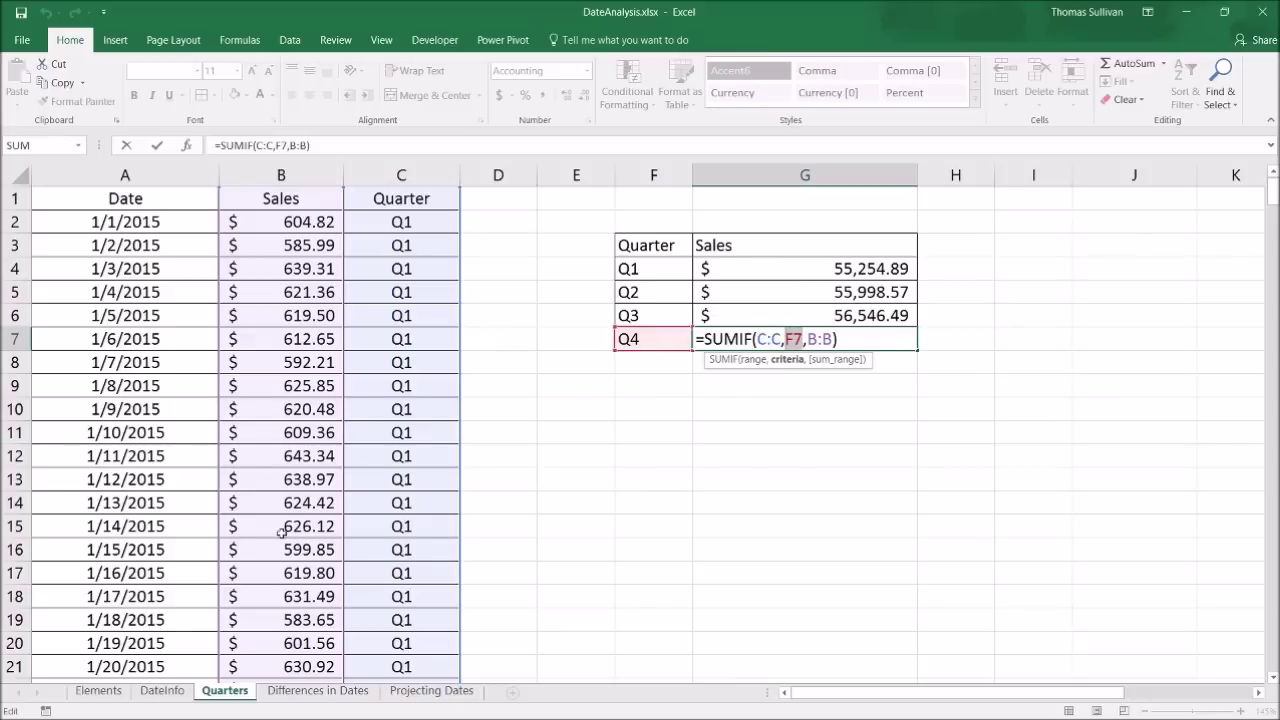
left_click_drag(836, 340, 807, 339)
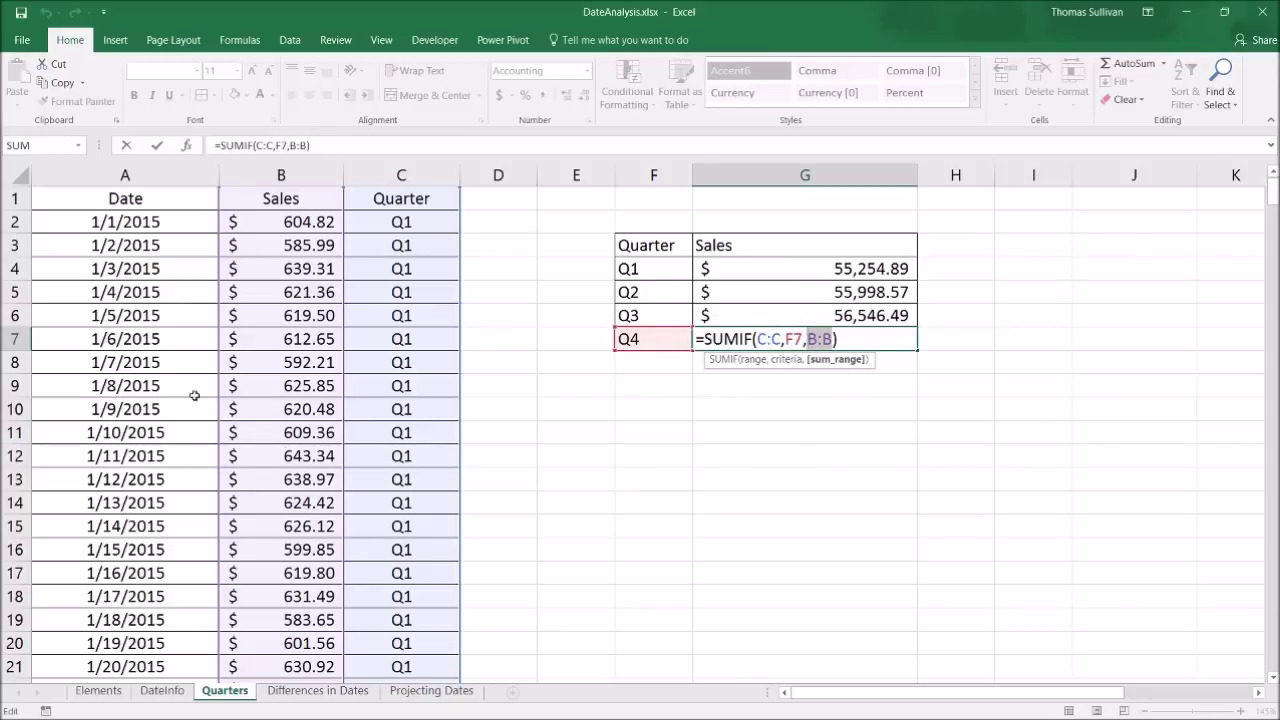
key("Escape")
left_click(545, 479)
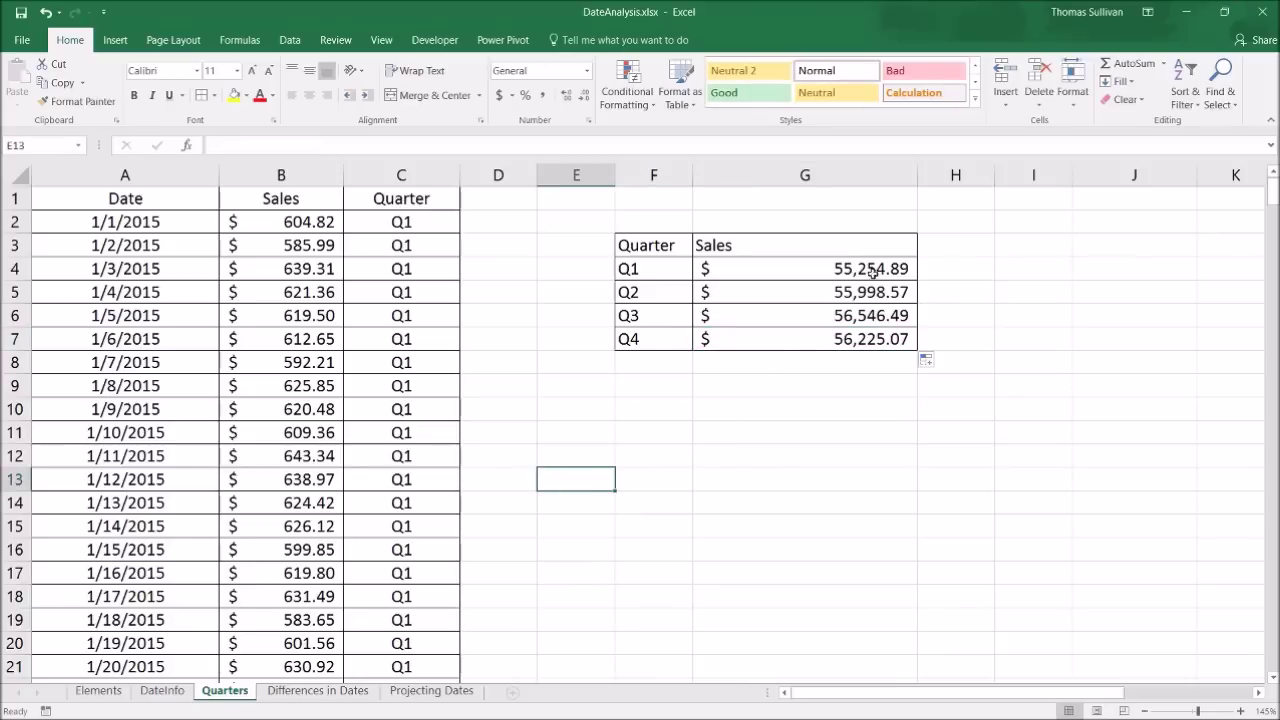
Enter the label "Total" in F9 and add borders to F9:G9.
left_click(799, 386)
left_click(658, 384)
type("Total")
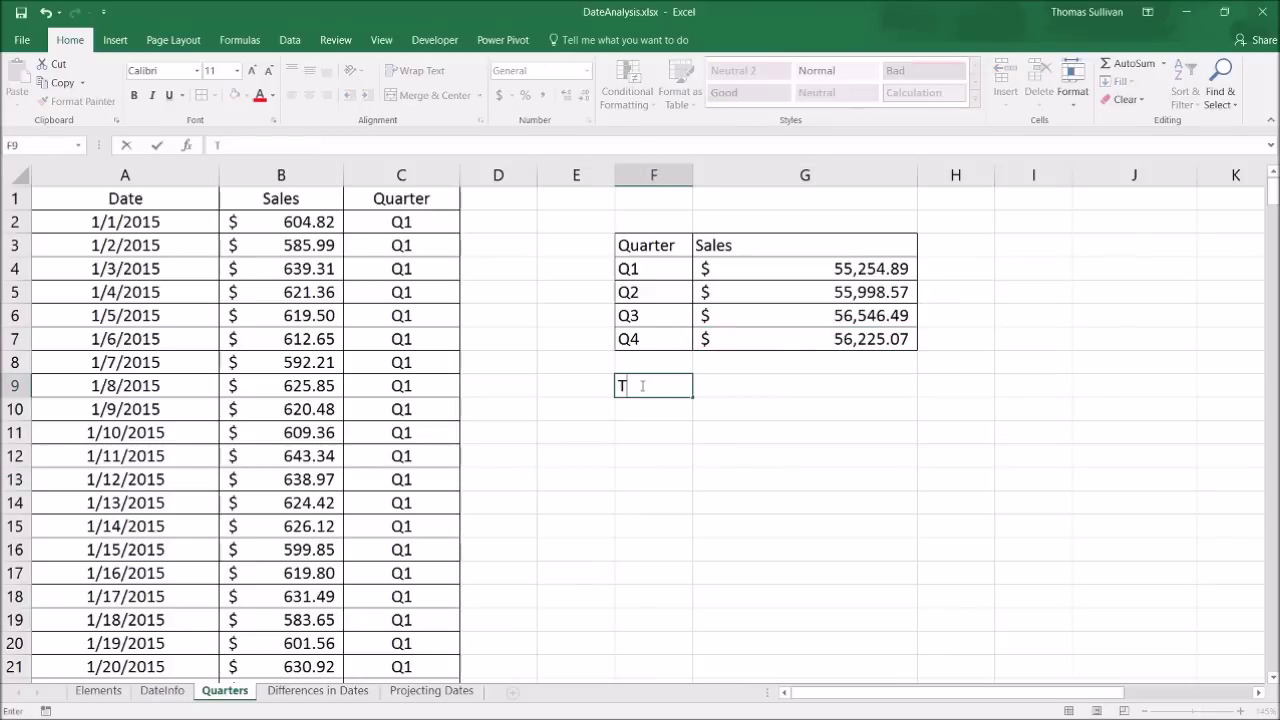
left_click(716, 386)
left_click_drag(650, 386, 800, 386)
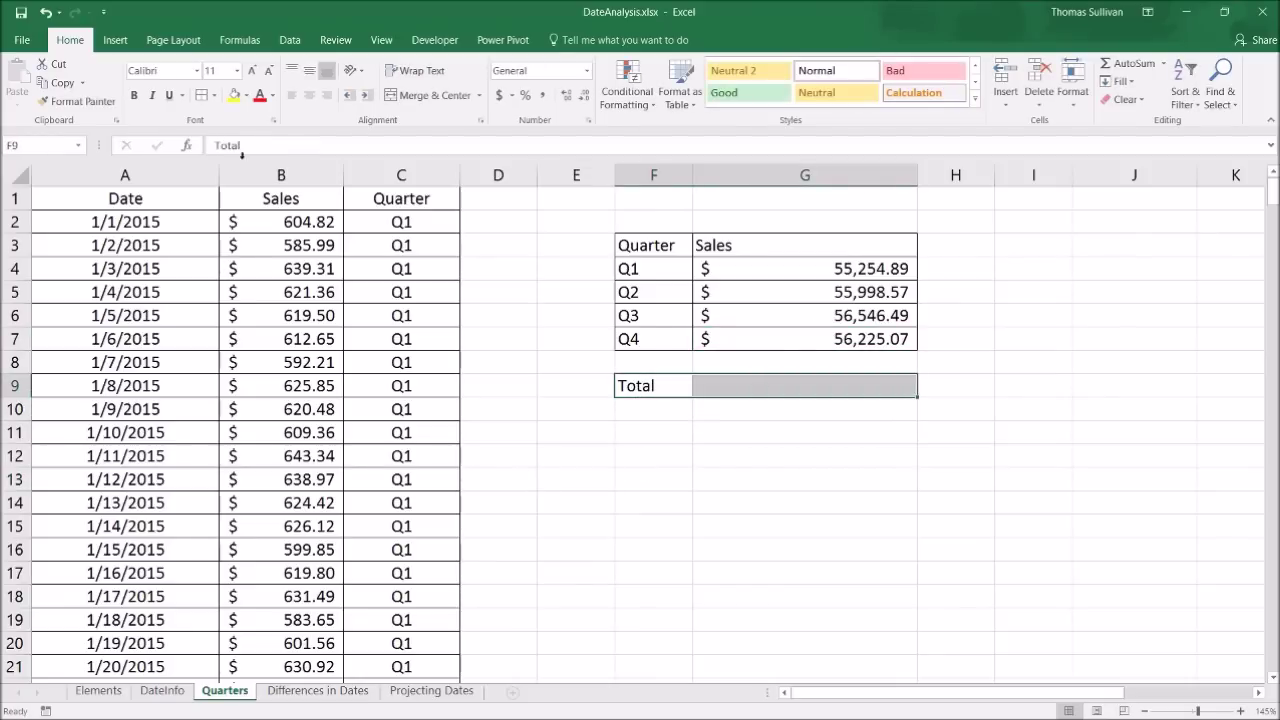
Sum the four quarterly sales amounts in G9 with =SUM(G4:G7).
left_click(733, 391)
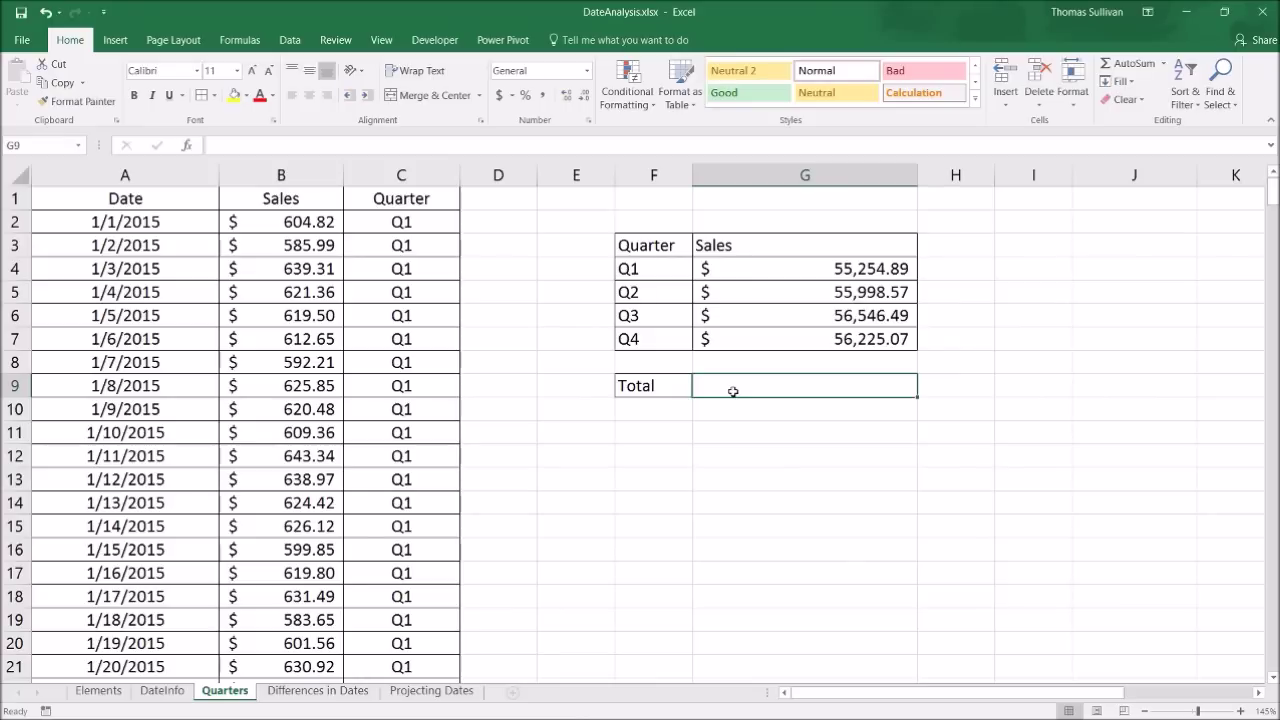
type("=sum")
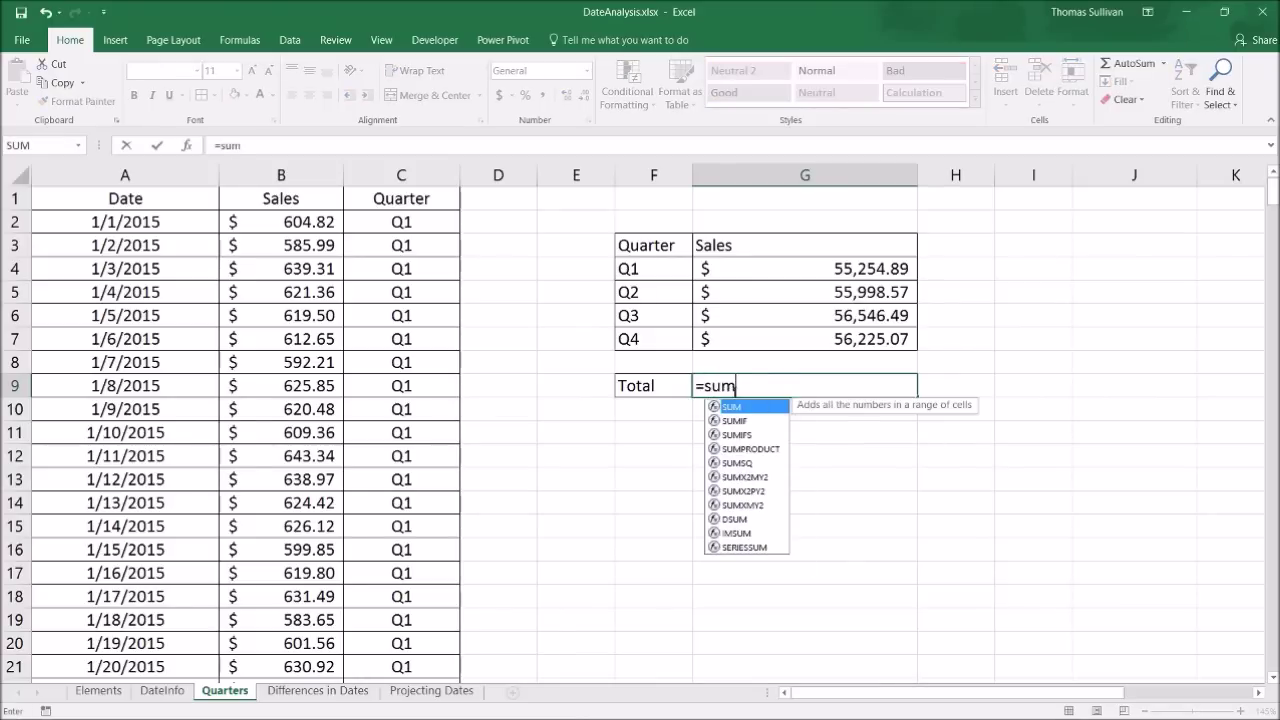
key("Tab")
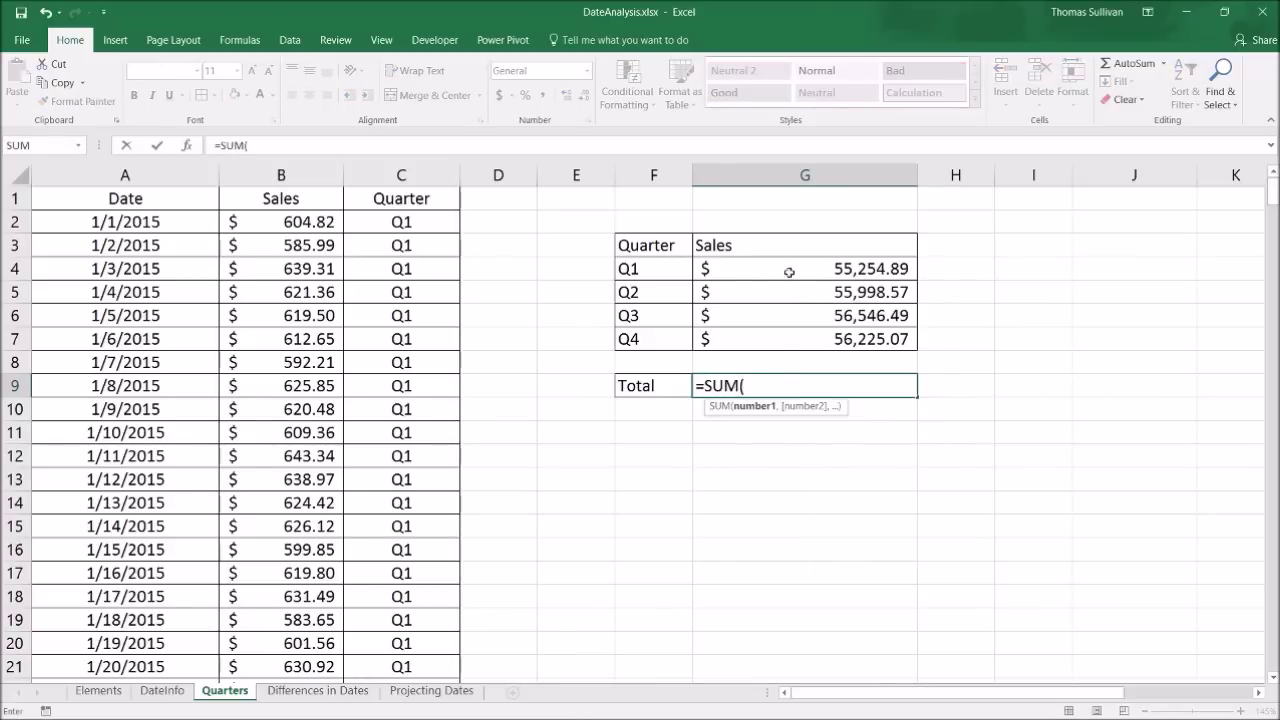
left_click_drag(789, 272, 777, 333)
key("Return")
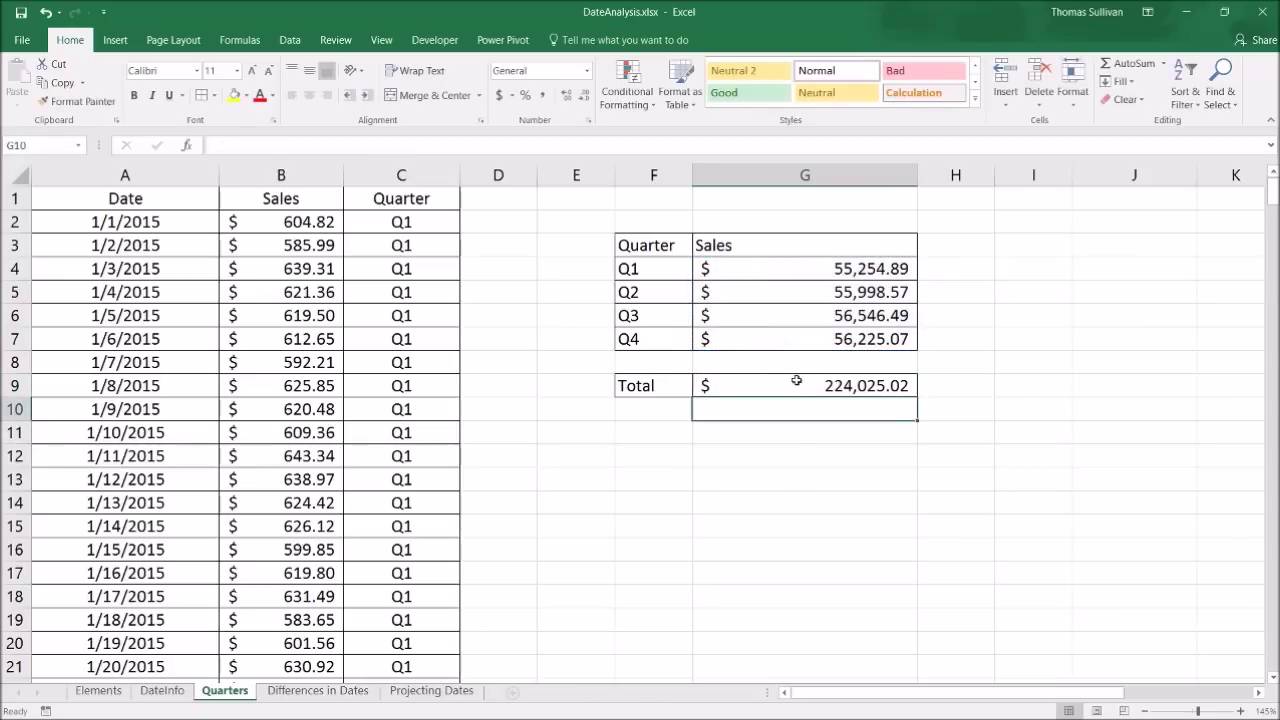
left_click(787, 380)
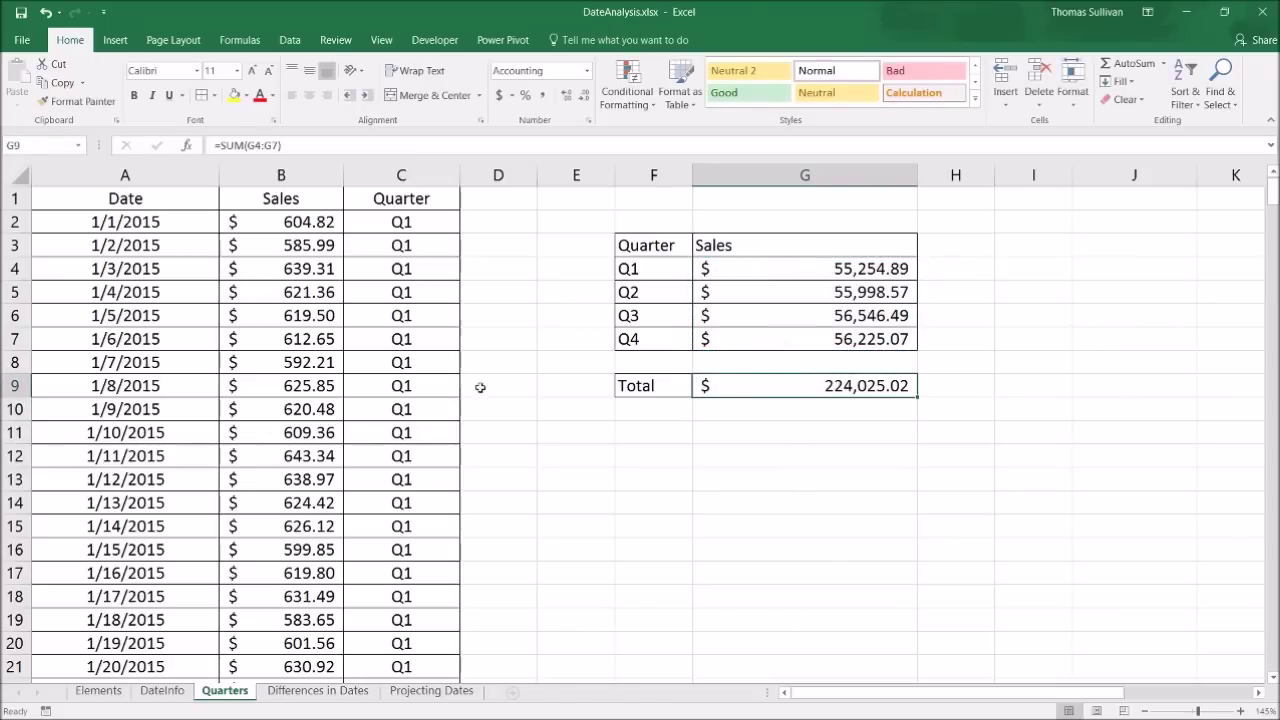
Clear the existing sum in B368 below the end of the Sales column.
left_click(318, 433)
key("Down")
key("Down")
key("Down")
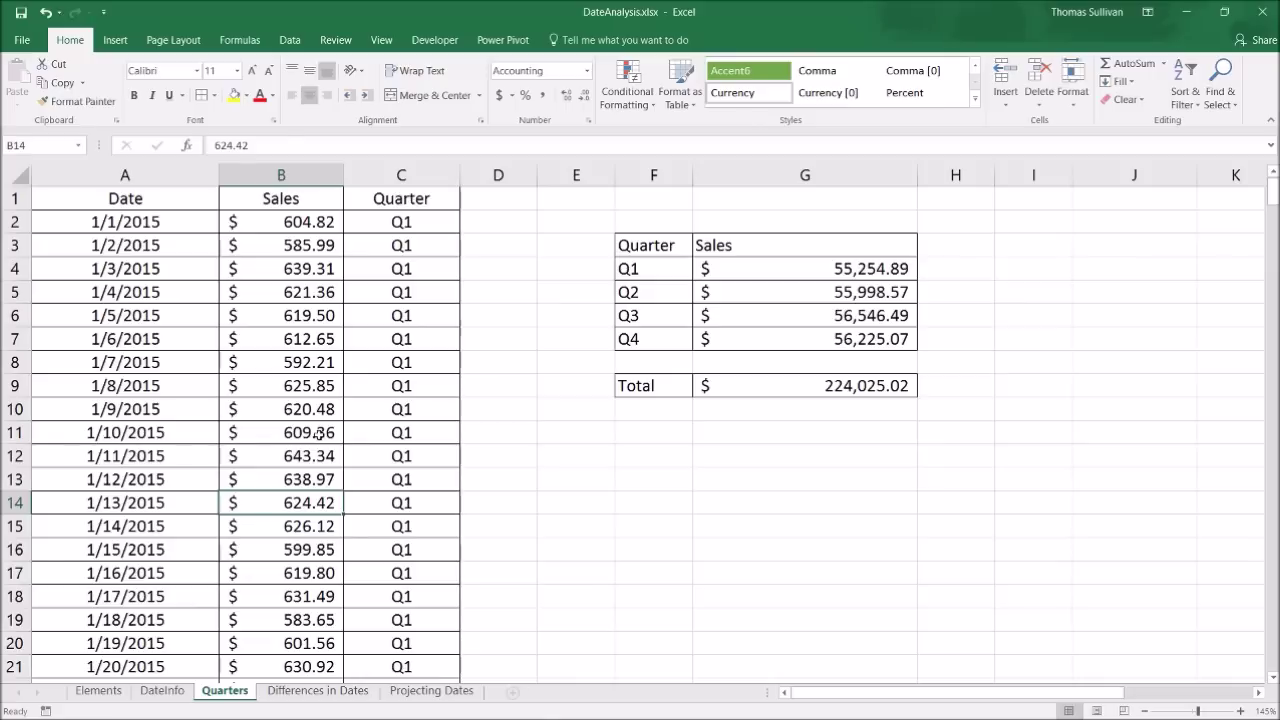
key("ctrl+Down")
scroll(338, 453, "down", 5)
left_click(275, 361)
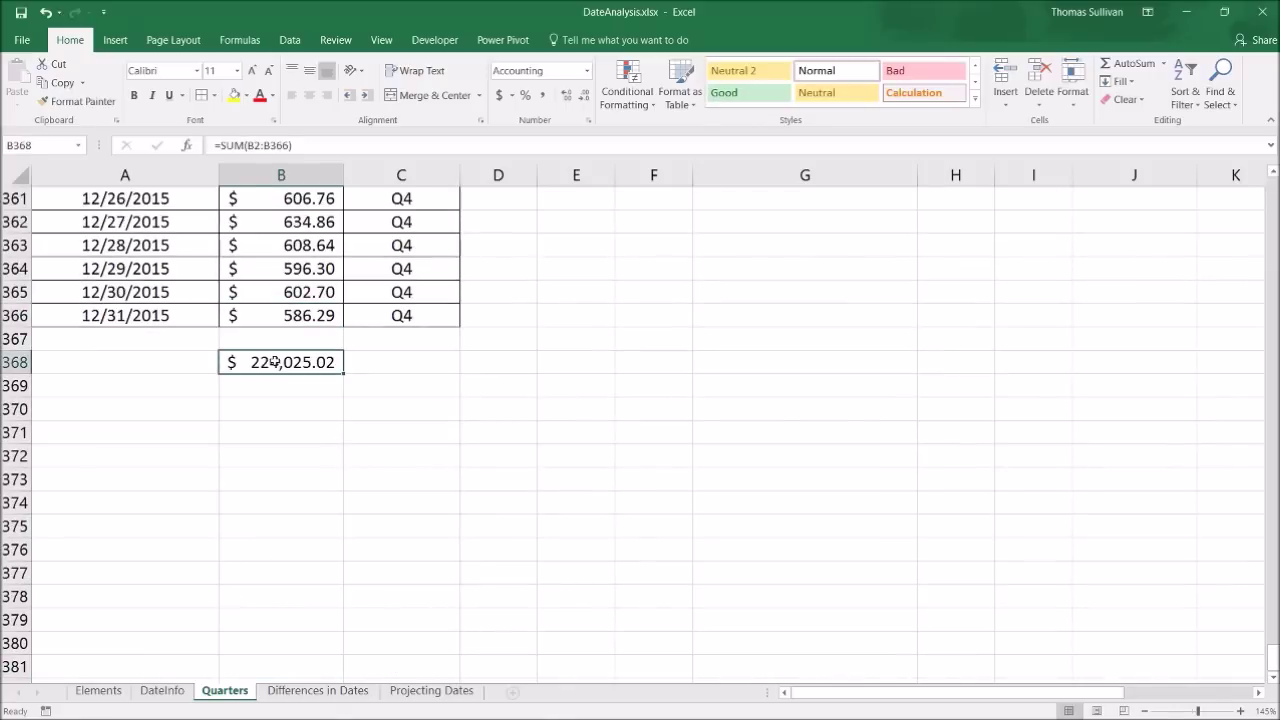
key("Delete")
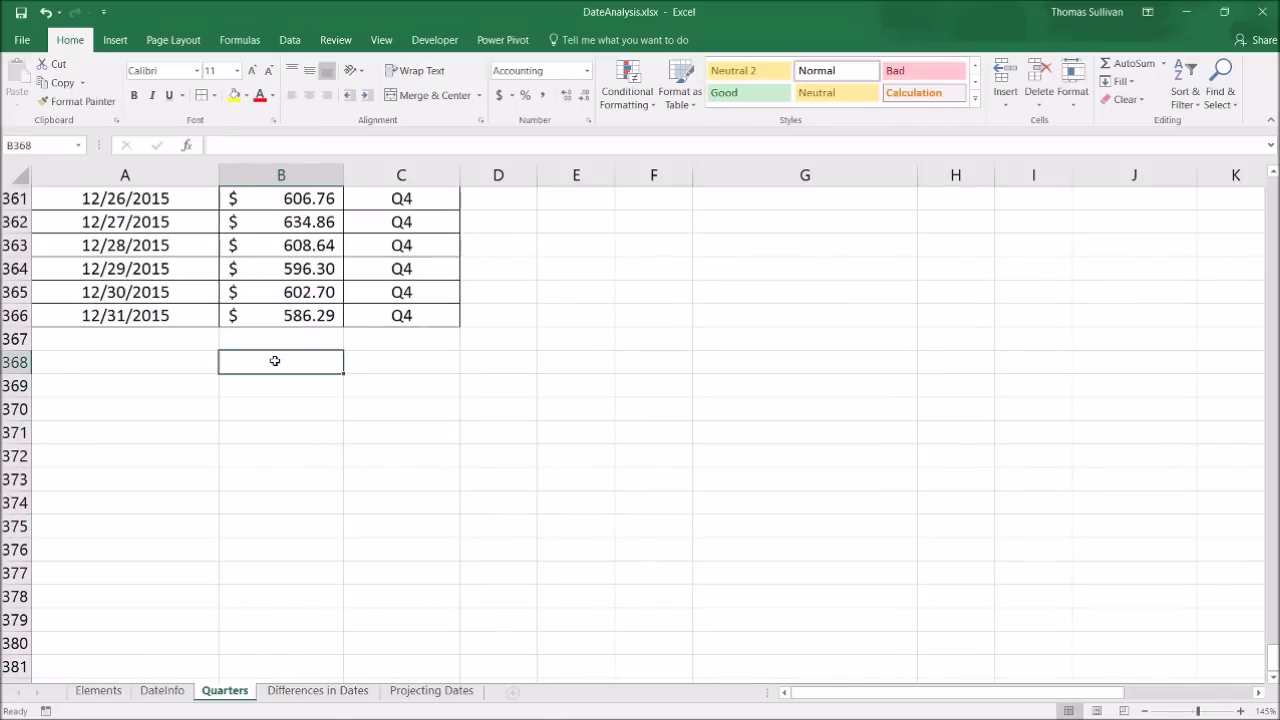
Sum the whole Sales column in B368 with =SUM(B2:B366) to check it against the quarterly total.
type("=sum(")
left_click(281, 316)
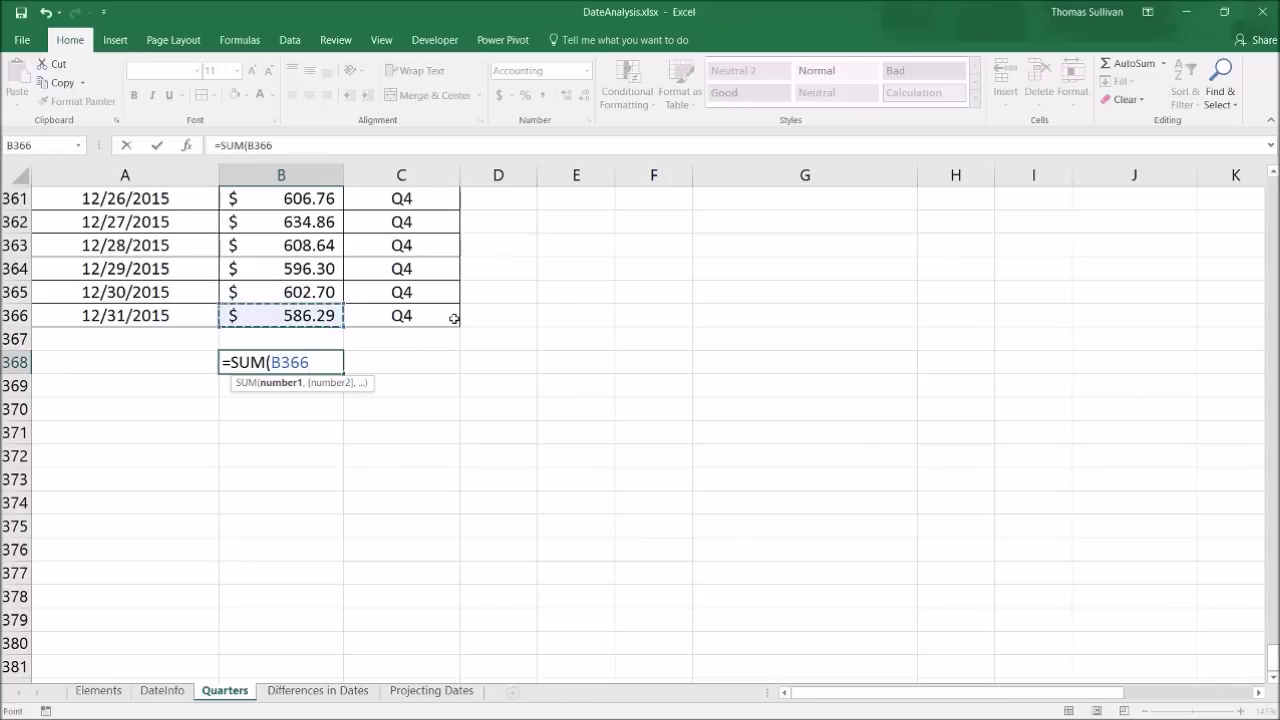
key("ctrl+shift+Up")
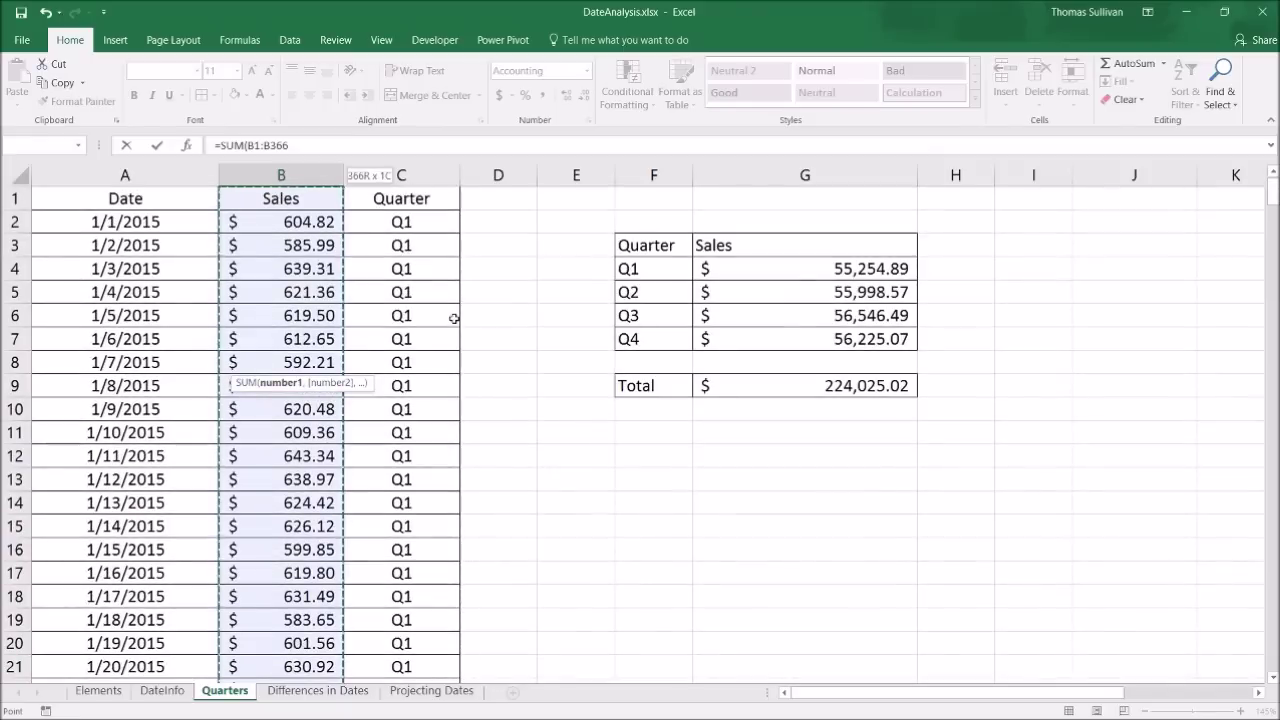
key("shift+Down")
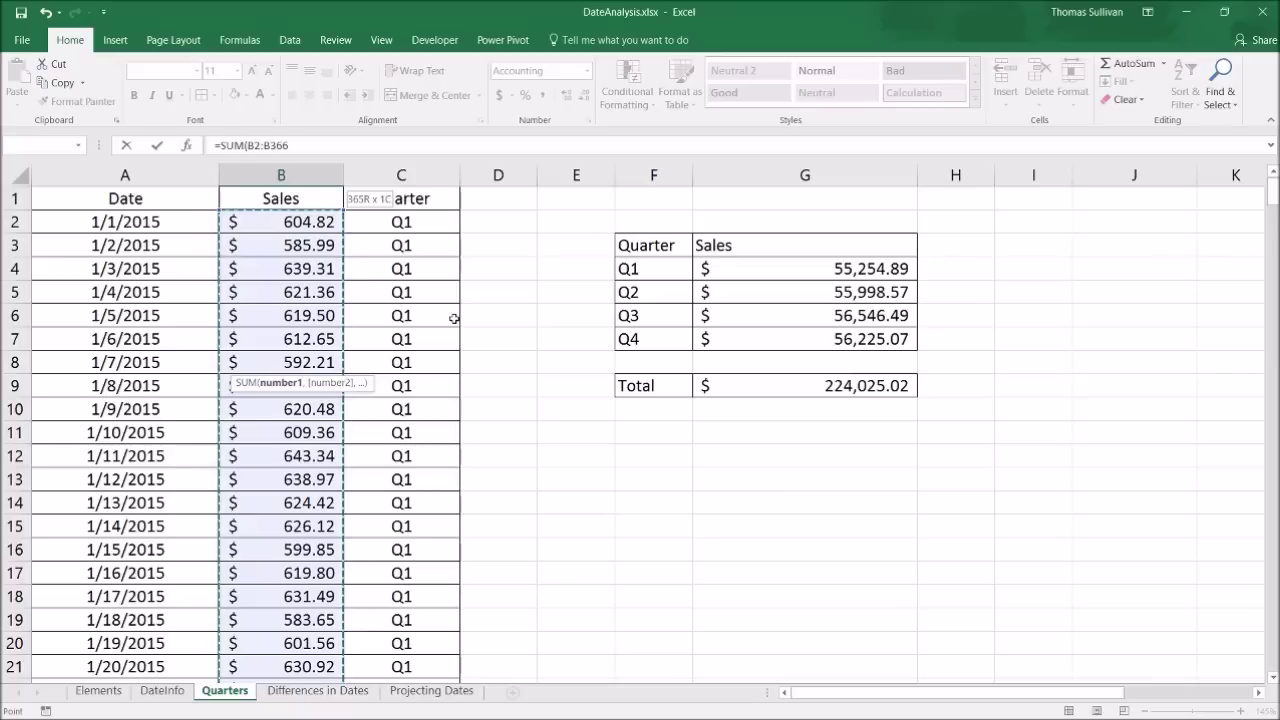
key("Return")
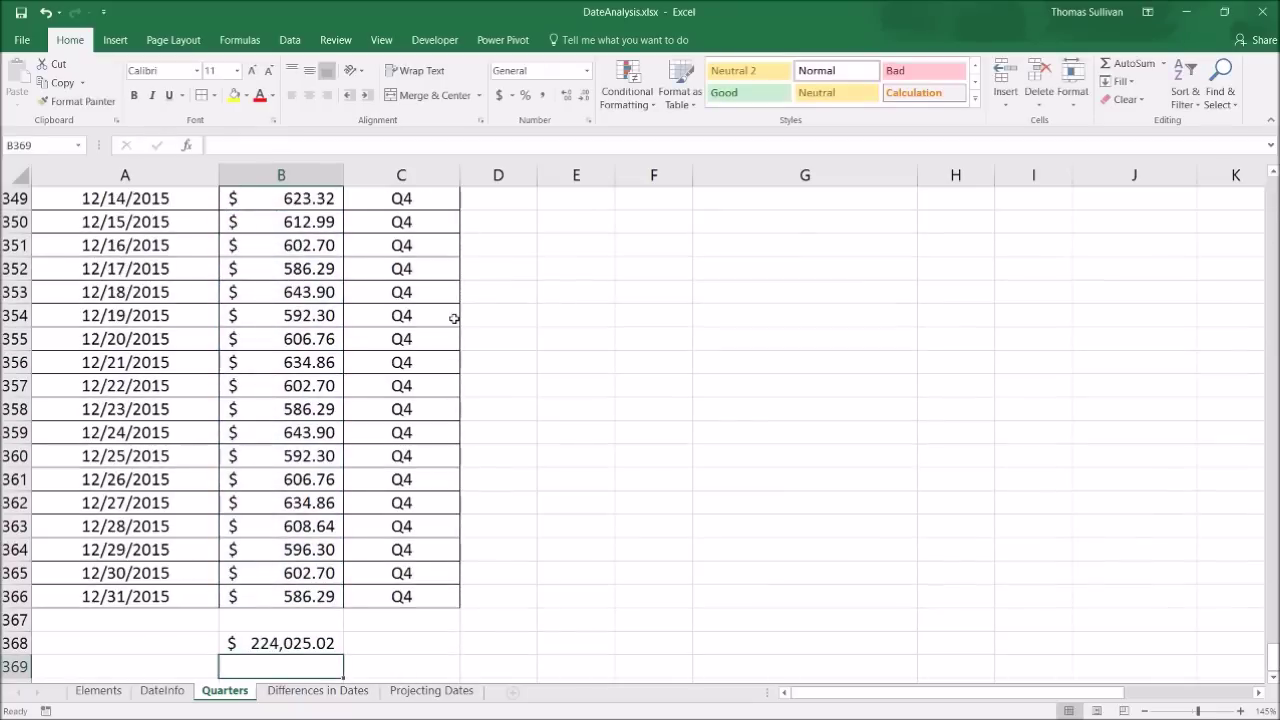
left_click(307, 643)
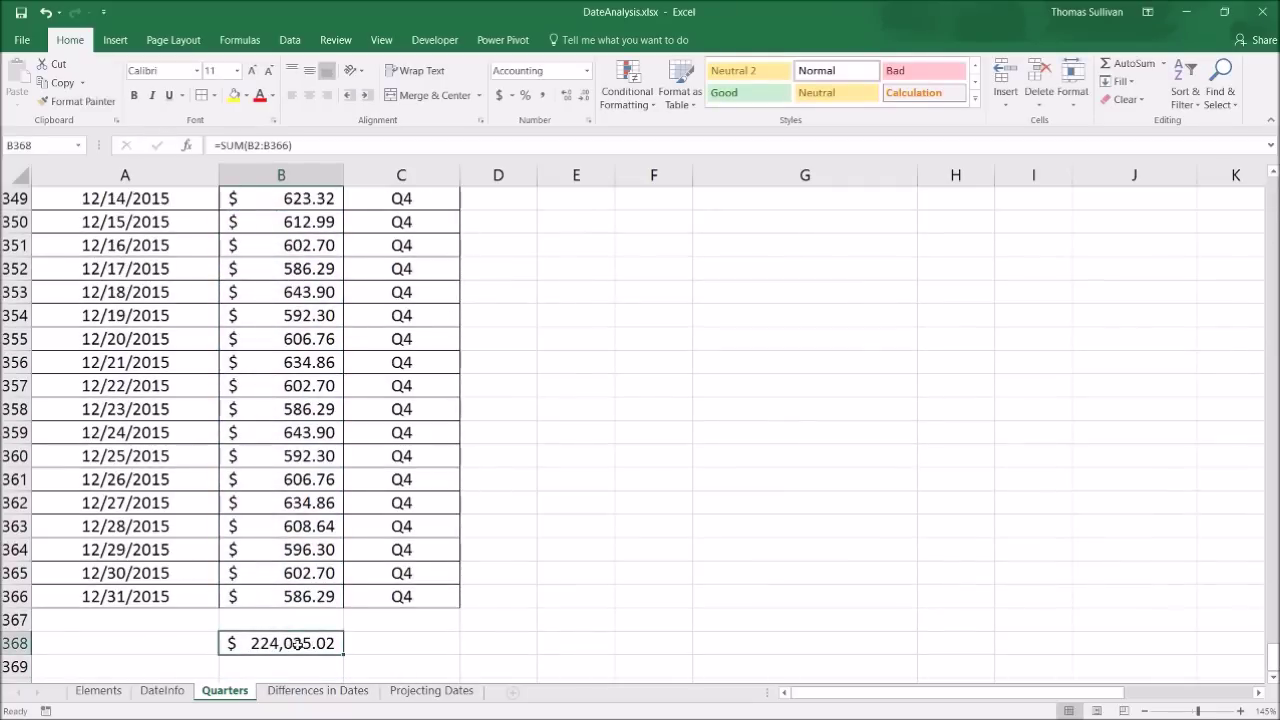
Insert a 2-D line chart of the quarterly sales in F4:G7 and enlarge it to span columns B to J down to row 20.
scroll(553, 597, "up", 20)
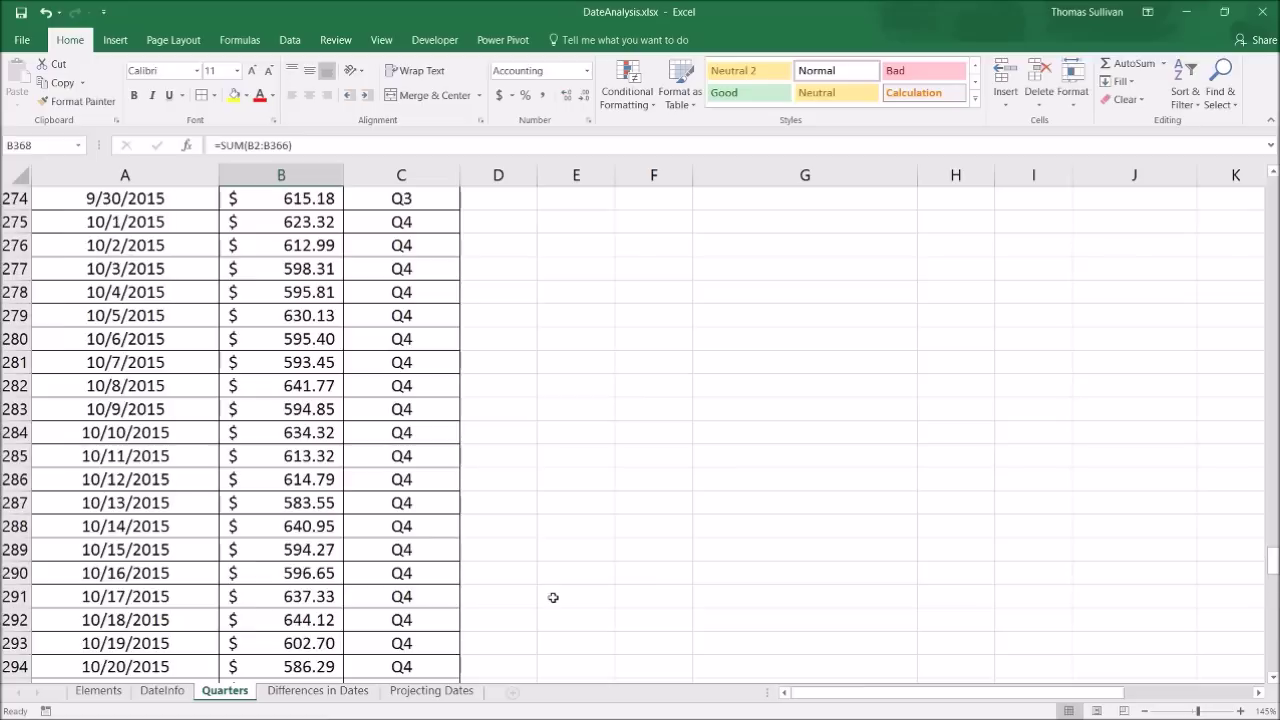
left_click_drag(1270, 562, 1272, 188)
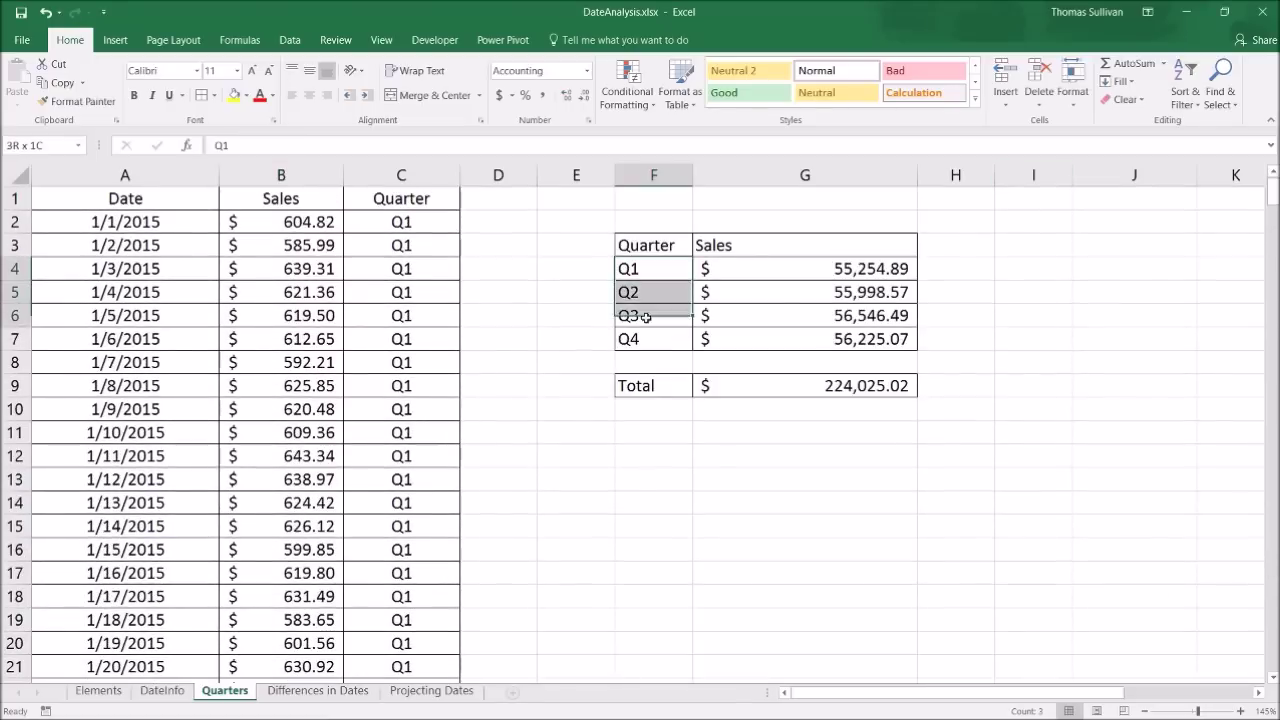
left_click_drag(646, 317, 657, 338)
left_click(665, 500)
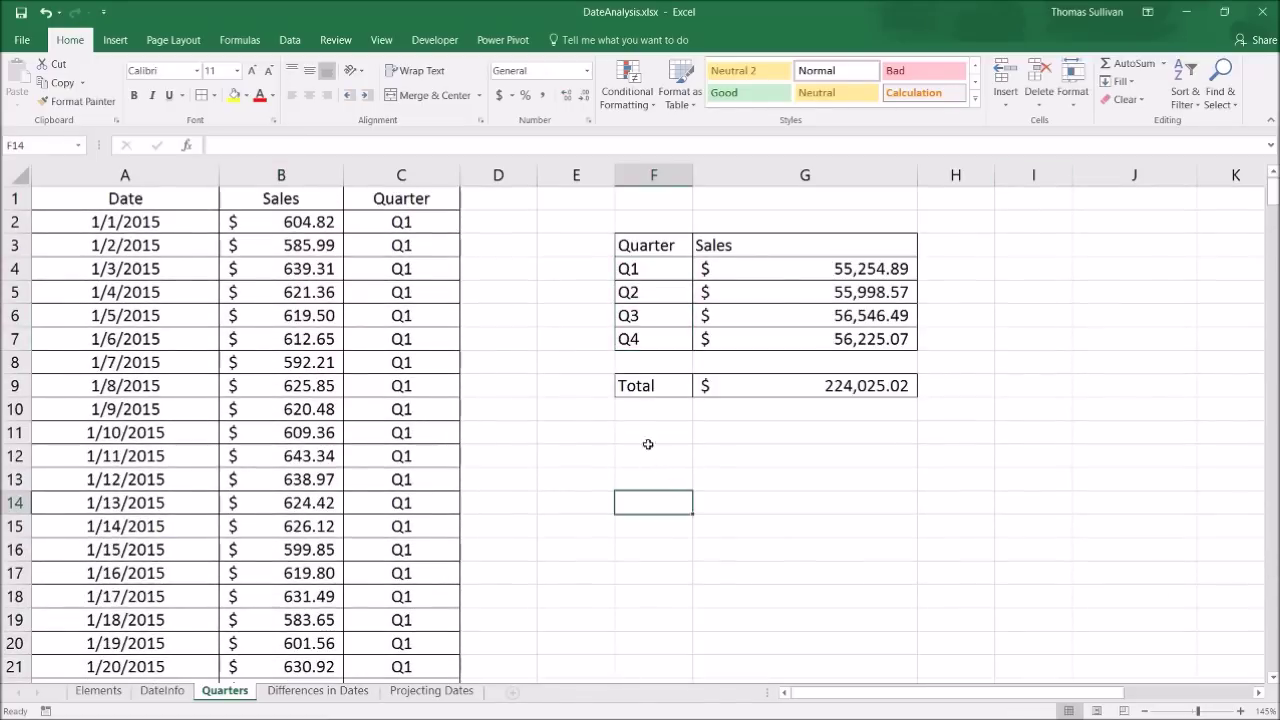
left_click_drag(637, 267, 754, 337)
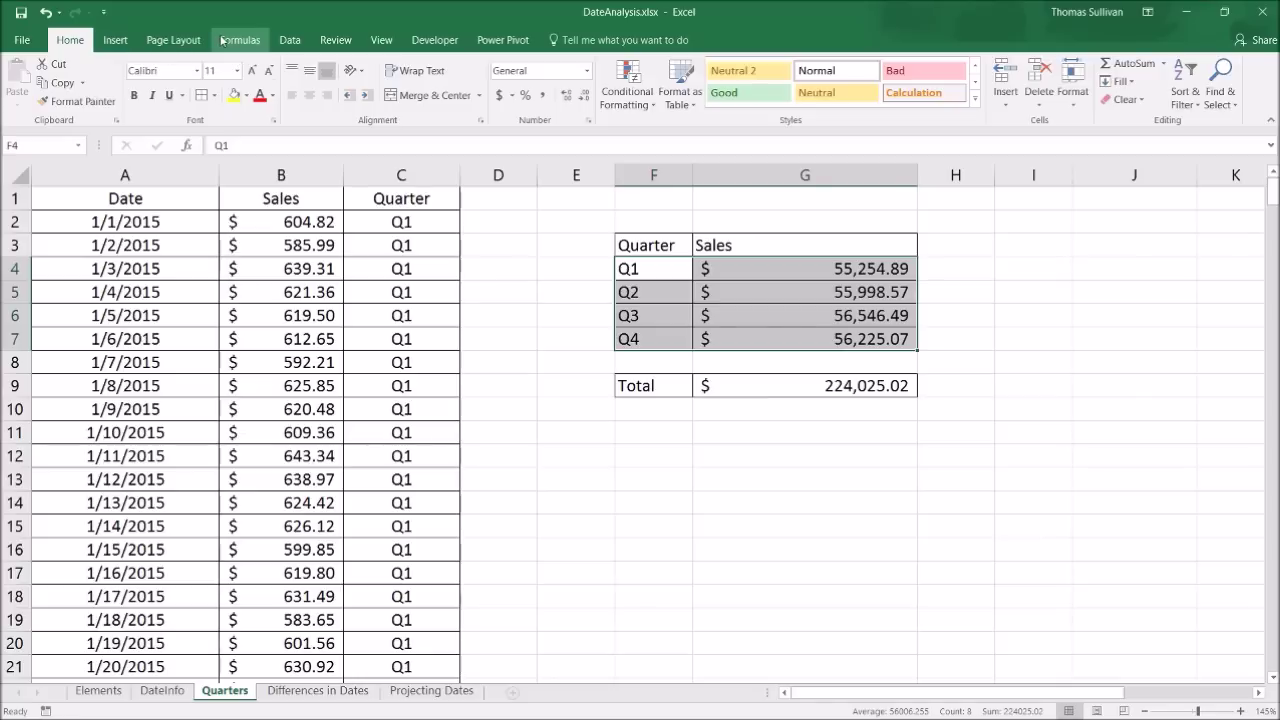
left_click(115, 40)
left_click(557, 80)
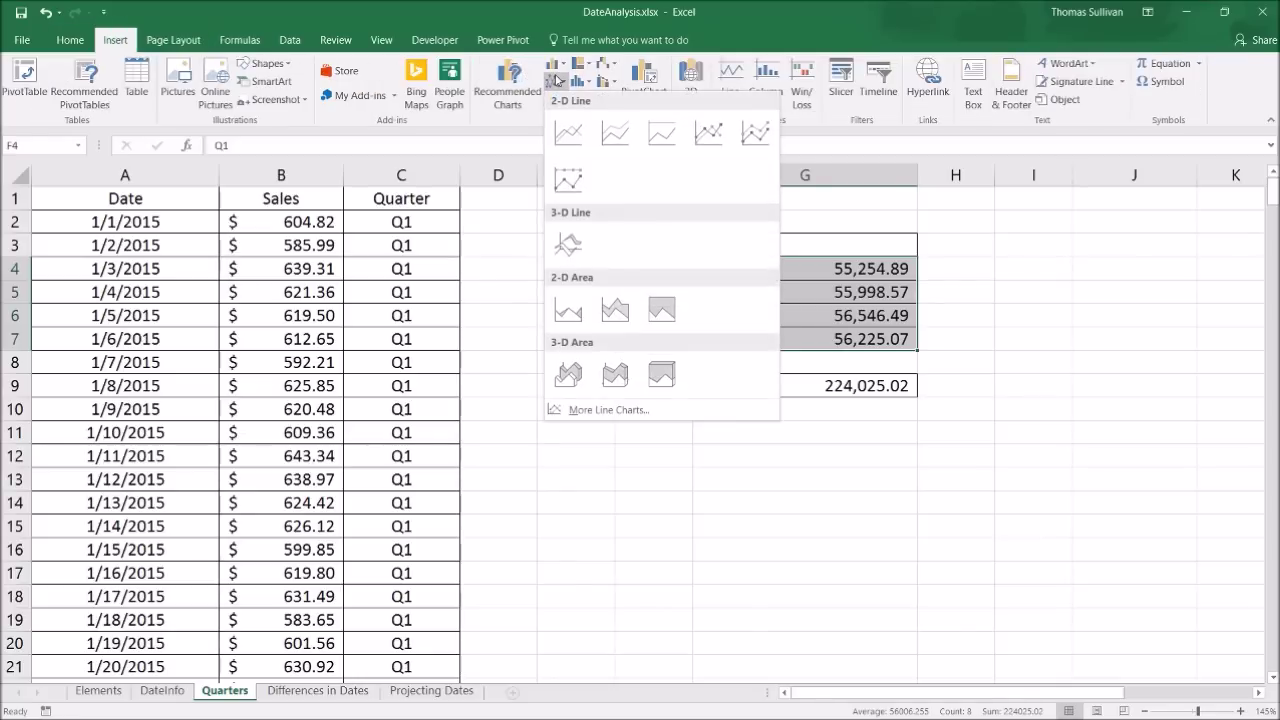
left_click(568, 132)
left_click_drag(524, 277, 371, 194)
left_click_drag(801, 535, 1140, 648)
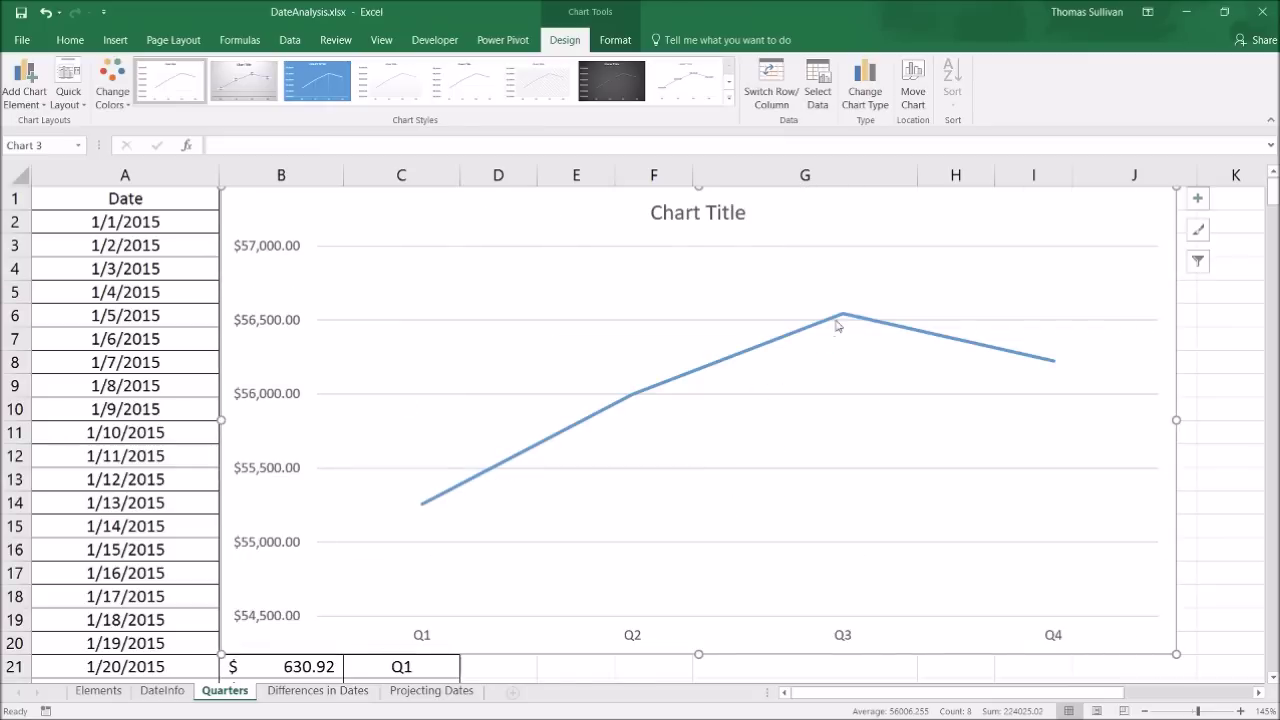
Examine the quarterly data points along the sales line in the chart.
left_click(1055, 365)
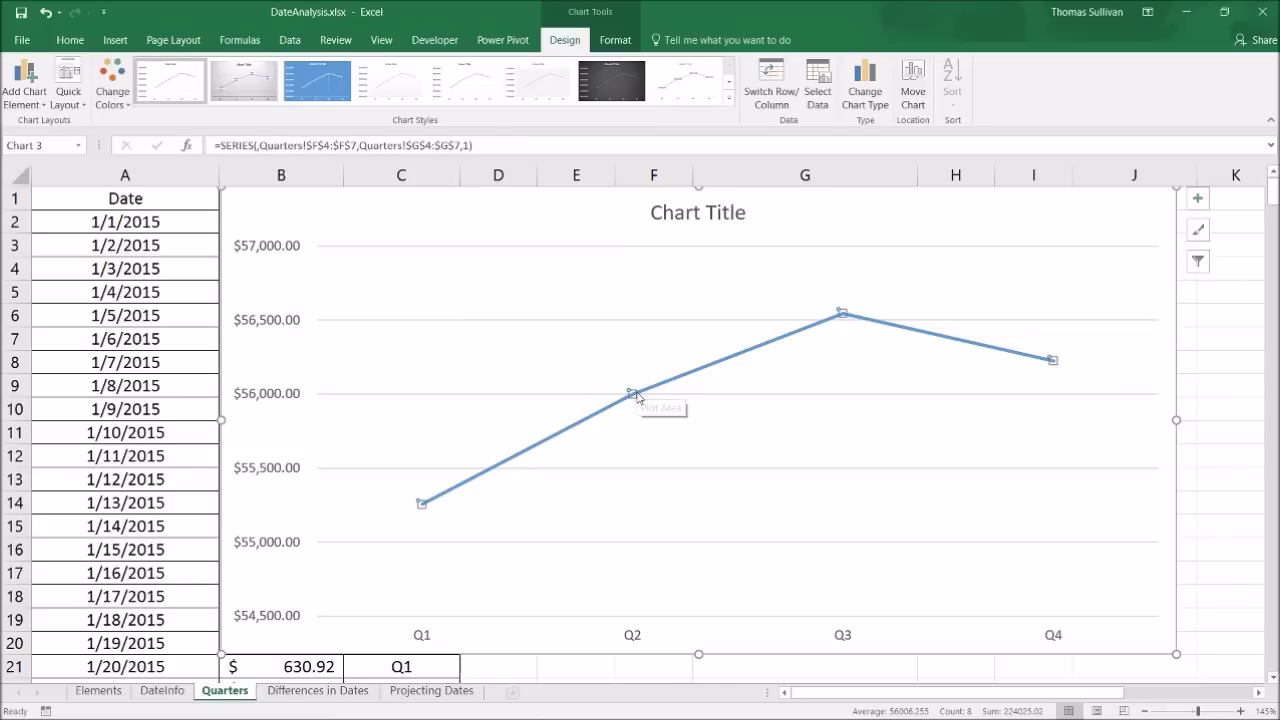
left_click(690, 378)
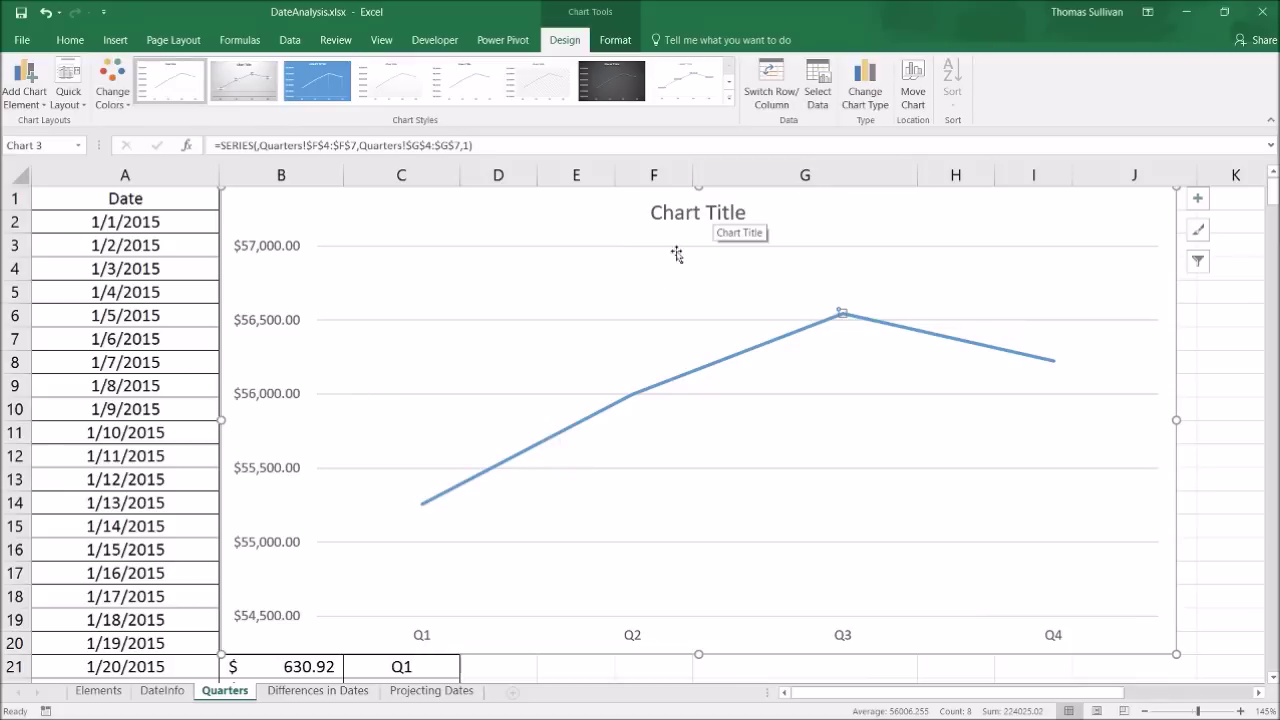
left_click(429, 661)
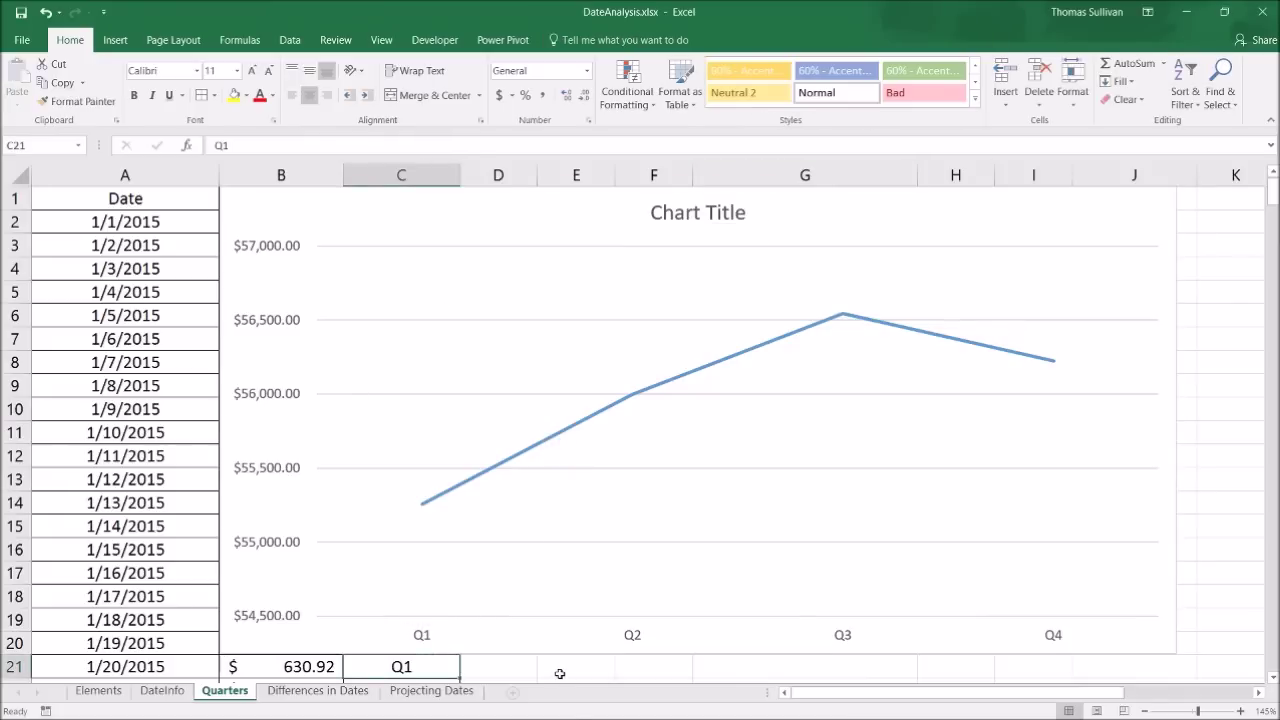
On the Differences in Dates sheet, clear the cells beneath the DAYS360, NETWORKDAYS and NETWORKDAYS.INTL headers.
left_click(328, 691)
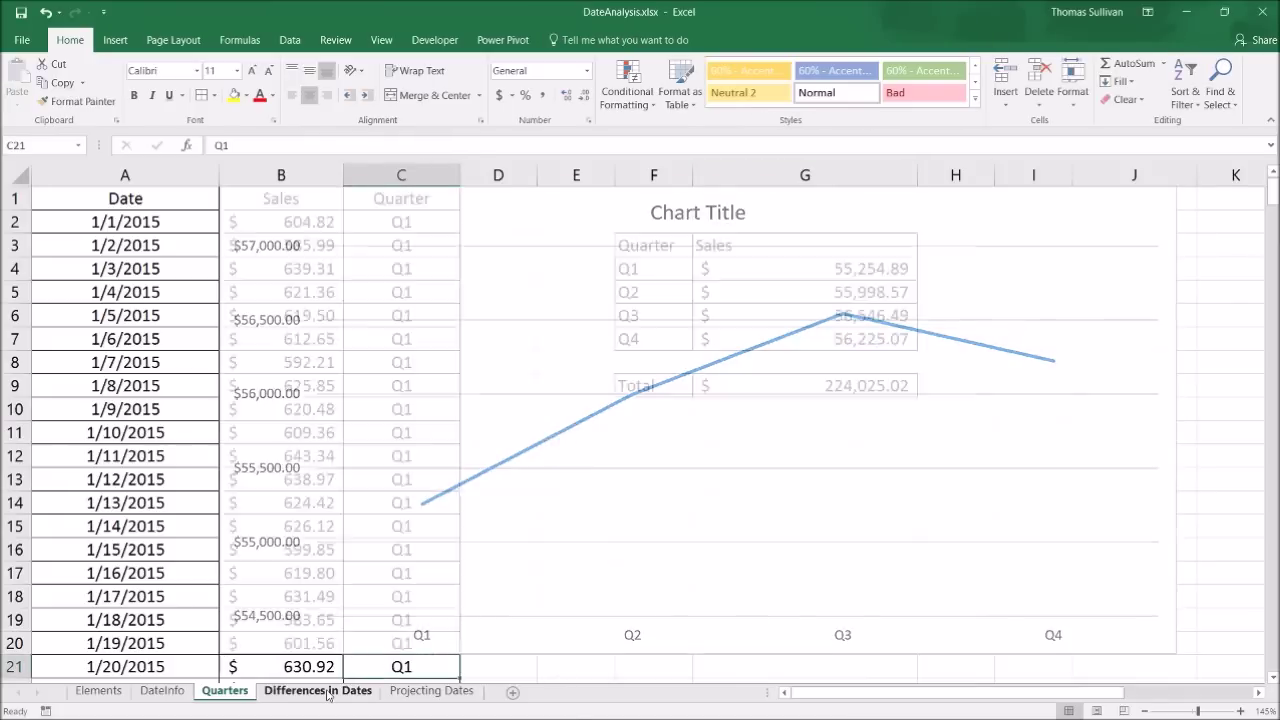
left_click(451, 513)
left_click_drag(508, 222, 1008, 571)
key("Delete")
scroll(966, 571, "up", 2)
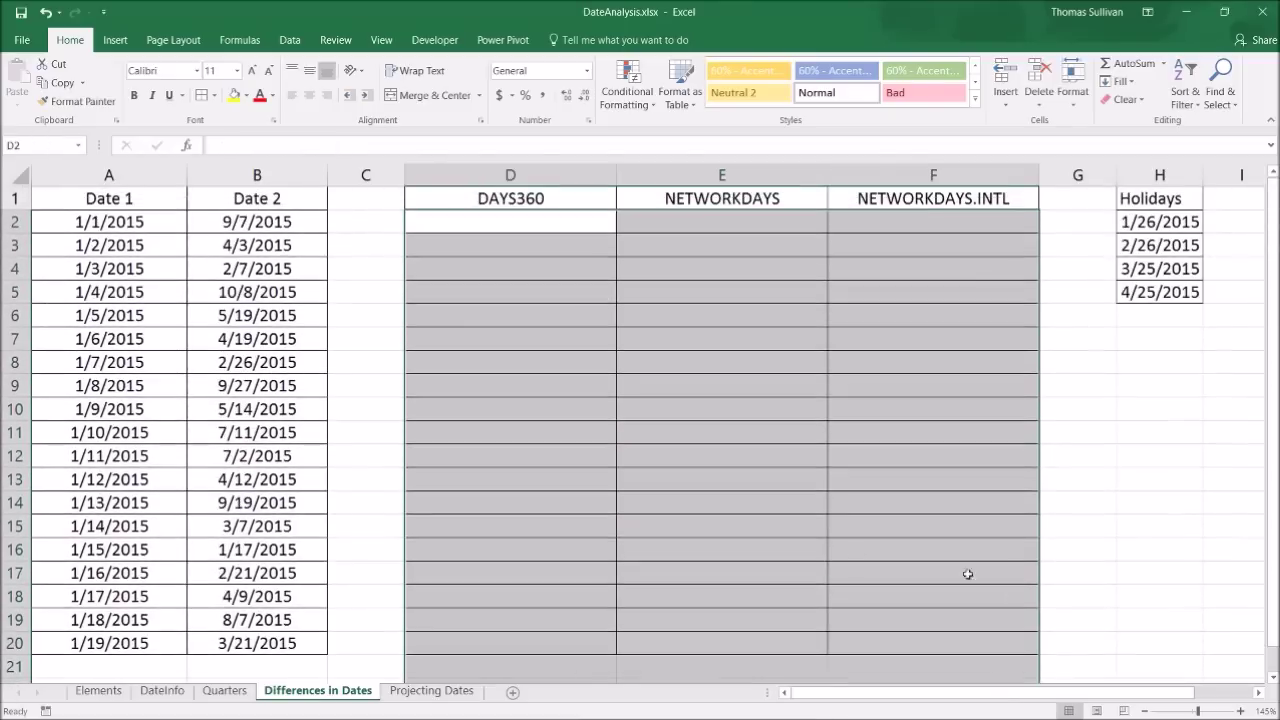
left_click(521, 288)
key("ctrl+a")
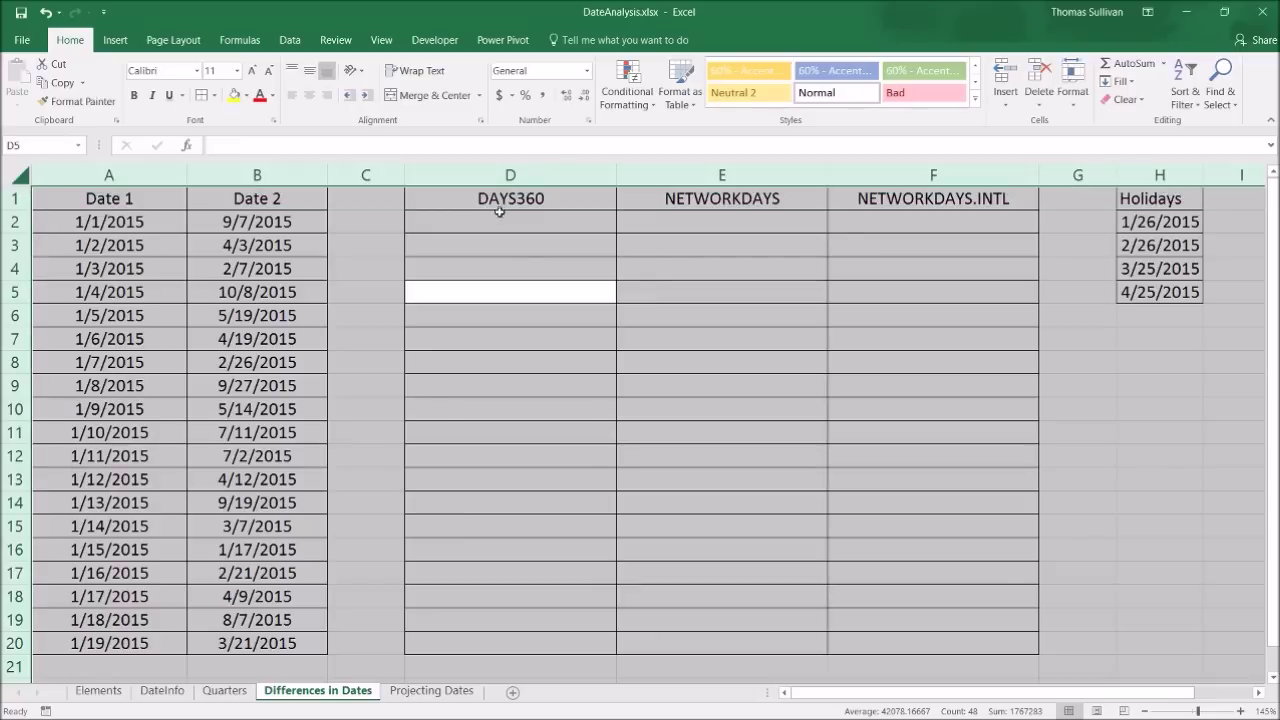
Enter =DAYS360(A2,B2,FALSE) in D2 and fill the formula down through D20.
left_click(498, 221)
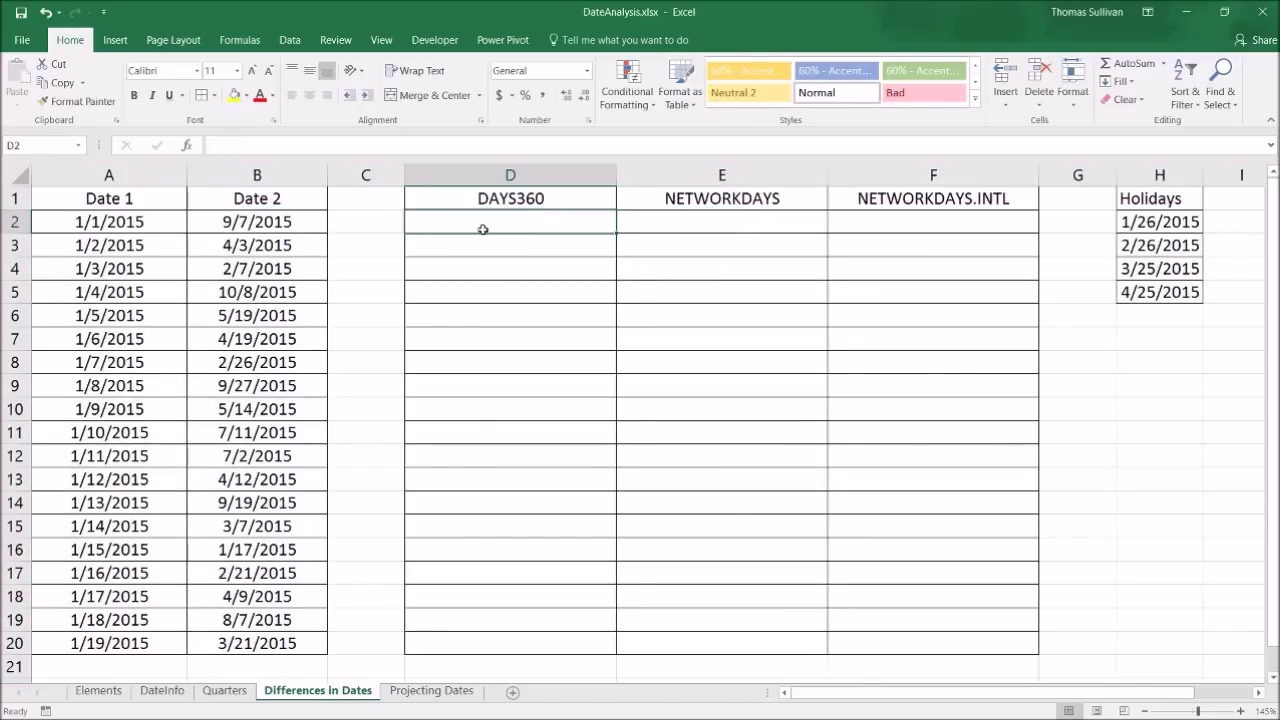
type("=days")
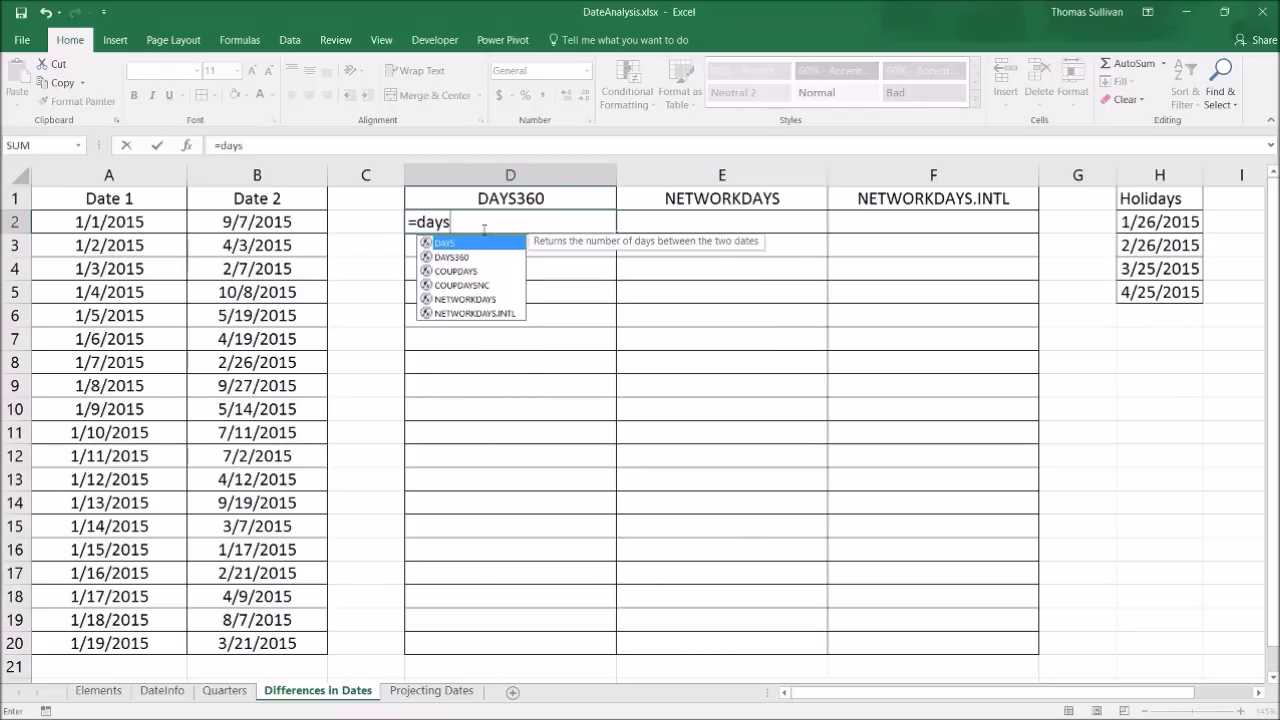
key("Down")
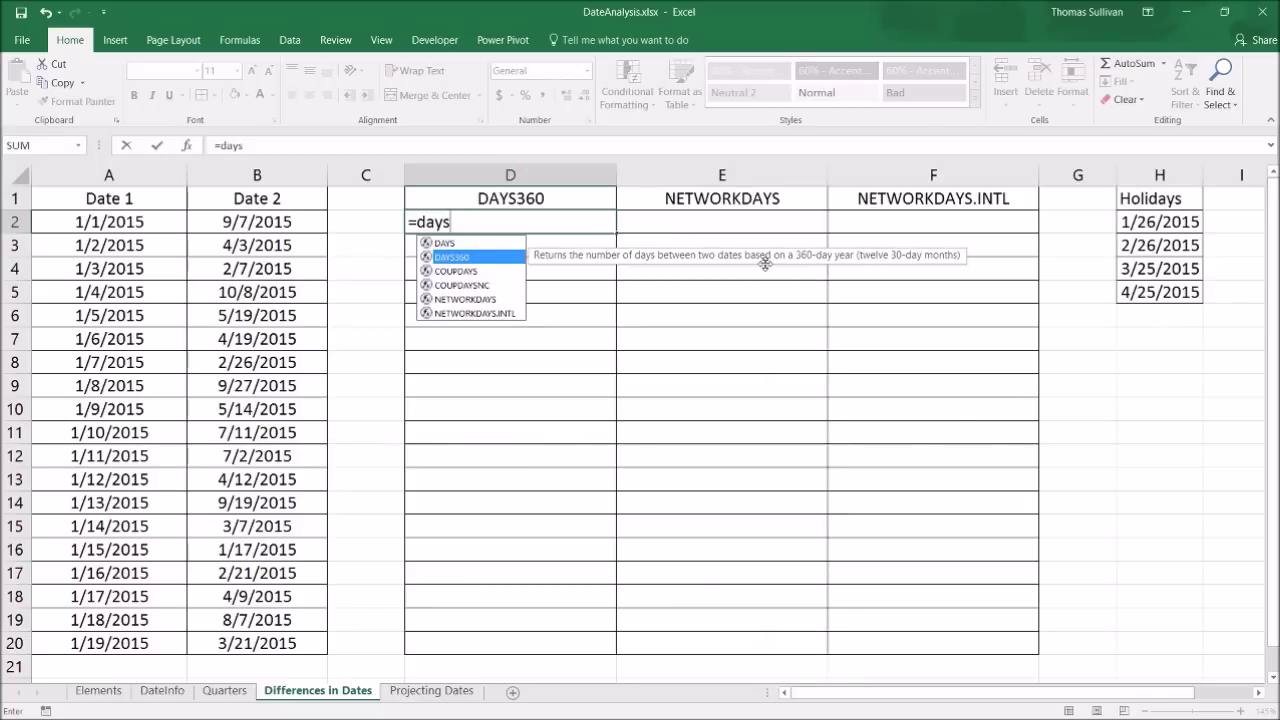
key("Tab")
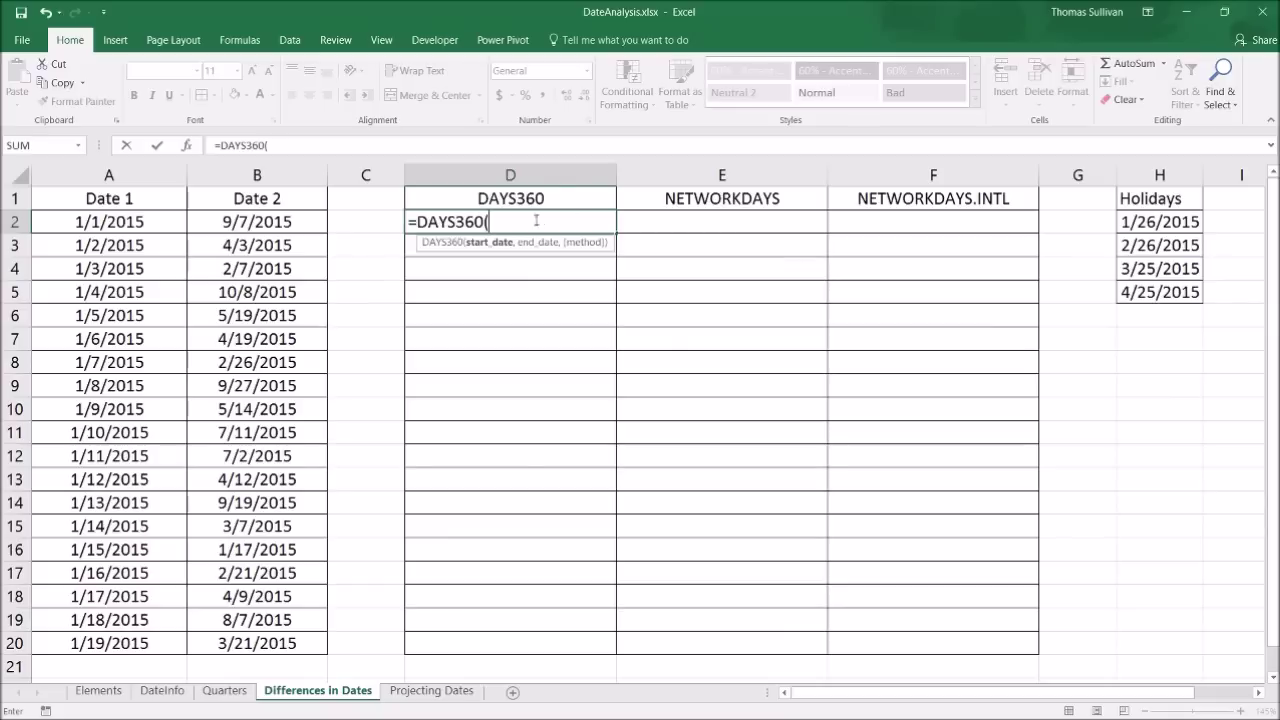
left_click(102, 222)
type(",")
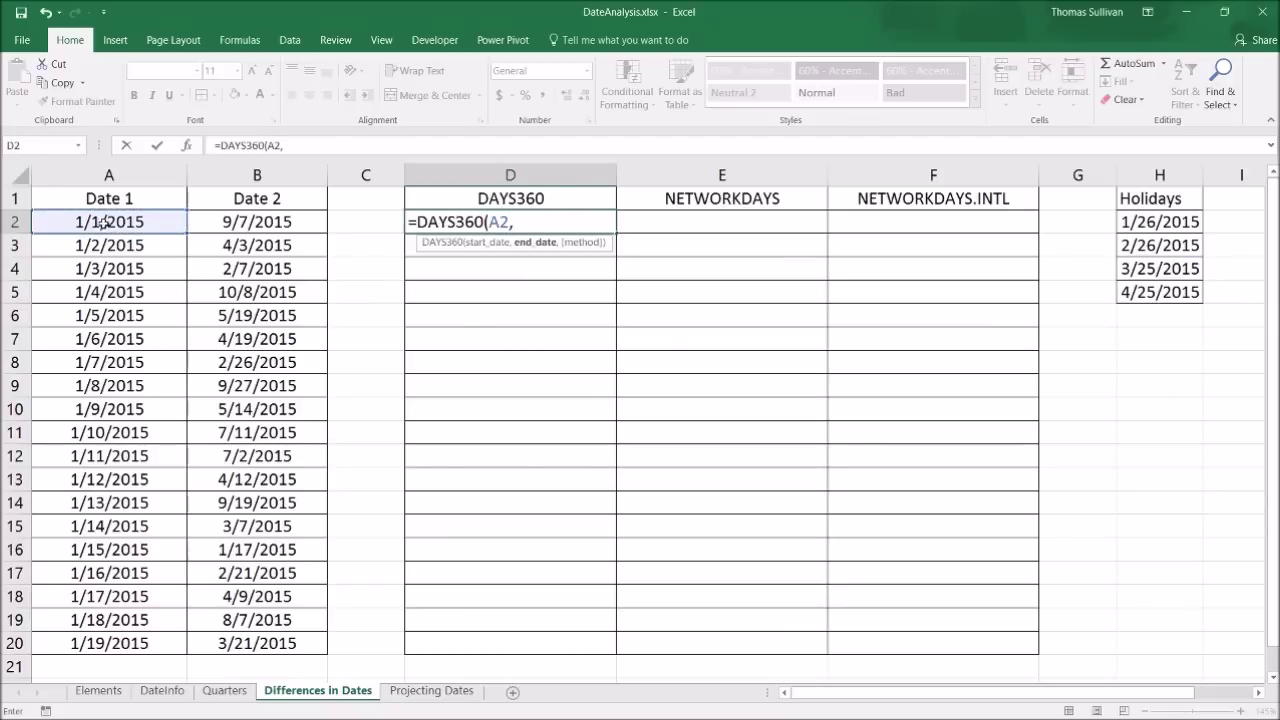
left_click(233, 222)
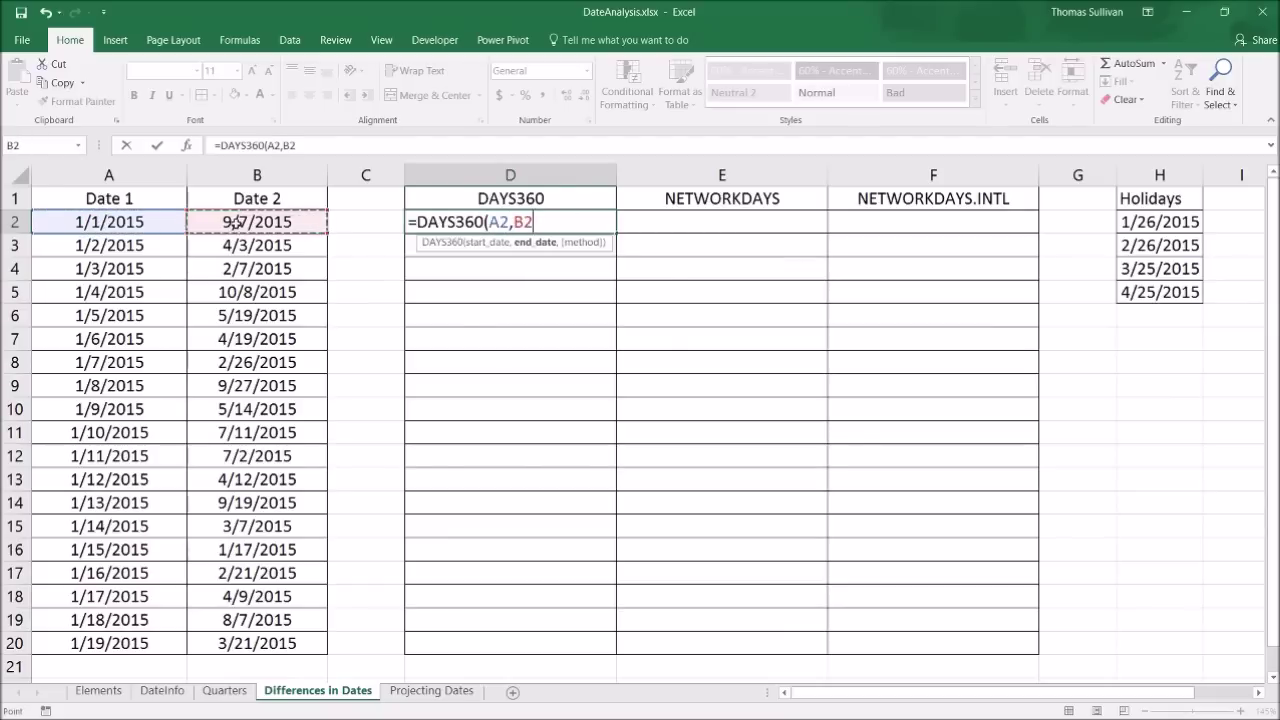
type(",")
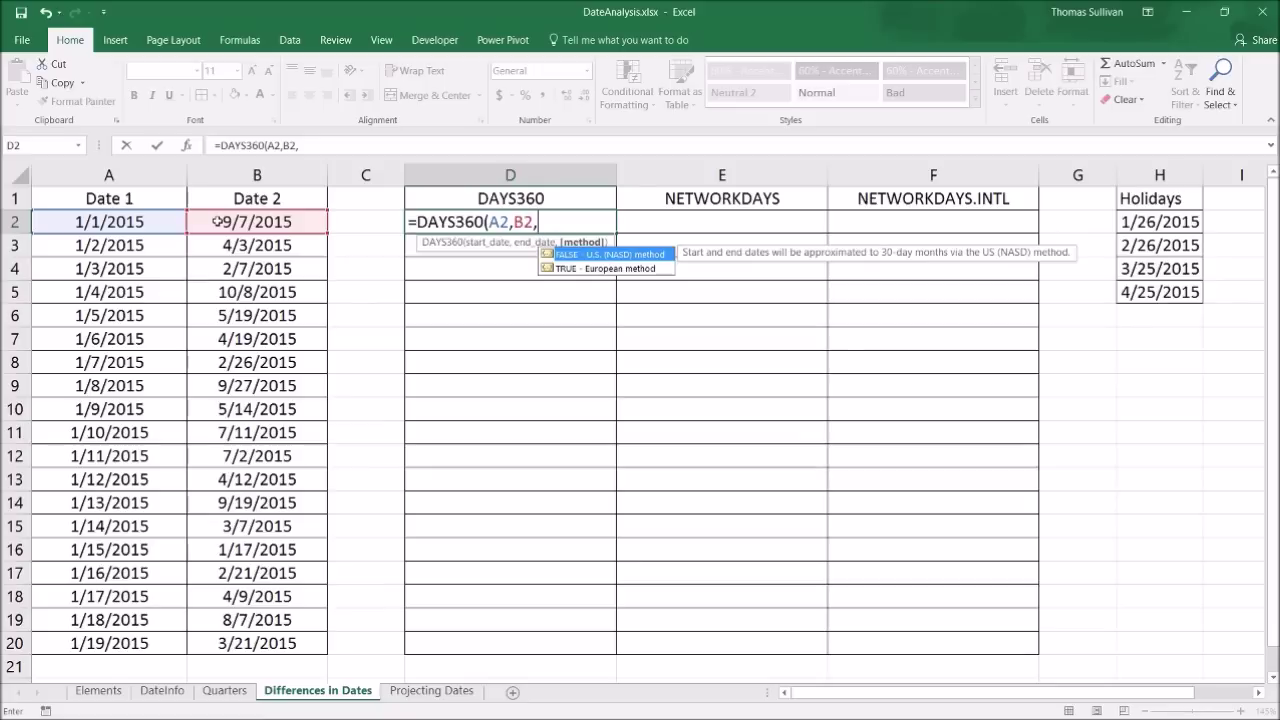
type("fal")
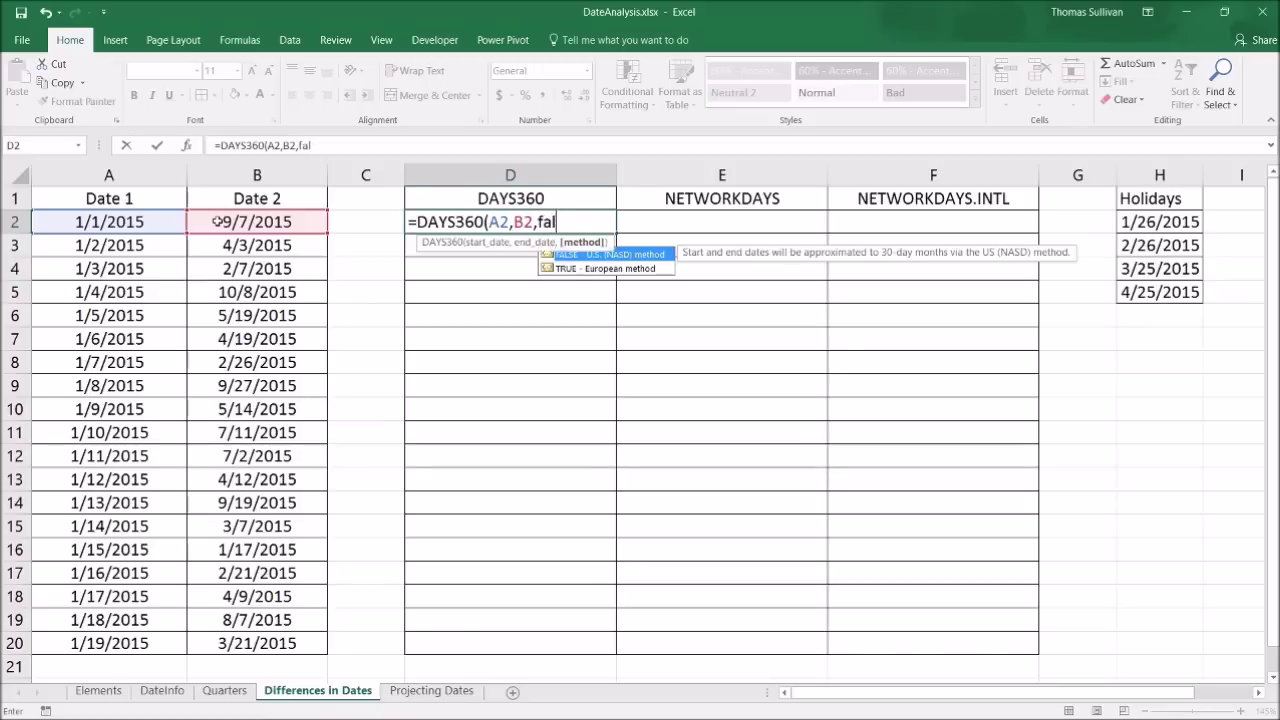
type("se)")
key("Return")
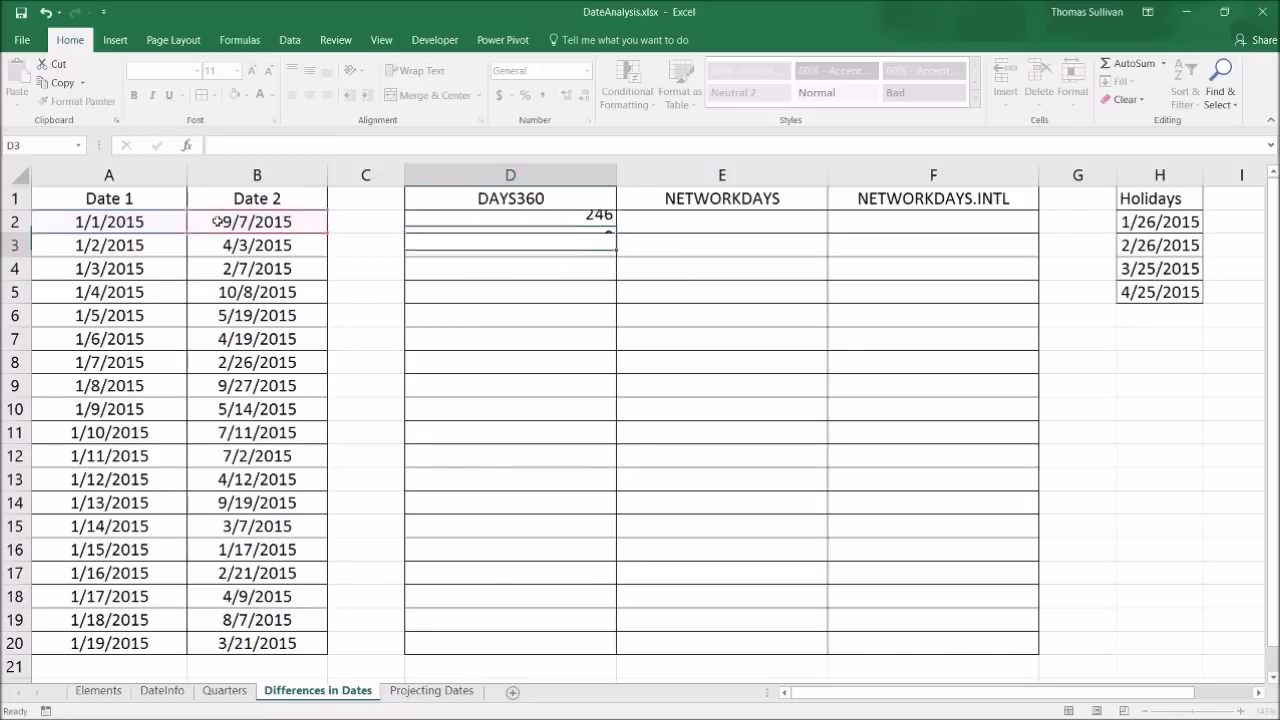
left_click(520, 221)
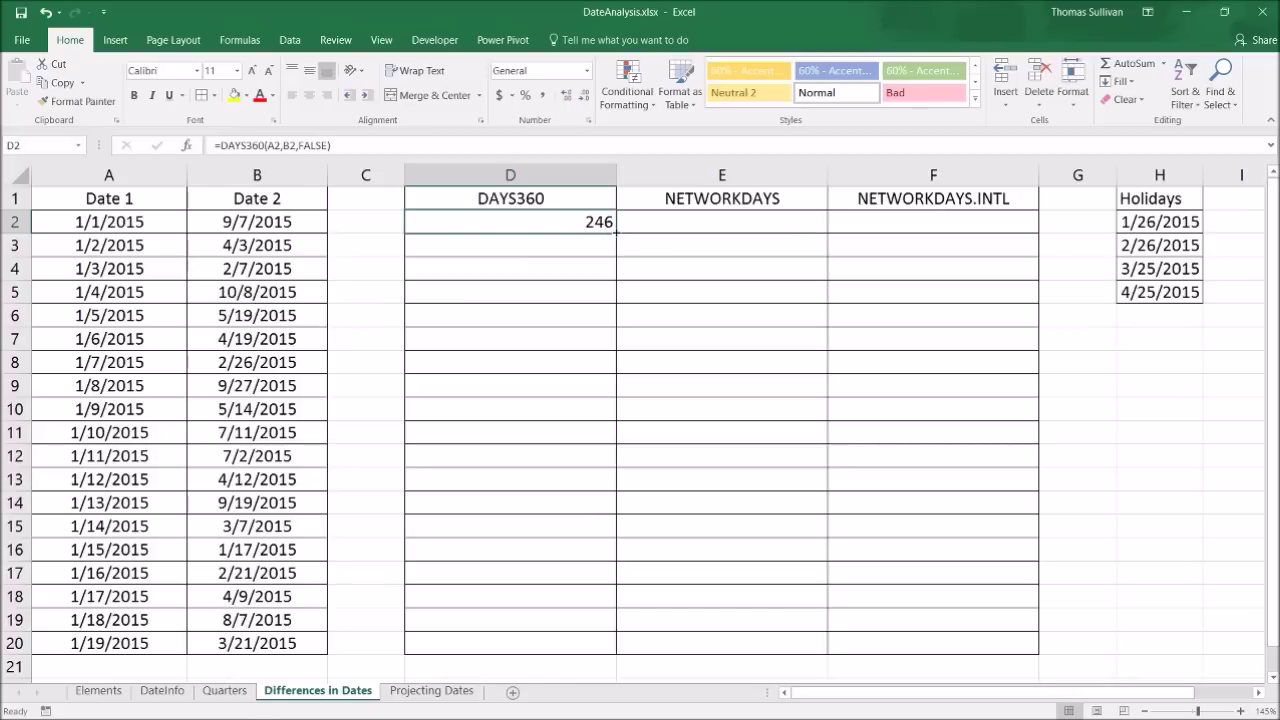
left_click_drag(616, 232, 609, 657)
Compare the DAYS360 results in rows 16 and 7 with their Date 1 and Date 2 values.
left_click(447, 482)
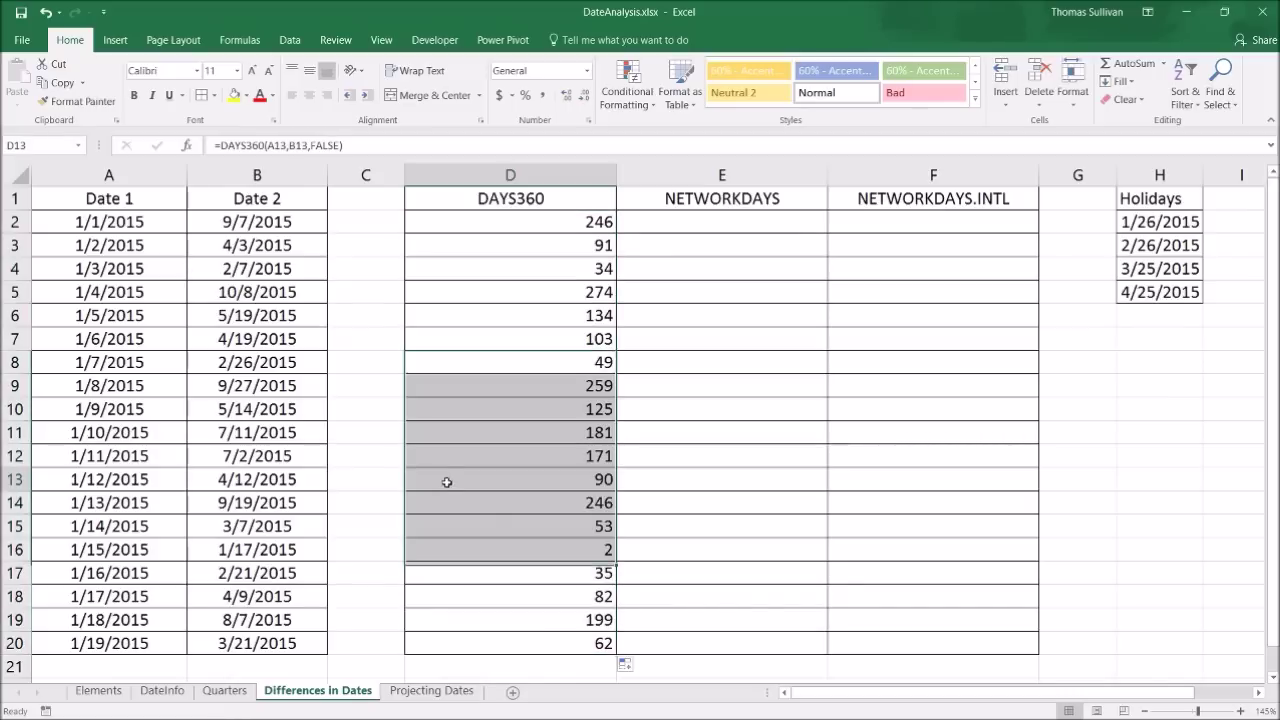
left_click(447, 482)
left_click(202, 551)
left_click(494, 544)
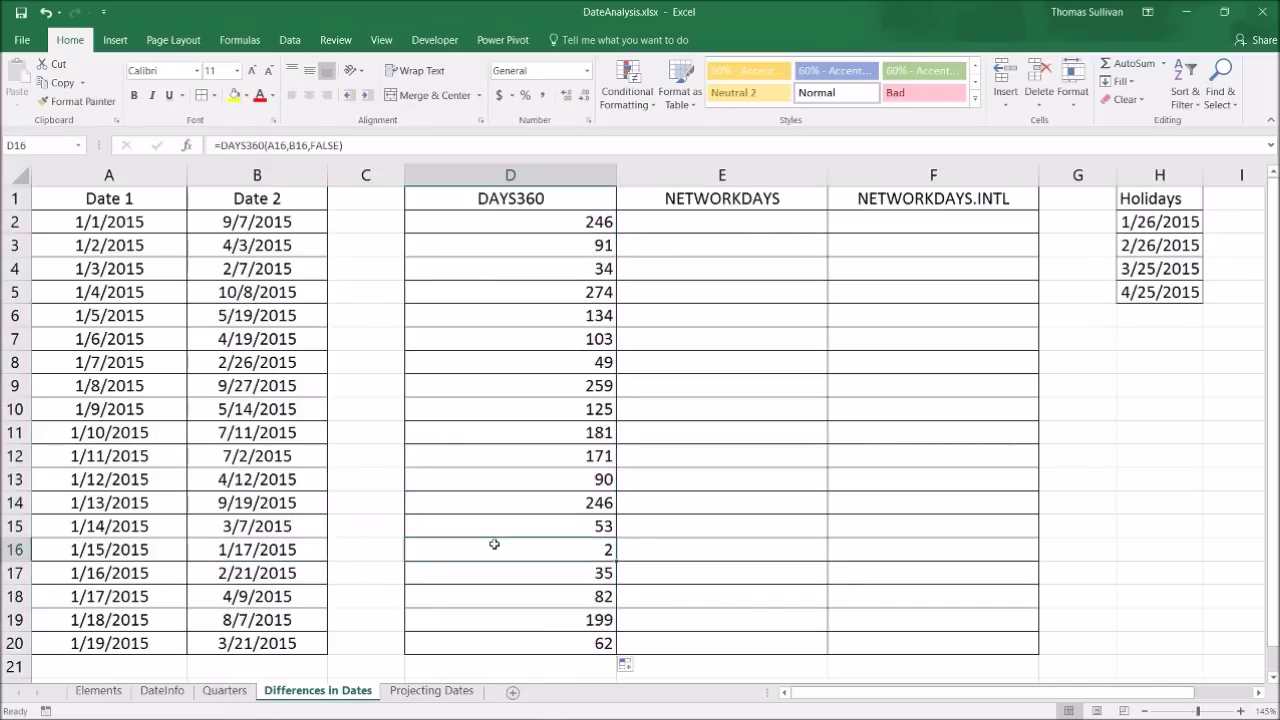
left_click_drag(88, 548, 720, 549)
left_click(530, 549)
left_click_drag(549, 346, 104, 342)
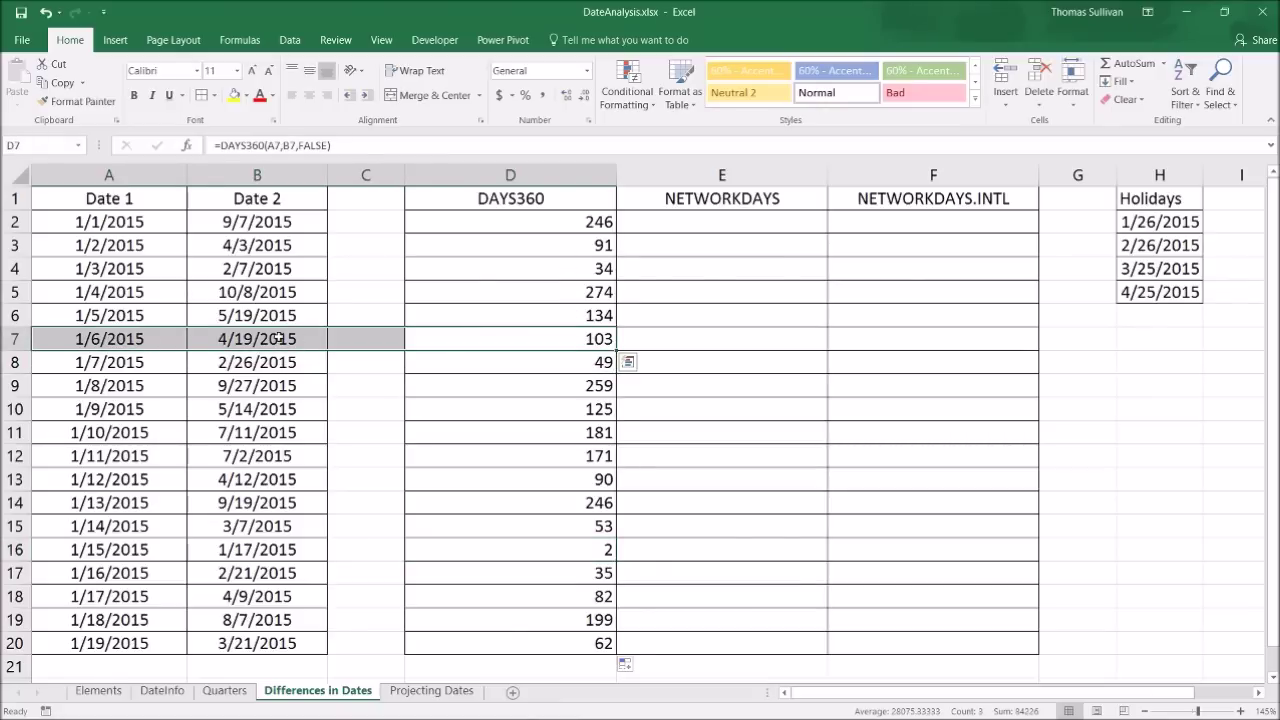
Write the formula =NETWORKDAYS(A2,B2,H2:H5) in E2, using the listed Holidays as the holidays argument.
left_click(729, 213)
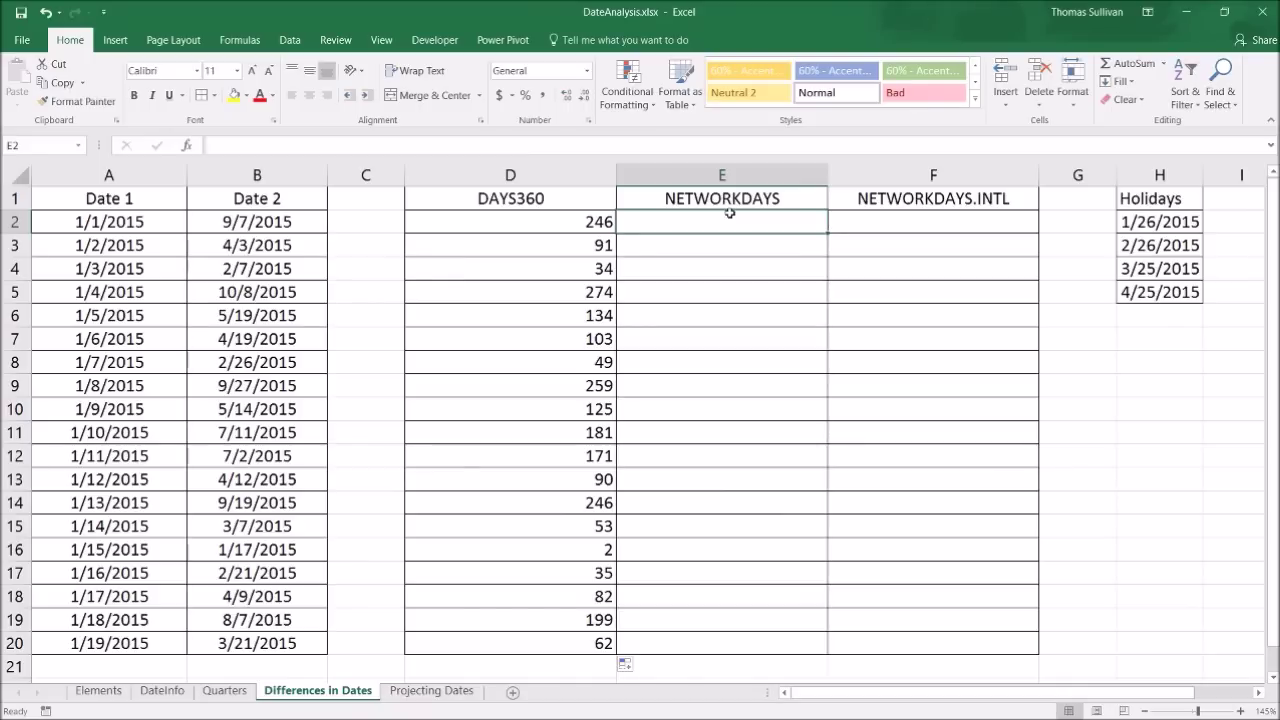
type("=")
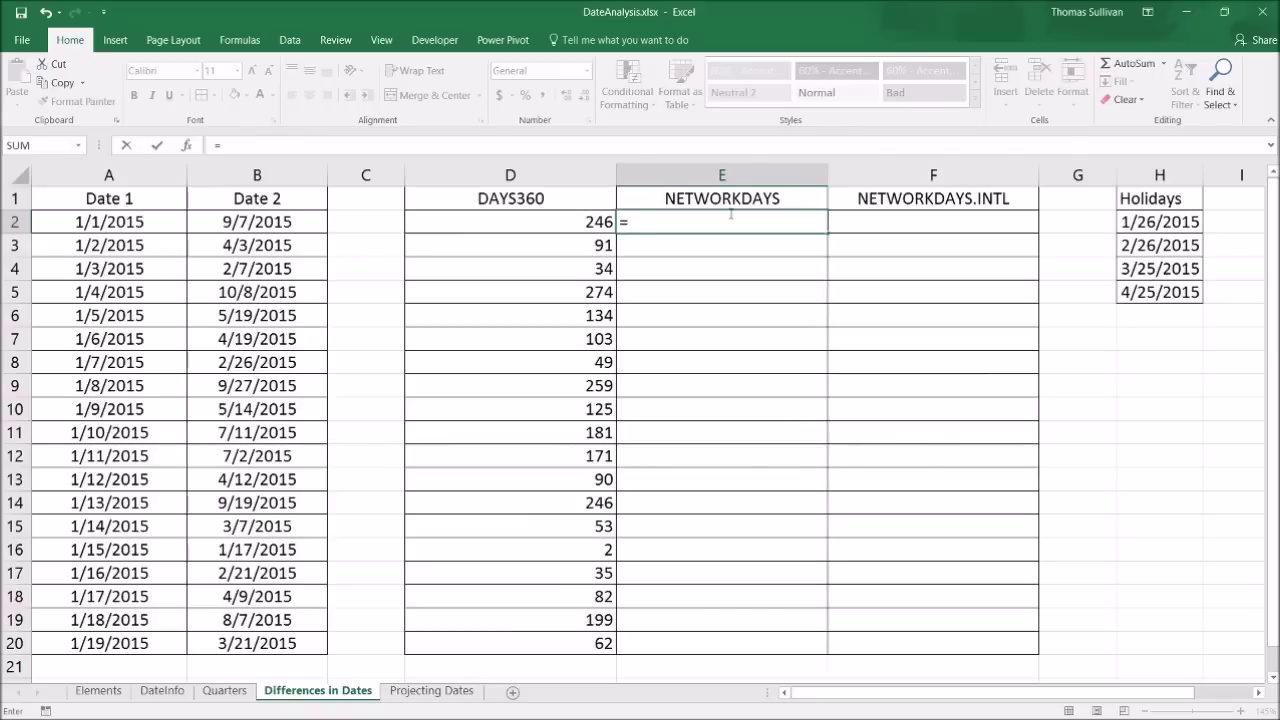
type("netwo")
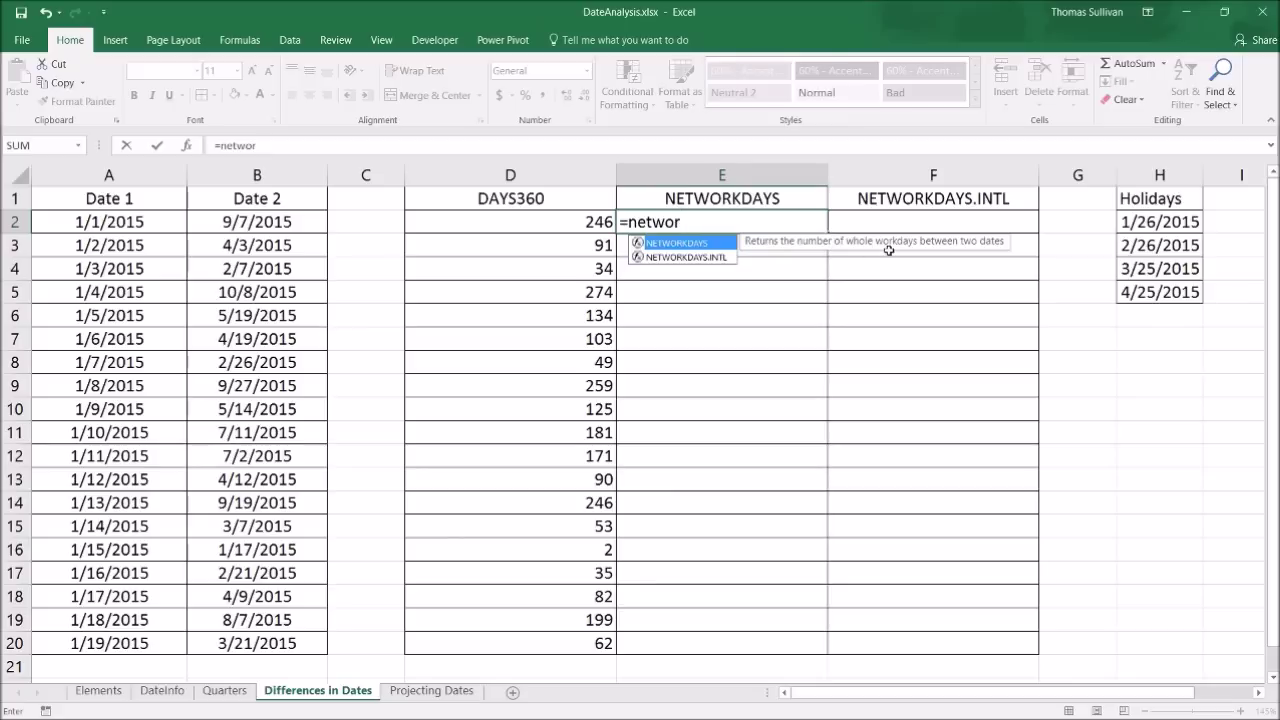
type("r")
key("Tab")
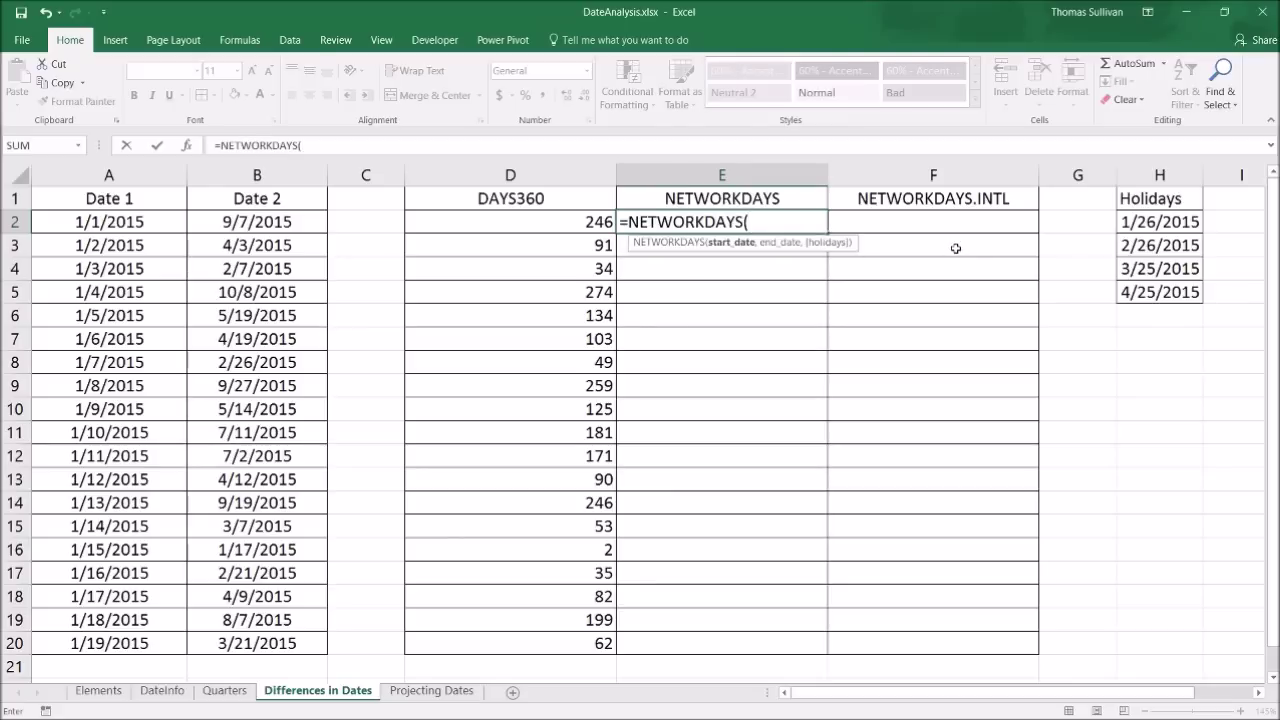
left_click(97, 222)
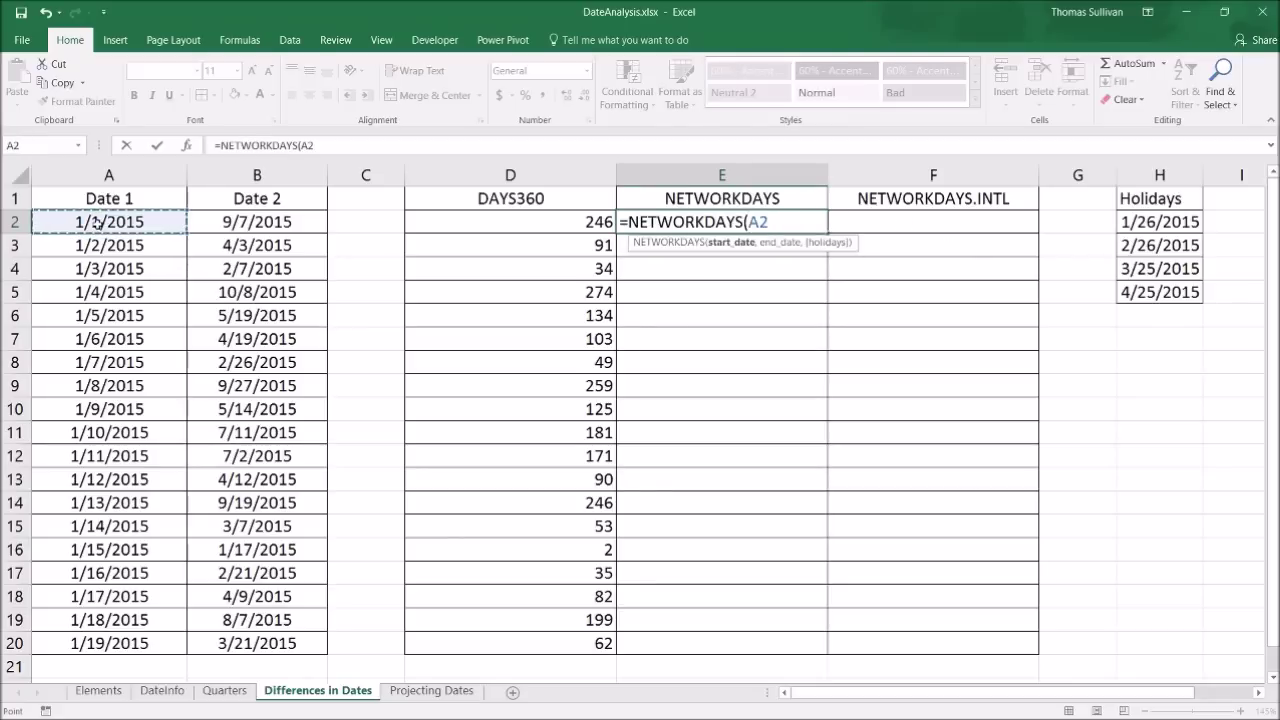
type(",")
left_click(279, 226)
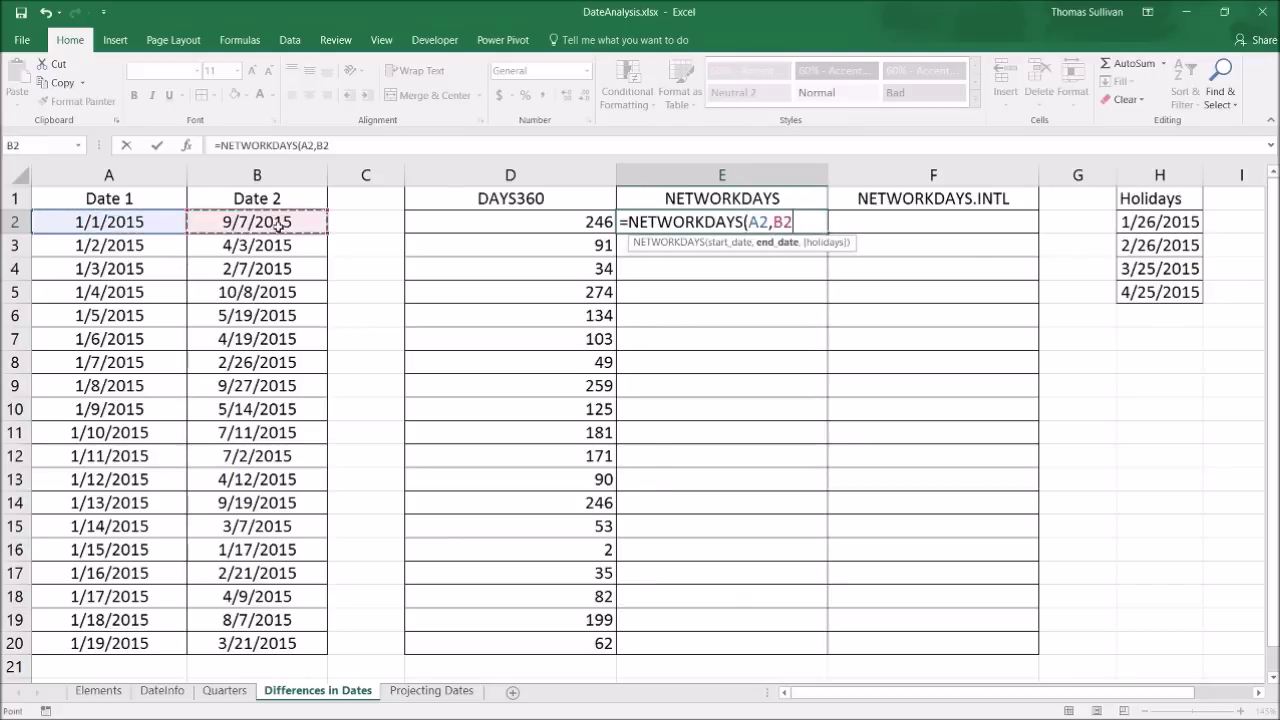
type(",")
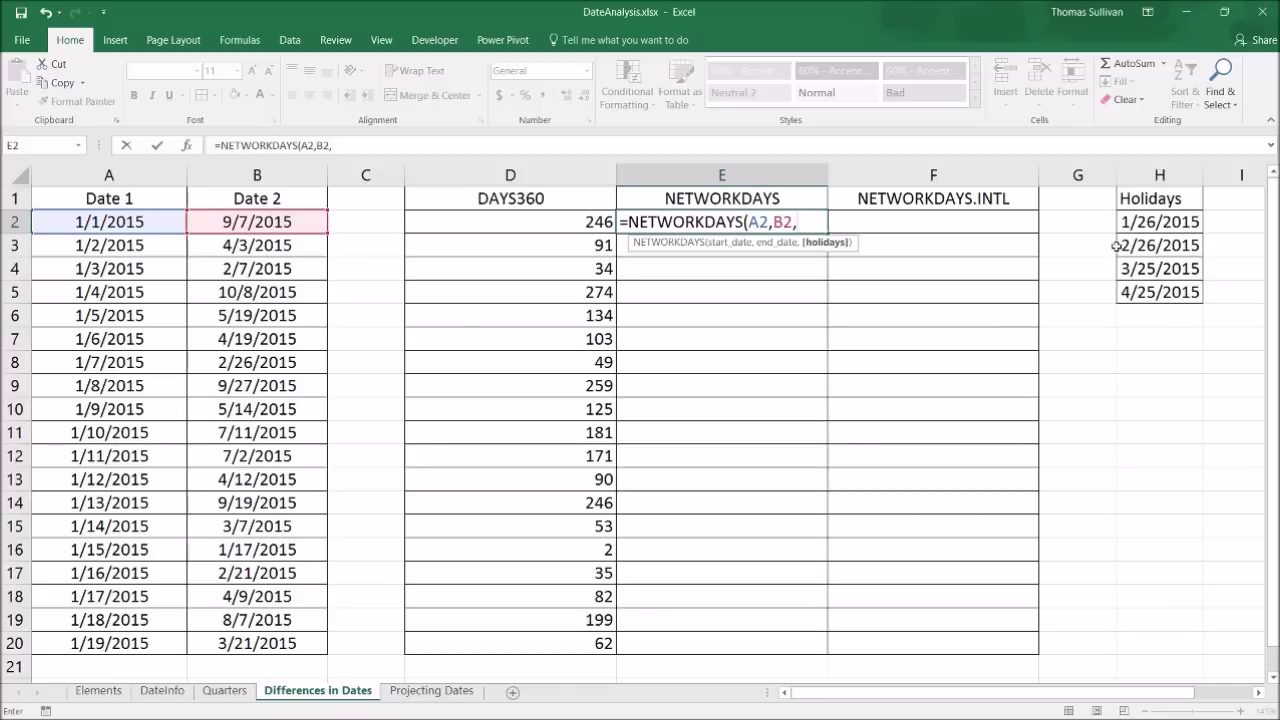
left_click_drag(1141, 219, 1131, 290)
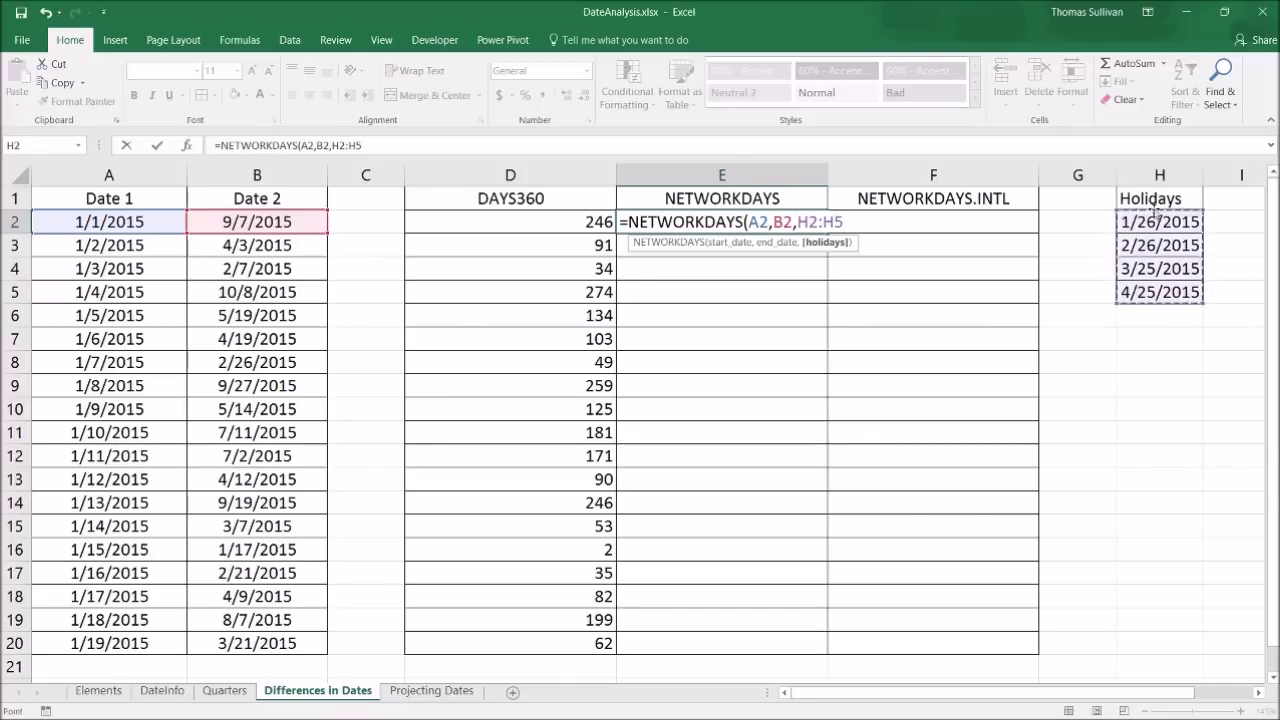
type(")")
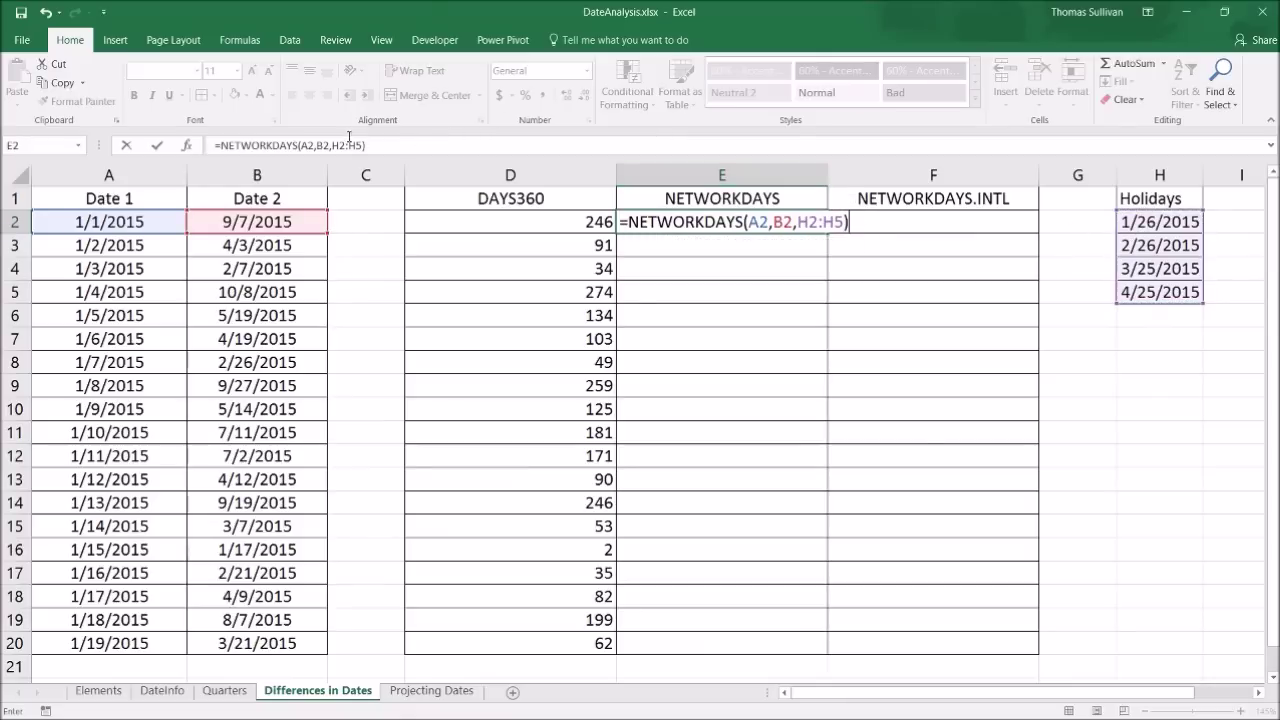
Make the holidays range in the E2 formula absolute as $H$2:$H$5 and commit the formula.
left_click_drag(363, 145, 333, 145)
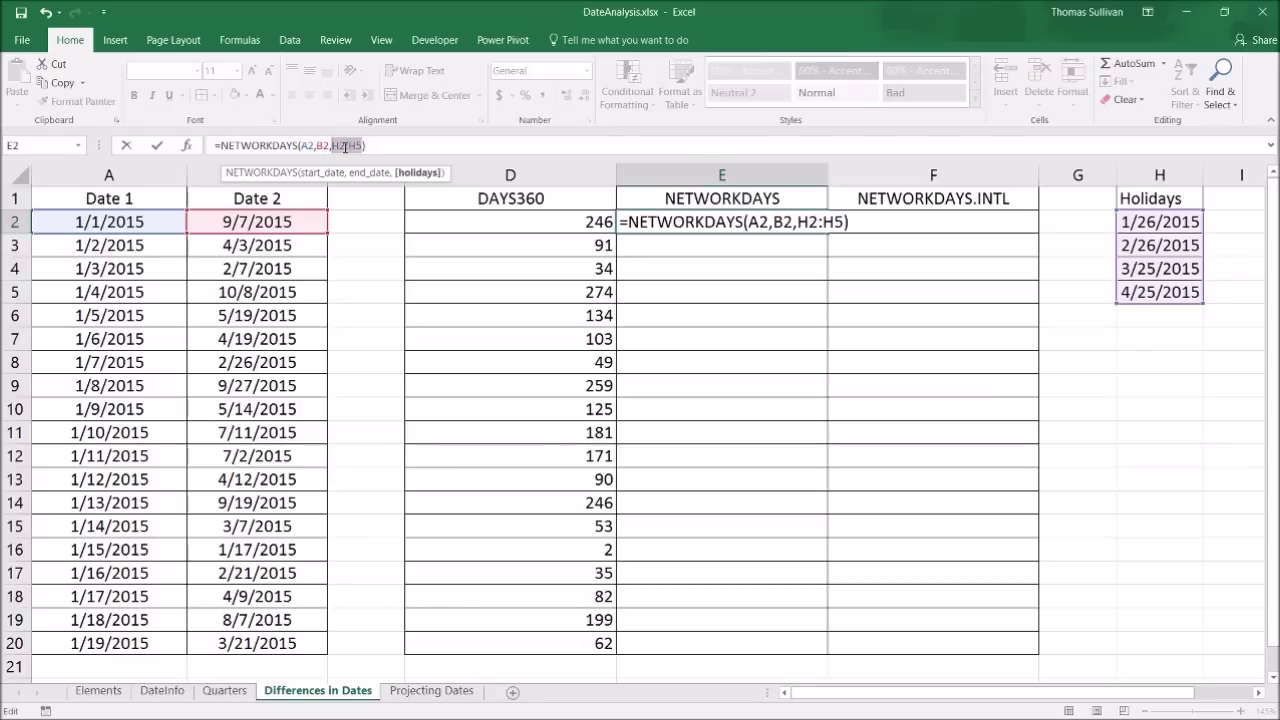
key("F4")
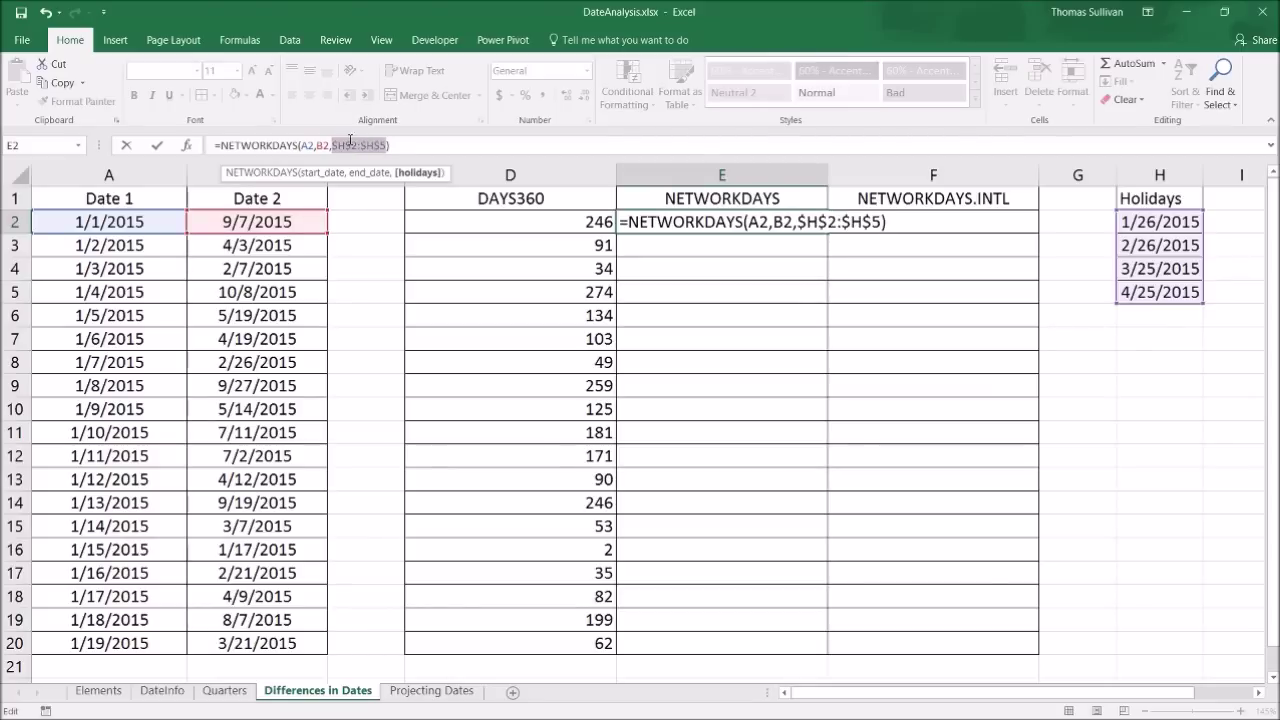
left_click(336, 145)
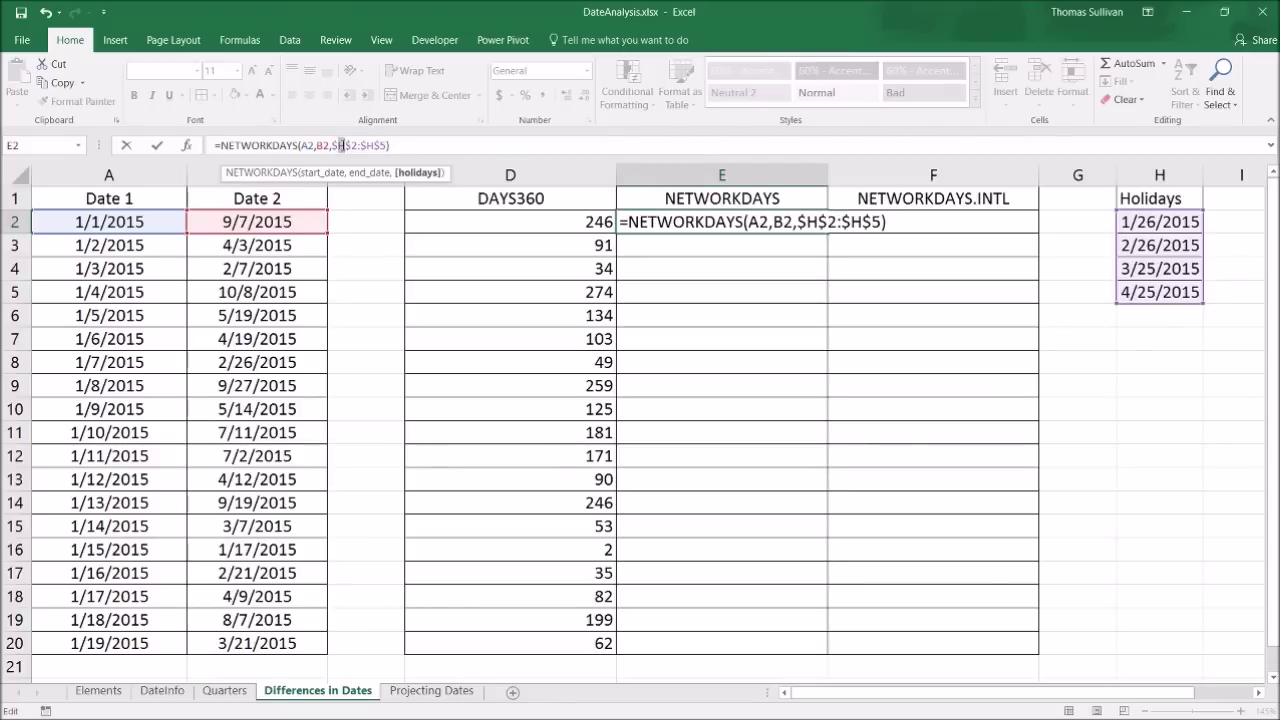
left_click_drag(342, 145, 361, 145)
left_click(381, 145)
key("Return")
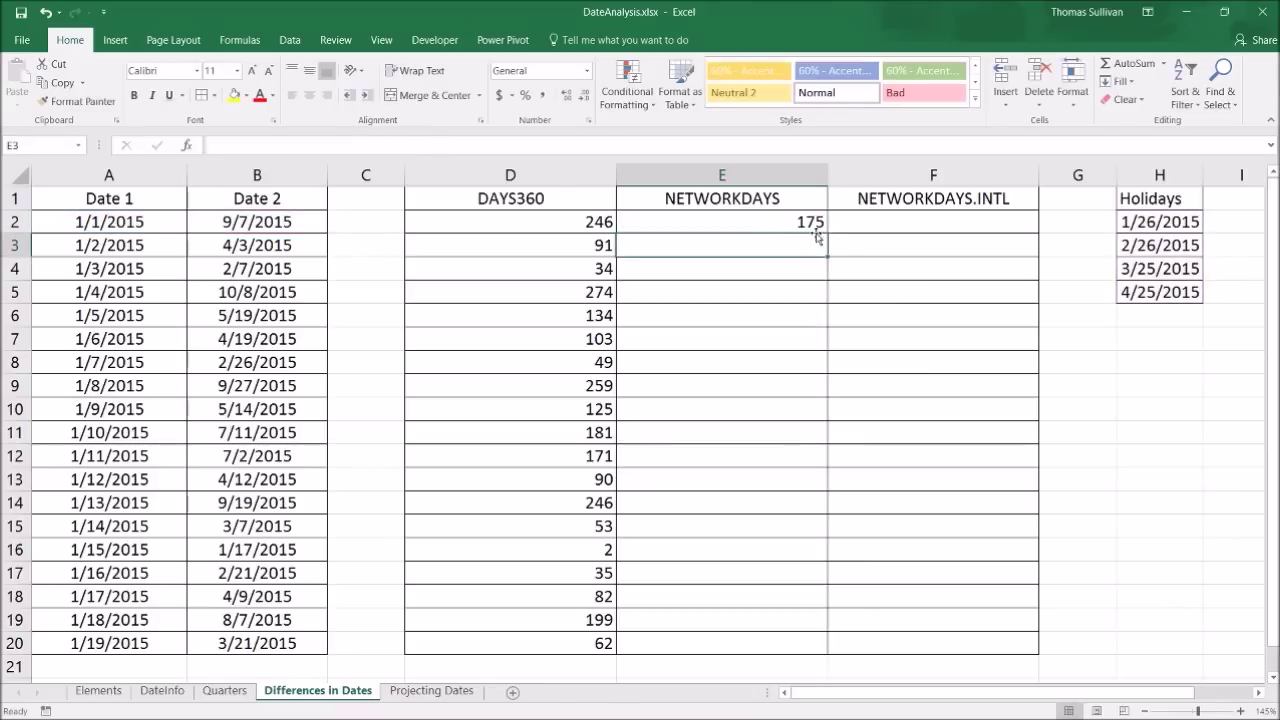
Fill the NETWORKDAYS formula from E2 down through E20.
left_click(768, 212)
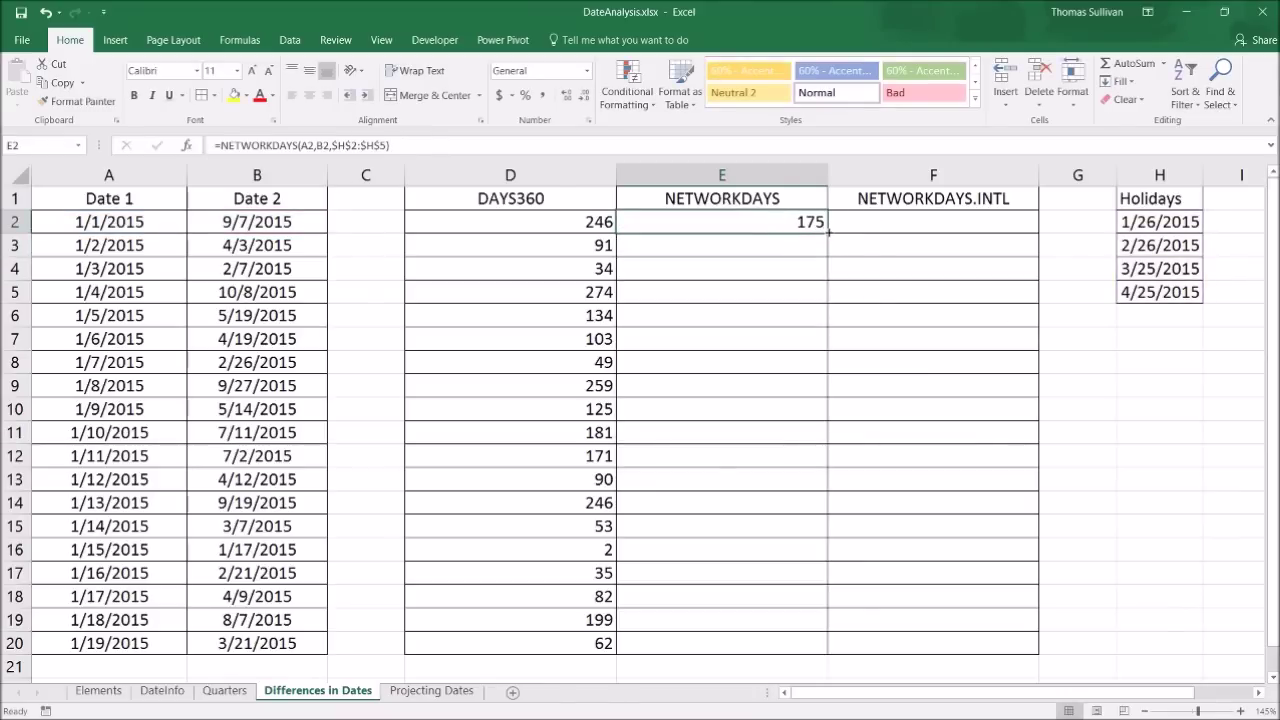
left_click_drag(560, 222, 590, 643)
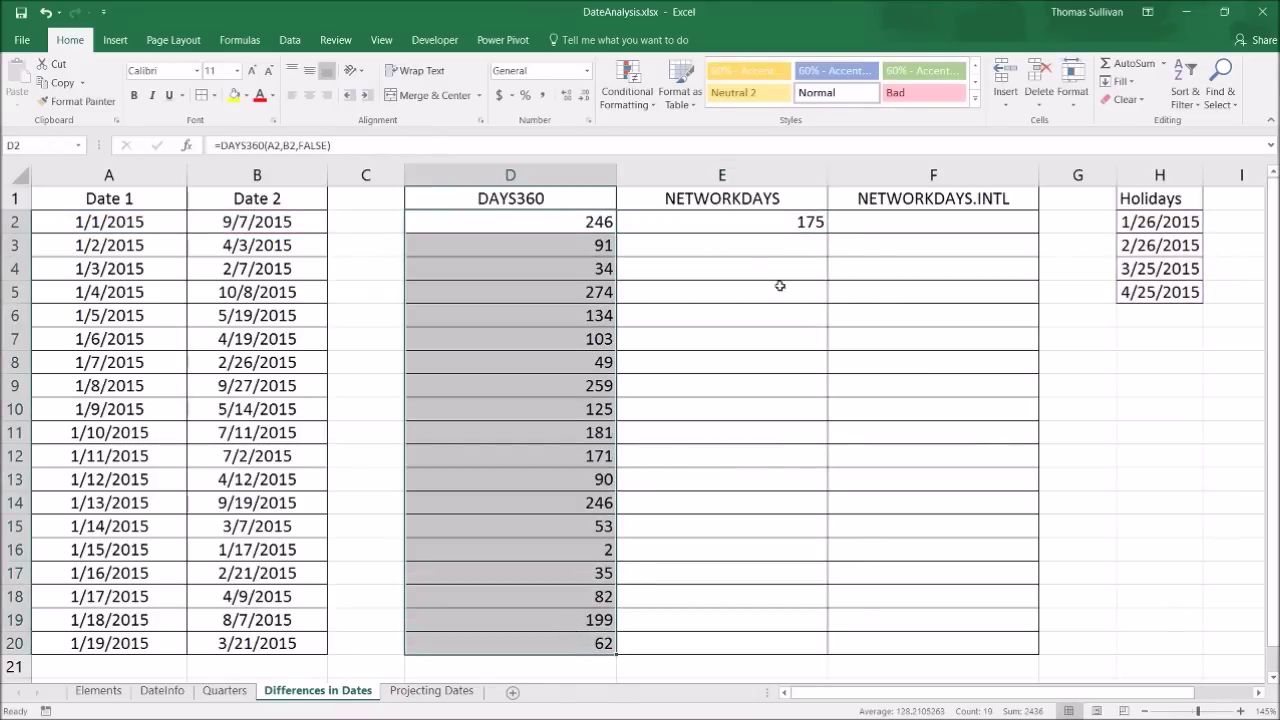
left_click(752, 220)
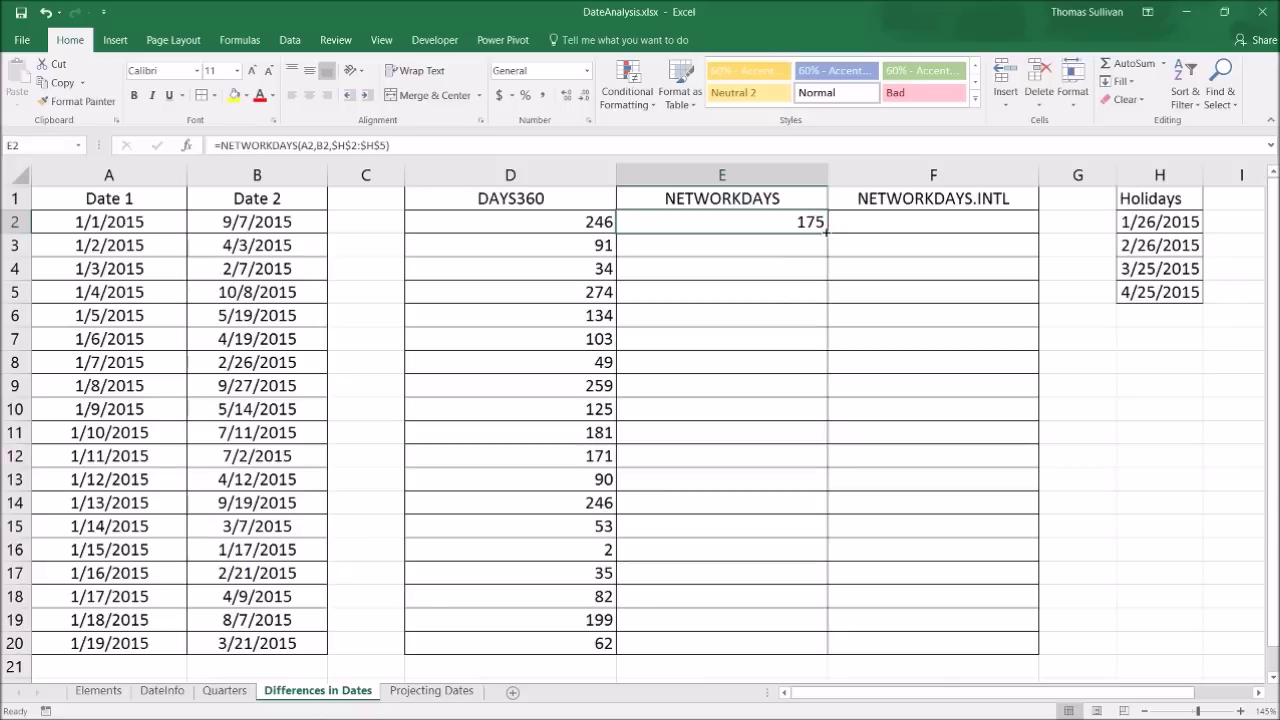
double_click(826, 232)
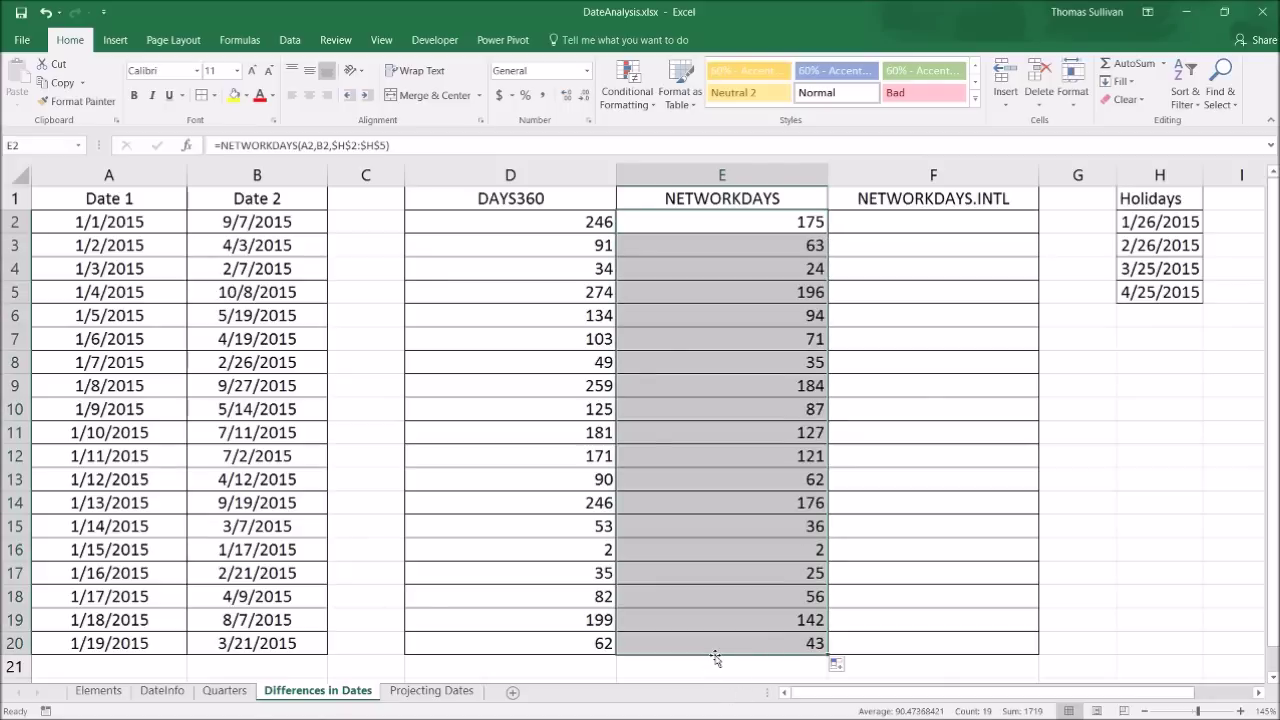
Begin a NETWORKDAYS.INTL formula in F2 with A2 as start date, B2 as end date and weekend option 3 (Monday, Tuesday).
left_click(882, 224)
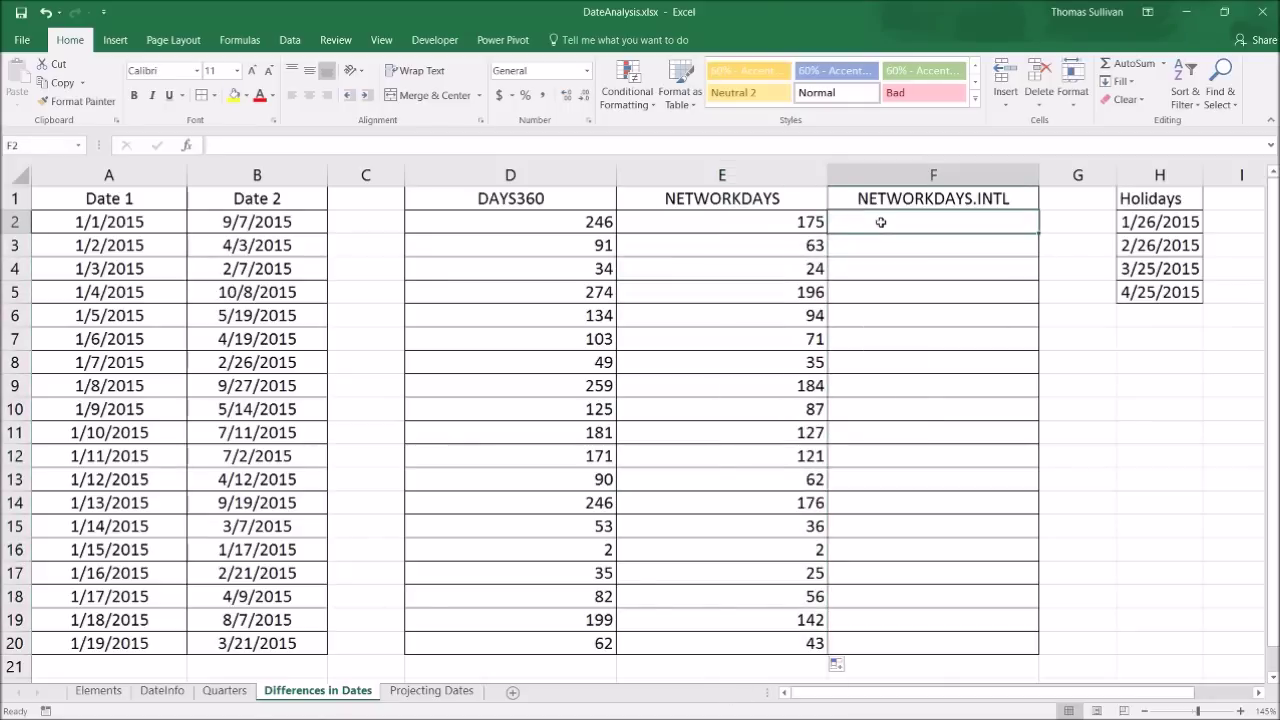
left_click(799, 223)
left_click(862, 229)
type("=")
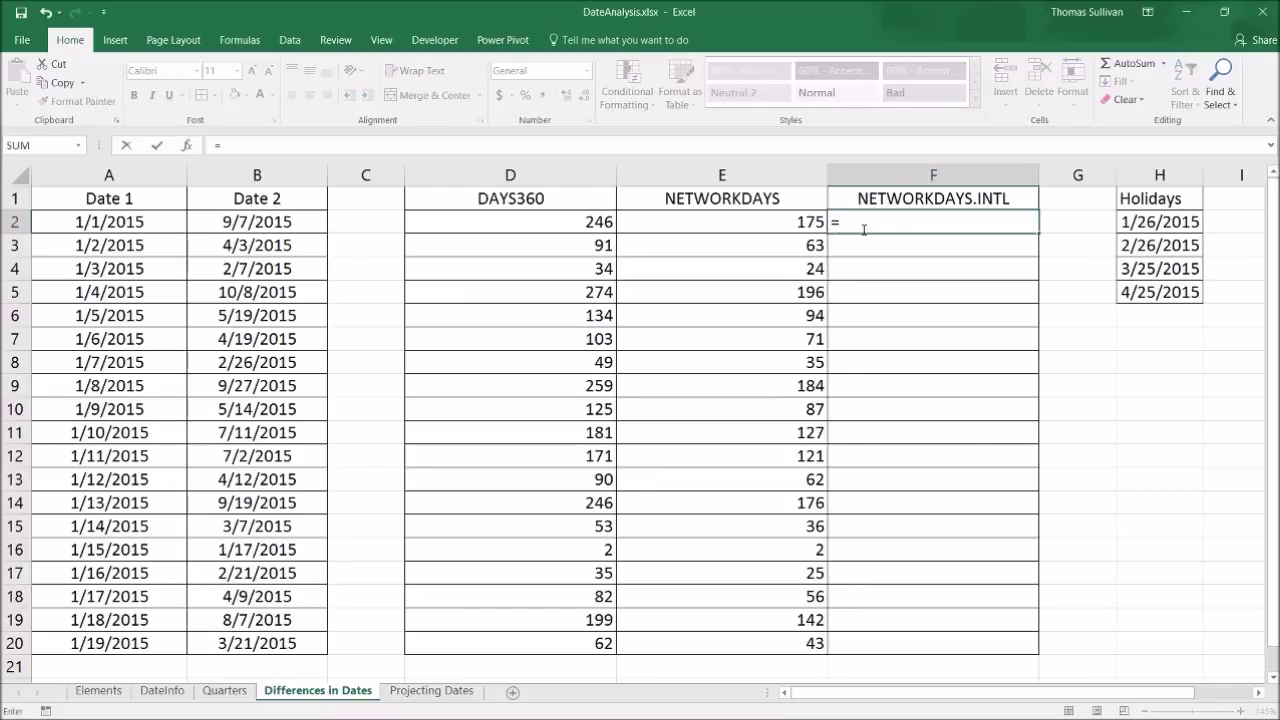
type("network")
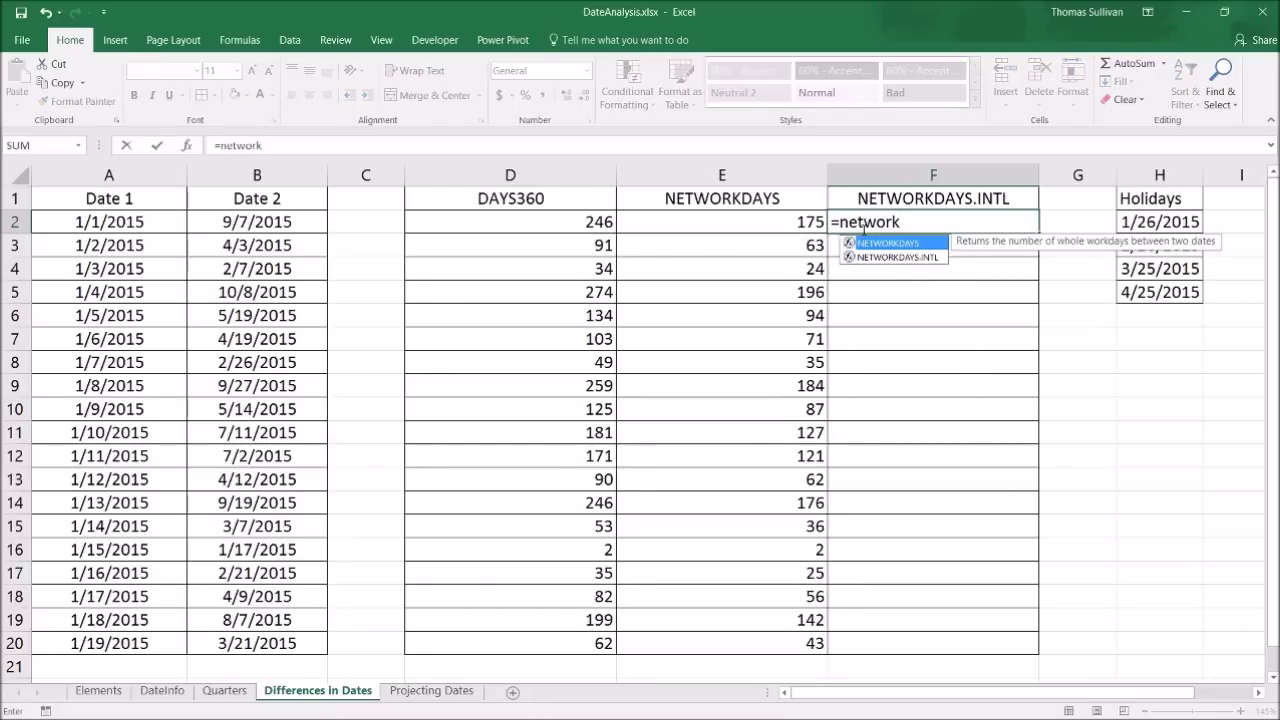
key("Down")
key("Tab")
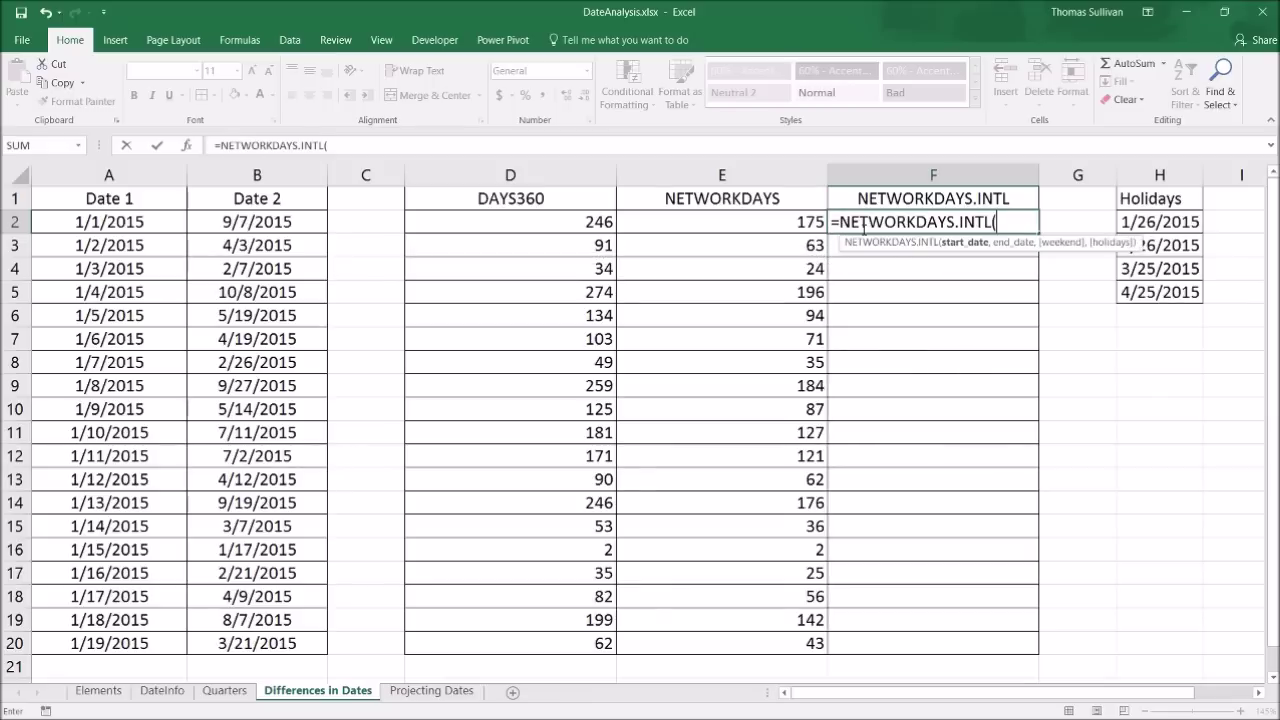
left_click(137, 222)
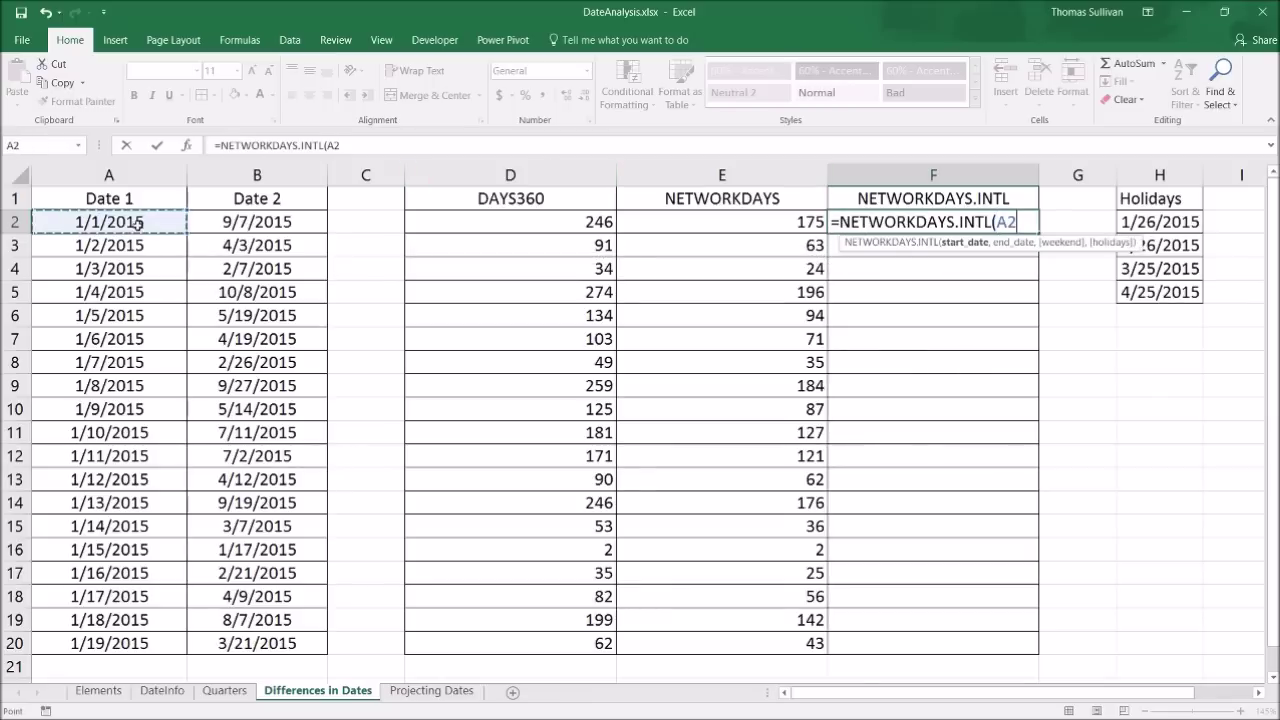
type(",")
left_click(256, 221)
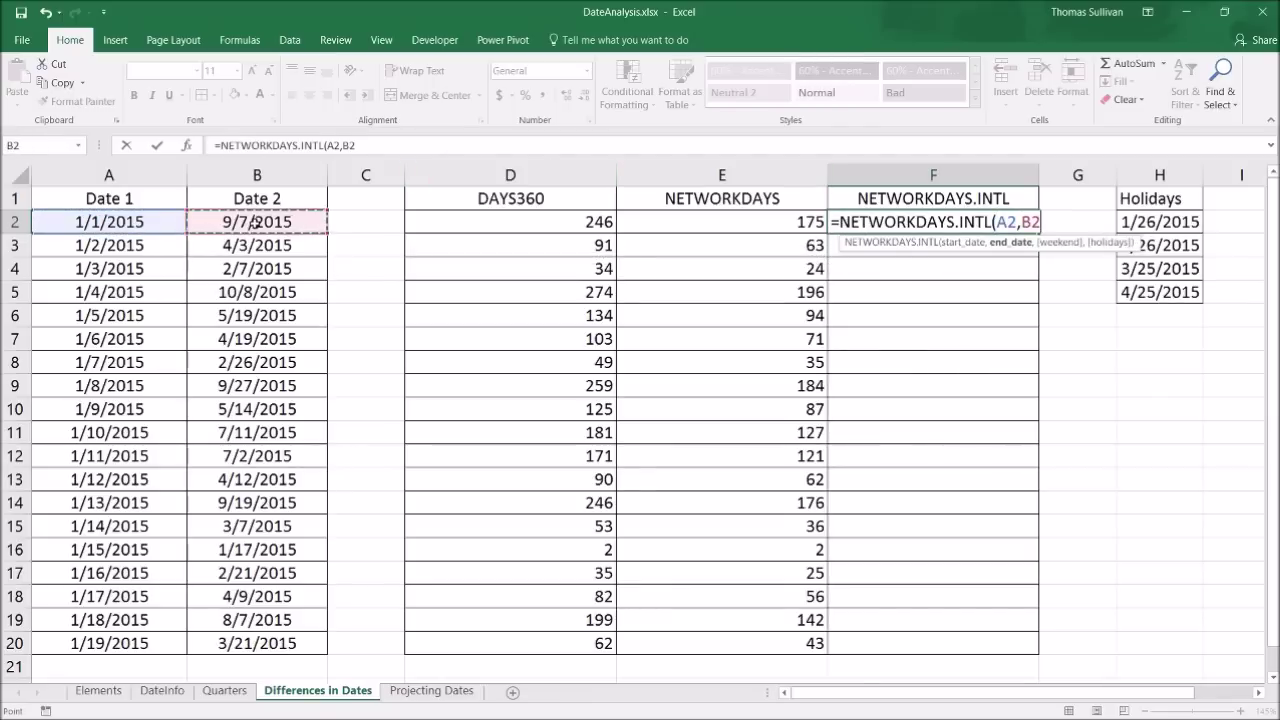
type(",3")
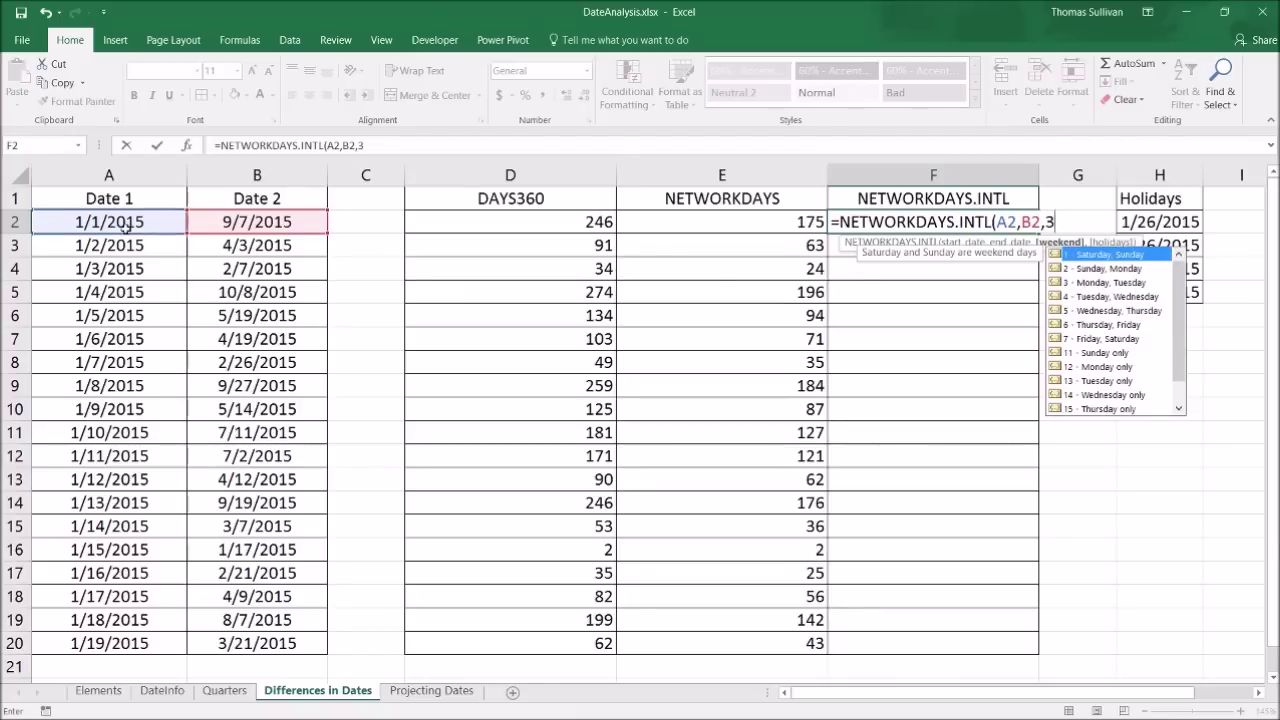
type(",")
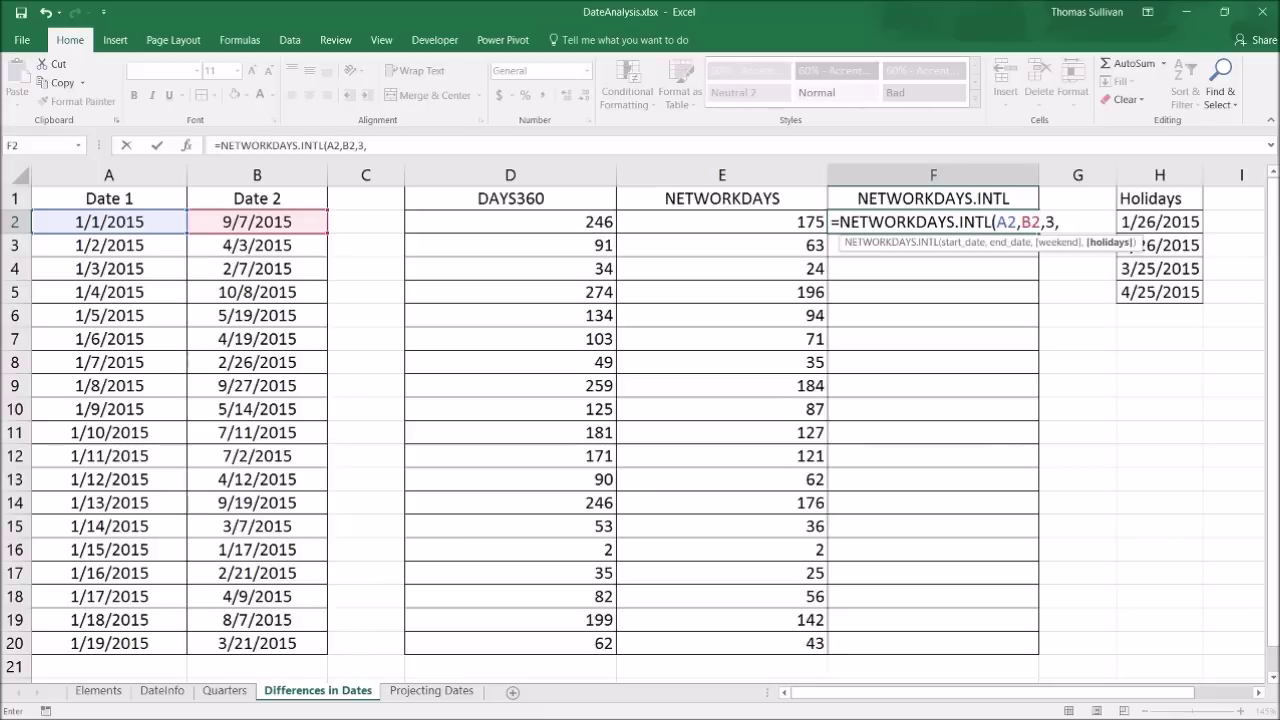
left_click_drag(1176, 218, 1178, 292)
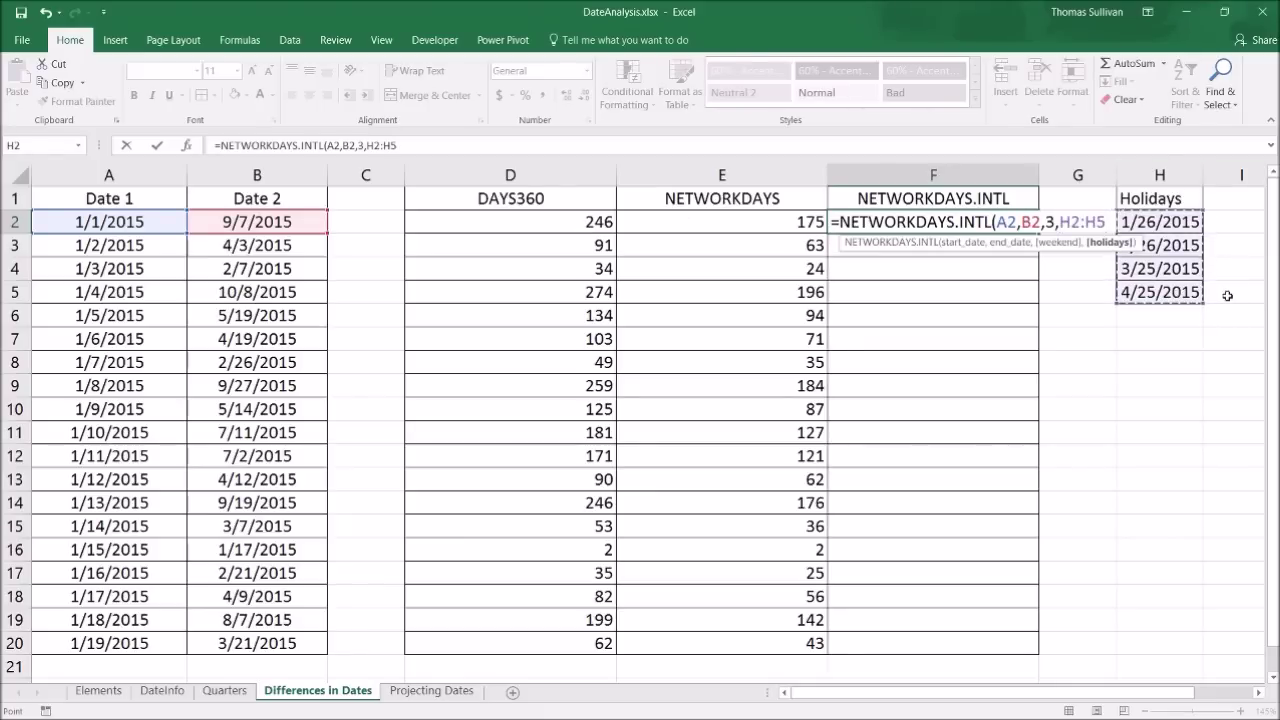
key("BackSpace")
key("BackSpace")
key("BackSpace")
key("BackSpace")
key("BackSpace")
key("BackSpace")
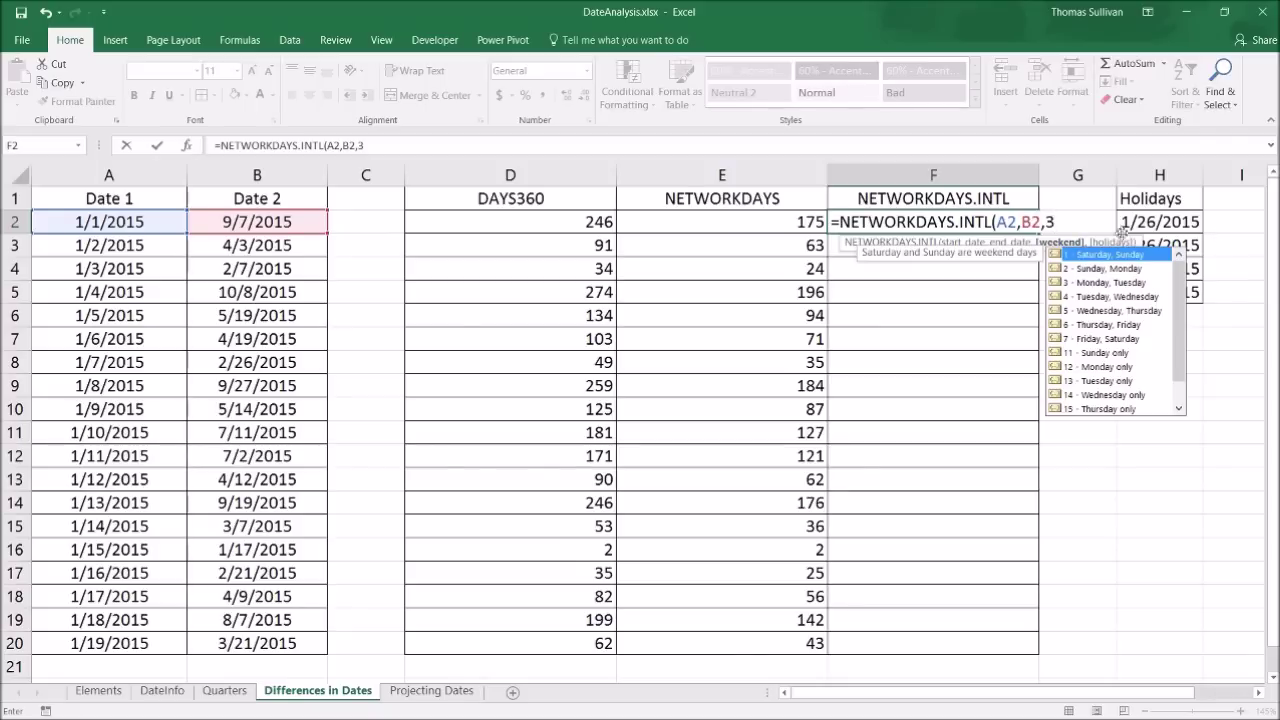
Complete F2 as =NETWORKDAYS.INTL(A2,B2,3) without a holidays argument and fill it down through F20.
type(")")
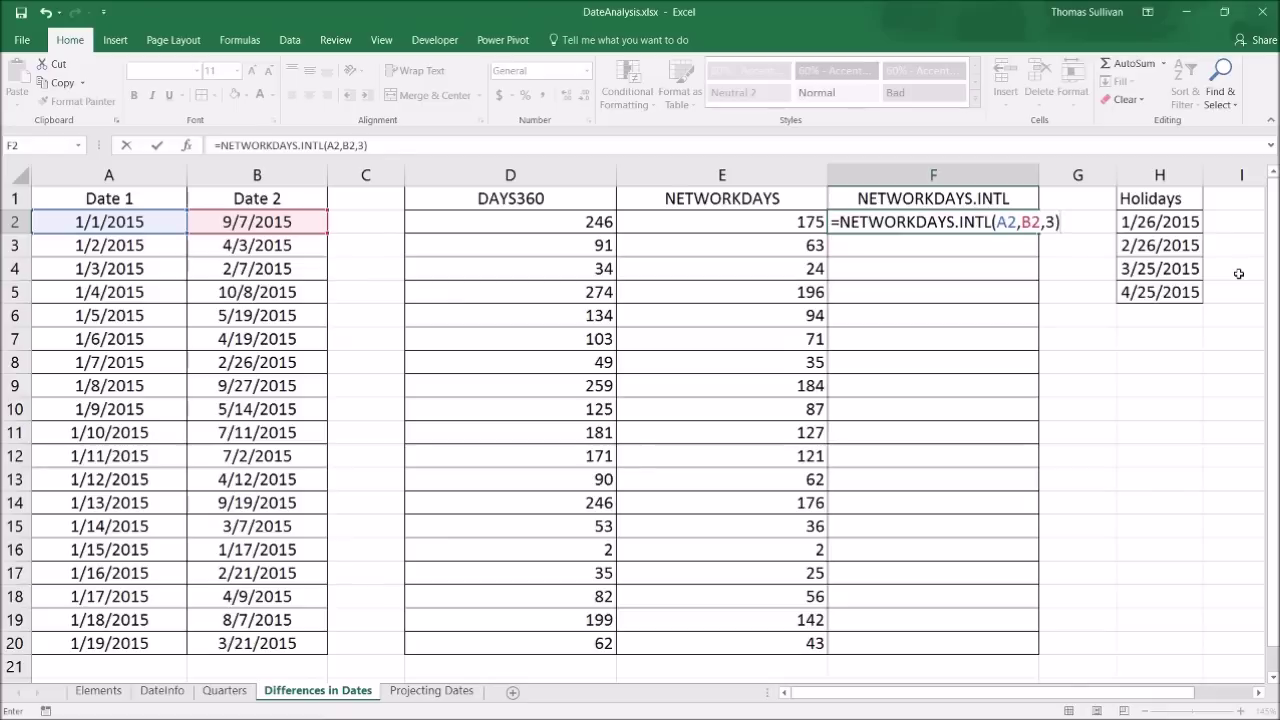
key("Return")
left_click(948, 218)
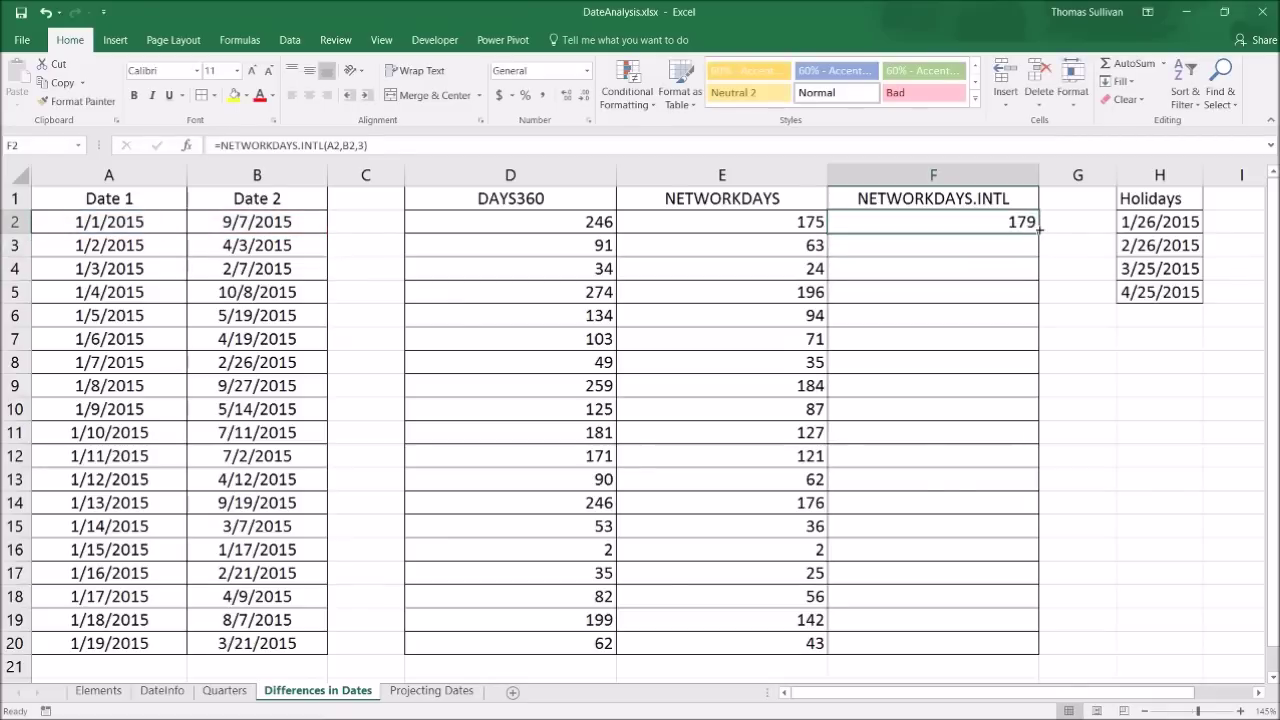
double_click(1038, 232)
Compare the weekend argument in F3's NETWORKDAYS.INTL formula with the holidays argument in E2's NETWORKDAYS formula.
left_click(990, 238)
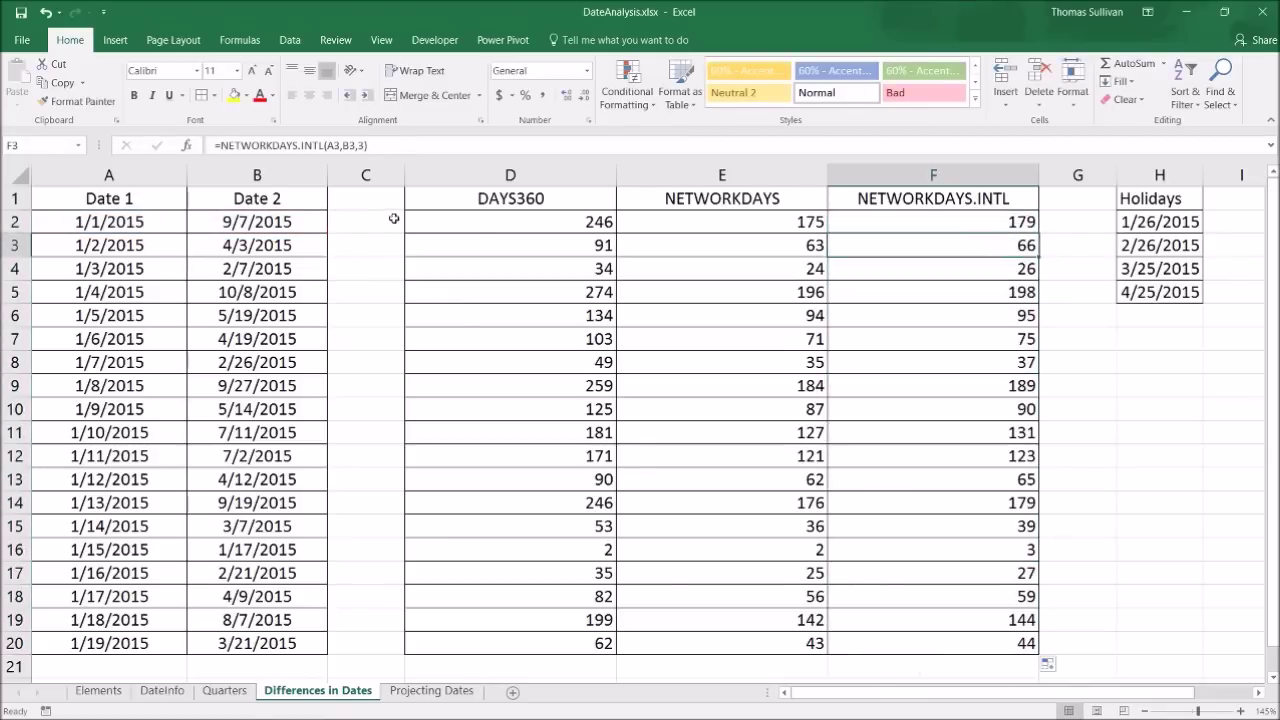
left_click(341, 145)
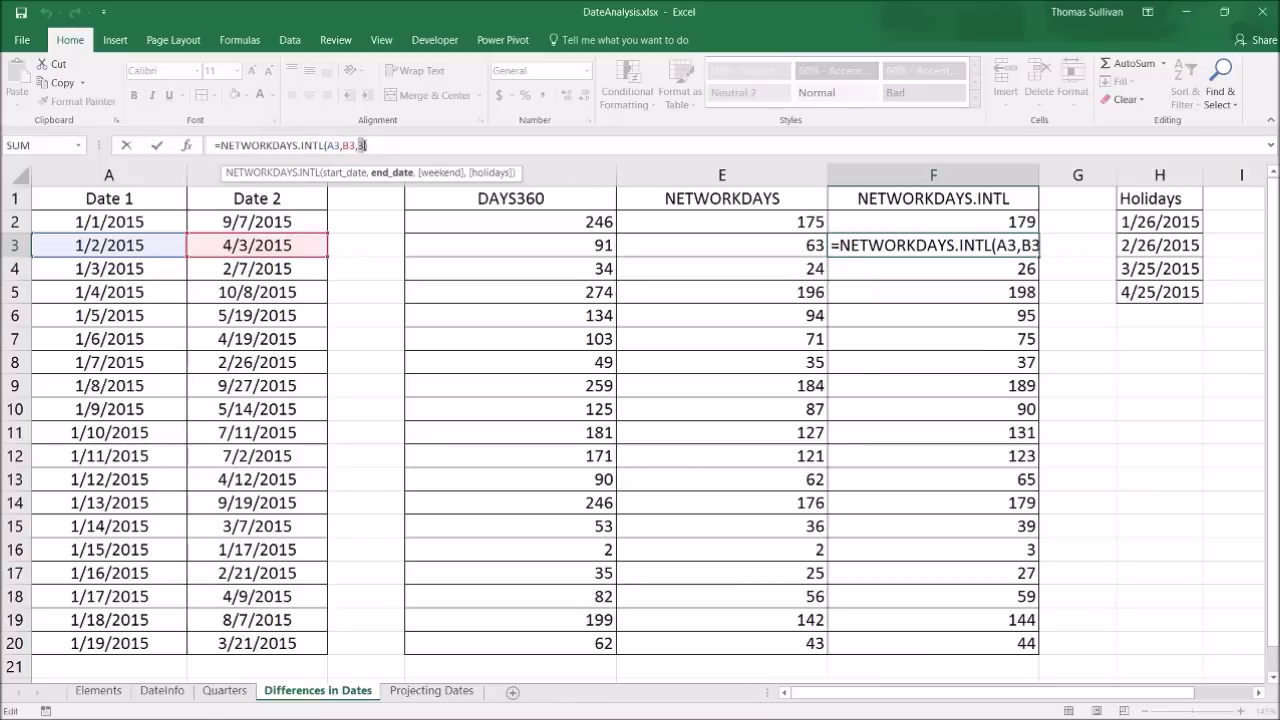
type(")")
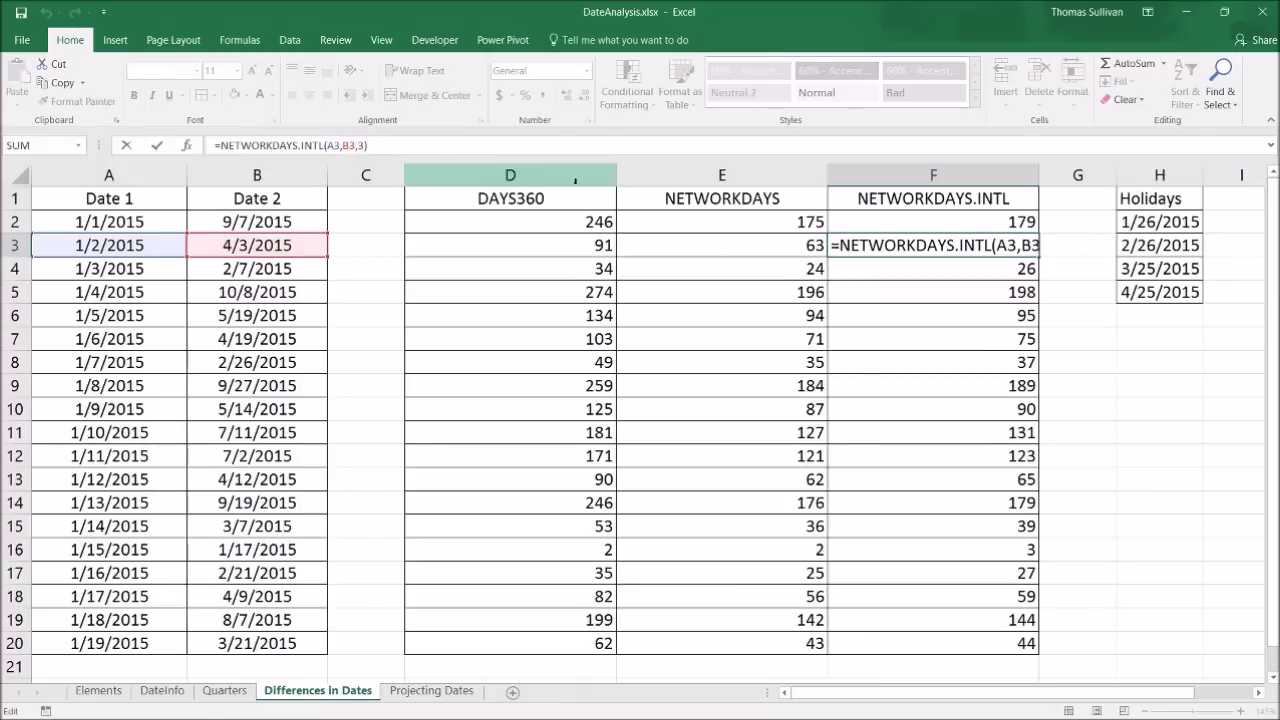
key("Return")
left_click(757, 214)
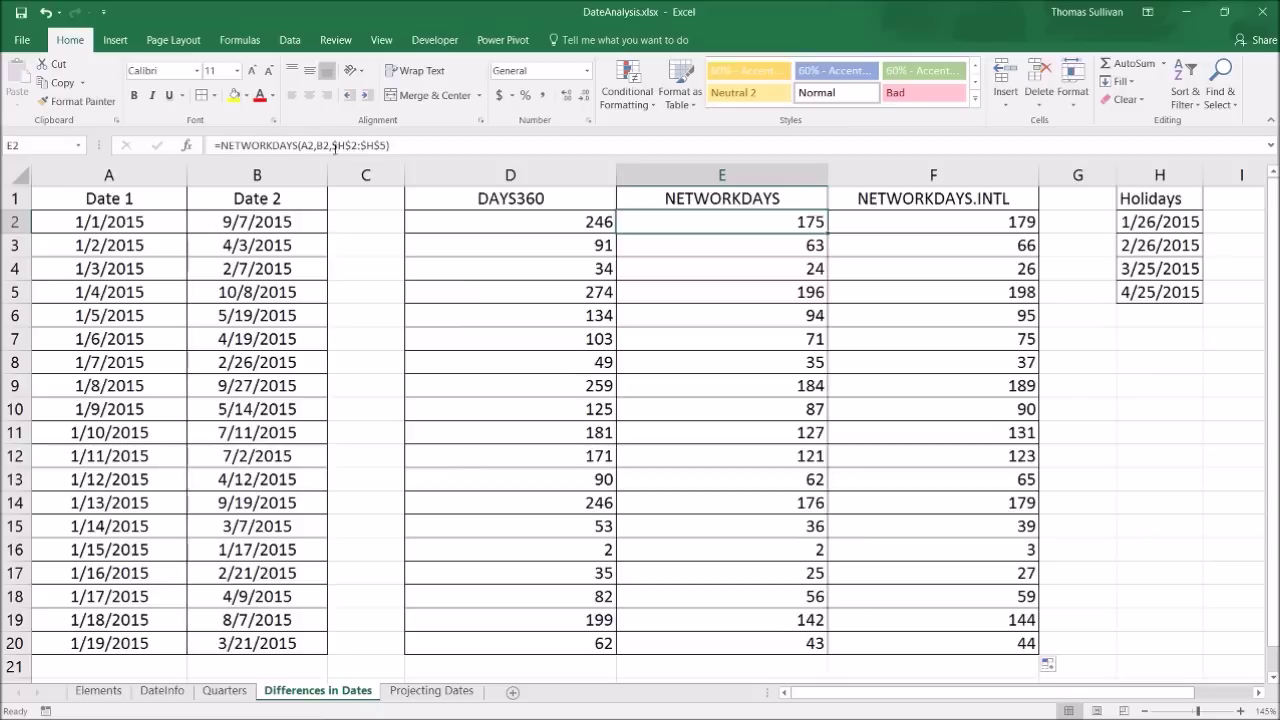
key("F2")
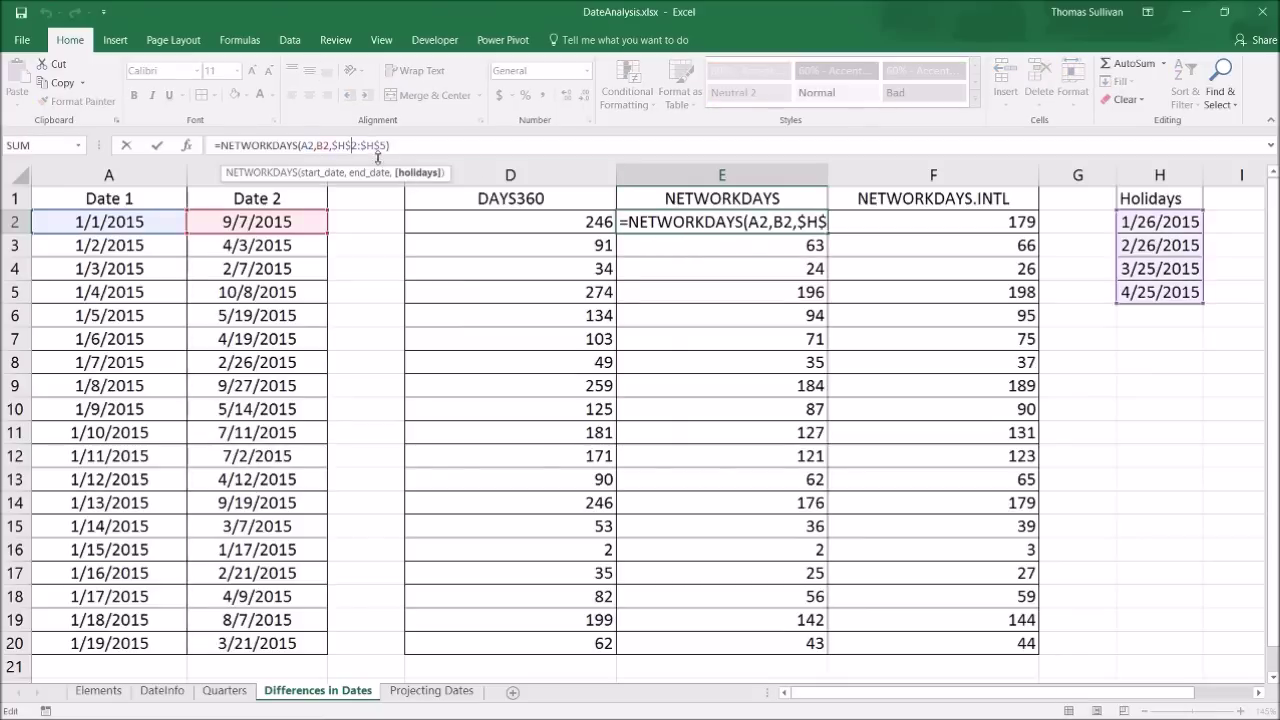
key("Escape")
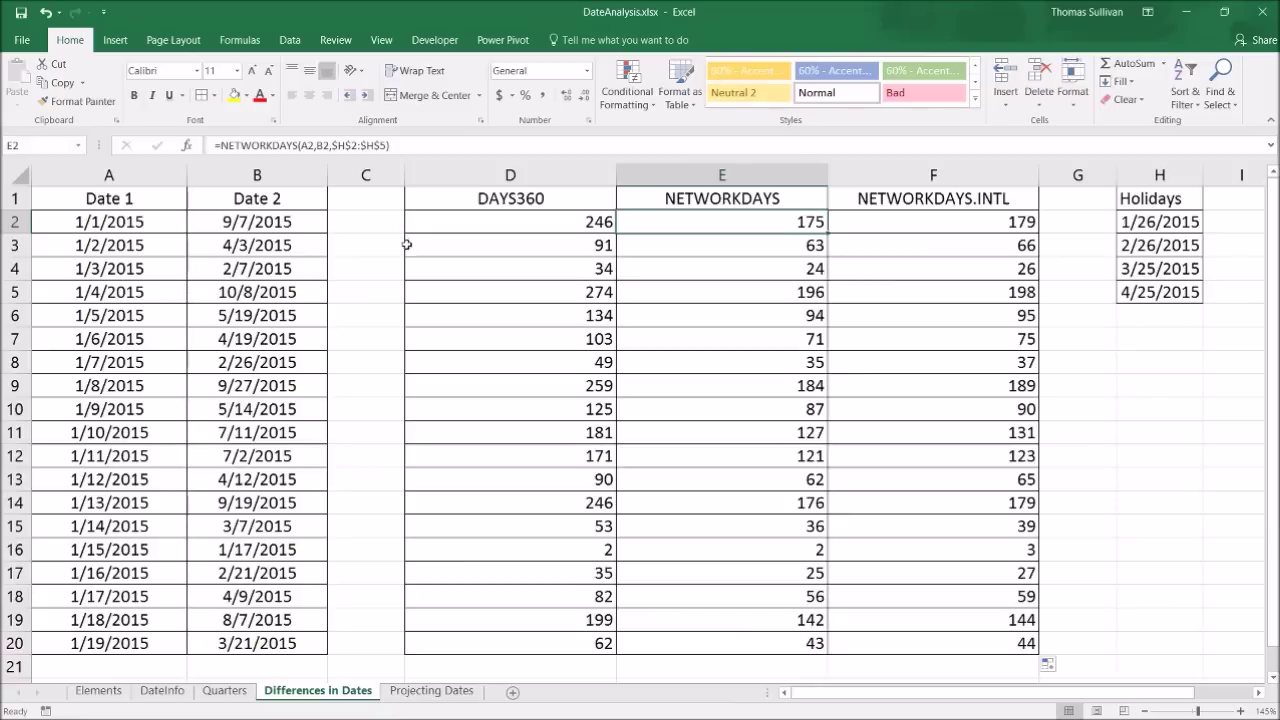
Switch to the Projecting Dates sheet.
left_click(417, 634)
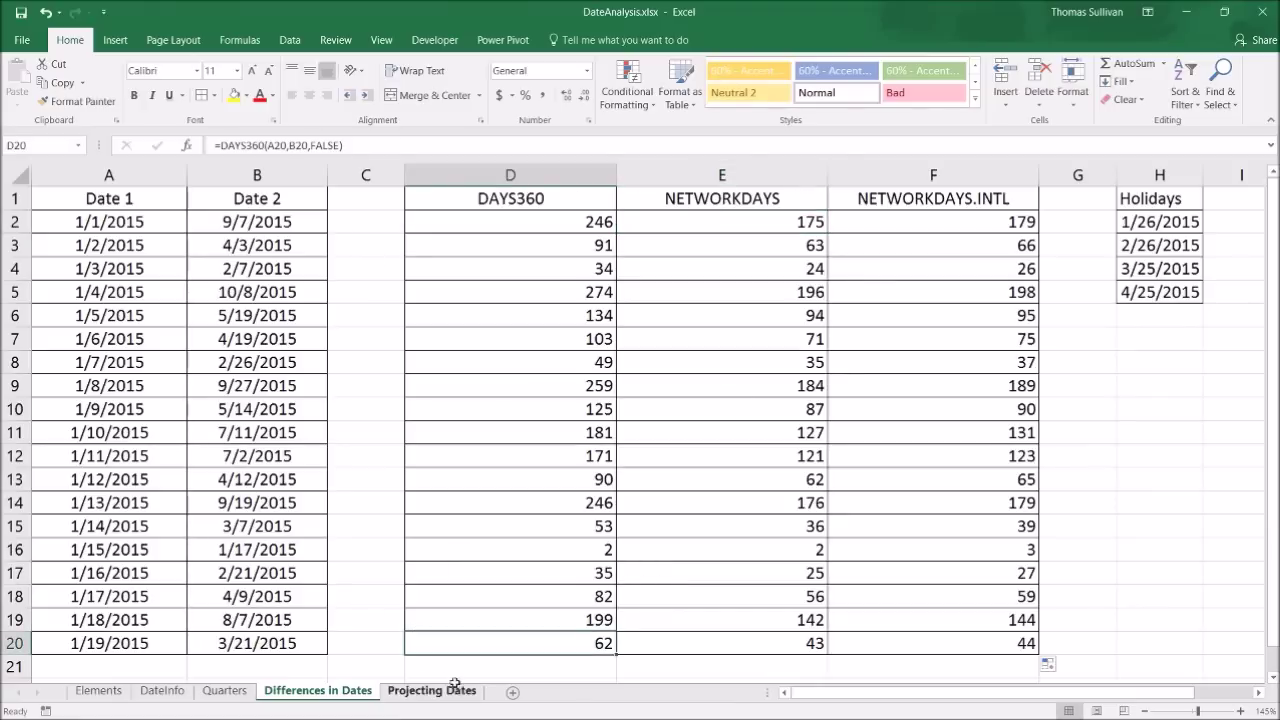
left_click(452, 691)
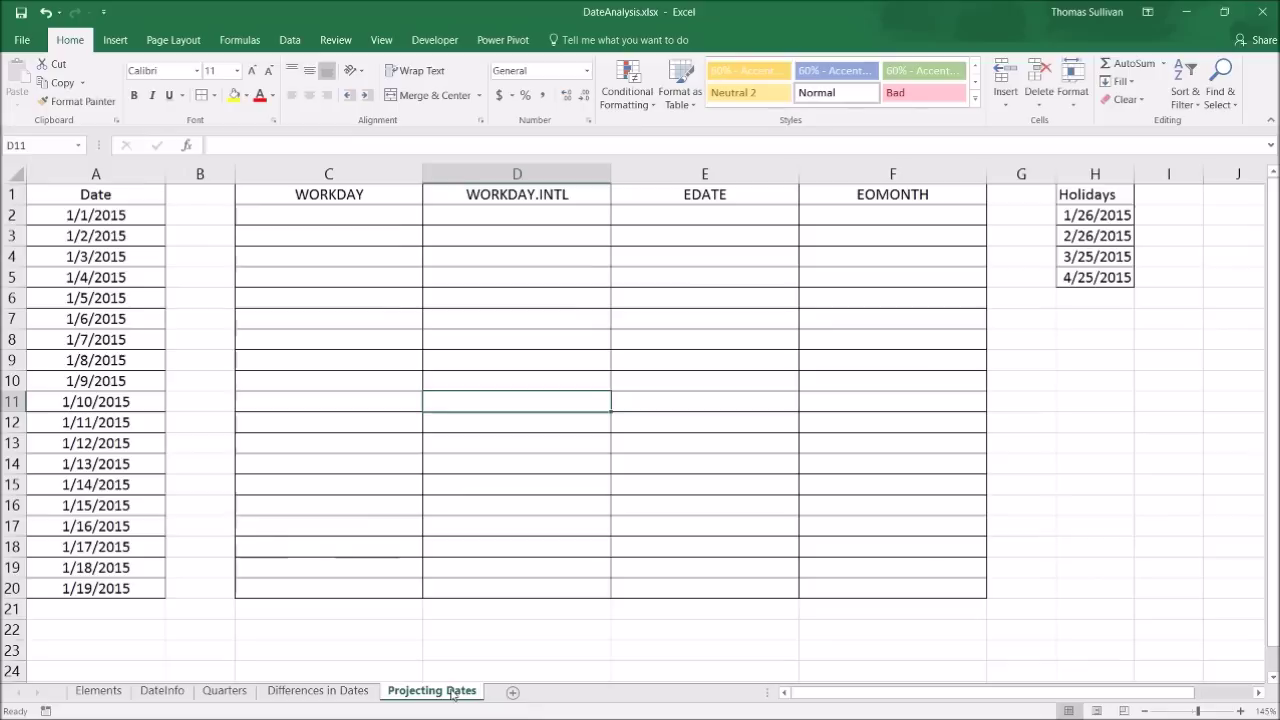
left_click(451, 606)
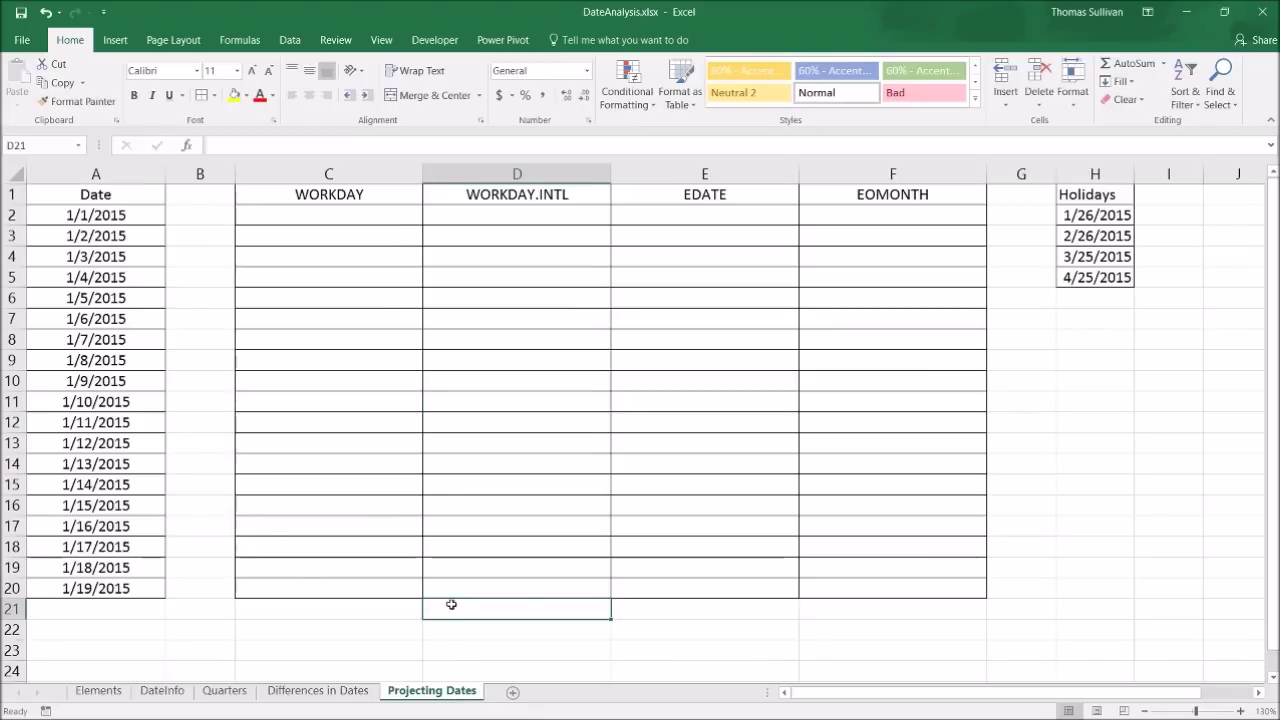
Begin a WORKDAY formula in C2 with A2 as the start date and 24 as the number of days.
left_click(284, 220)
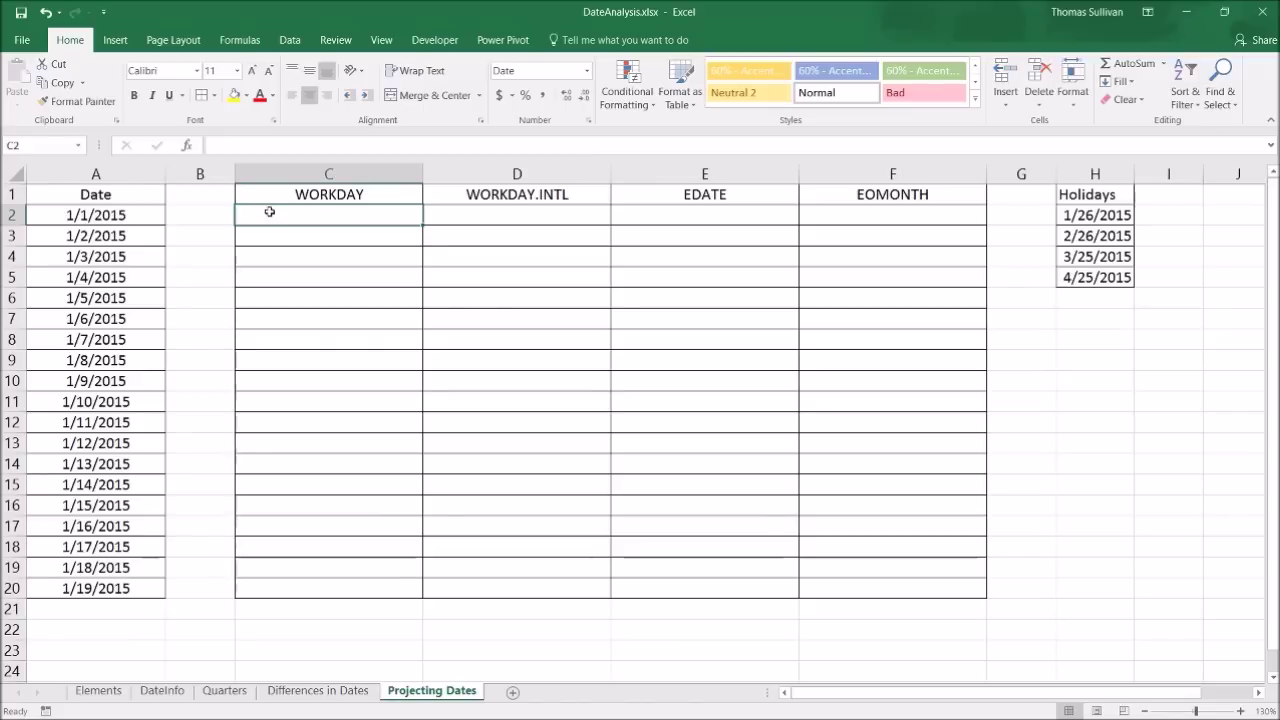
type("=")
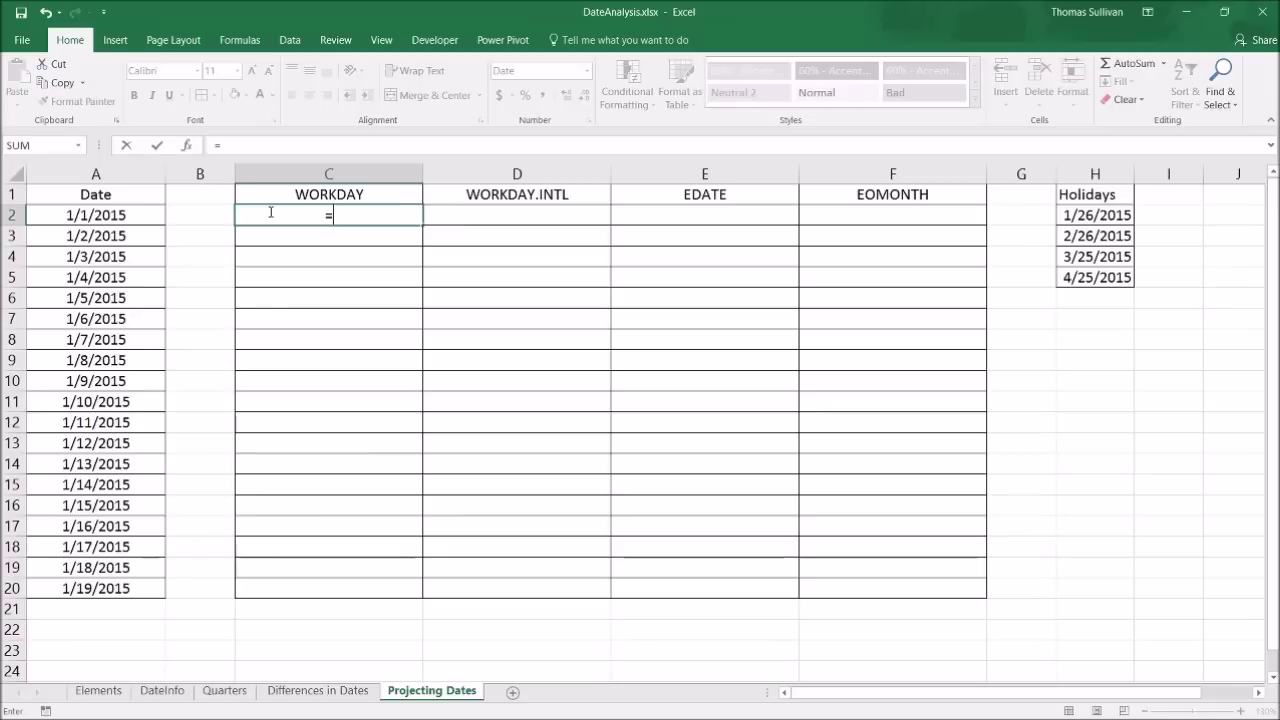
type("workd")
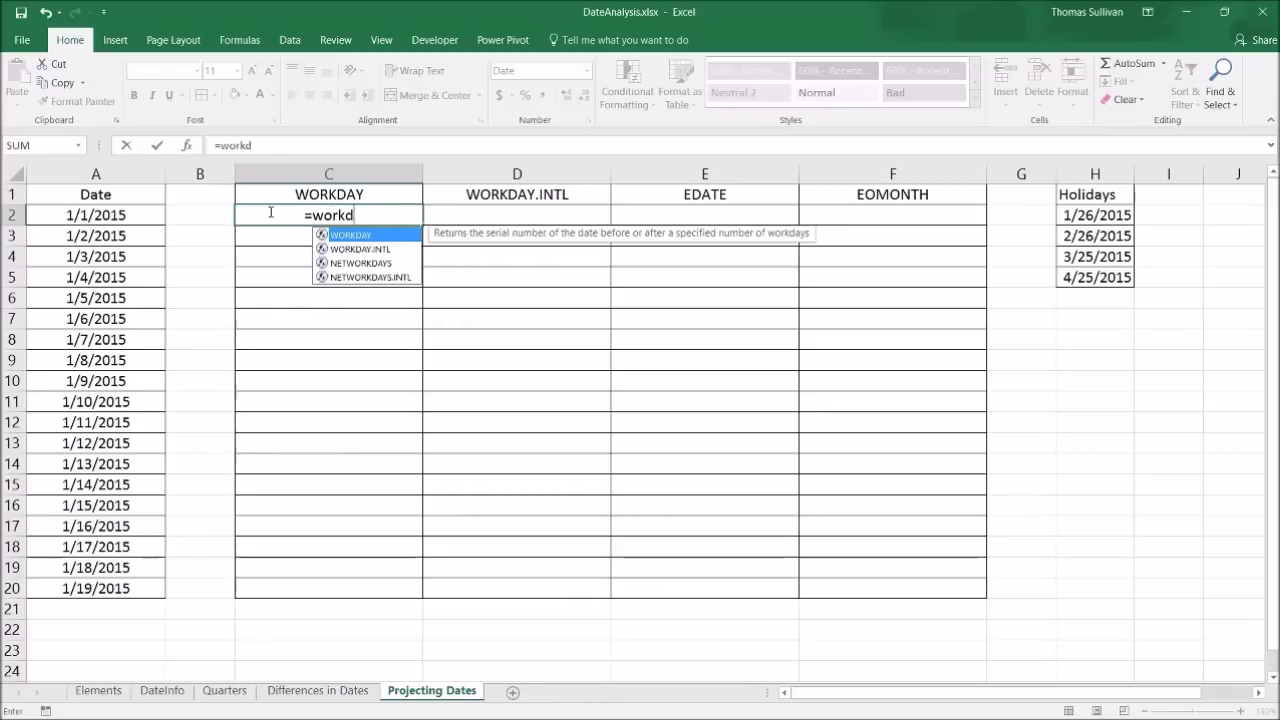
key("Tab")
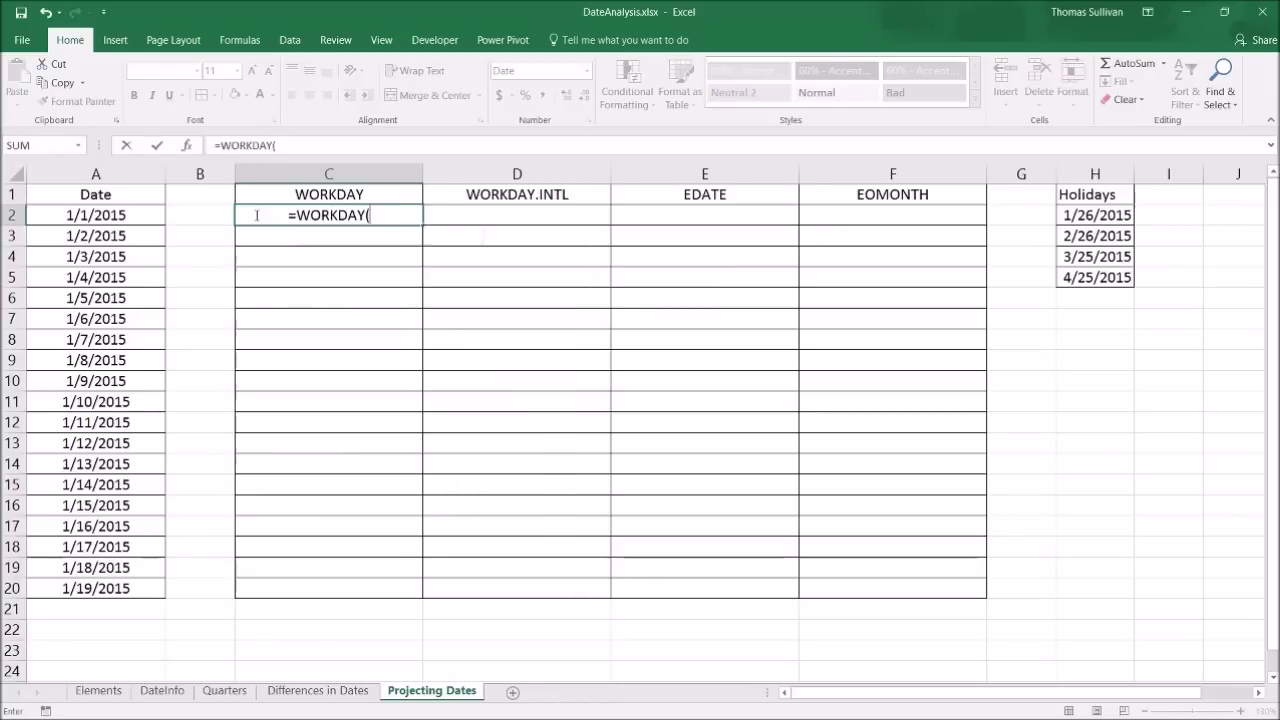
left_click(140, 216)
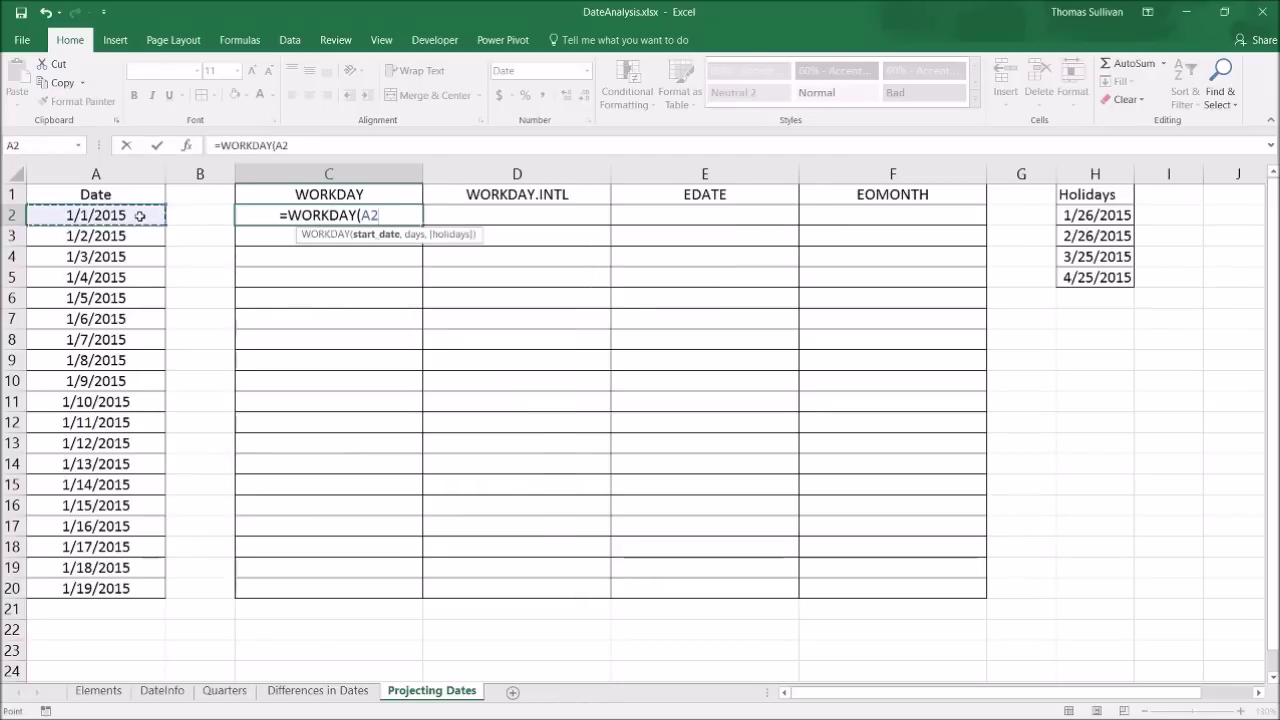
type(",24")
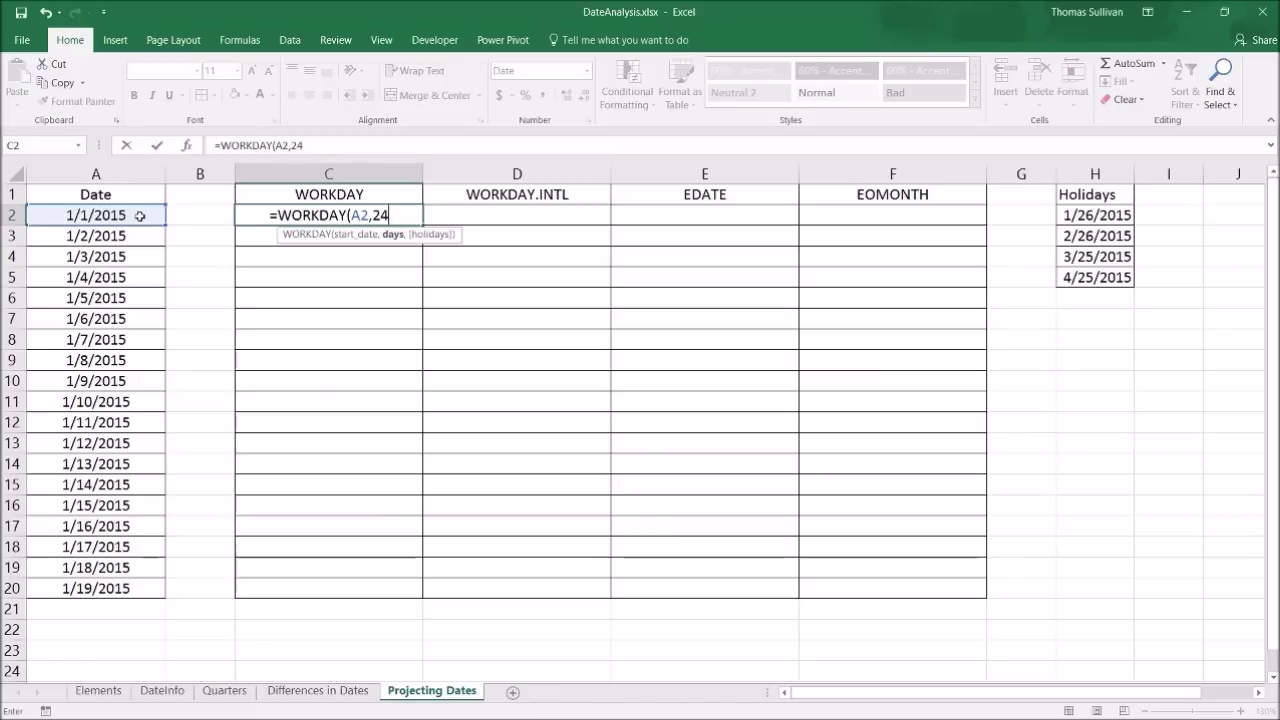
type(",")
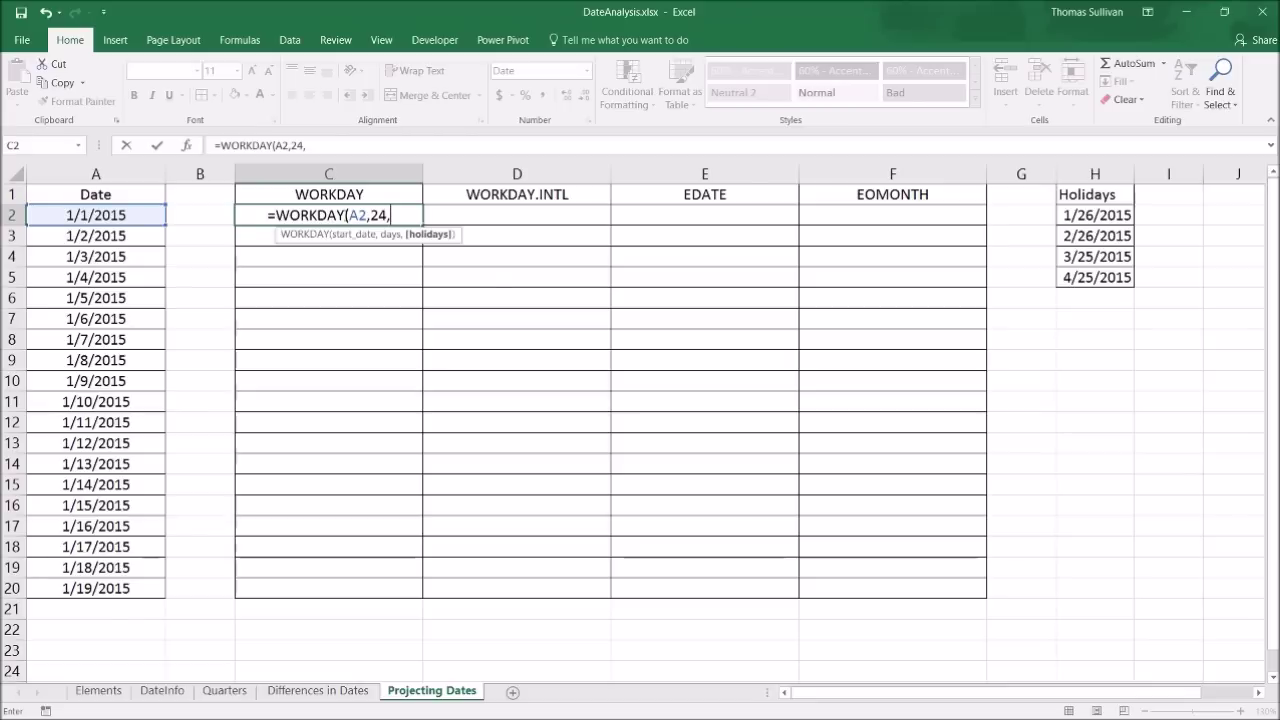
Complete C2's WORKDAY formula with the holiday dates as the absolute range $H$2:$H$5.
left_click_drag(1095, 214, 1110, 283)
left_click_drag(411, 215, 370, 215)
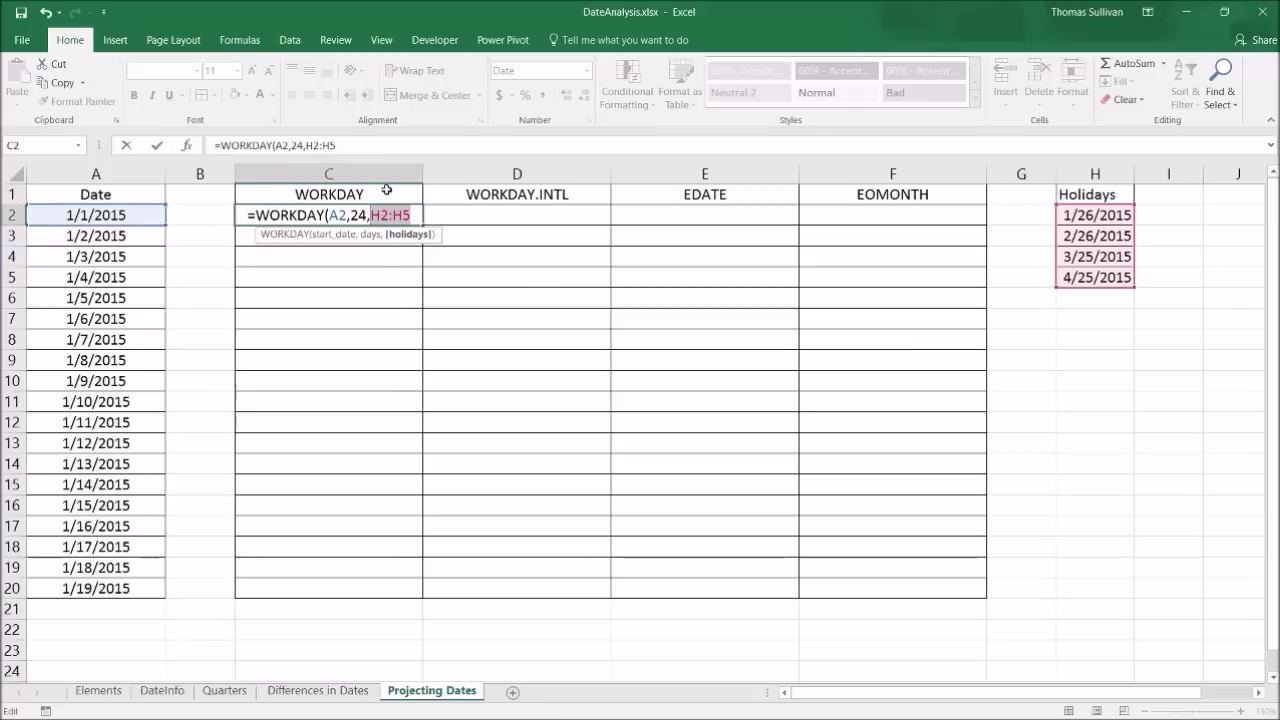
key("F4")
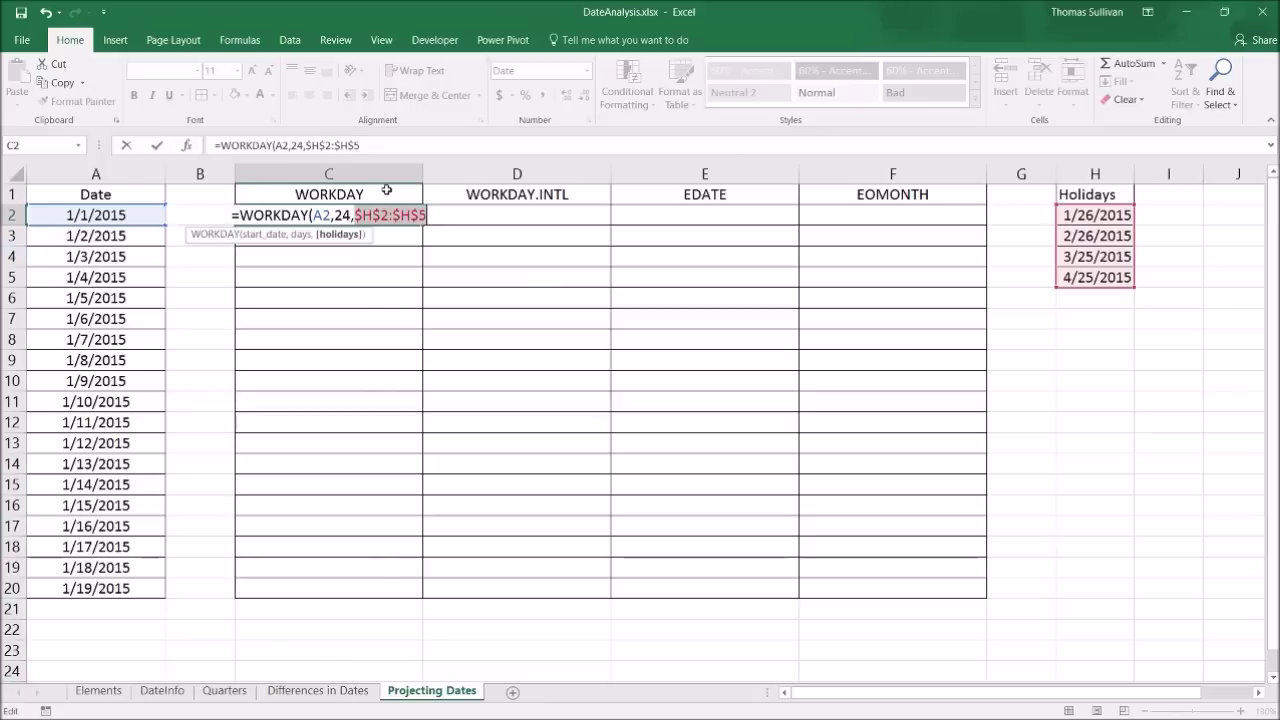
left_click(440, 214)
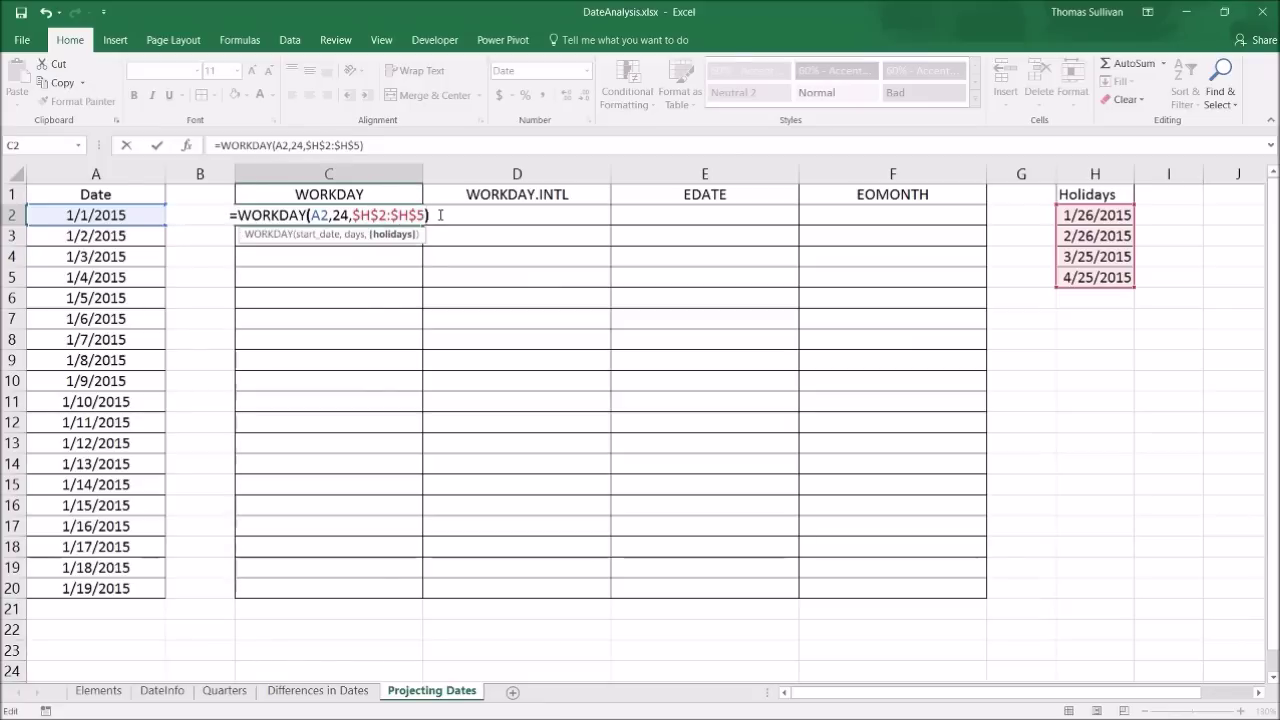
type(")")
key("Return")
Fill the WORKDAY formula from C2 down through C20 and review the arguments of C2's formula.
left_click(391, 214)
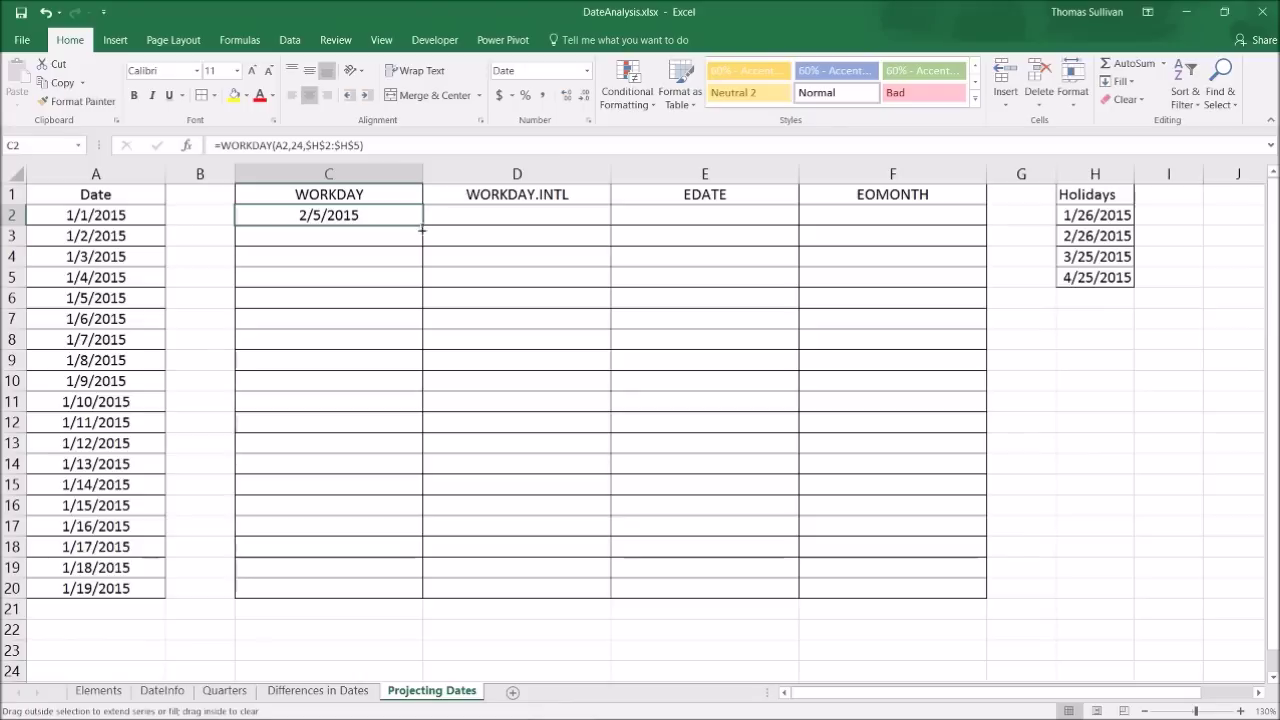
left_click_drag(418, 228, 401, 594)
left_click(318, 215)
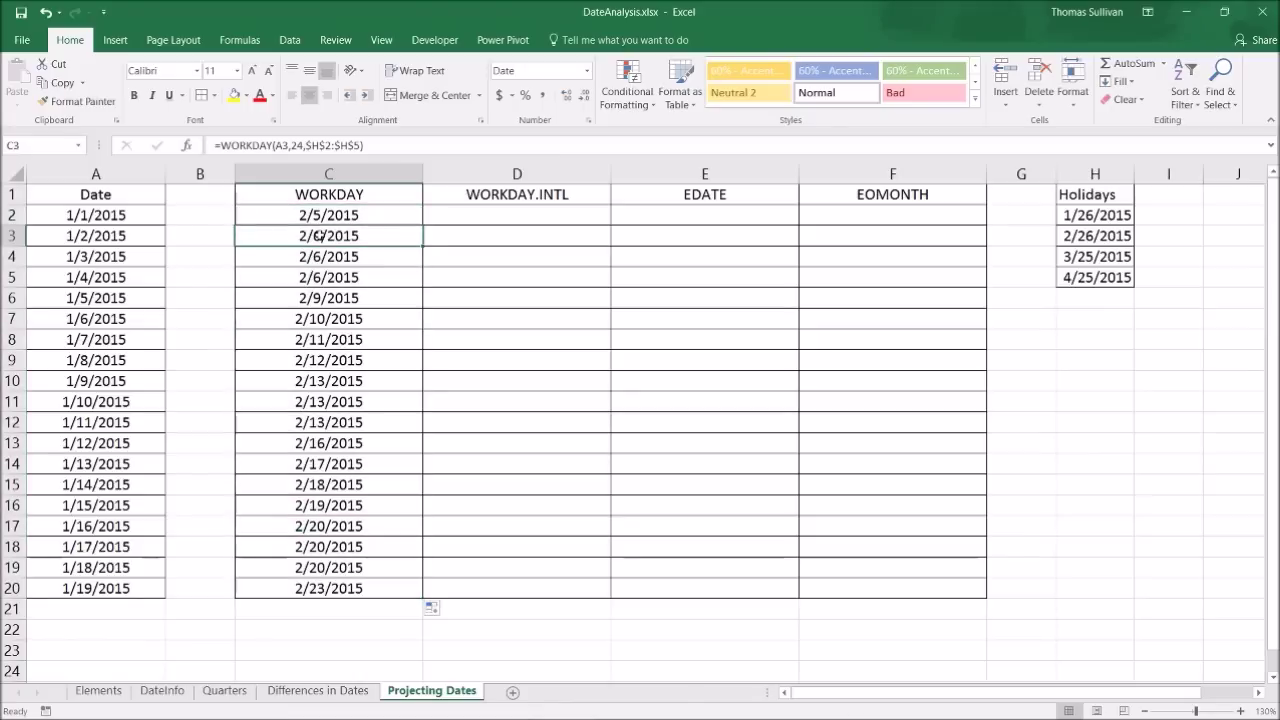
left_click(284, 146)
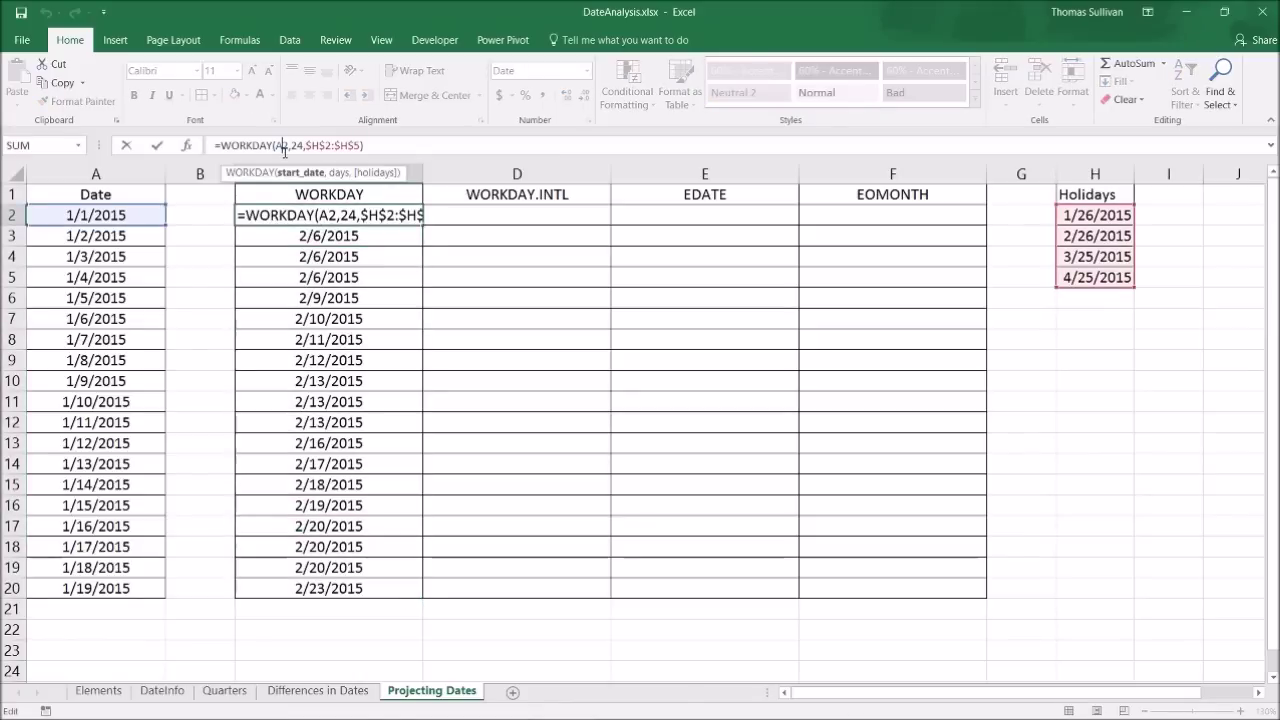
key("Escape")
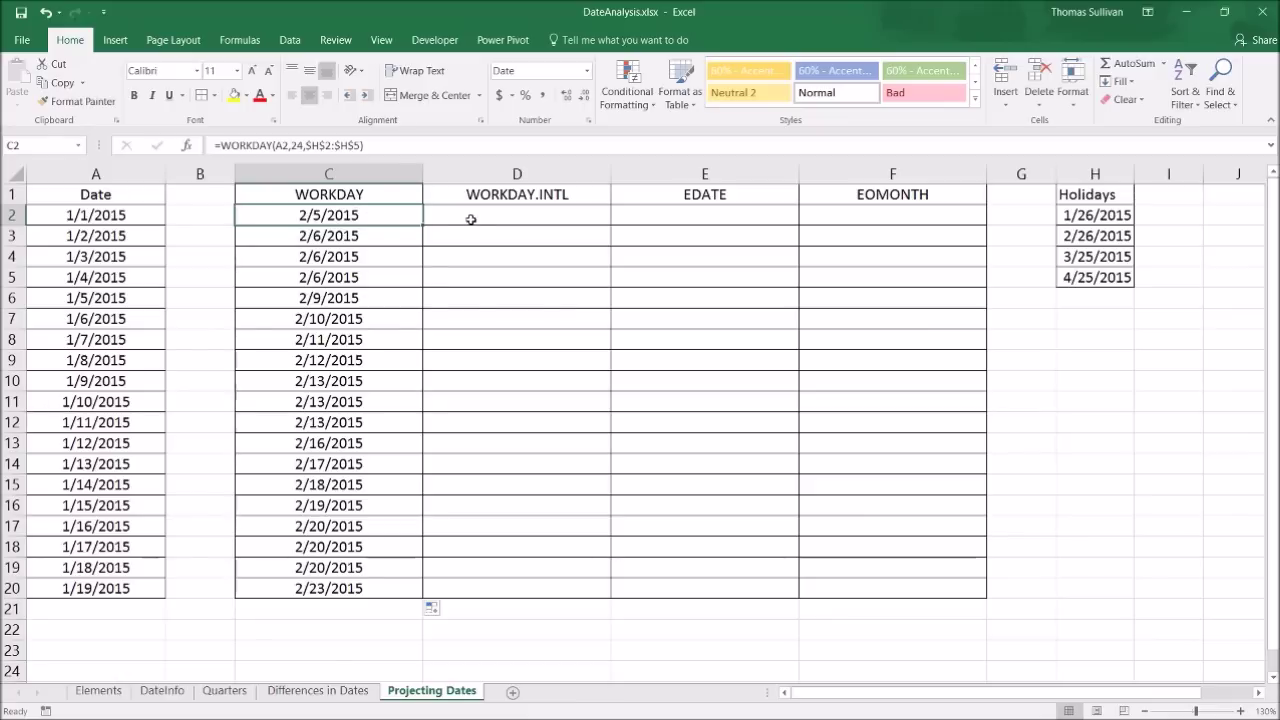
Begin a WORKDAY.INTL formula in D2 with start date A2, 55 days and weekend option 3 (Monday, Tuesday).
left_click(470, 219)
type("=work")
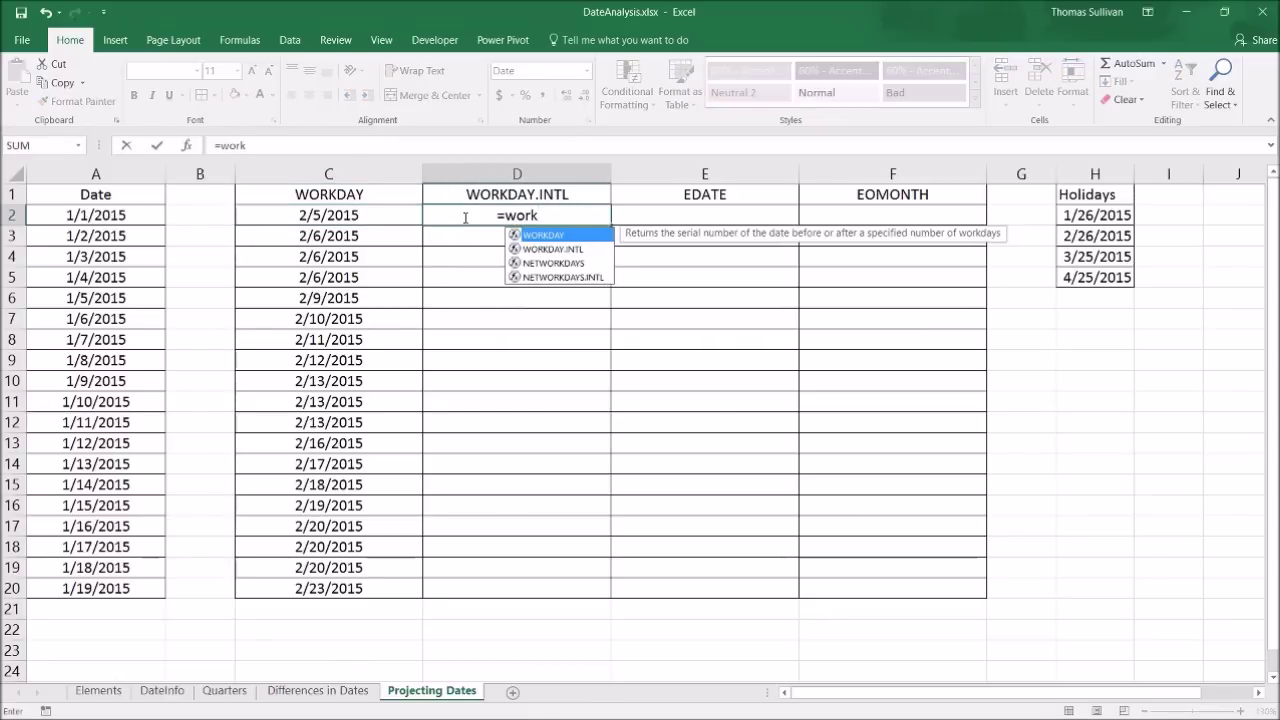
key("Down")
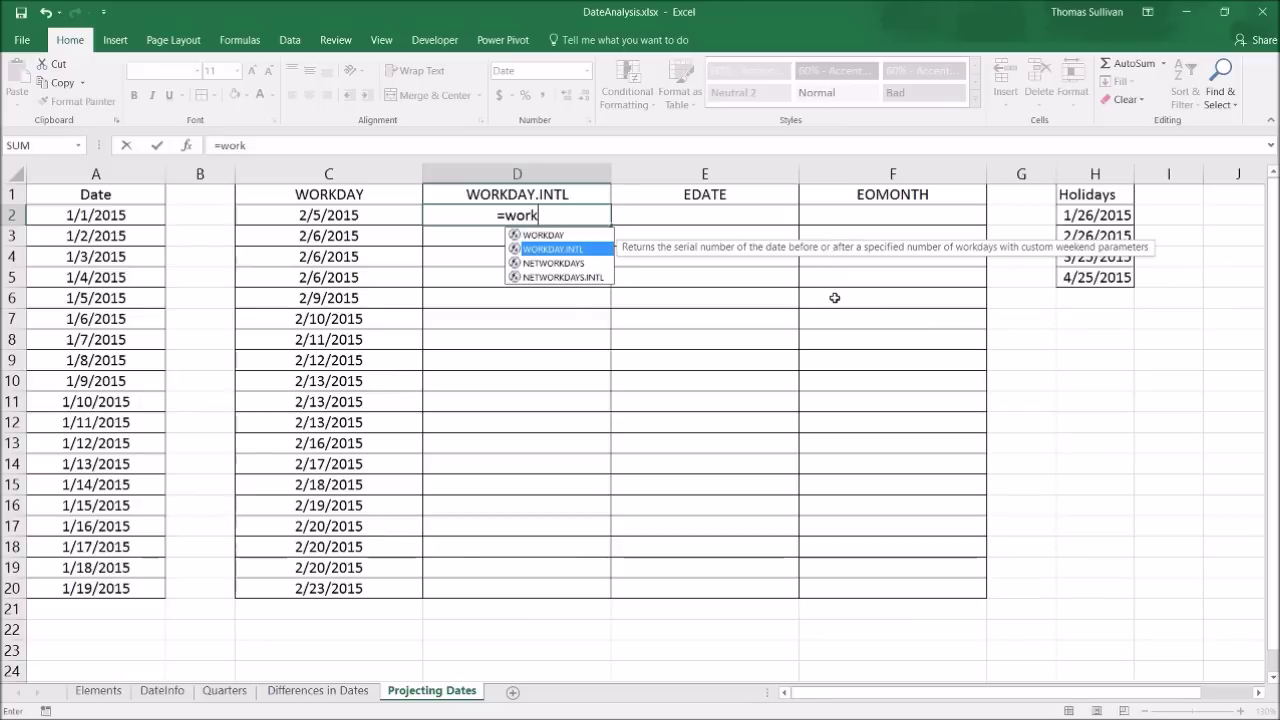
key("Tab")
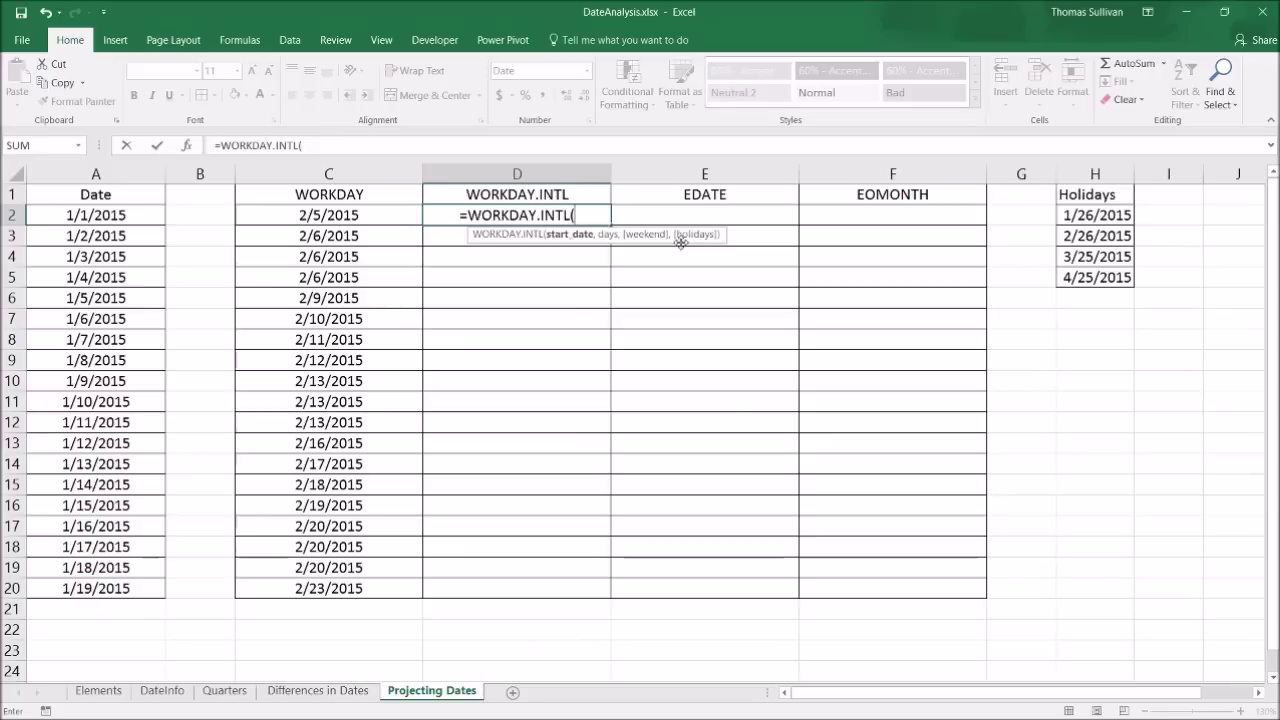
left_click(118, 216)
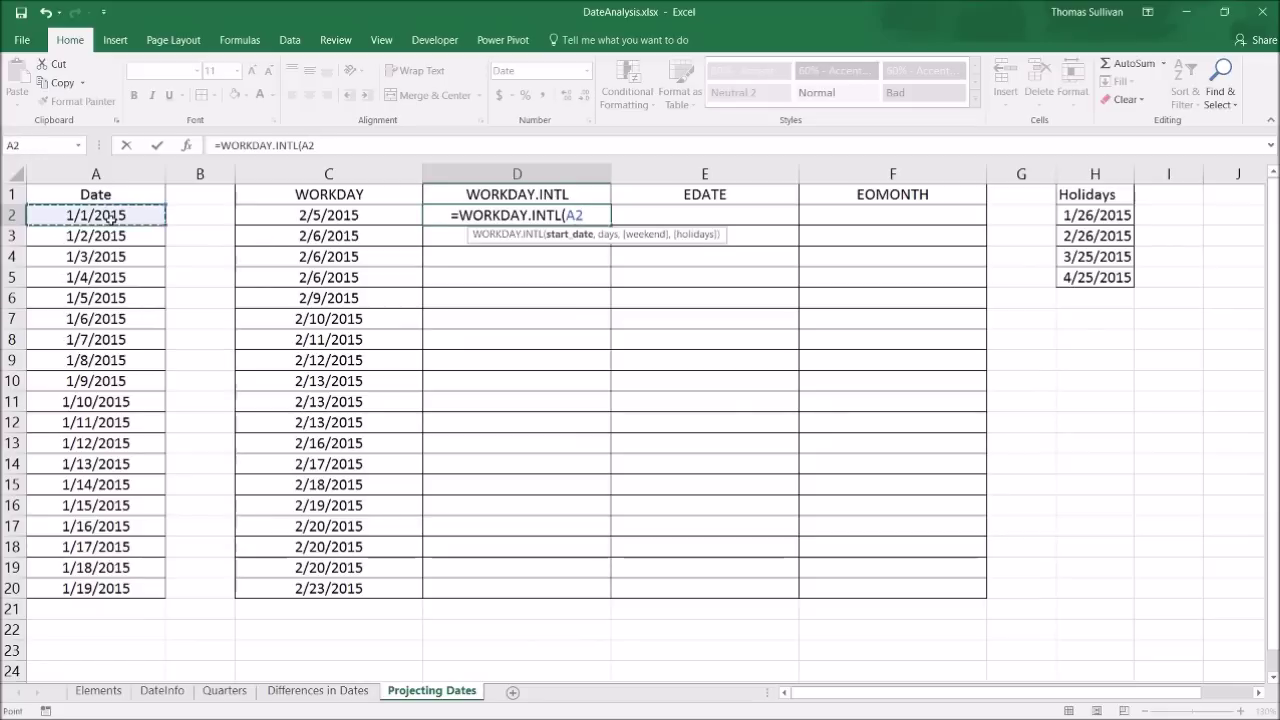
type(",")
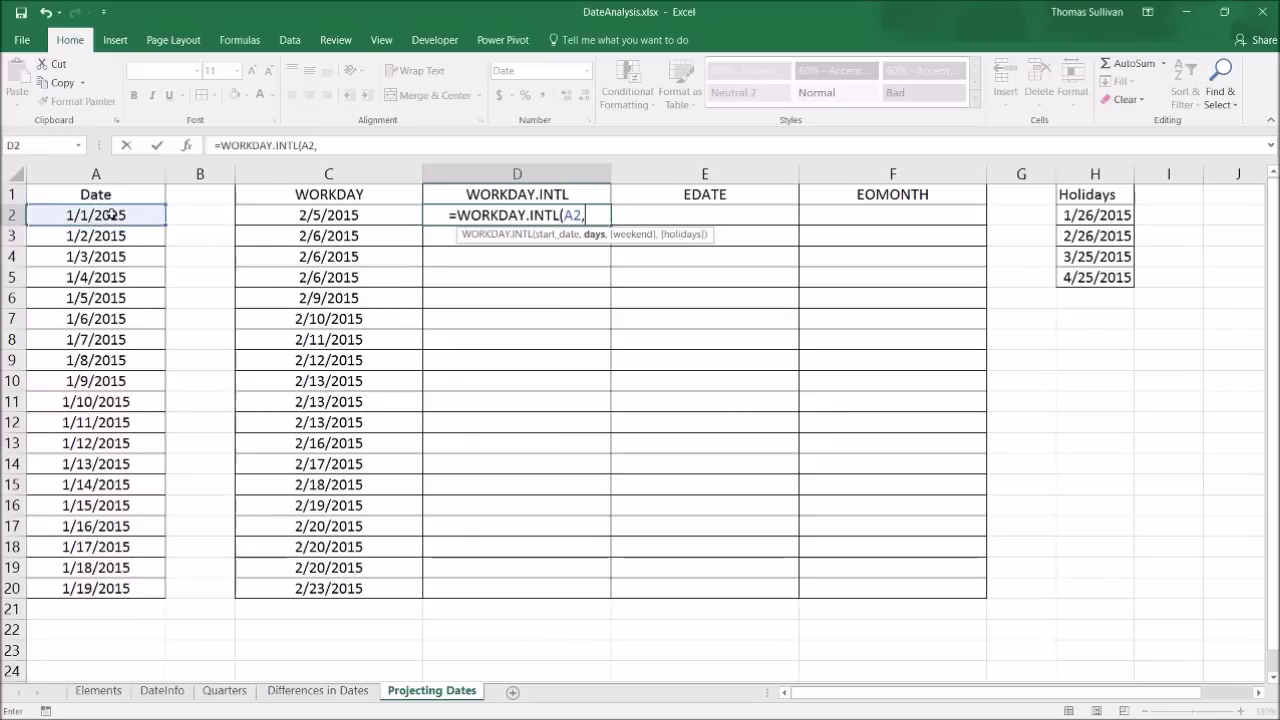
type("55")
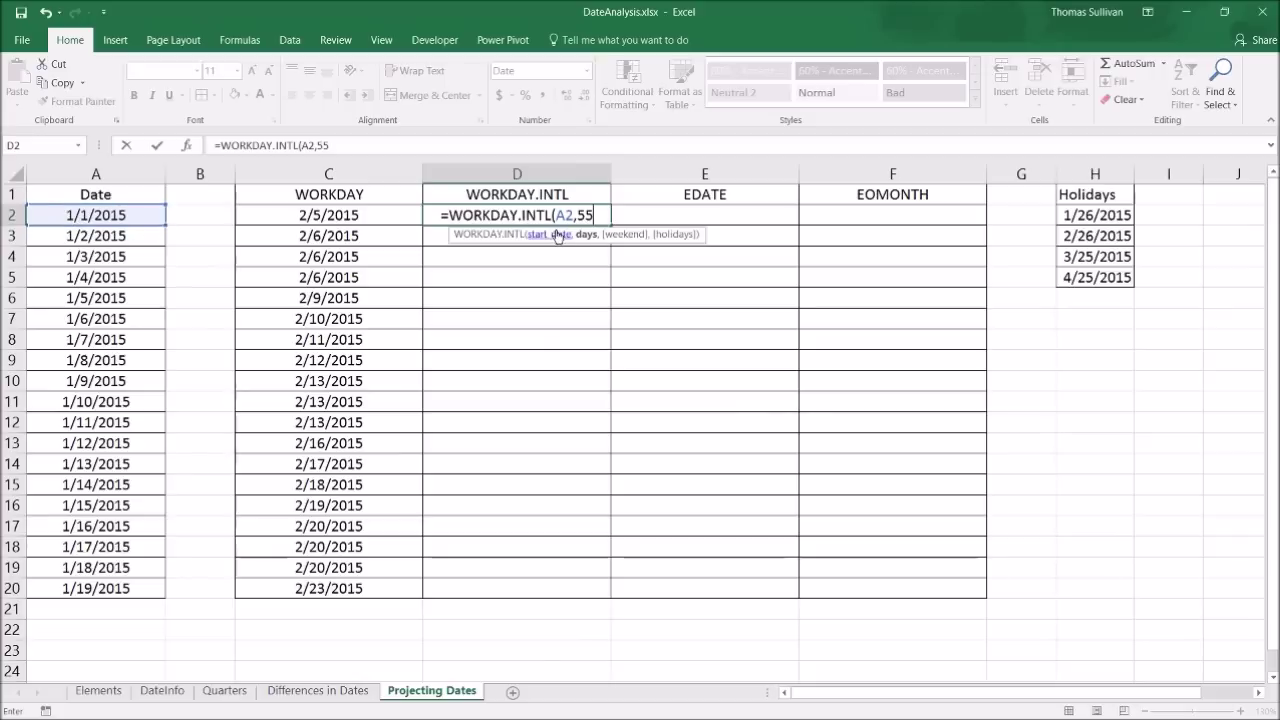
type(",")
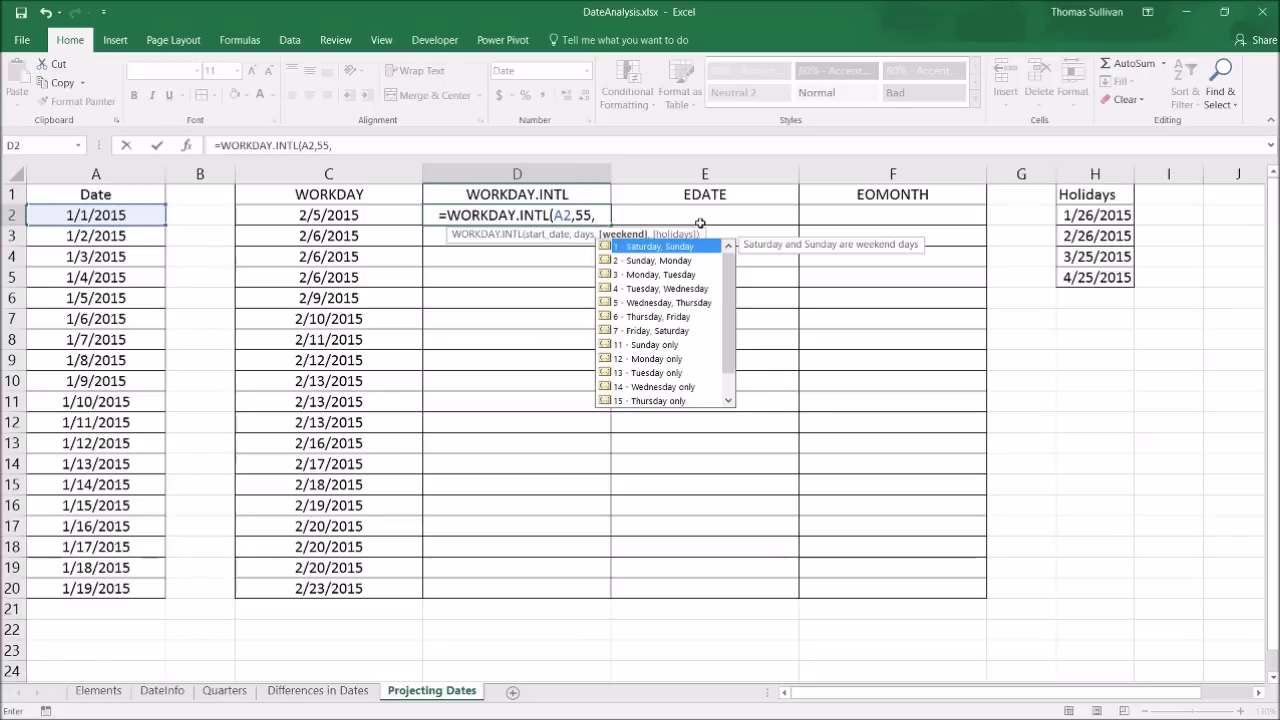
double_click(640, 273)
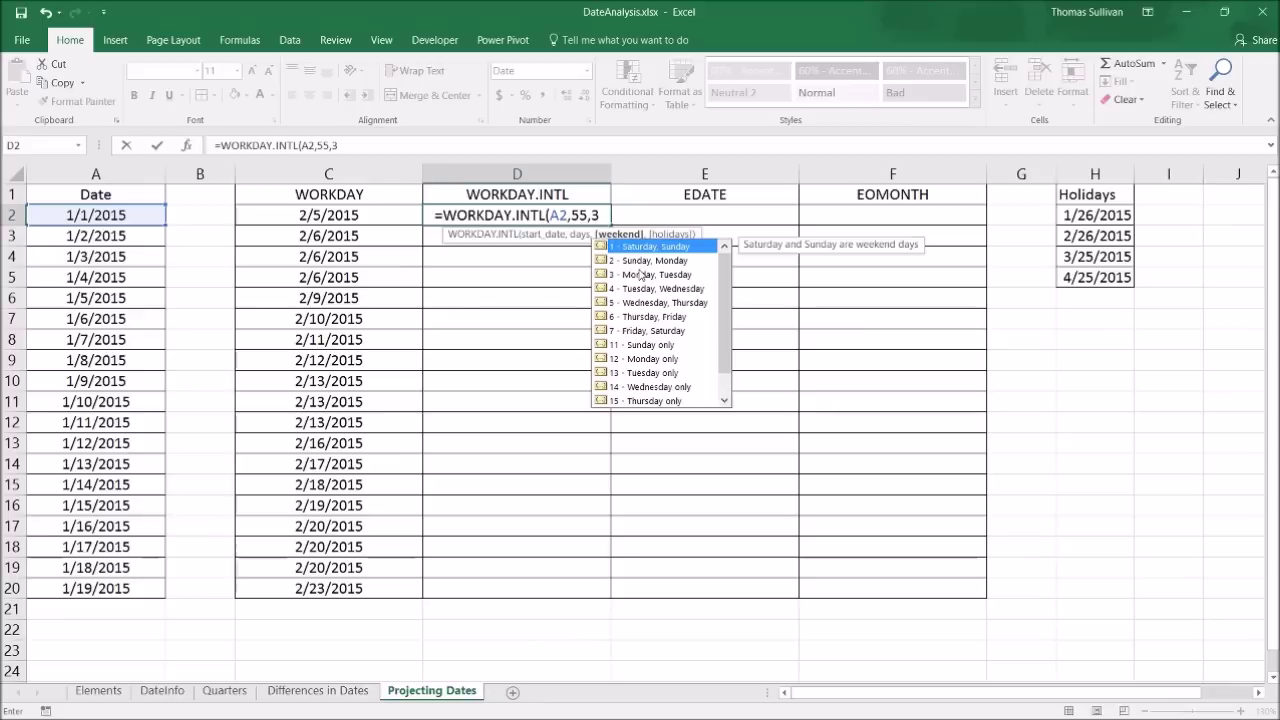
Complete D2's WORKDAY.INTL formula with the absolute range $H$2:$H$5 as the holidays argument.
type(",")
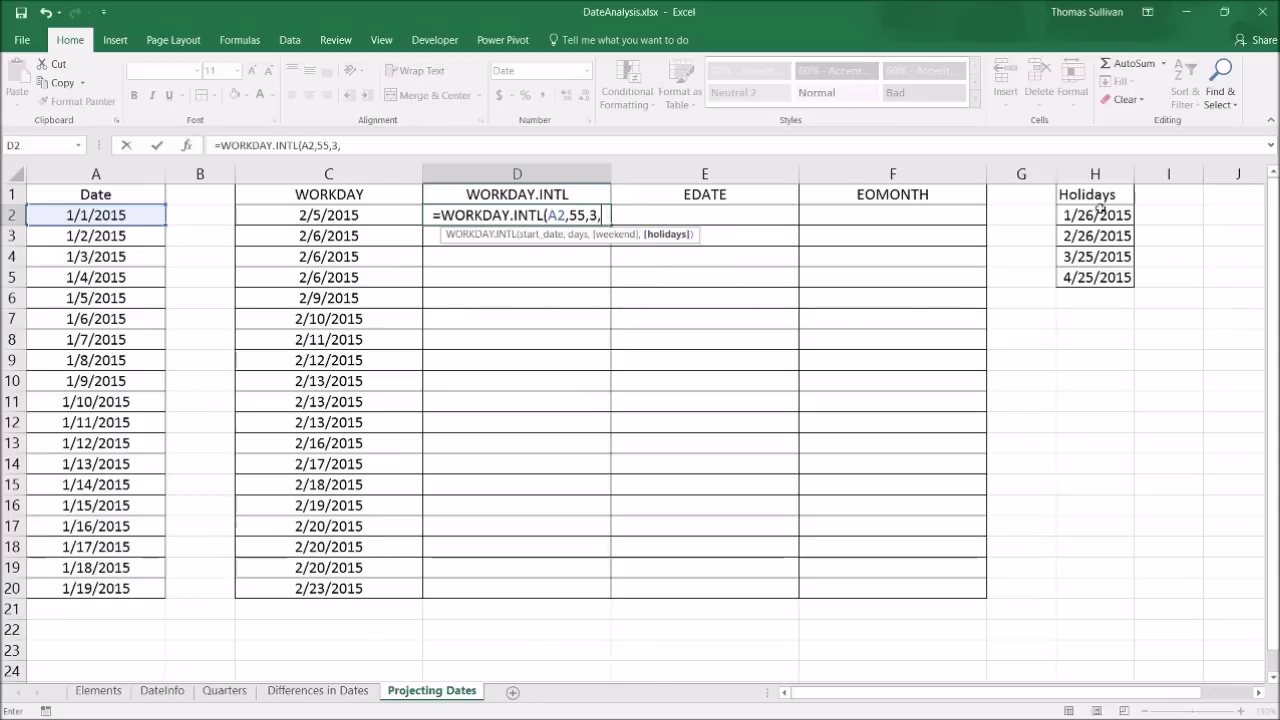
left_click_drag(1096, 215, 1097, 282)
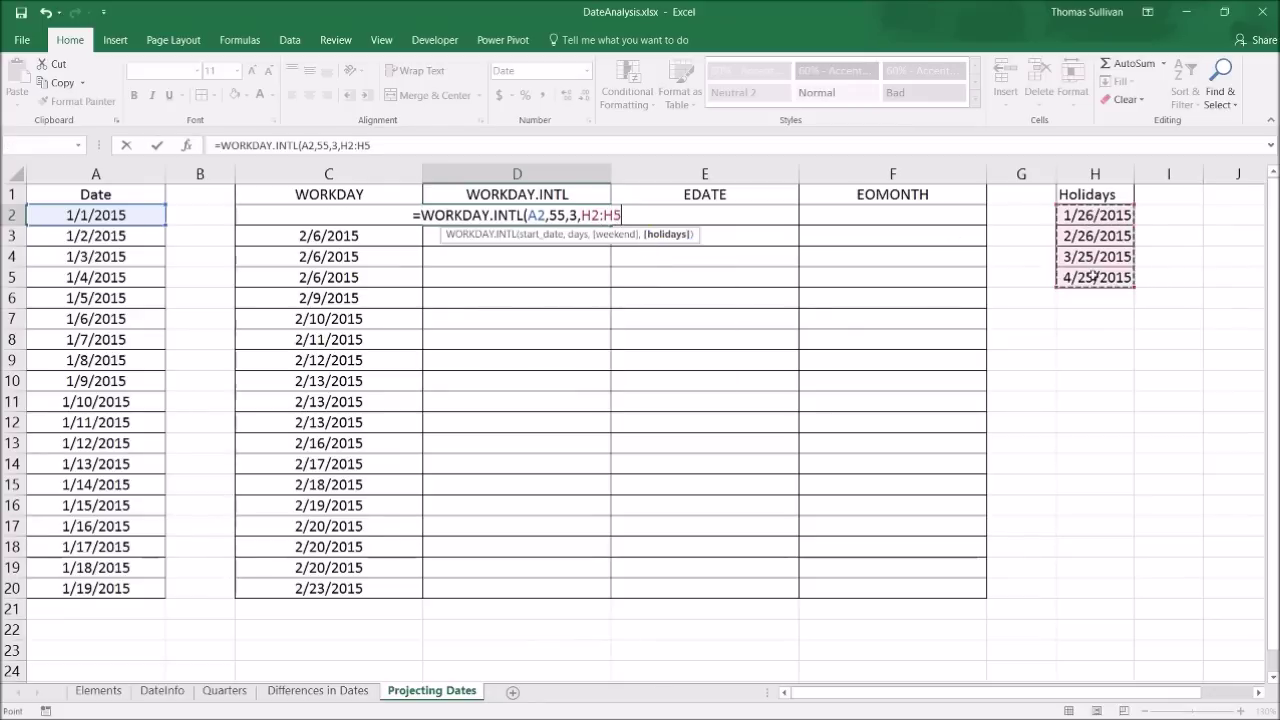
left_click_drag(372, 146, 340, 146)
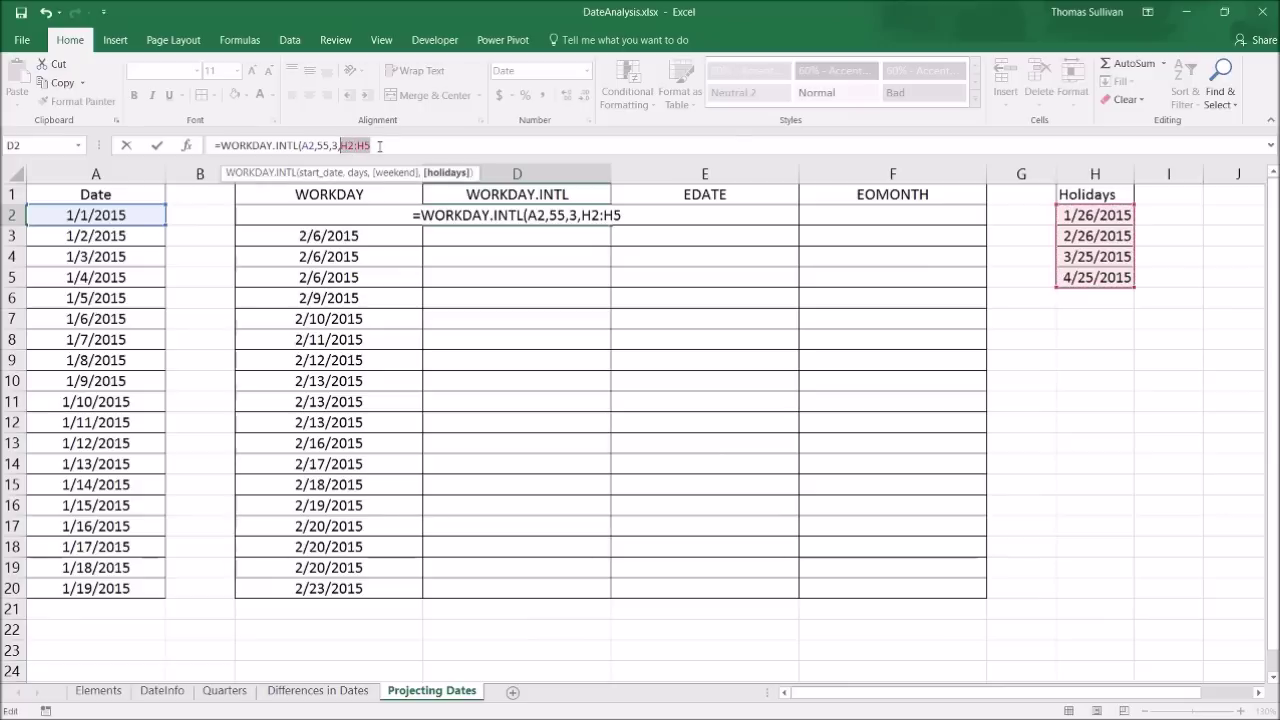
key("F4")
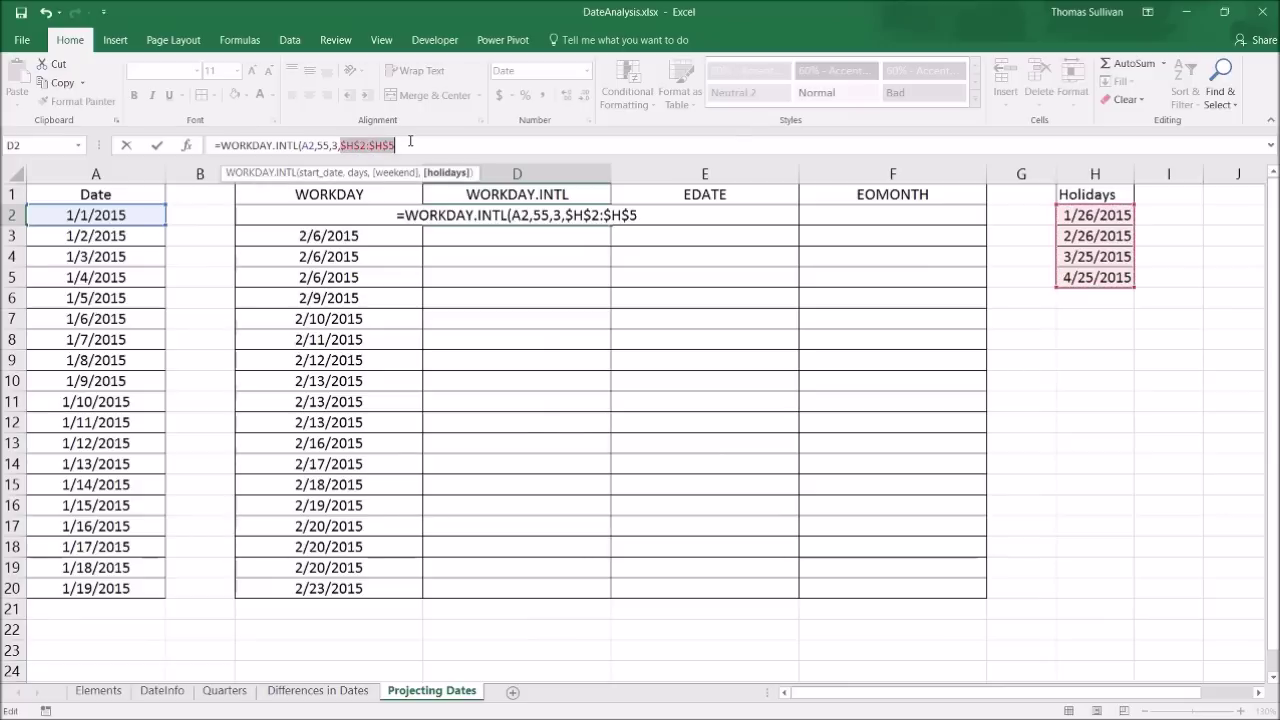
left_click(438, 145)
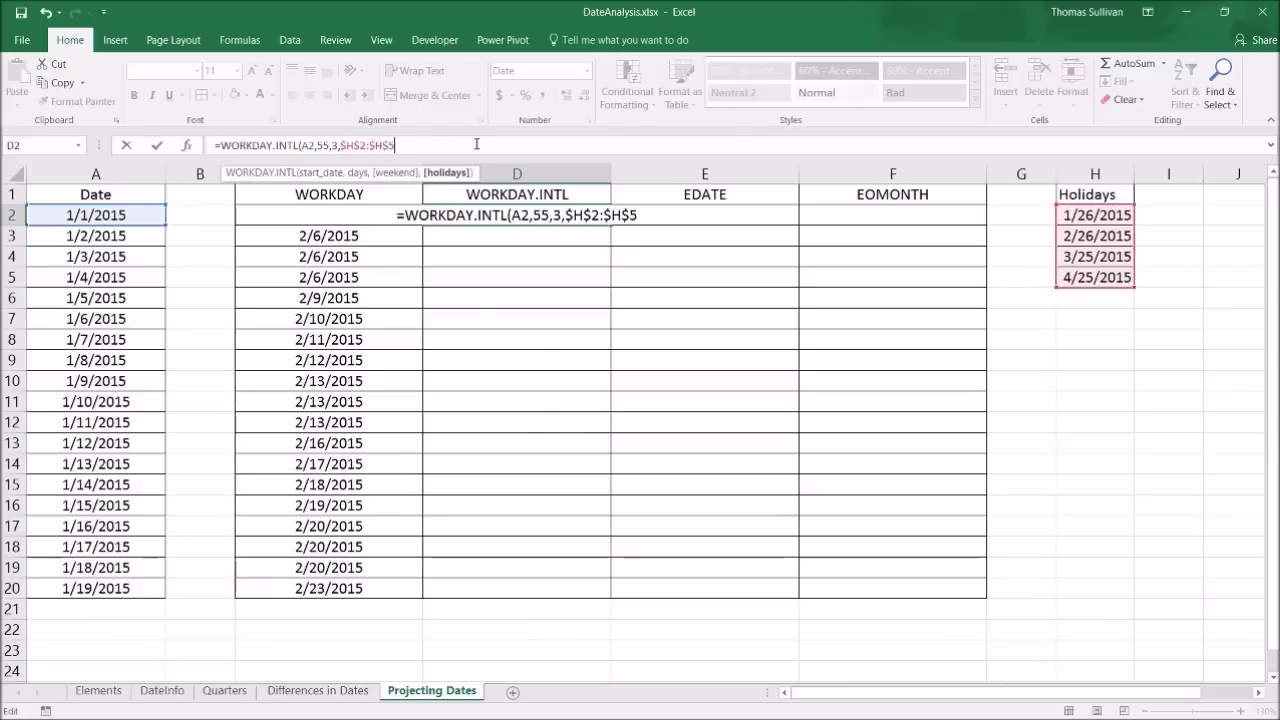
type(")")
key("Return")
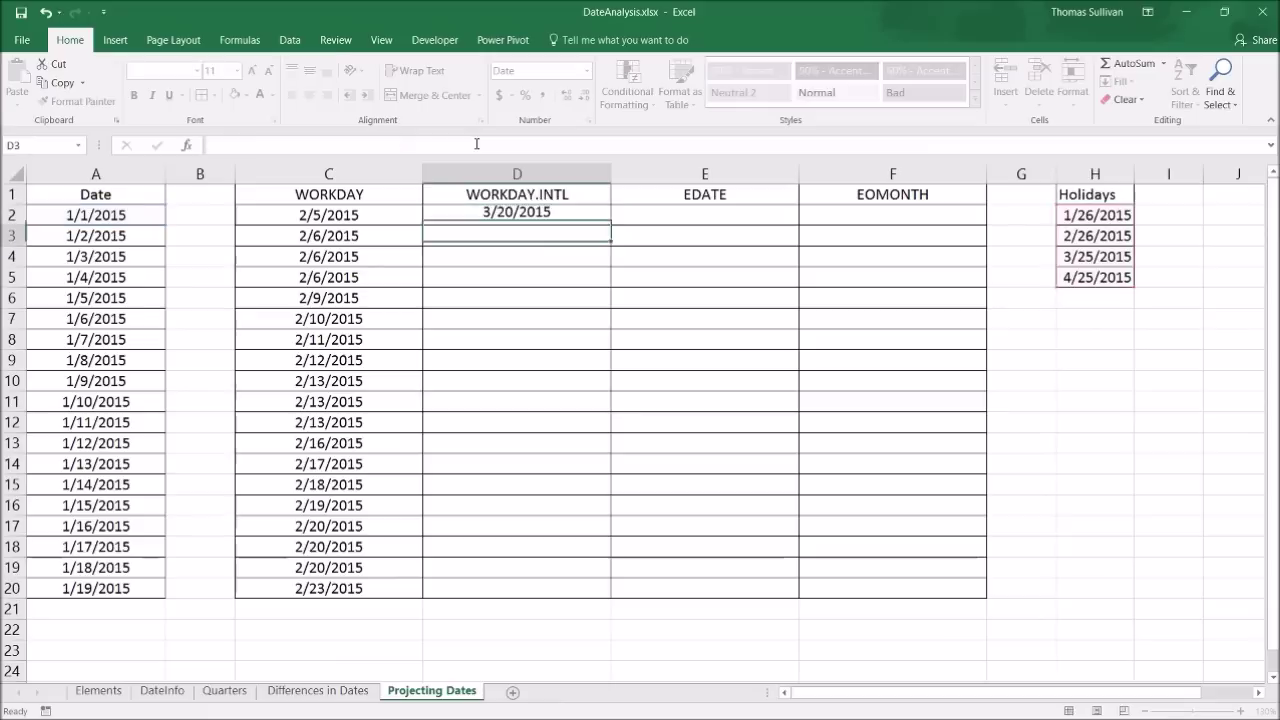
Review the days, weekend and holidays arguments of D2's WORKDAY.INTL formula and fill it down through D20.
left_click(524, 212)
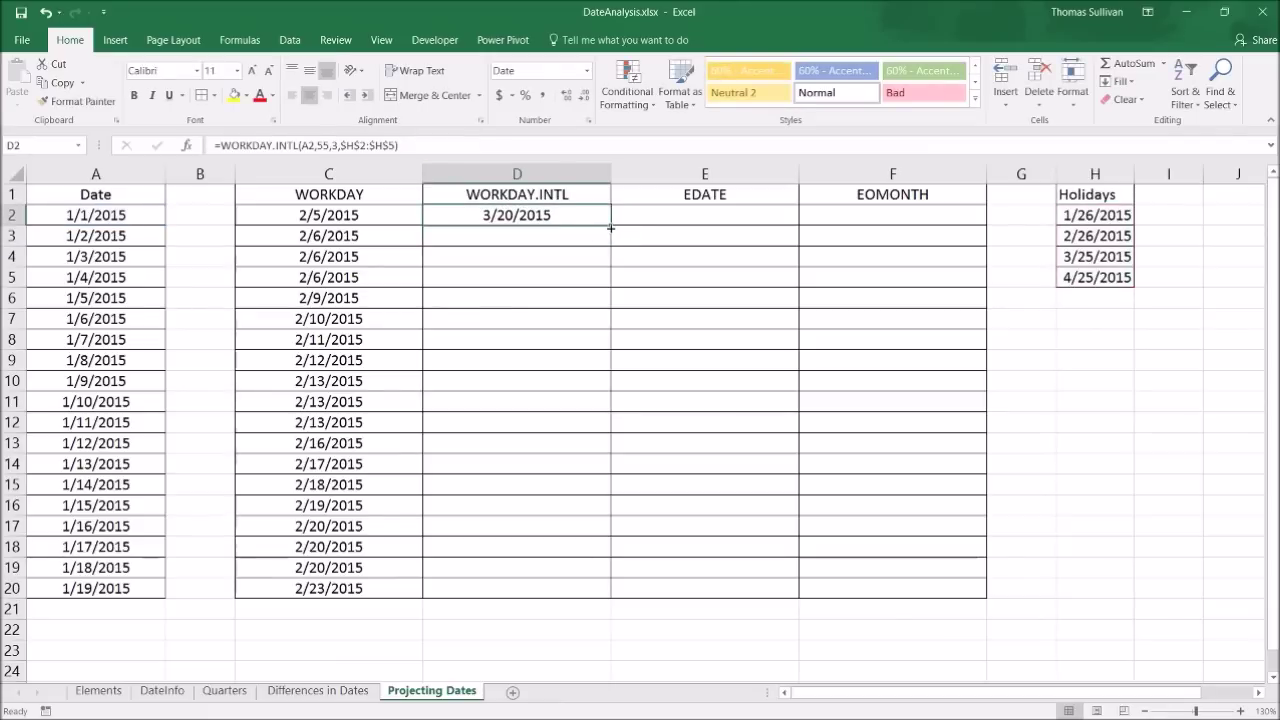
left_click(306, 146)
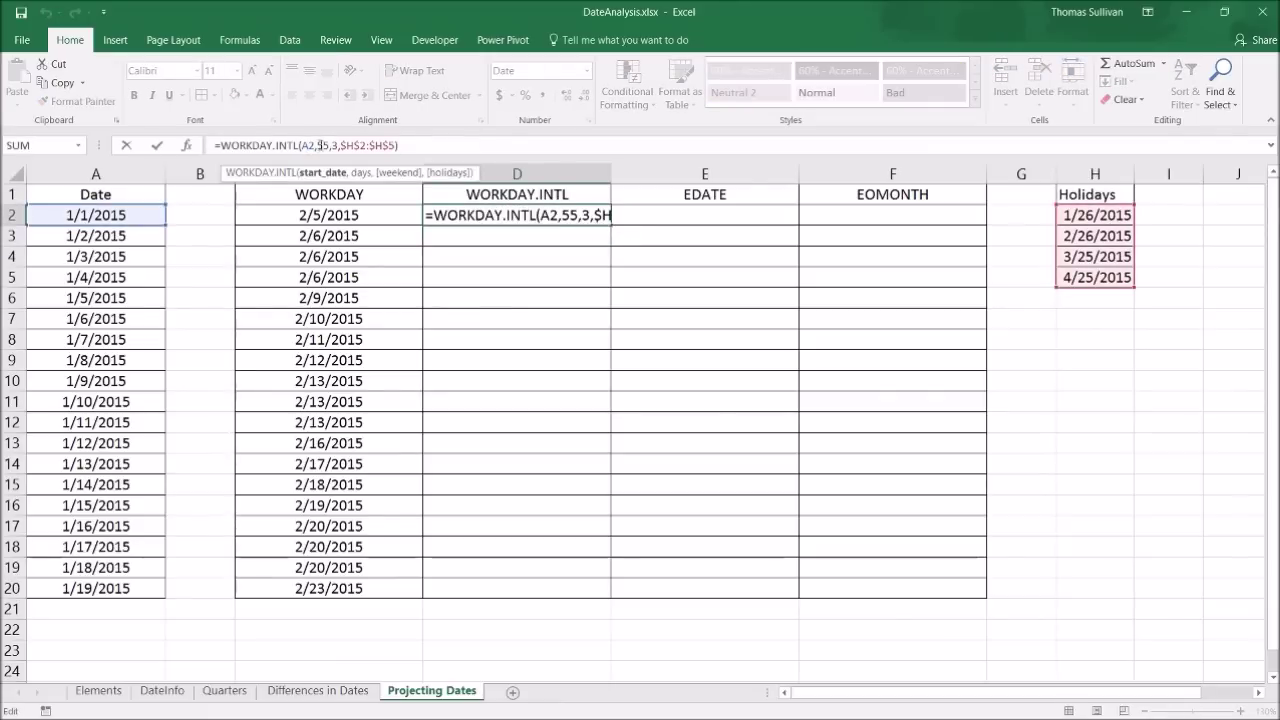
double_click(318, 146)
left_click(329, 146)
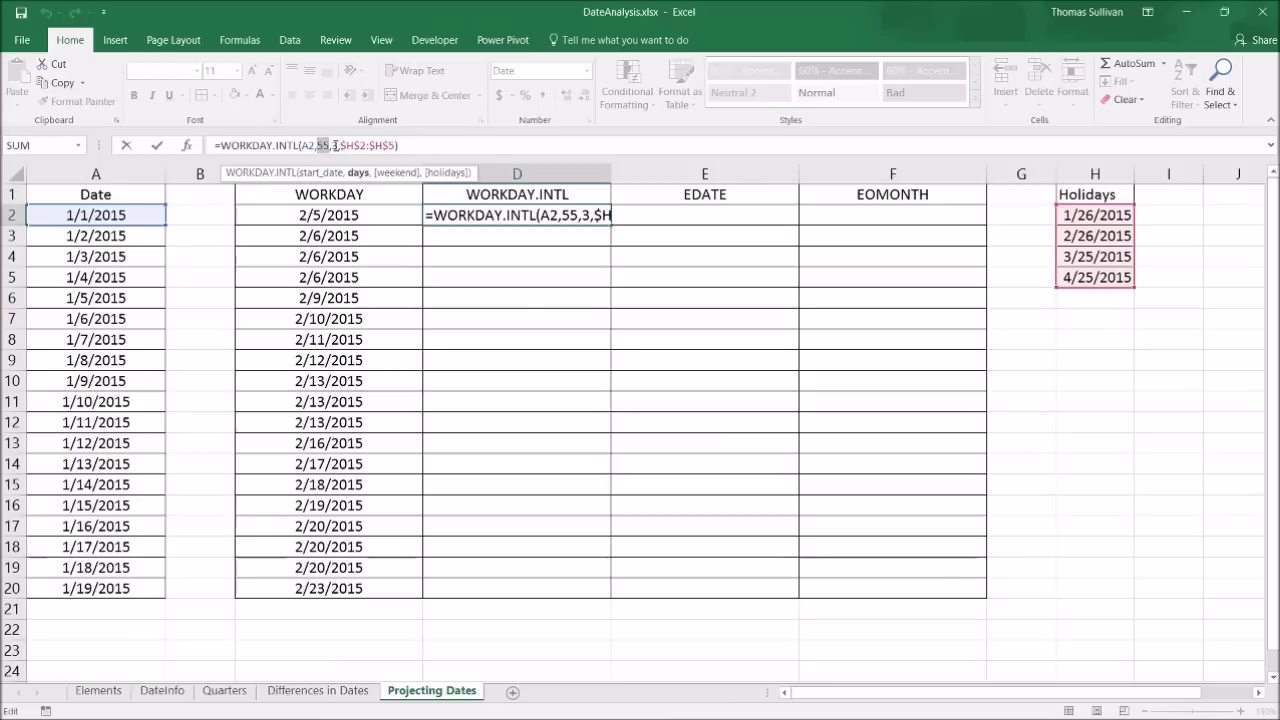
left_click(333, 146)
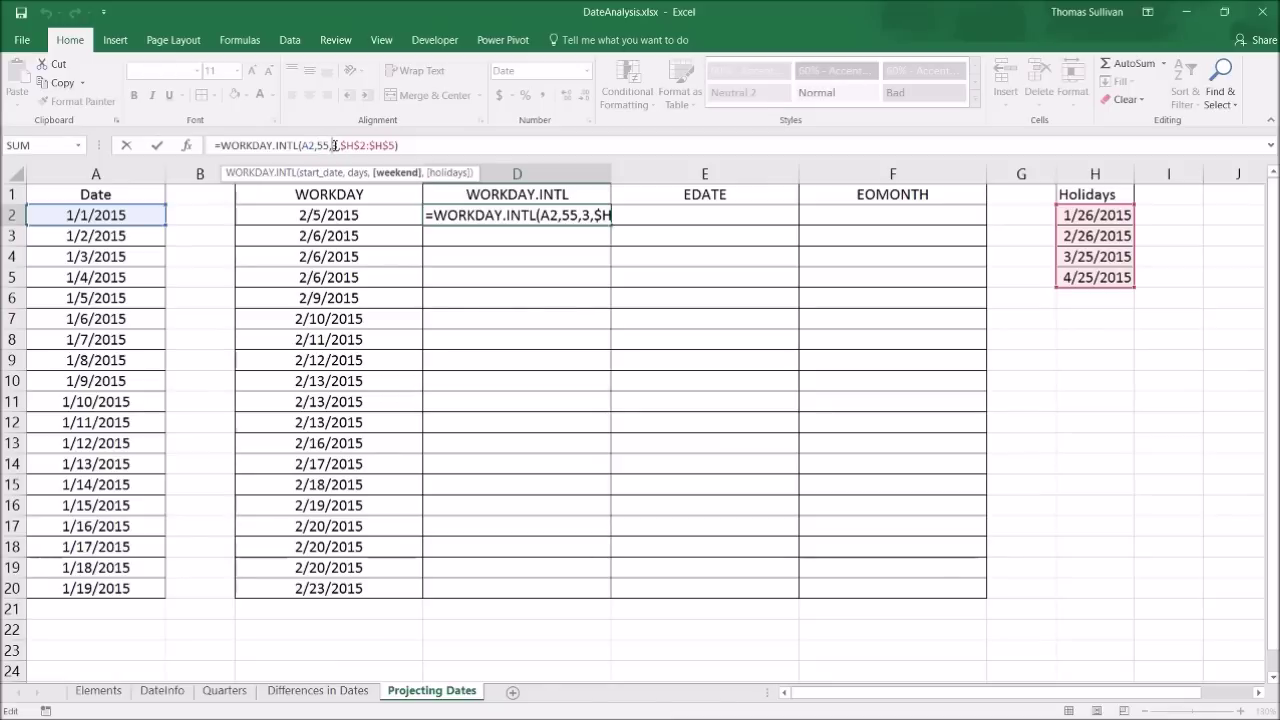
left_click_drag(341, 146, 397, 146)
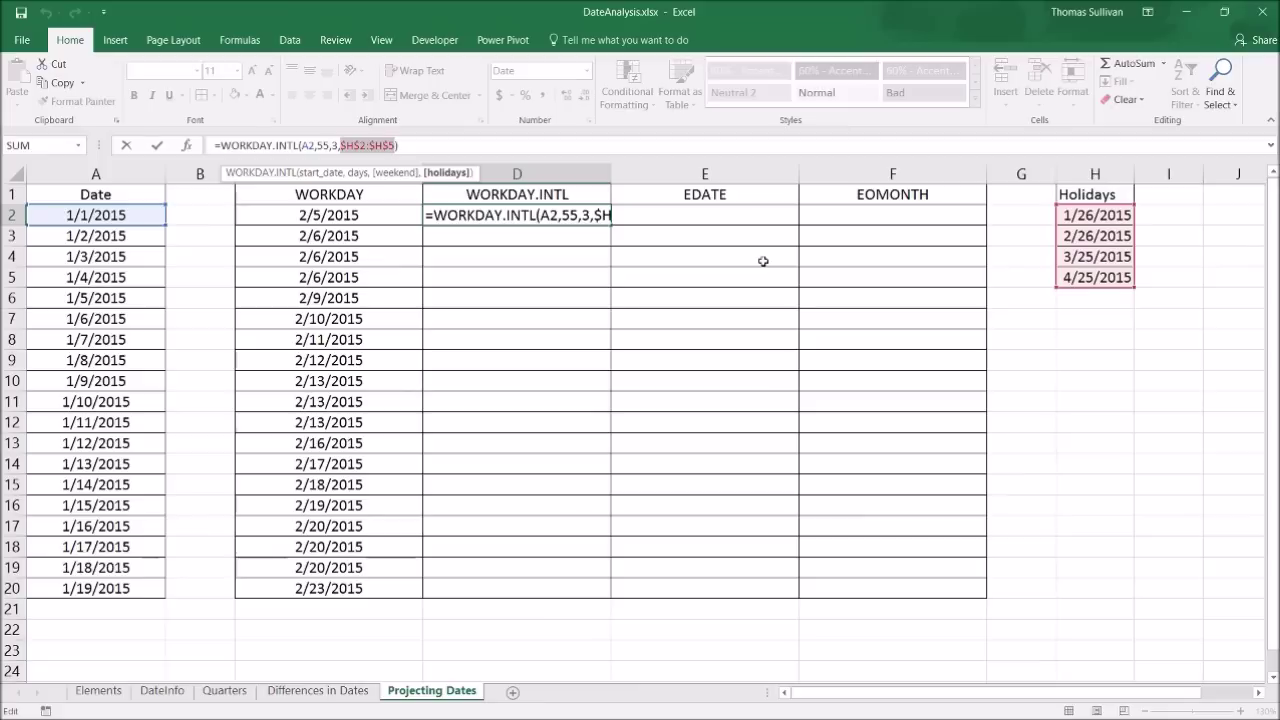
key("ctrl+Return")
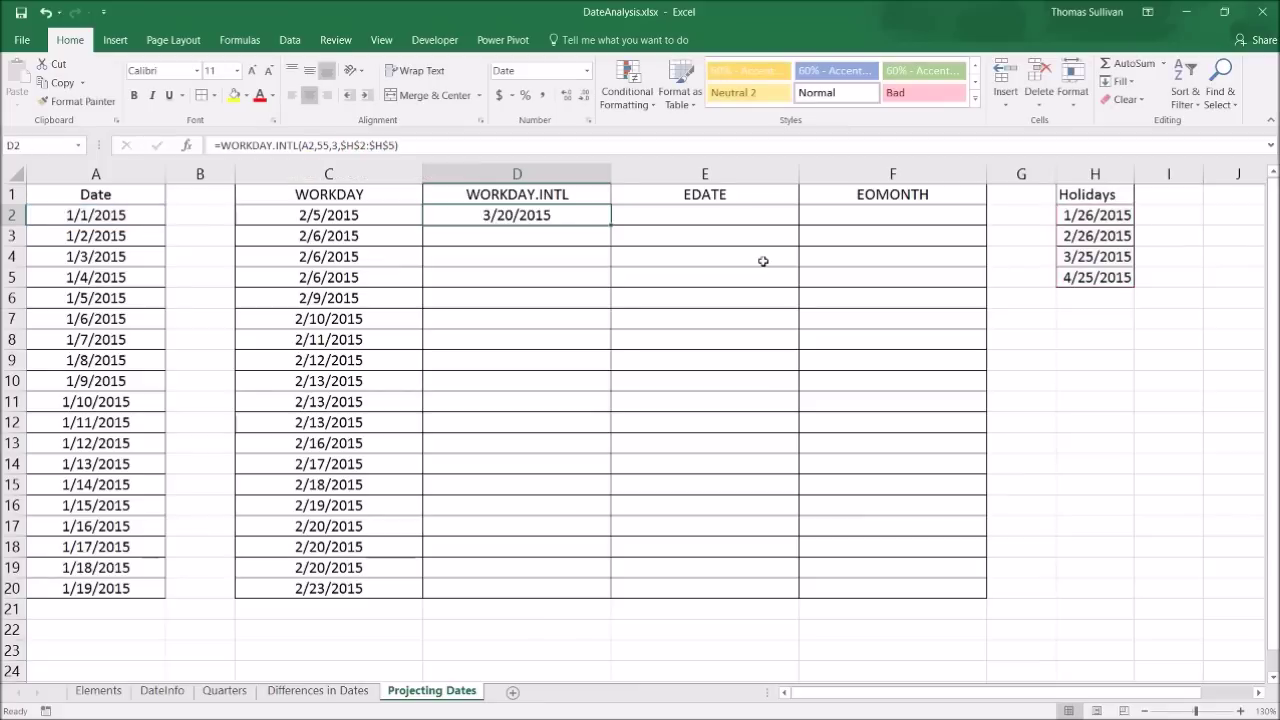
double_click(610, 224)
Examine the WORKDAY.INTL dates in D2:D20 against the start dates in A2:A20.
left_click_drag(551, 578, 451, 437)
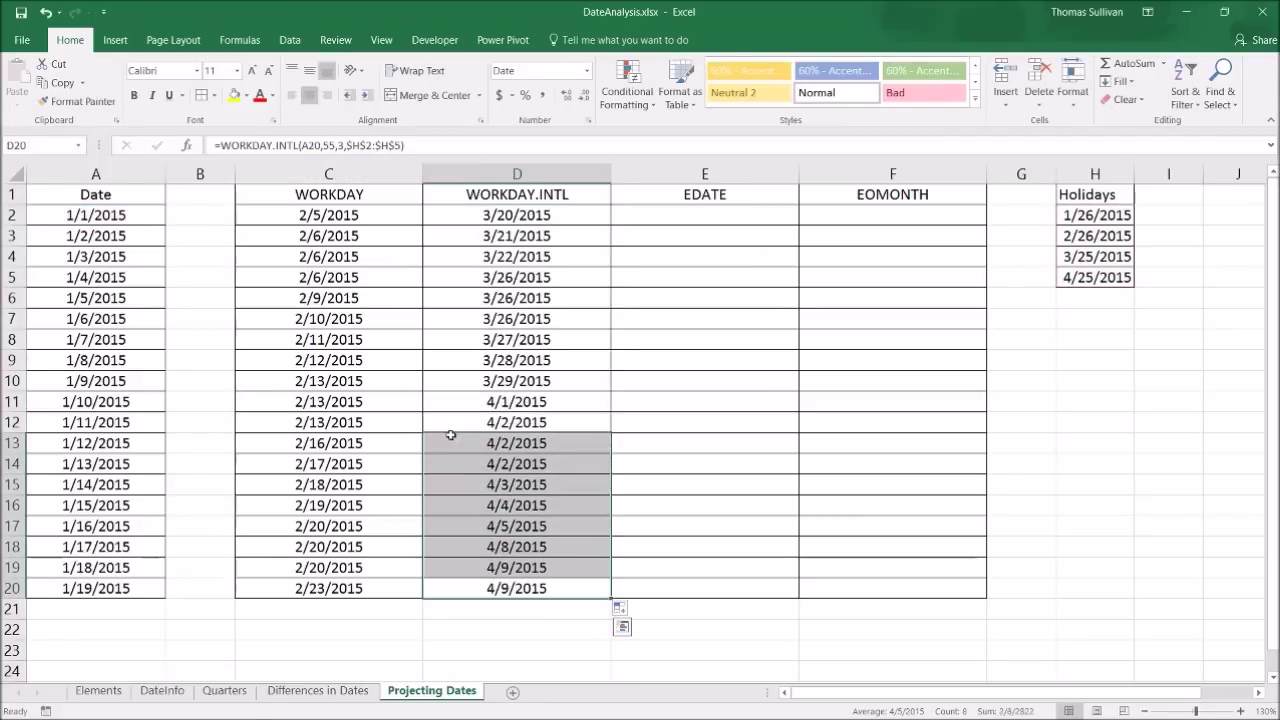
left_click(513, 414)
left_click_drag(524, 238, 529, 590)
left_click(528, 360)
left_click_drag(528, 372, 518, 548)
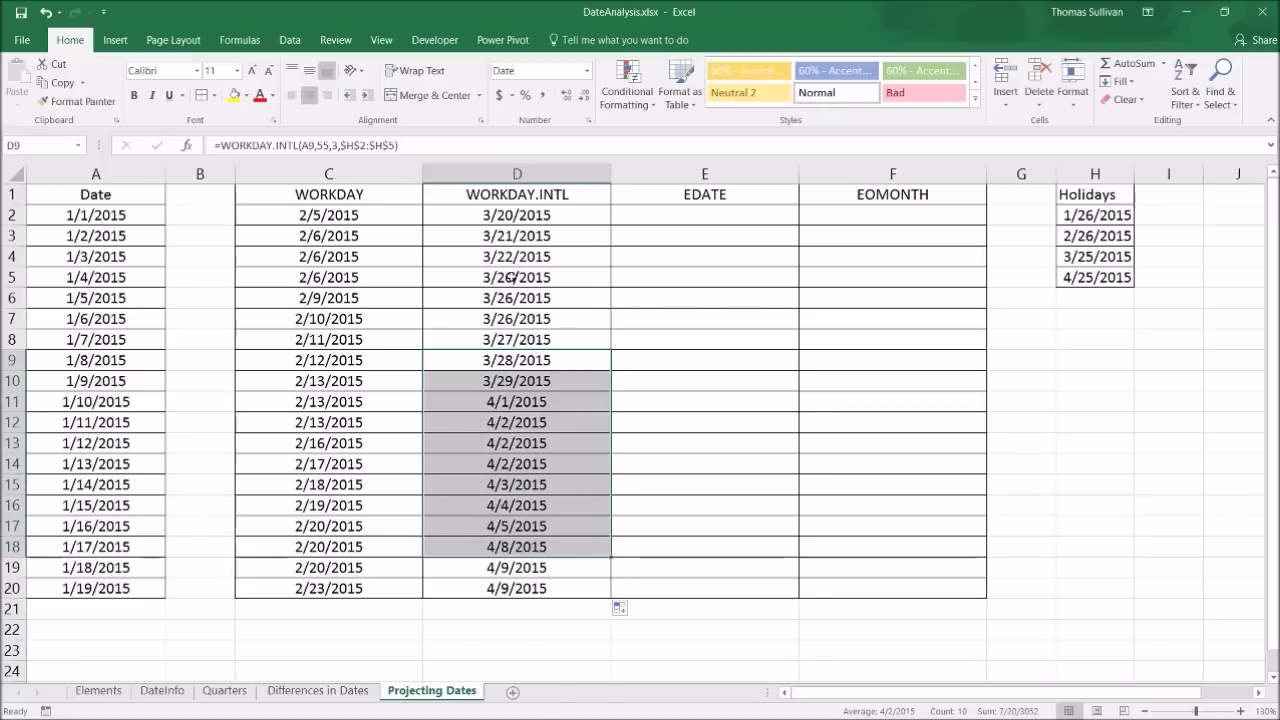
left_click_drag(517, 217, 525, 585)
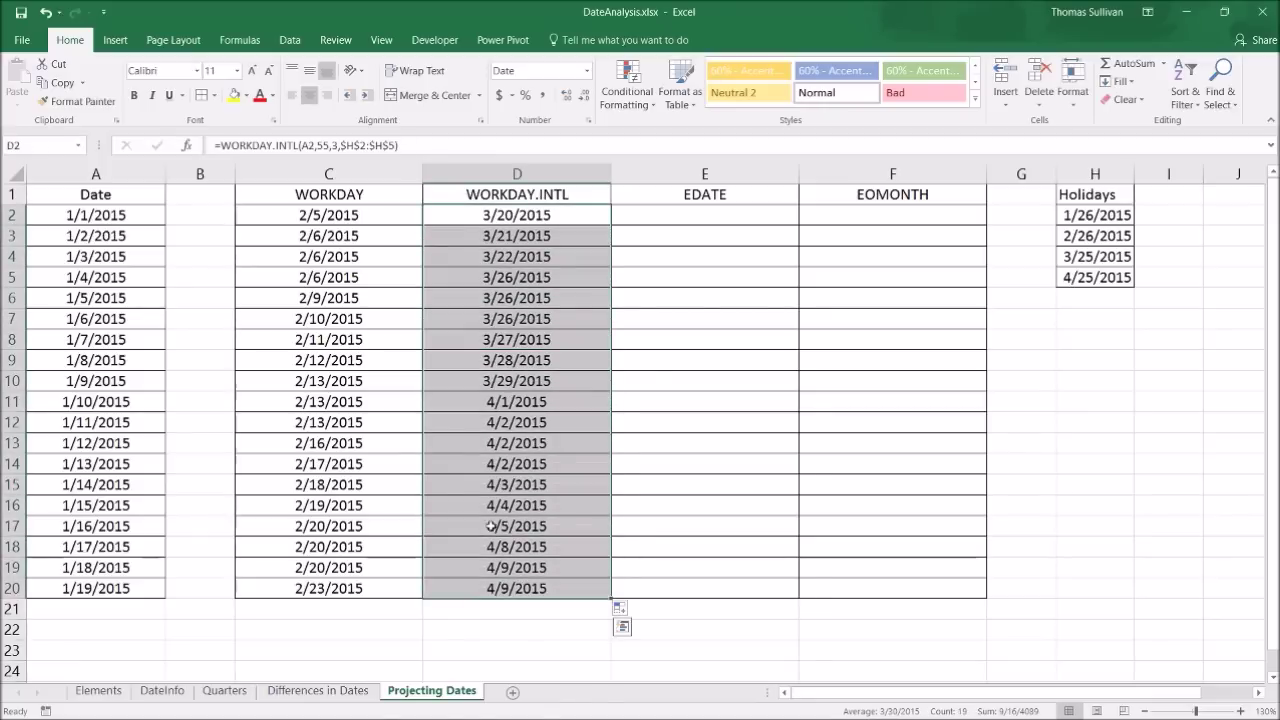
left_click(118, 278)
left_click_drag(108, 215, 110, 590)
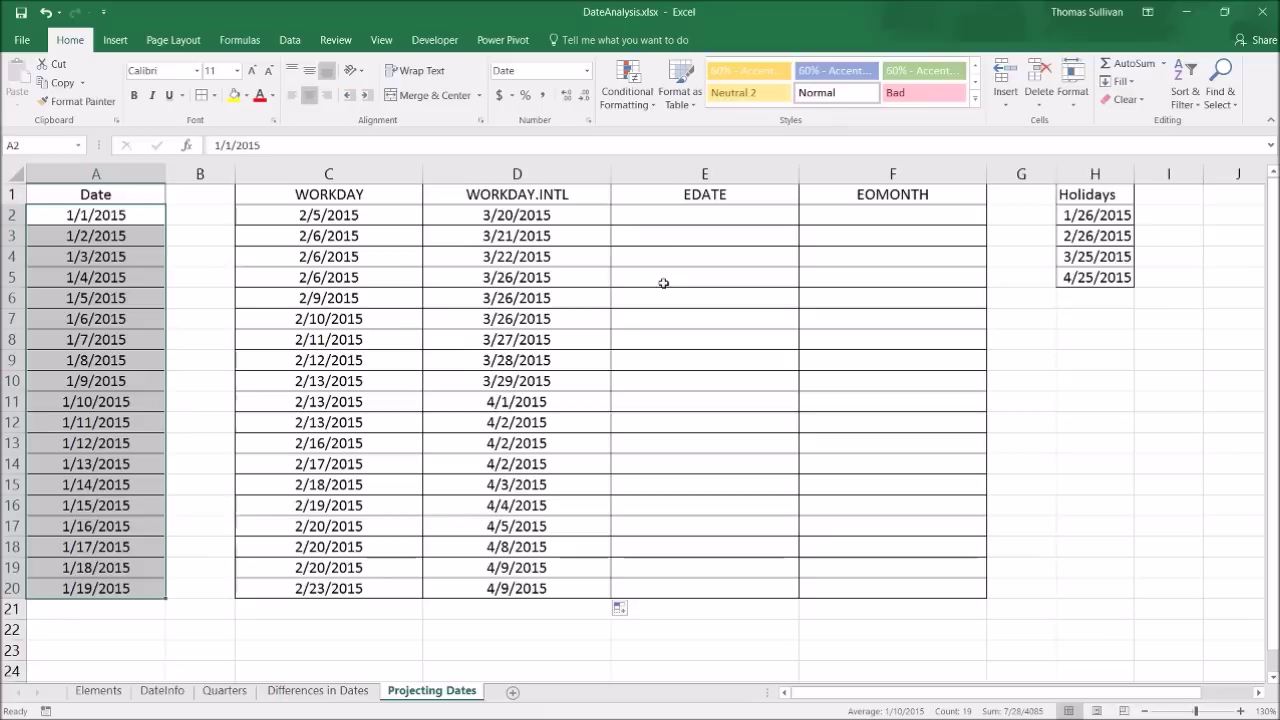
Enter =EDATE(A2,6) in E2 to project the start date six months ahead.
left_click(660, 217)
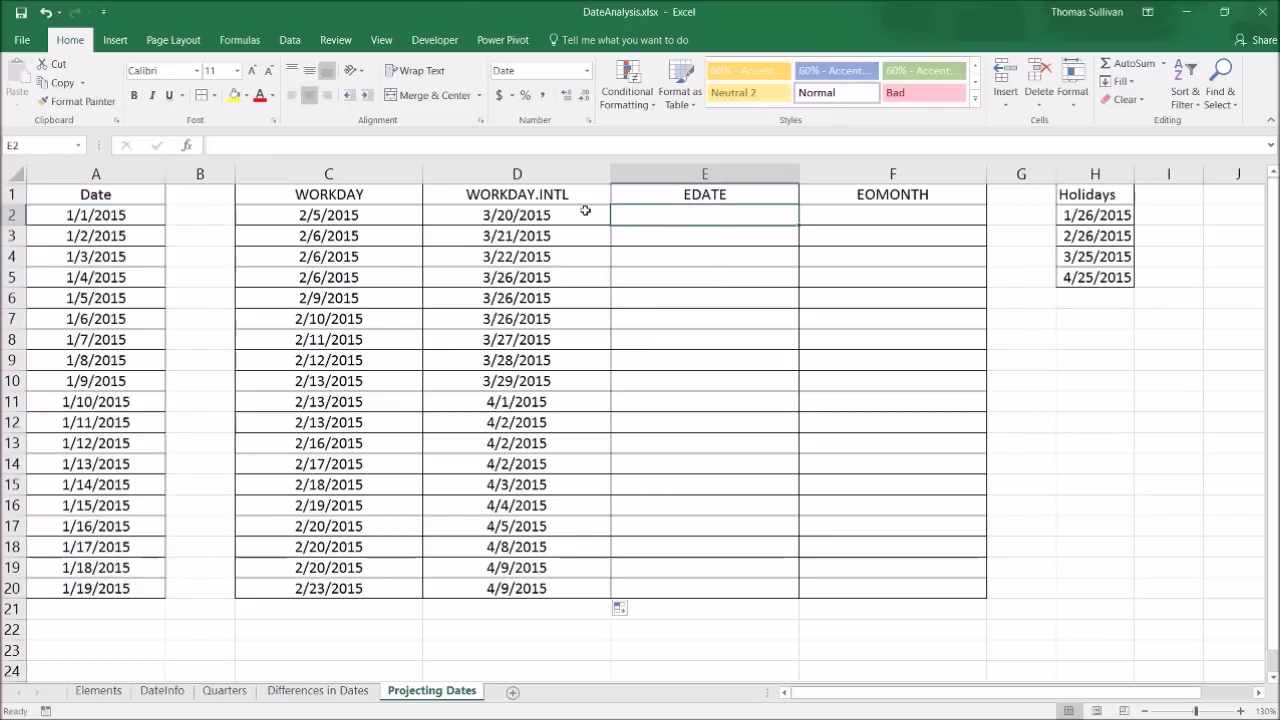
type("=edat")
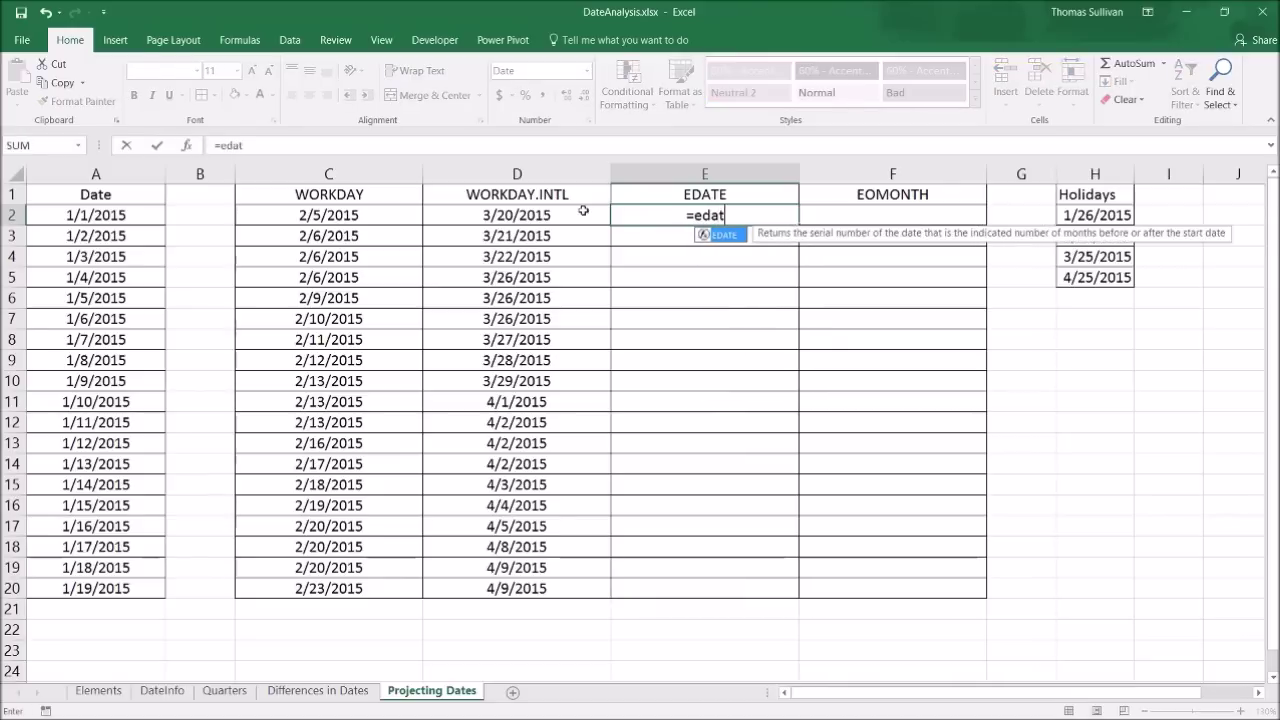
key("Tab")
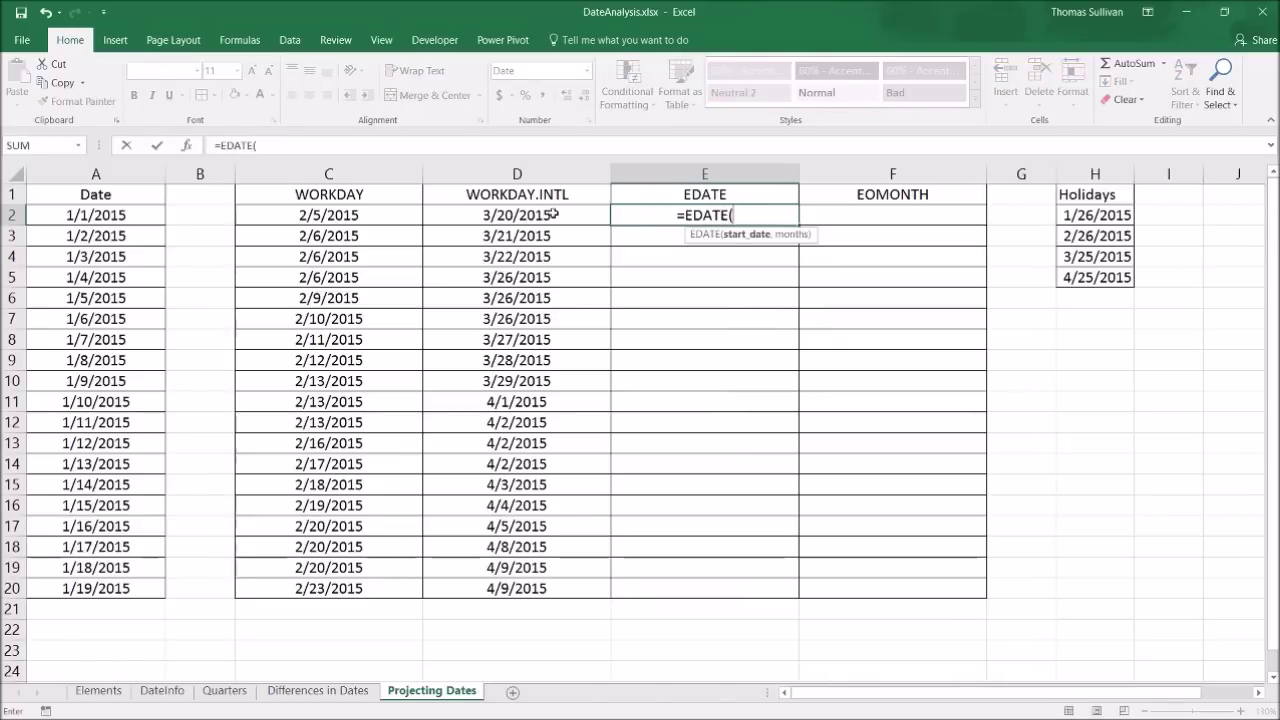
left_click(90, 220)
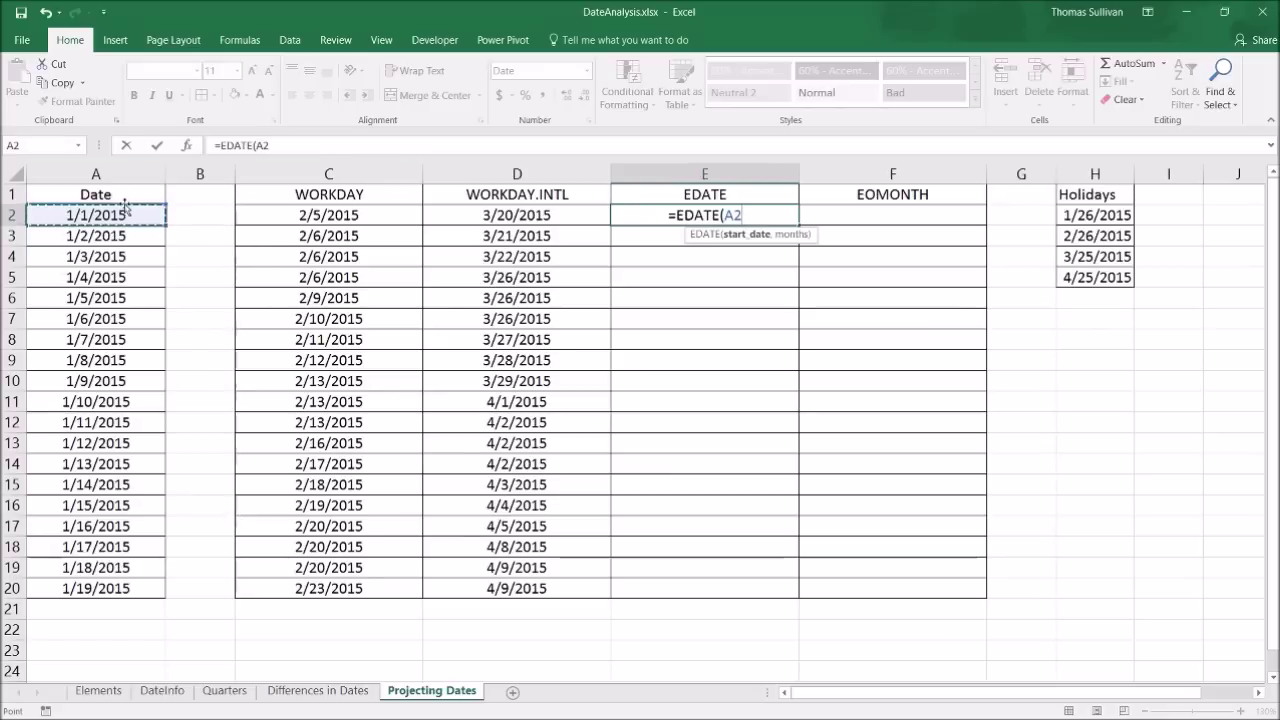
type(",6)")
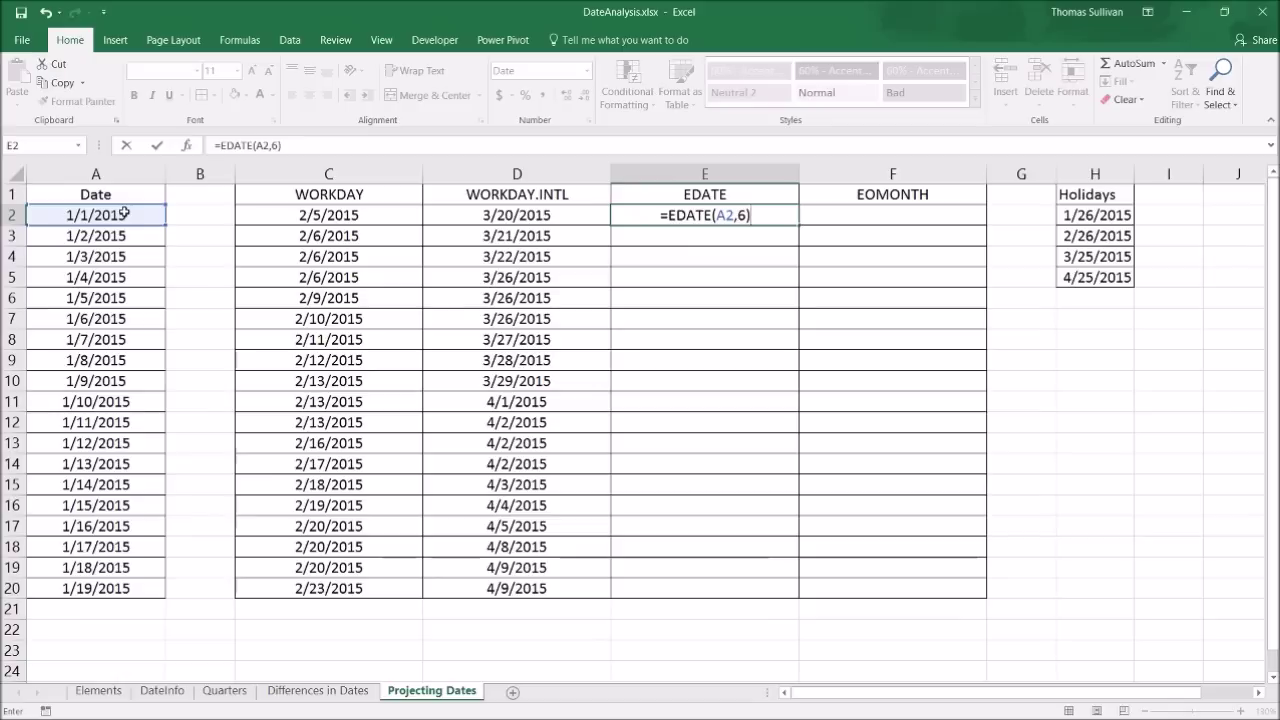
key("Return")
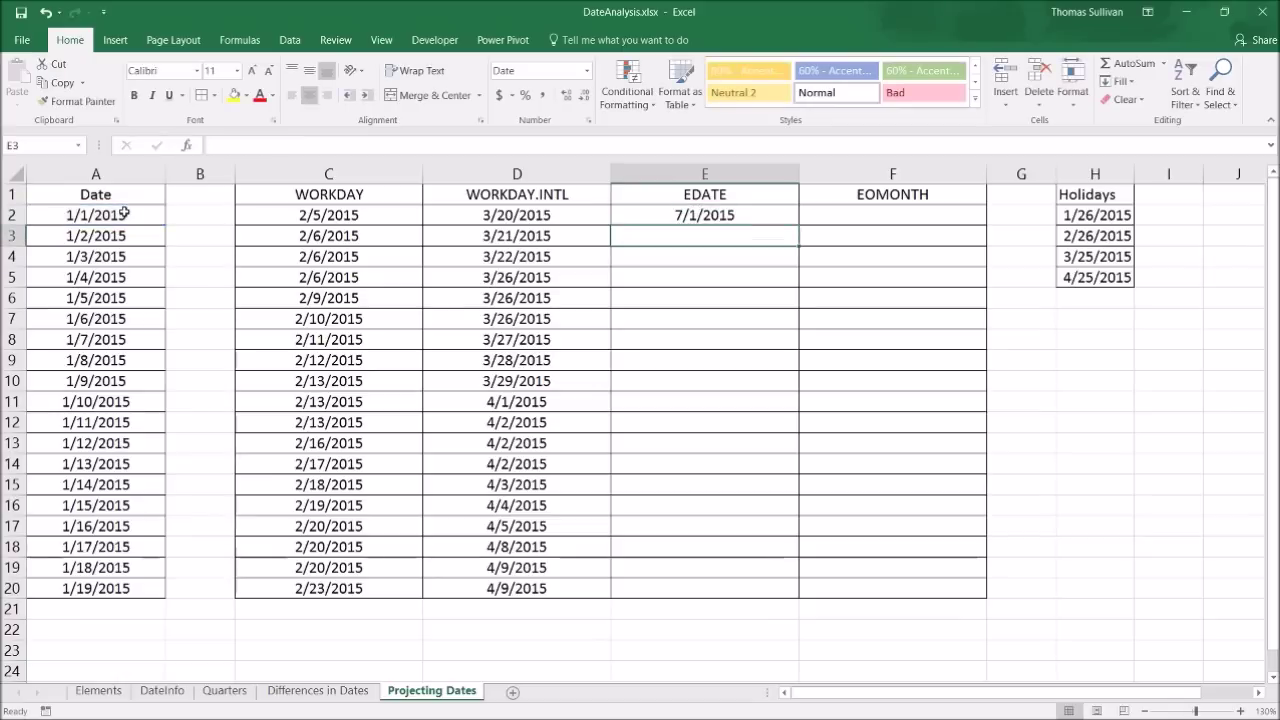
Fill the EDATE formula from E2 down through E20 and compare E8 with its start date in A8.
left_click(766, 220)
double_click(800, 225)
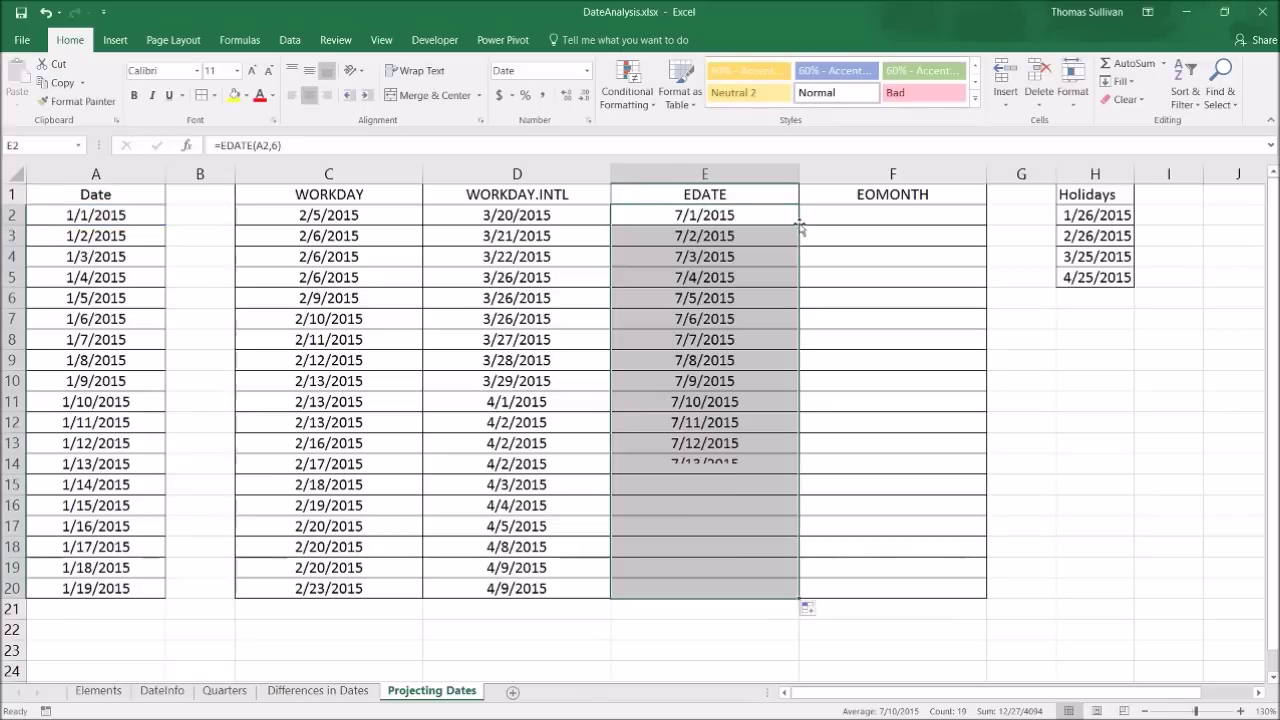
left_click(680, 376)
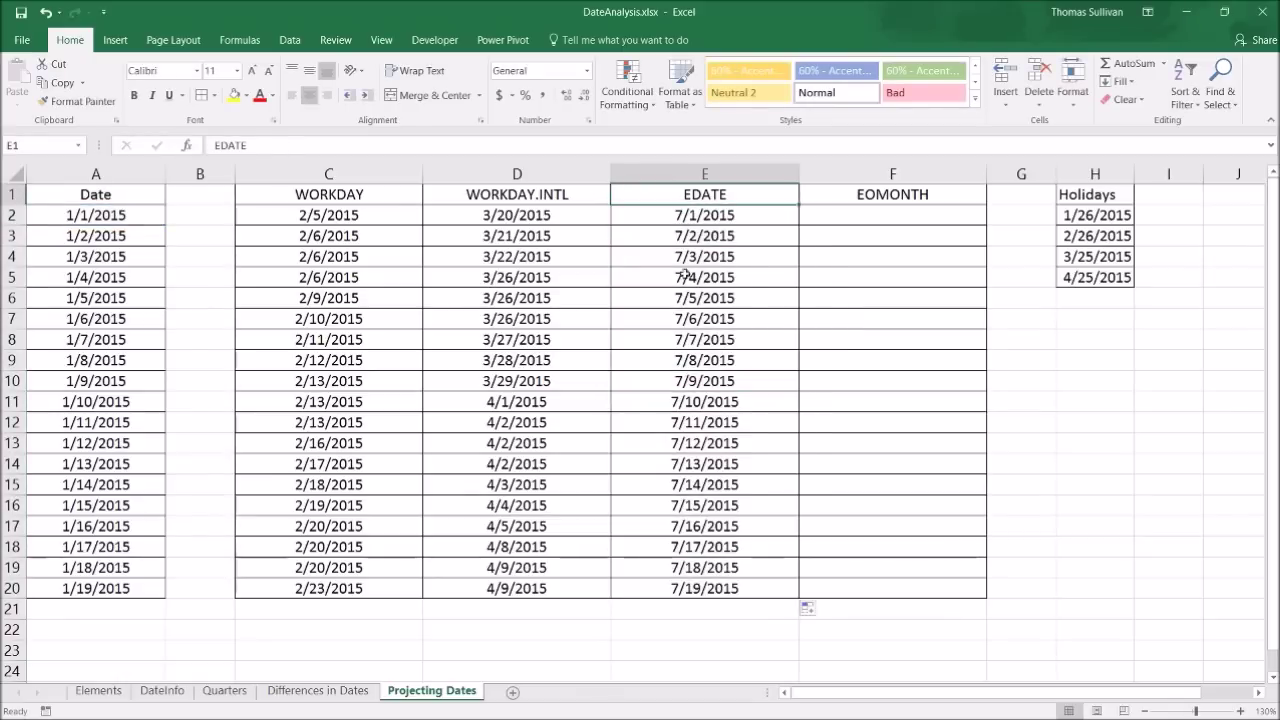
left_click(678, 340)
left_click(120, 340)
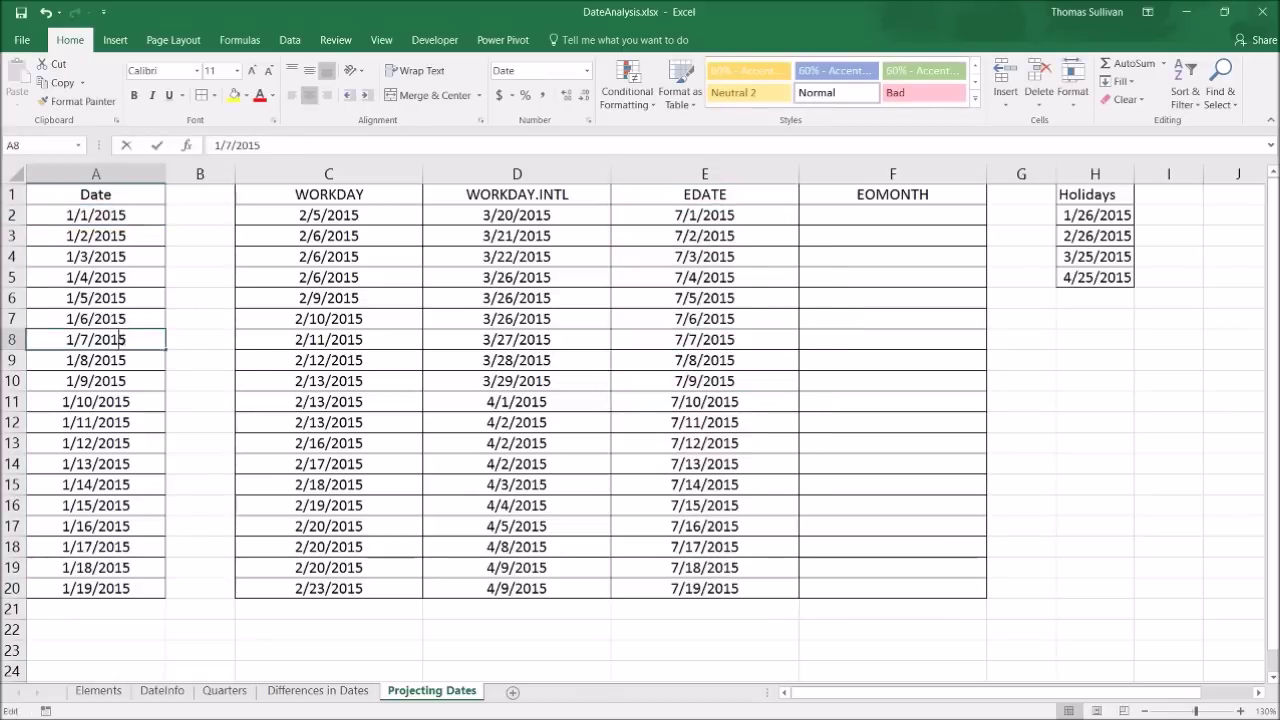
double_click(57, 340)
key("Escape")
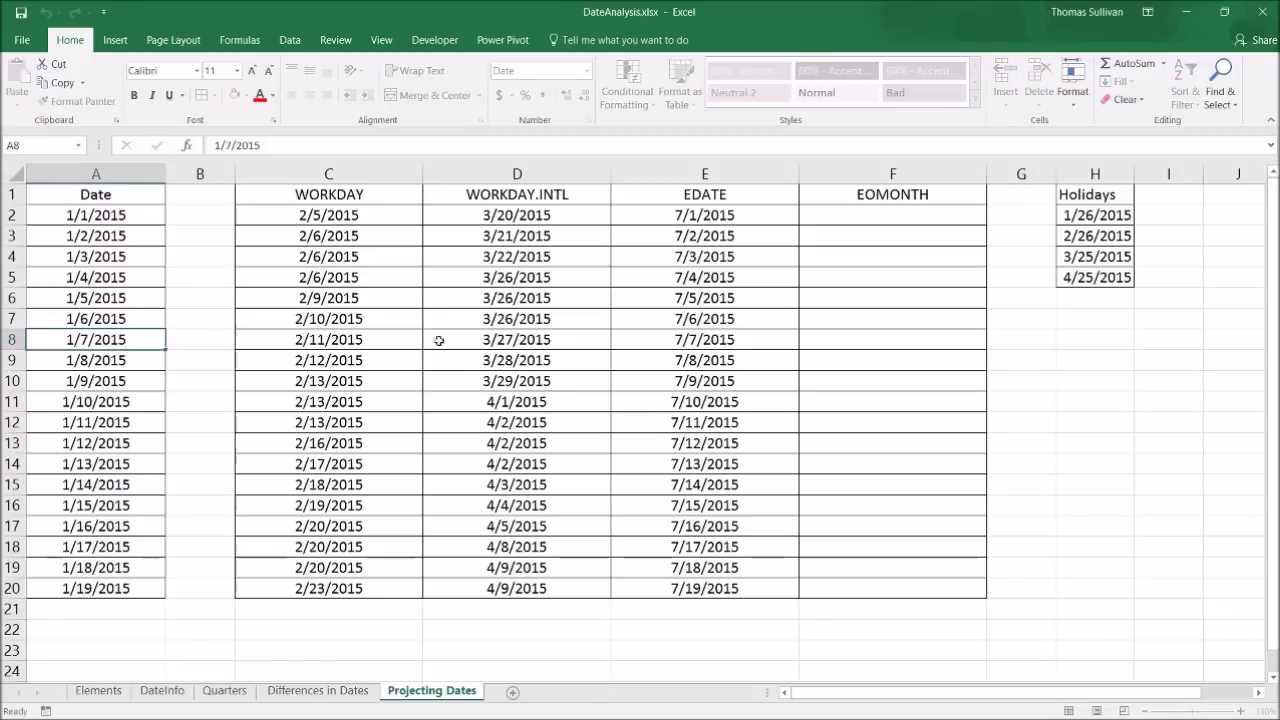
left_click(700, 340)
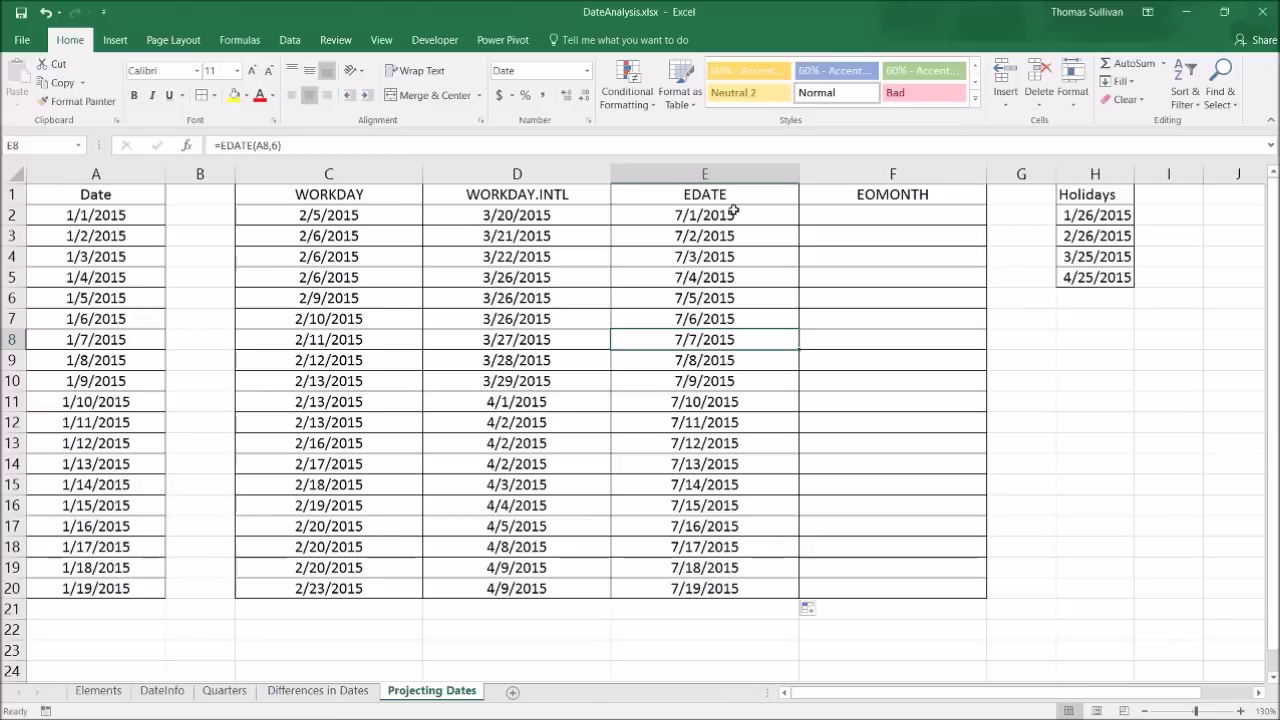
Check the arguments of E2's EDATE formula and enter =EOMONTH(A2,6) in F2.
left_click(830, 213)
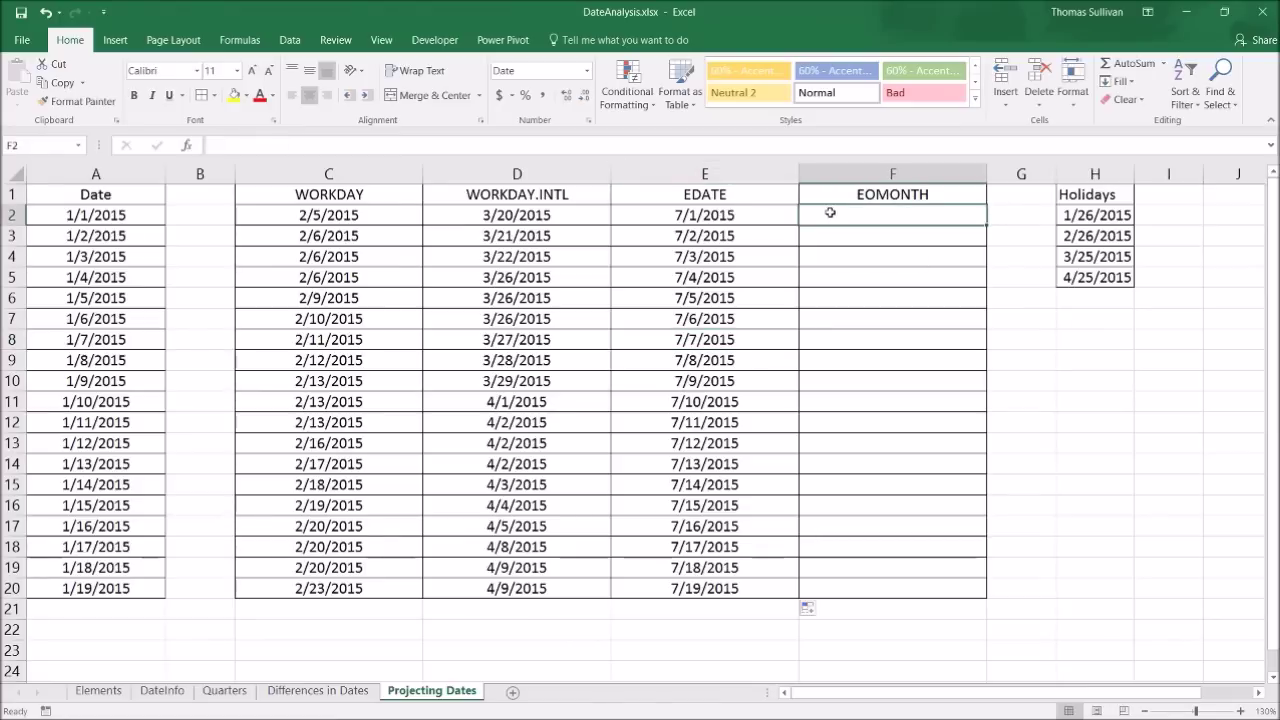
double_click(707, 215)
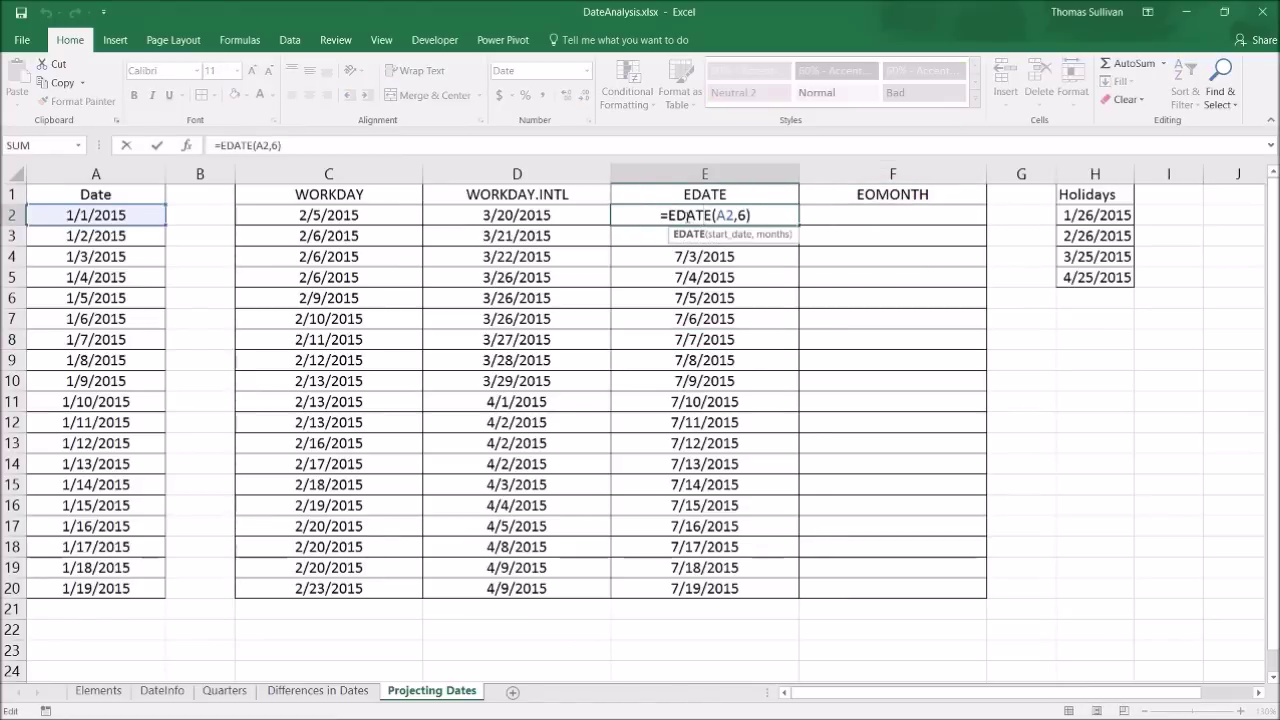
left_click(828, 213)
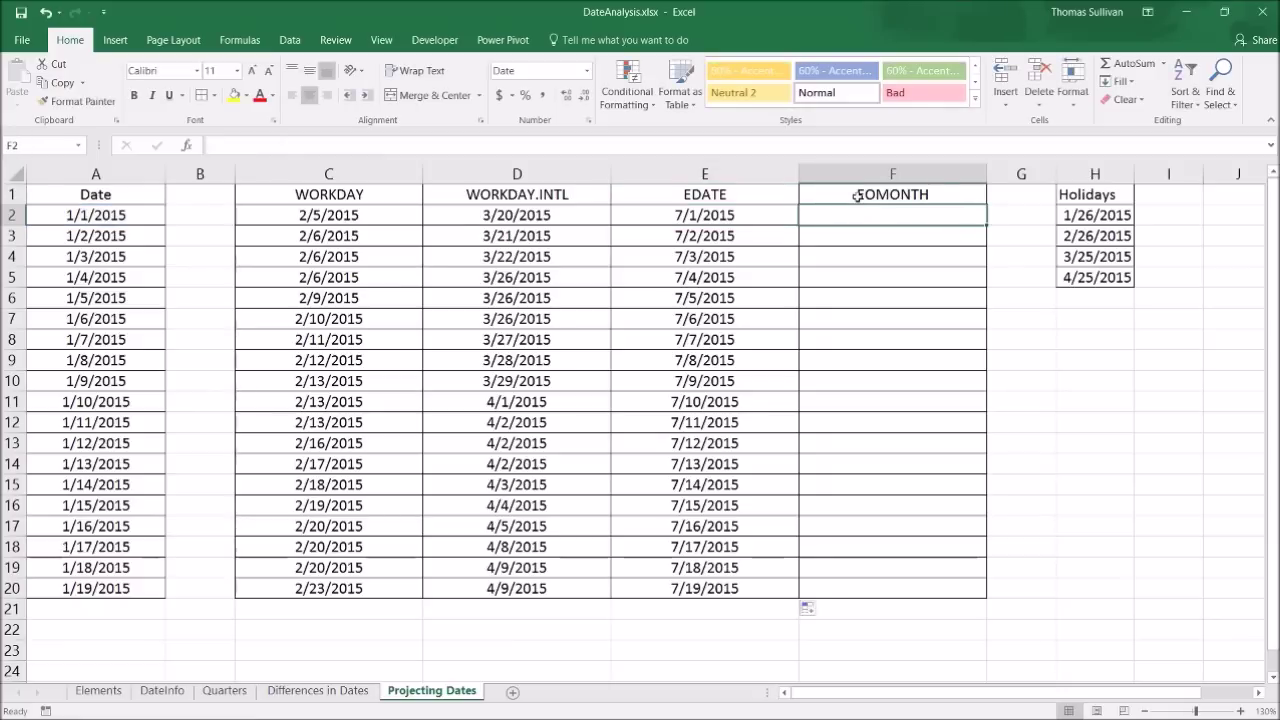
type("=eomn")
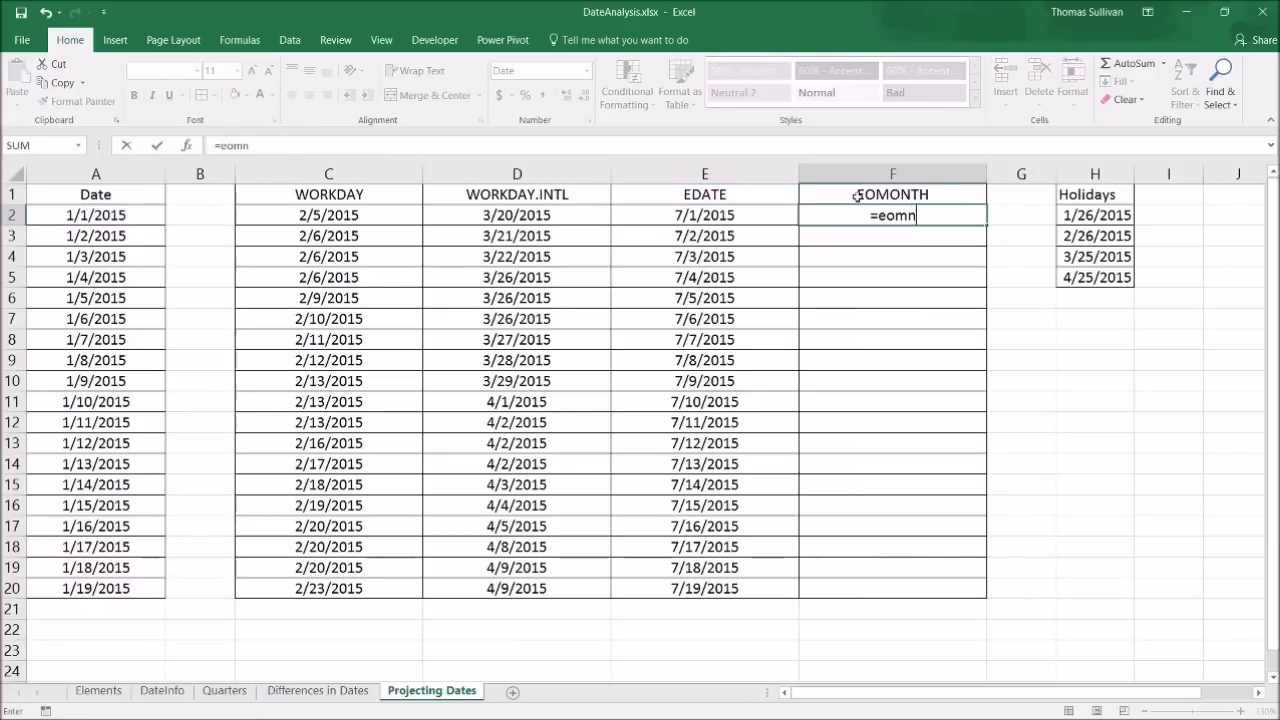
key("BackSpace")
type("o")
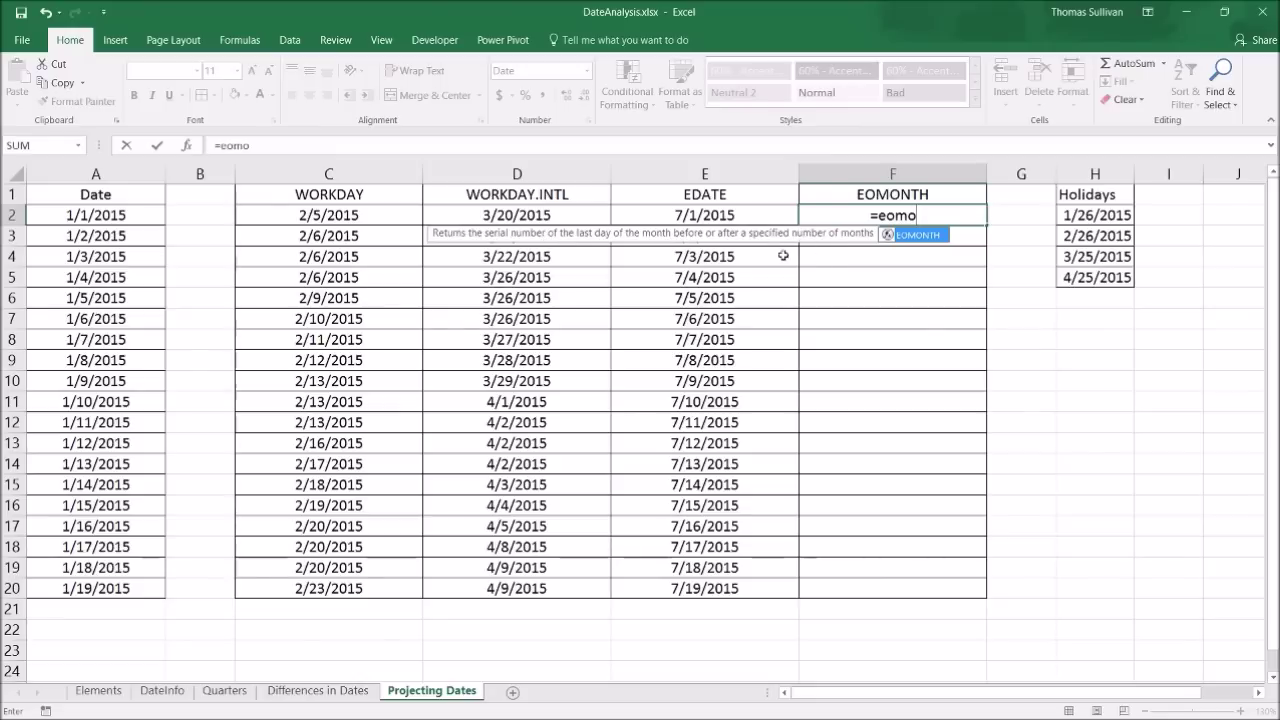
key("Tab")
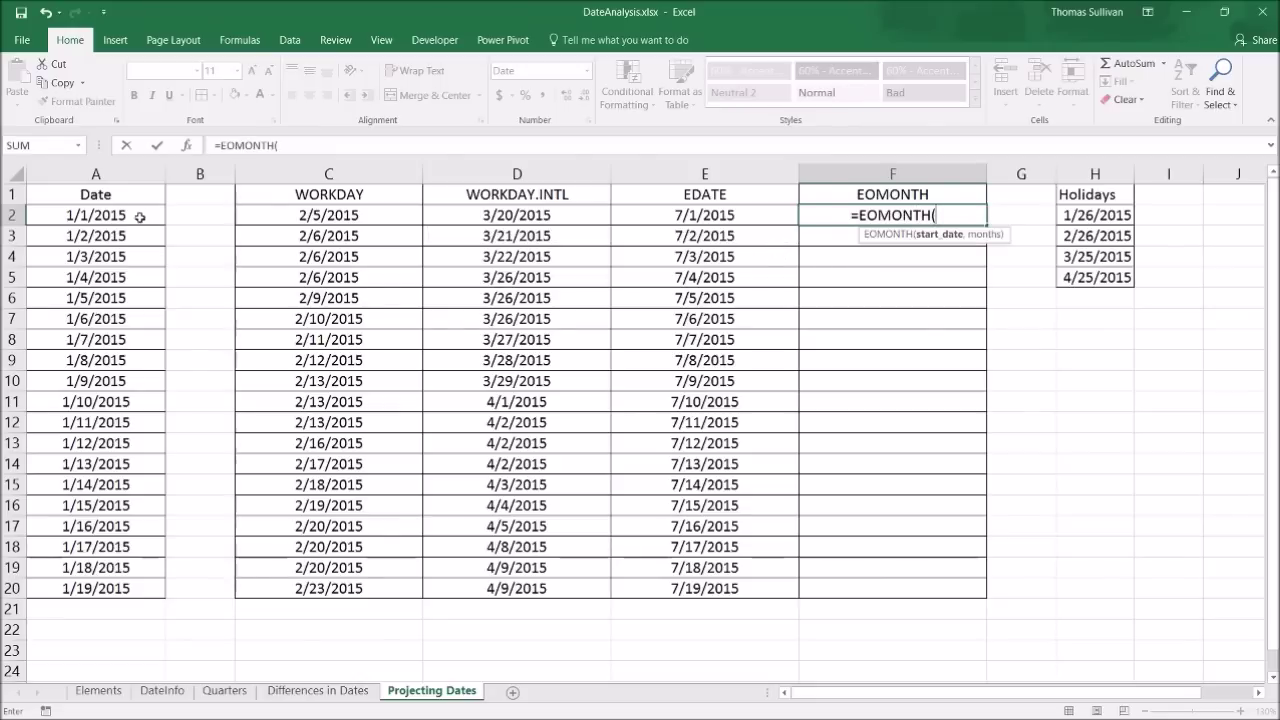
left_click(85, 214)
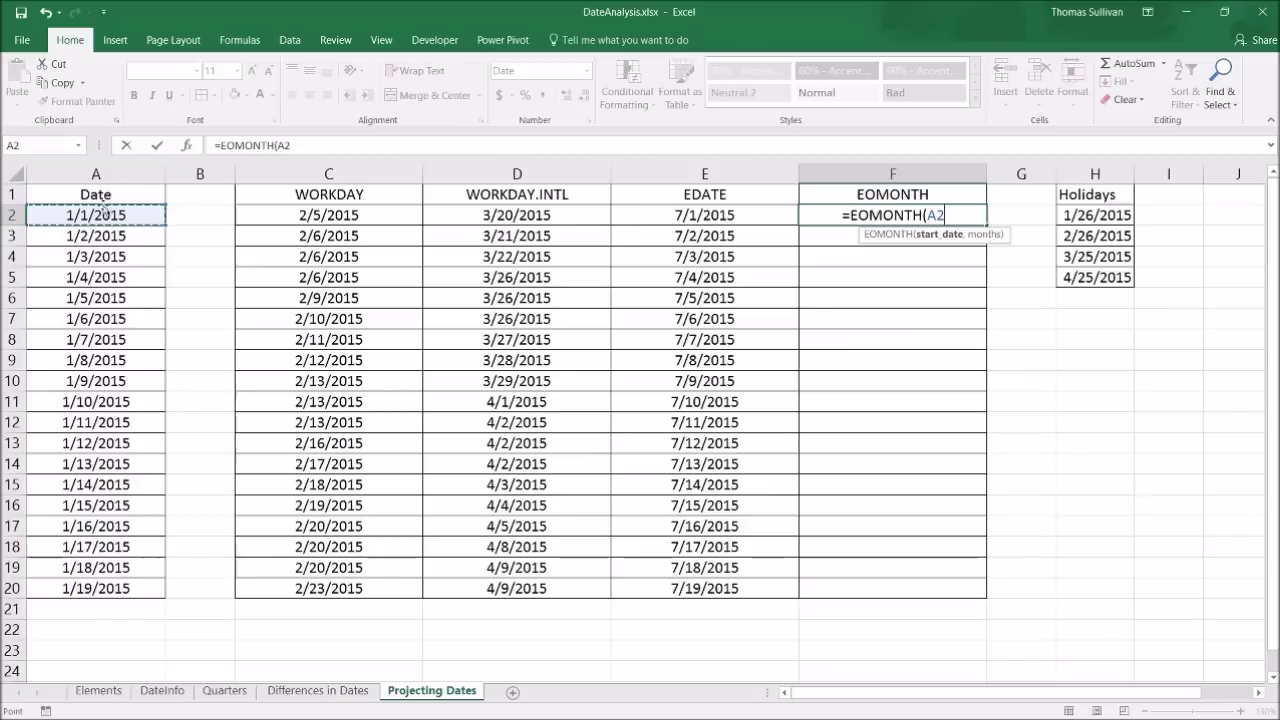
type(",6")
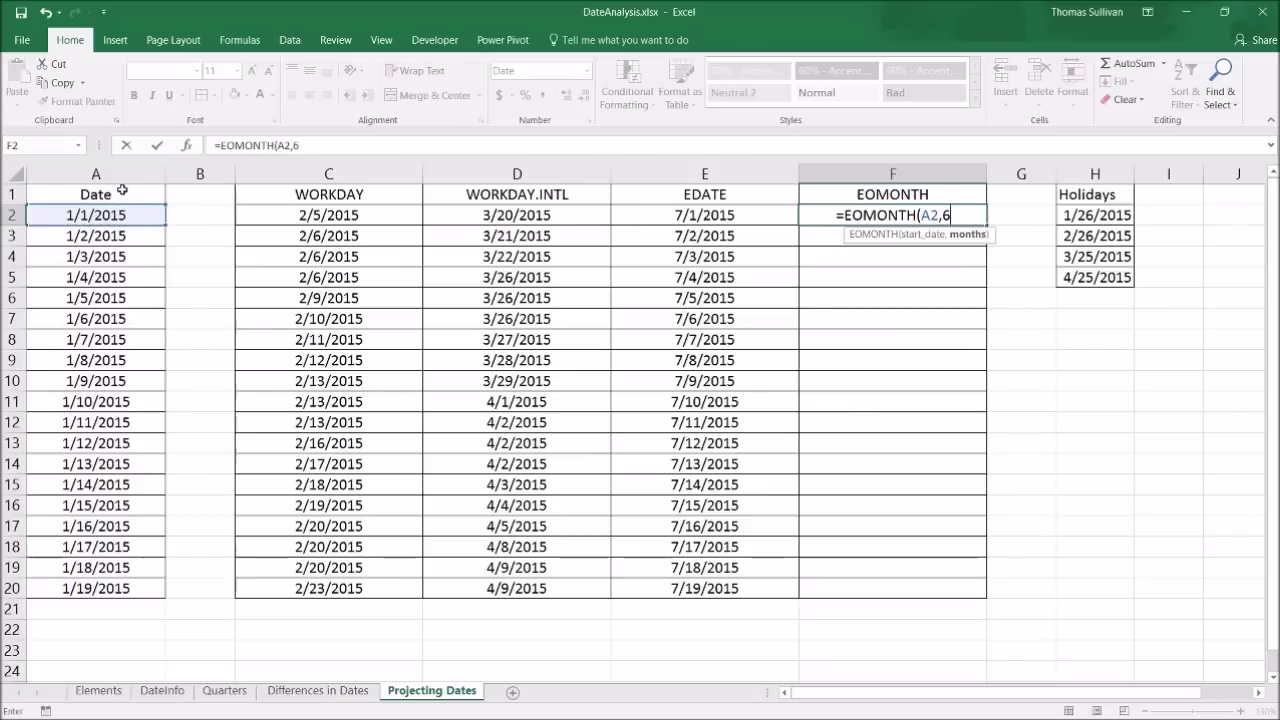
type(")")
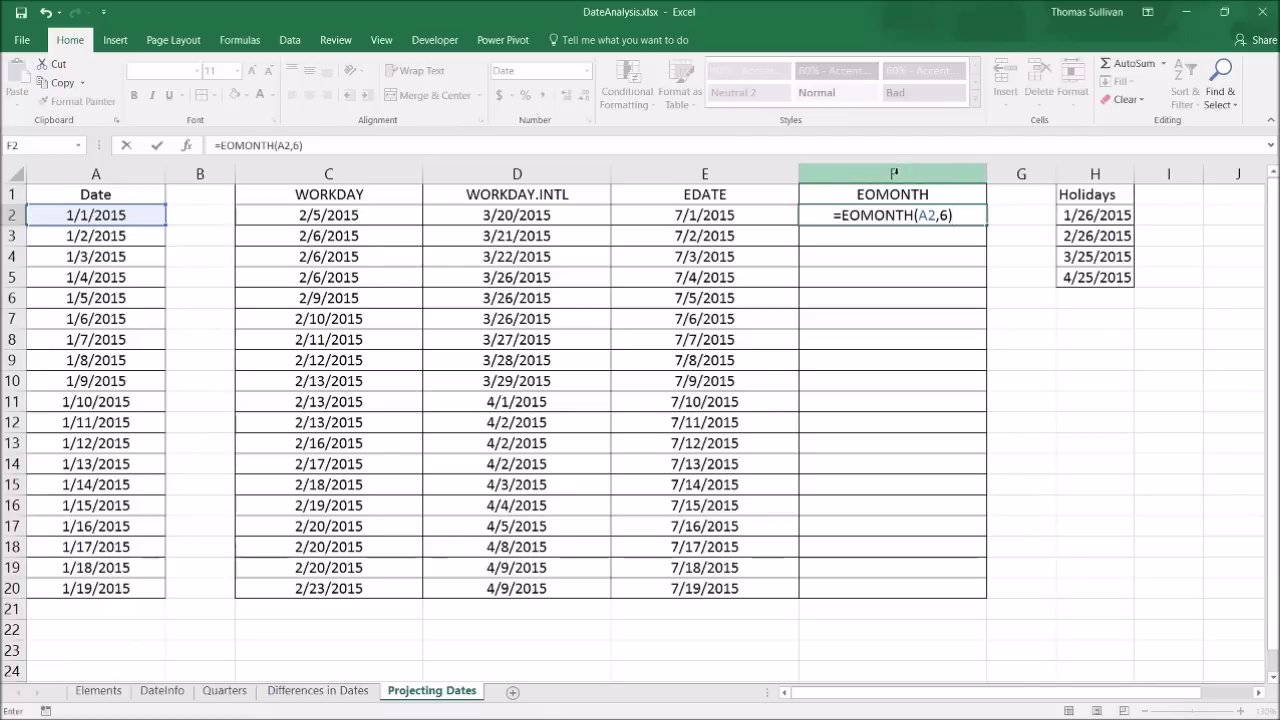
key("Return")
Fill the EOMONTH formula from F2 down through F20 and look over the filled range.
left_click(906, 215)
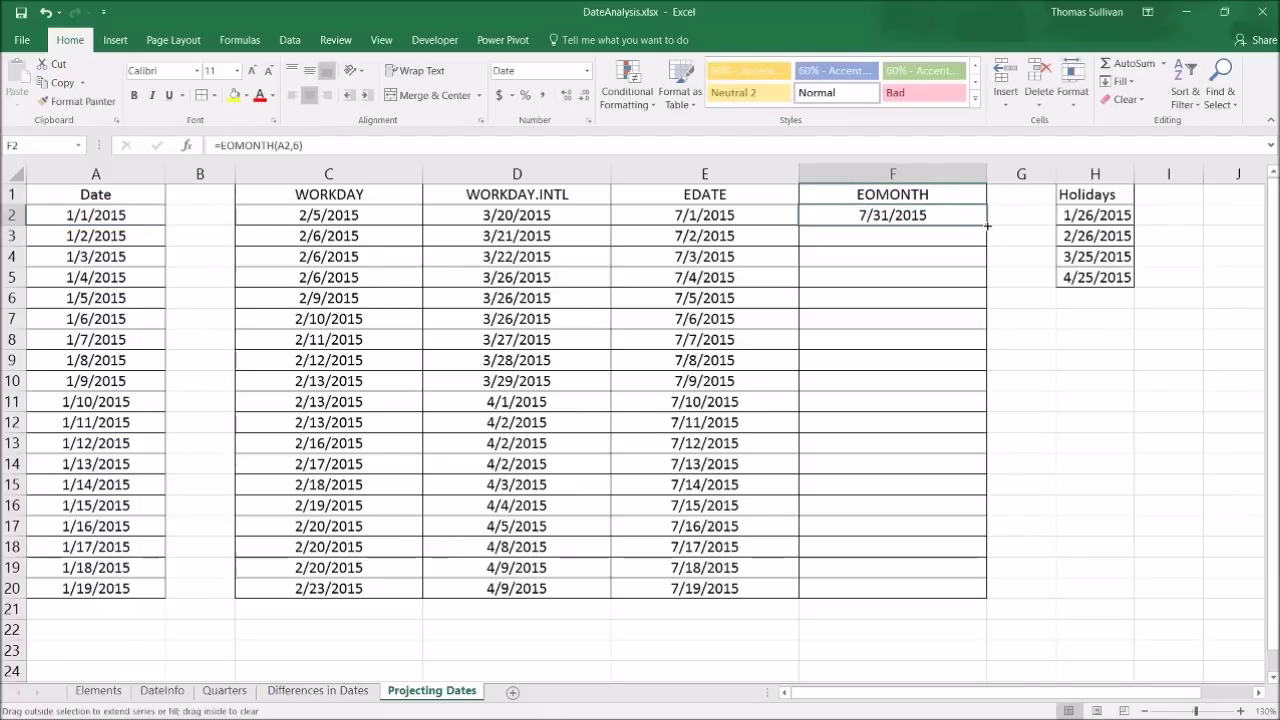
double_click(987, 226)
left_click_drag(871, 585, 851, 222)
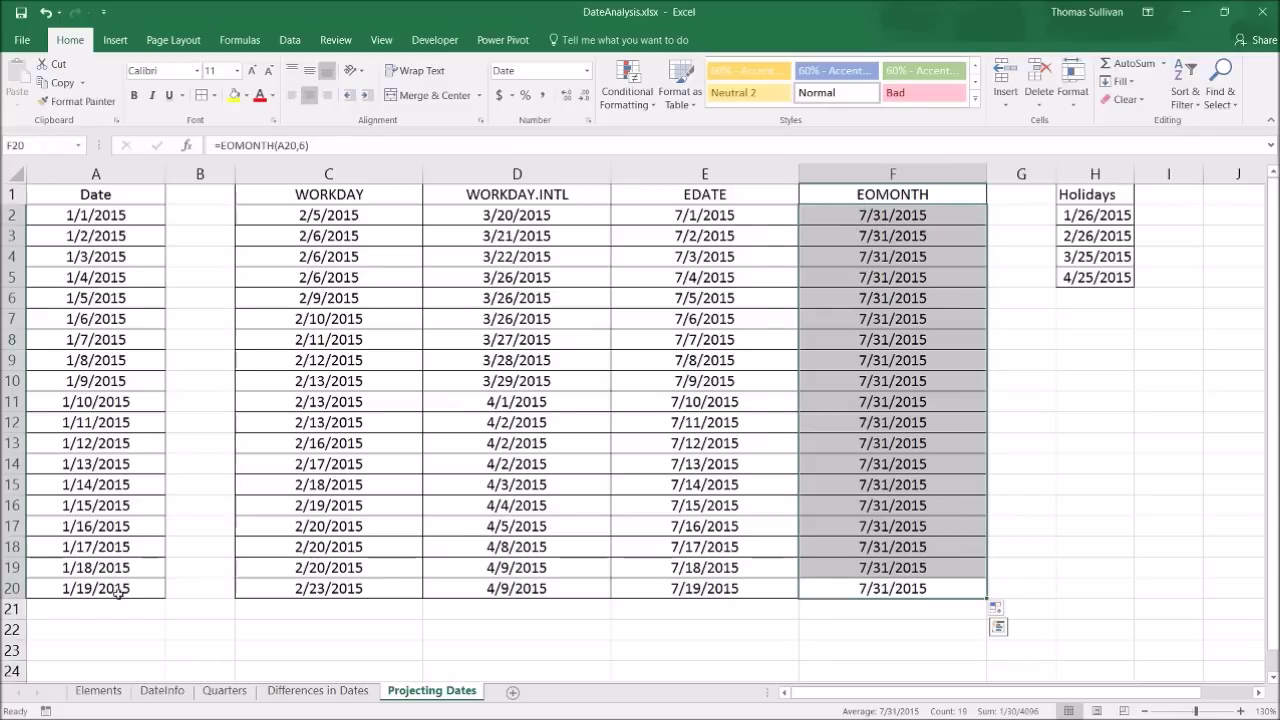
Change the month of the date in A20 so that it reads 3/19/2015.
left_click(68, 588)
double_click(76, 588)
key("BackSpace")
type("3")
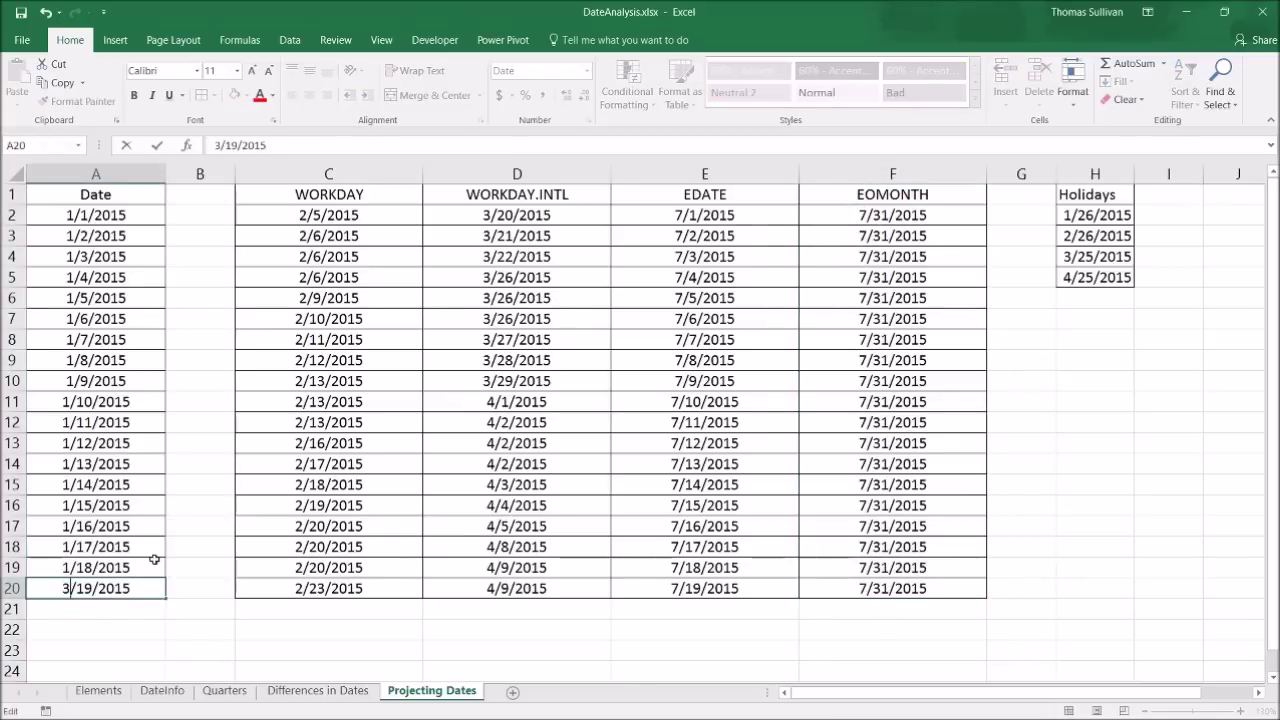
key("Return")
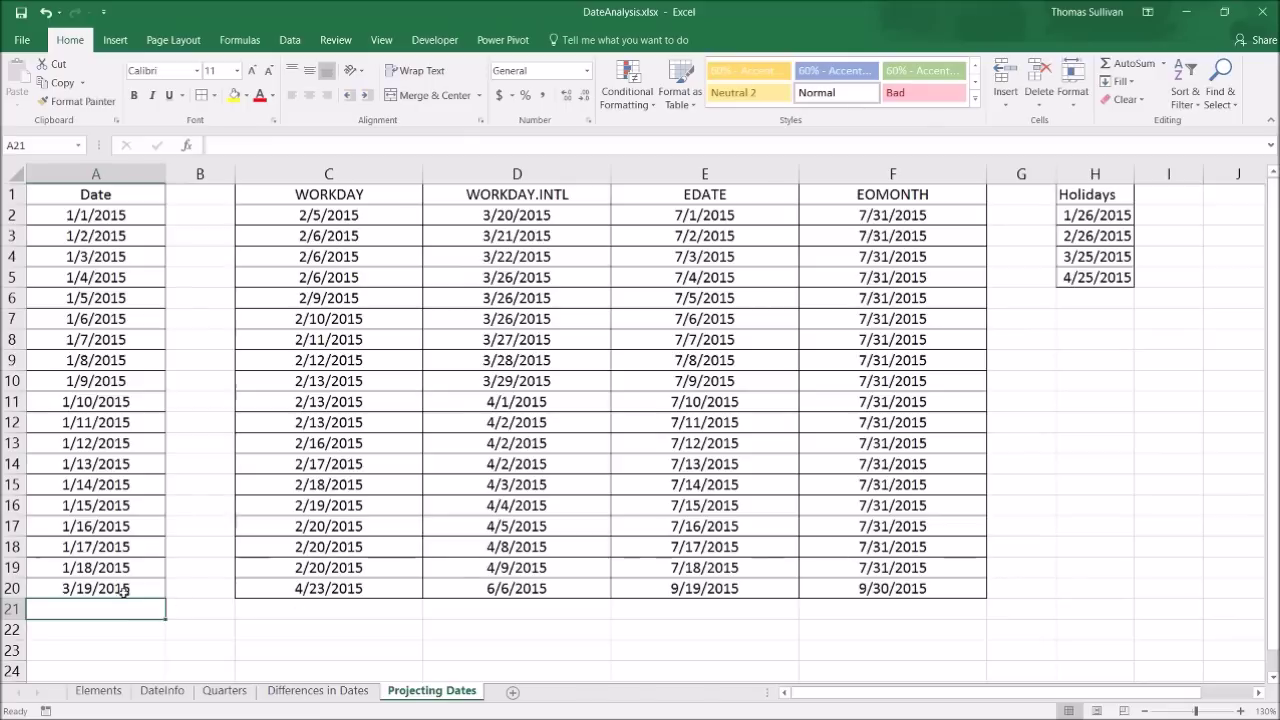
Review the recalculated dates across row 20 and inspect the arguments of F20's EOMONTH formula.
key("Up")
key("ctrl+shift+Right")
key("ctrl+shift+Right")
left_click(885, 590)
double_click(885, 590)
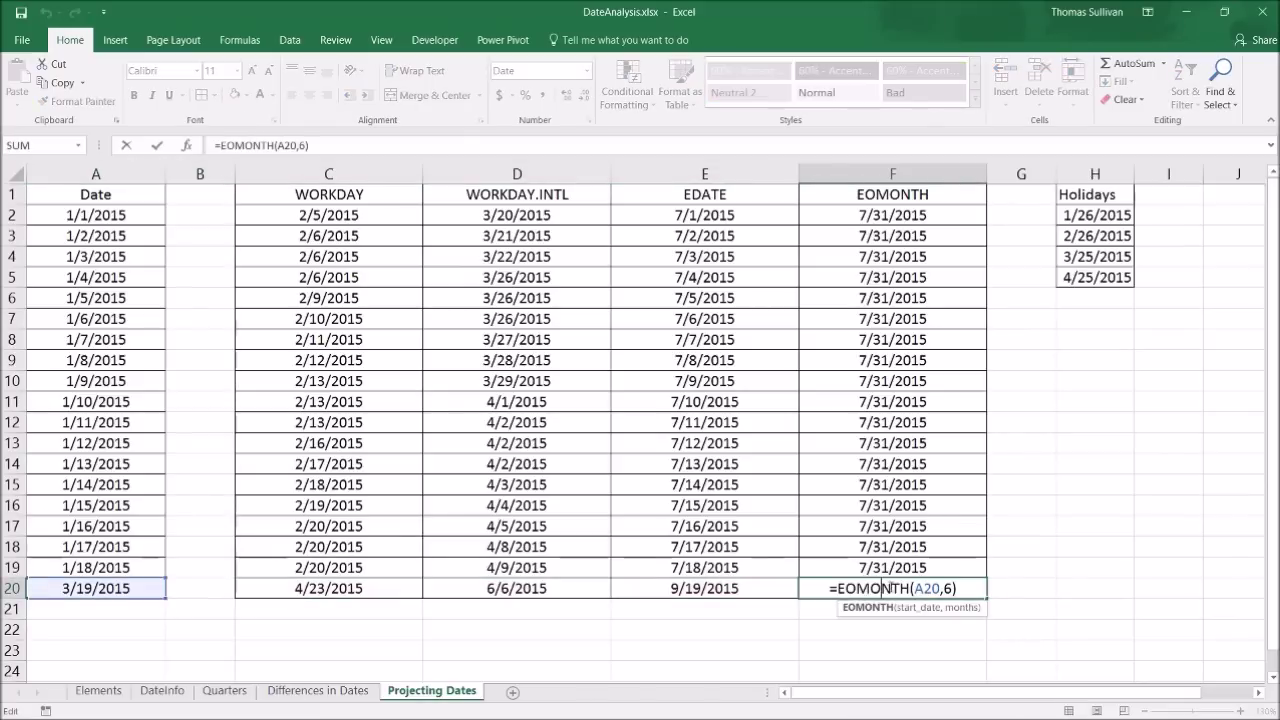
Change the month of the date in A20 so that it reads 2/19/2015 and look over row 20.
key("Escape")
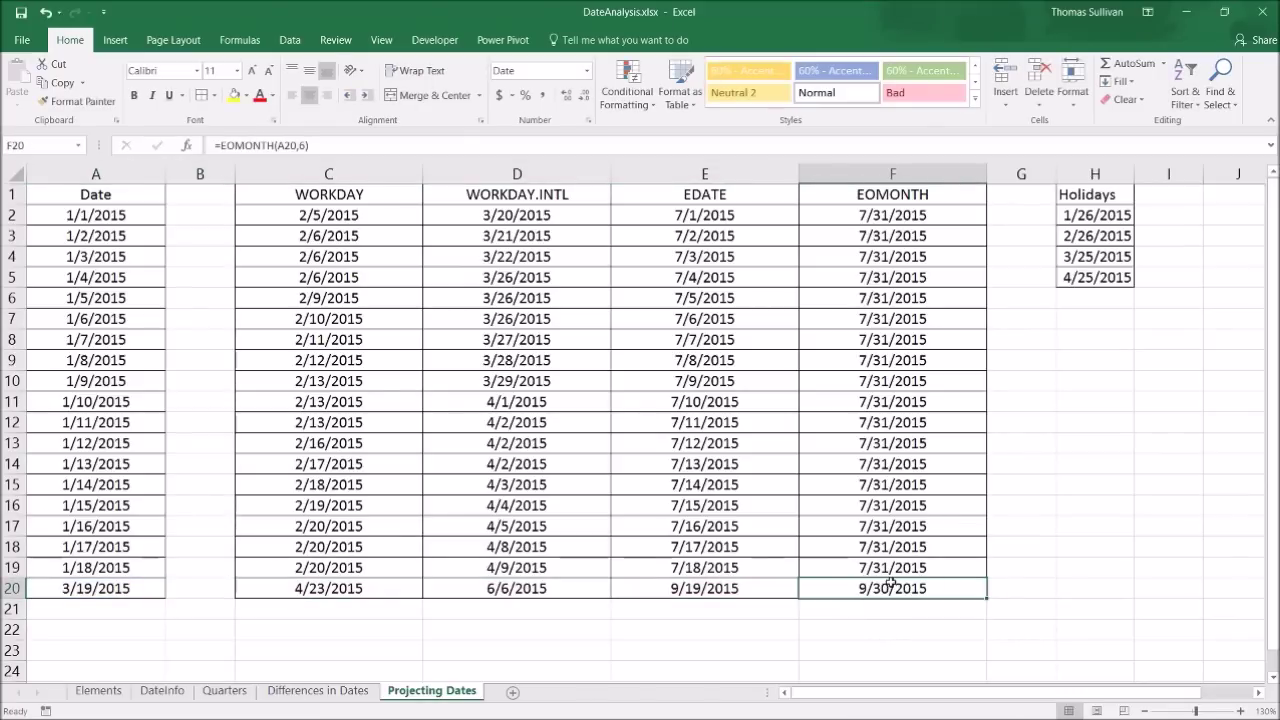
left_click(118, 588)
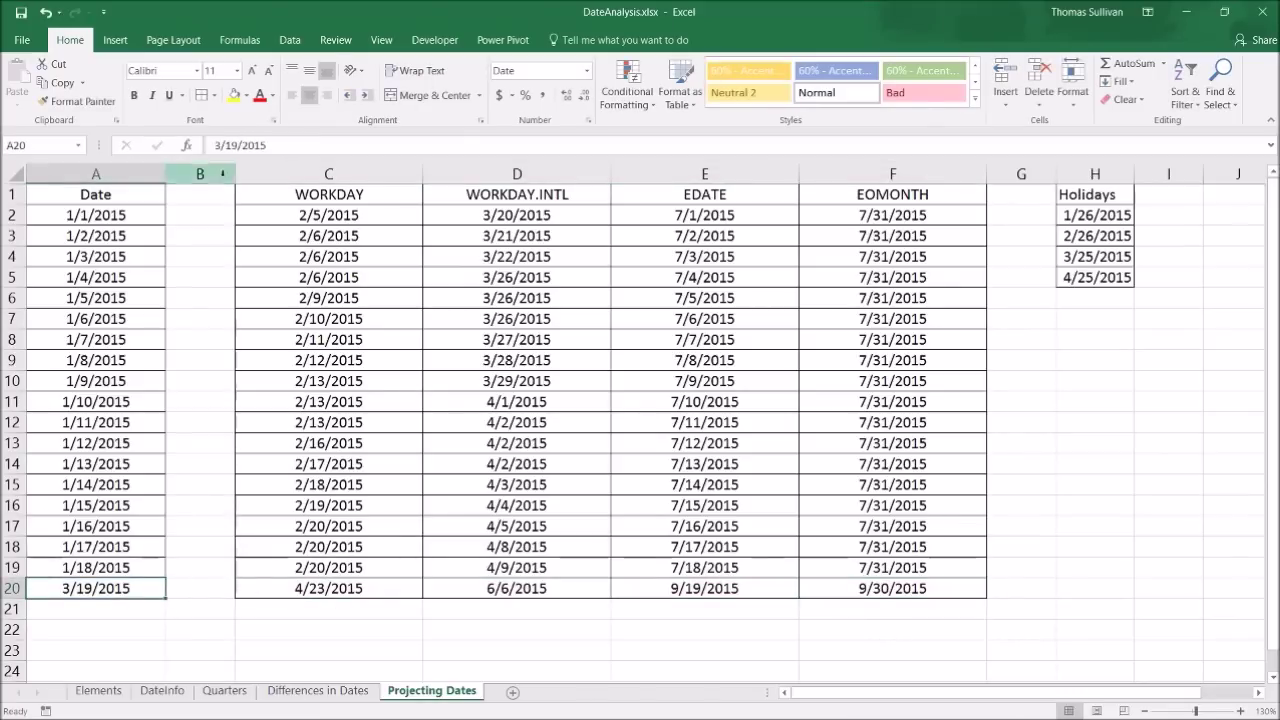
key("F2")
key("Home")
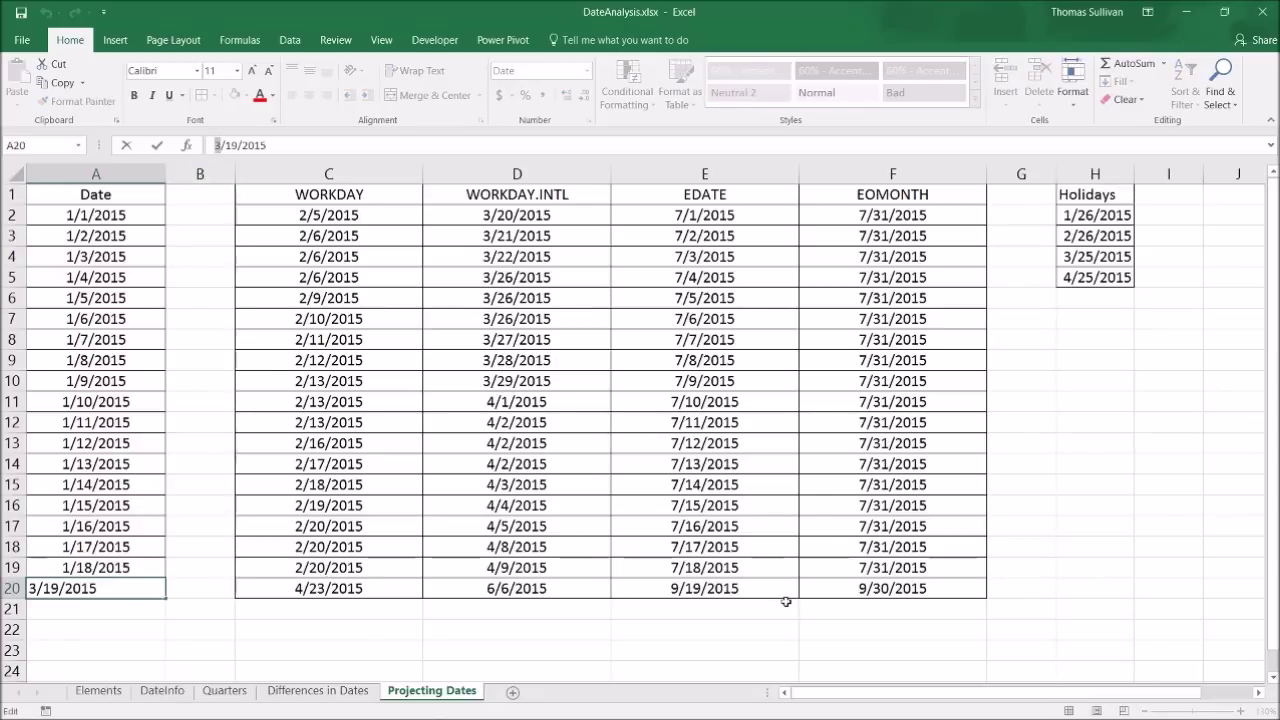
key("Delete")
type("2")
key("Return")
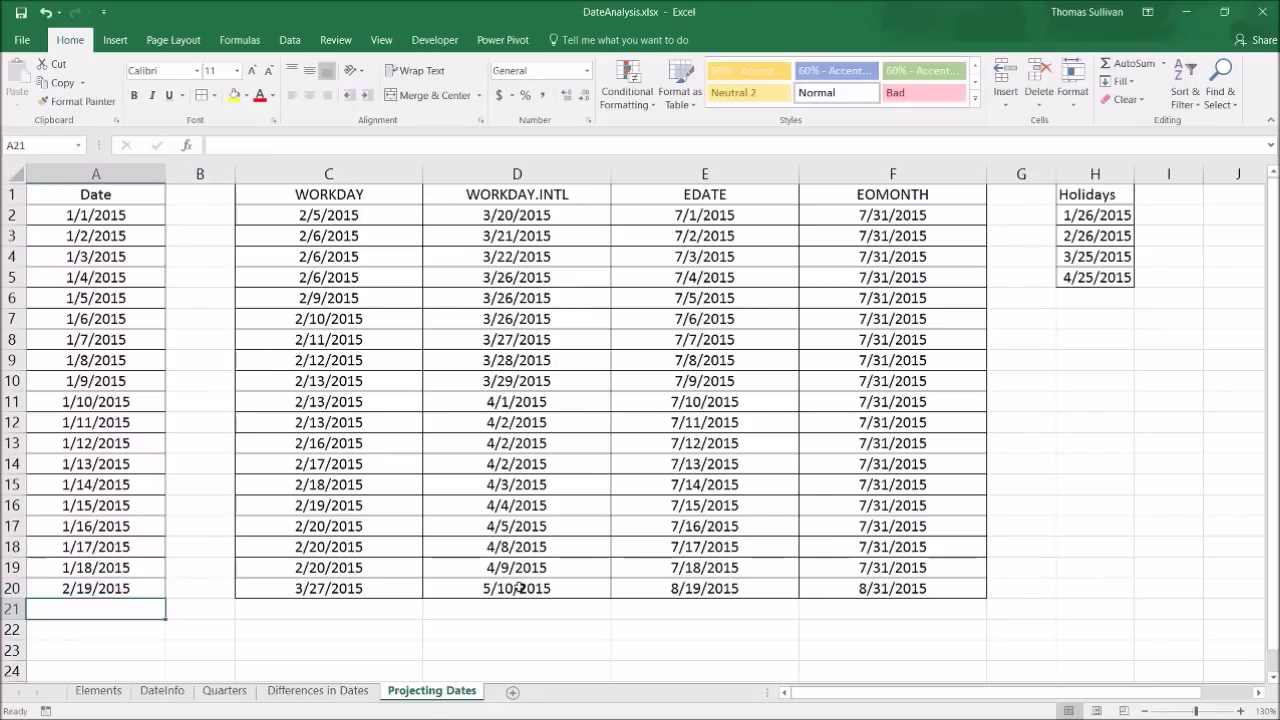
left_click(432, 603)
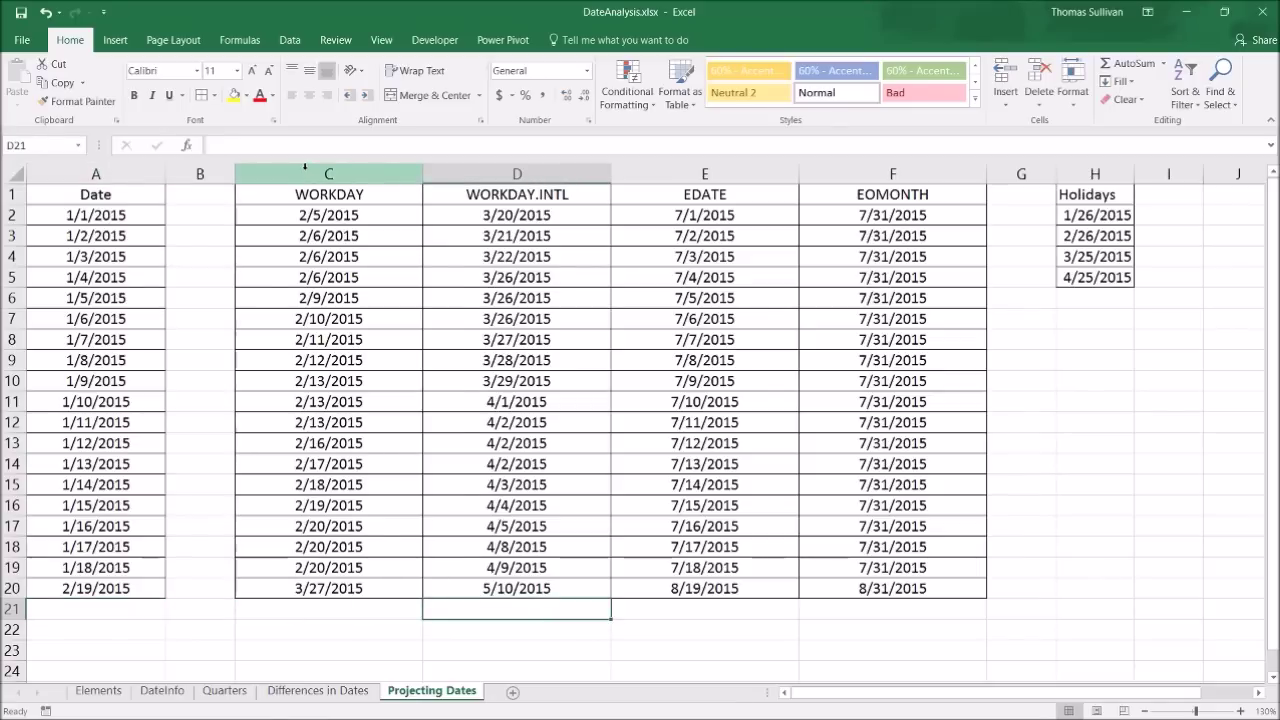
Replace the formulas in columns C through F with static results by copying the columns onto themselves as values only.
left_click_drag(299, 174, 893, 174)
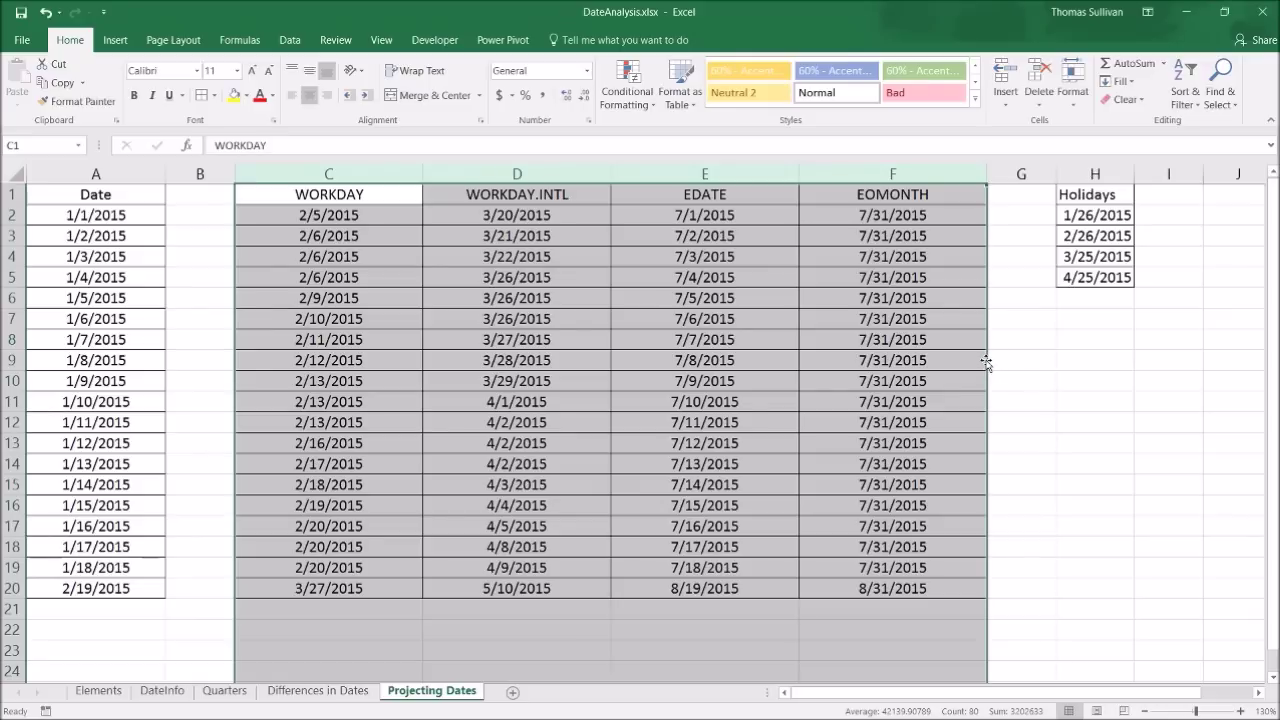
mouse_move(989, 367)
left_mouse_down()
mouse_move(1009, 366)
mouse_move(968, 362)
left_mouse_up()
key("Escape")
left_click_drag(325, 174, 941, 209)
left_click_drag(985, 244, 957, 273)
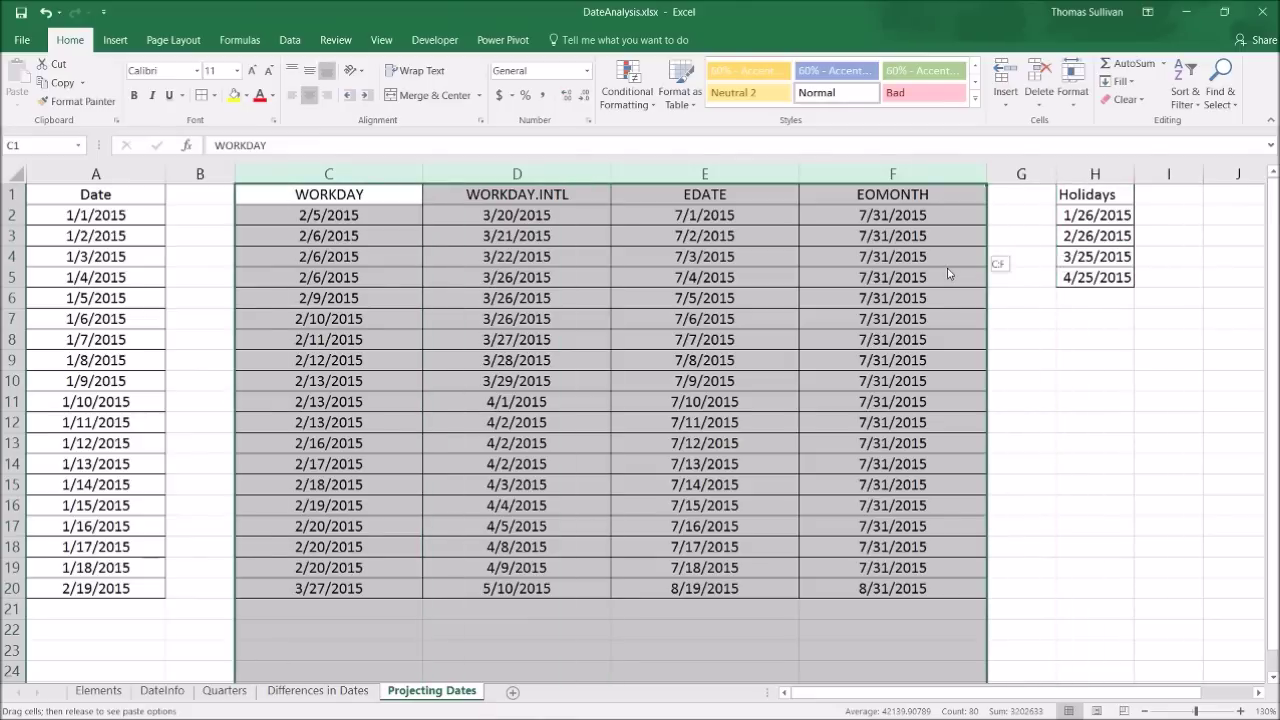
left_click_drag(808, 276, 899, 294)
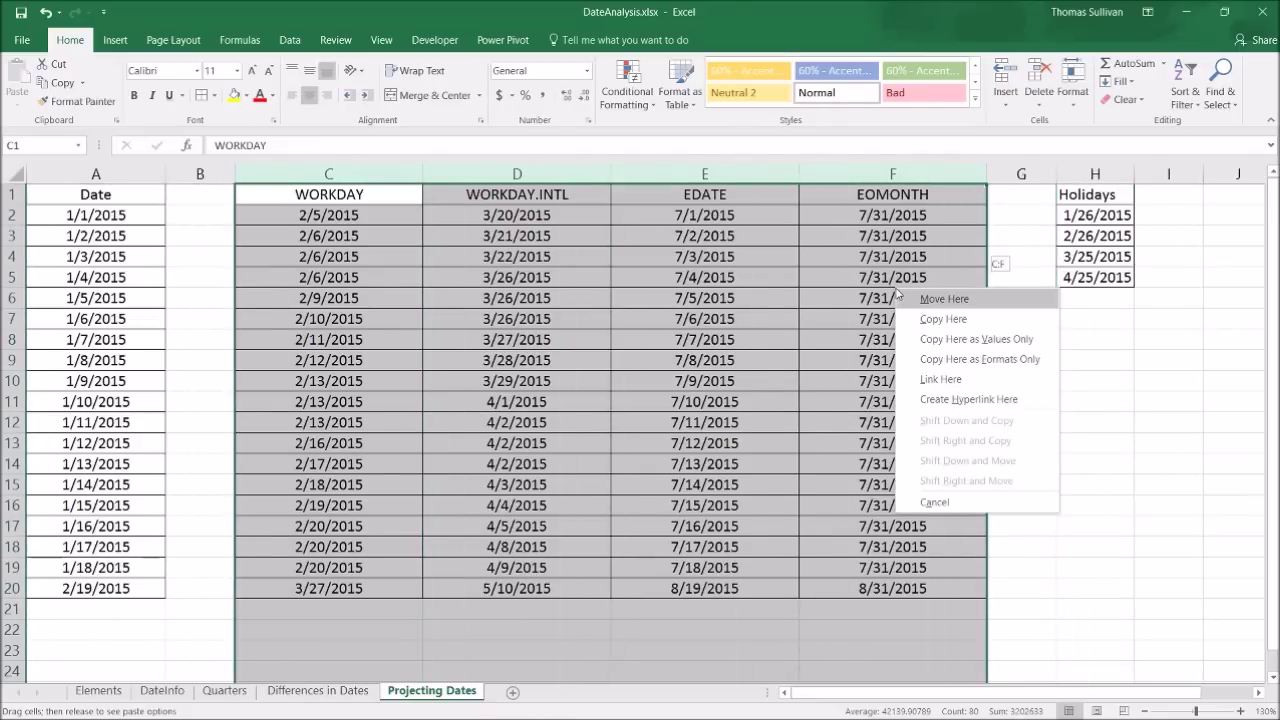
left_click(993, 347)
Inspect the contents of several WORKDAY cells, C7, C4 and C2, for formulas or static values.
left_click(301, 314)
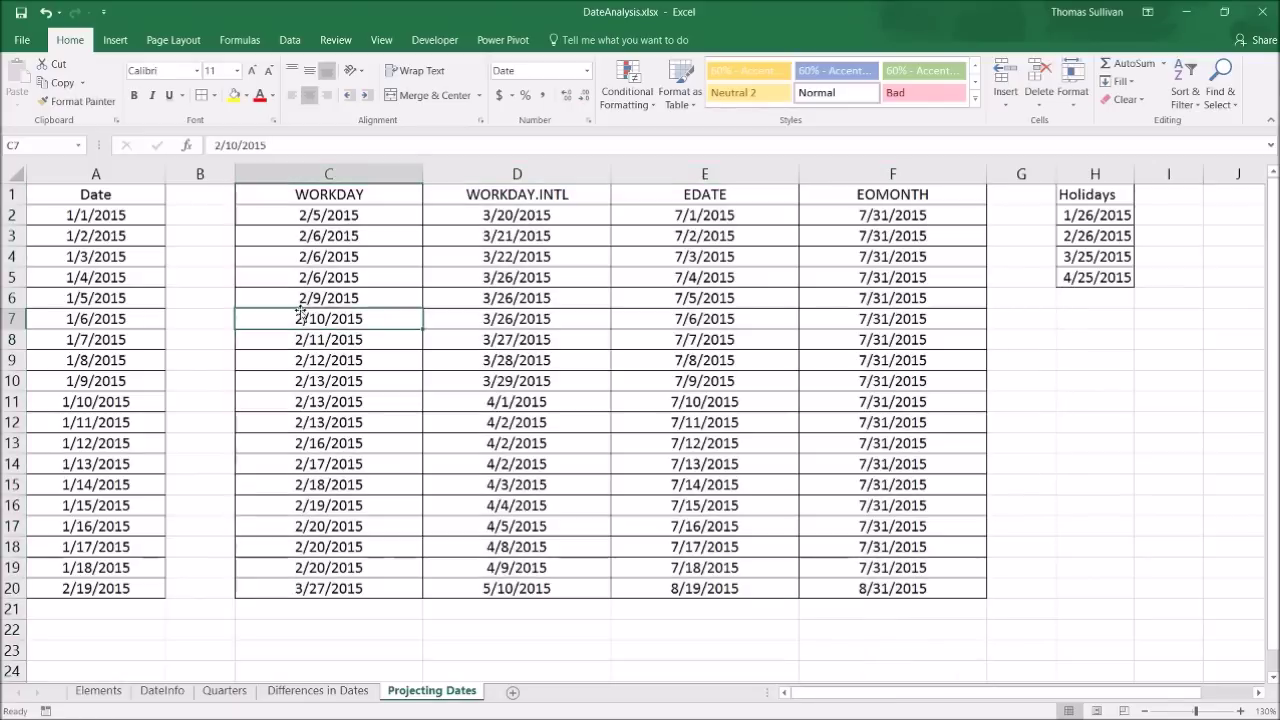
left_click(304, 256)
left_click(306, 215)
Test the static dates in row 20 by changing A20 to 1/19/2015, and undo that change.
left_click(310, 505)
key("Down")
key("Down")
key("Down")
key("Down")
key("Left")
key("Left")
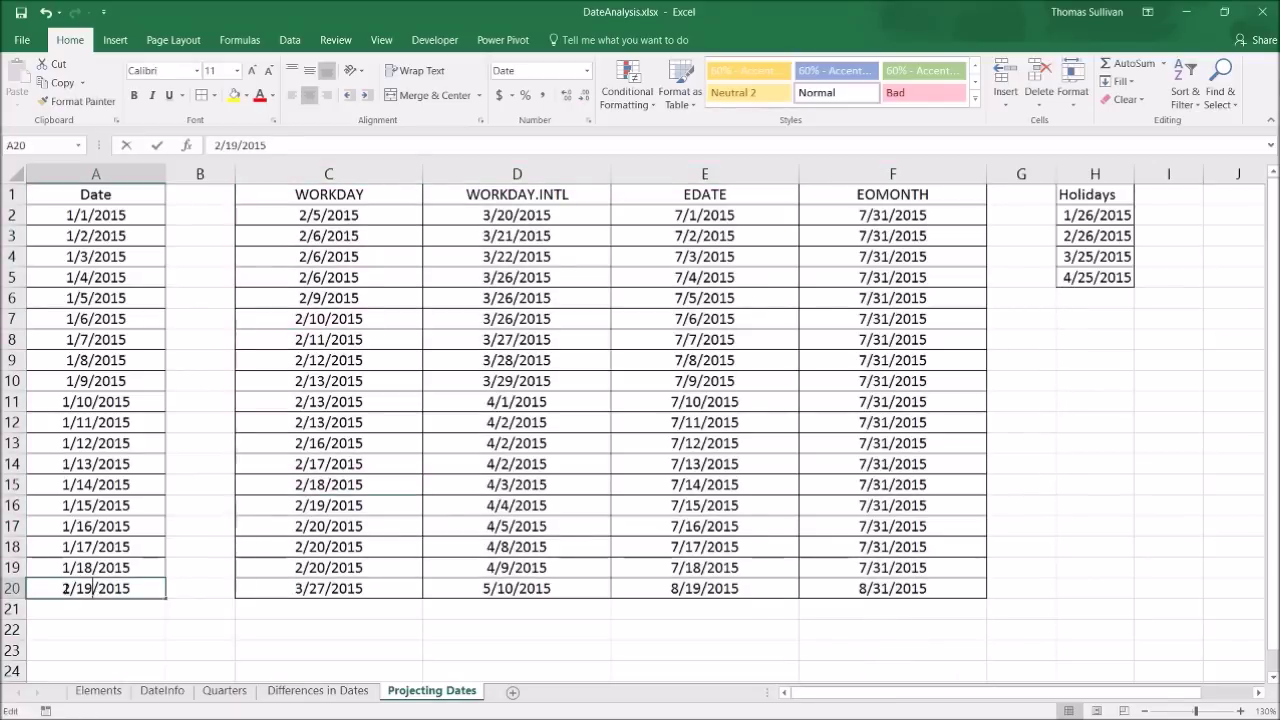
key("F2")
key("Delete")
type("1")
key("Return")
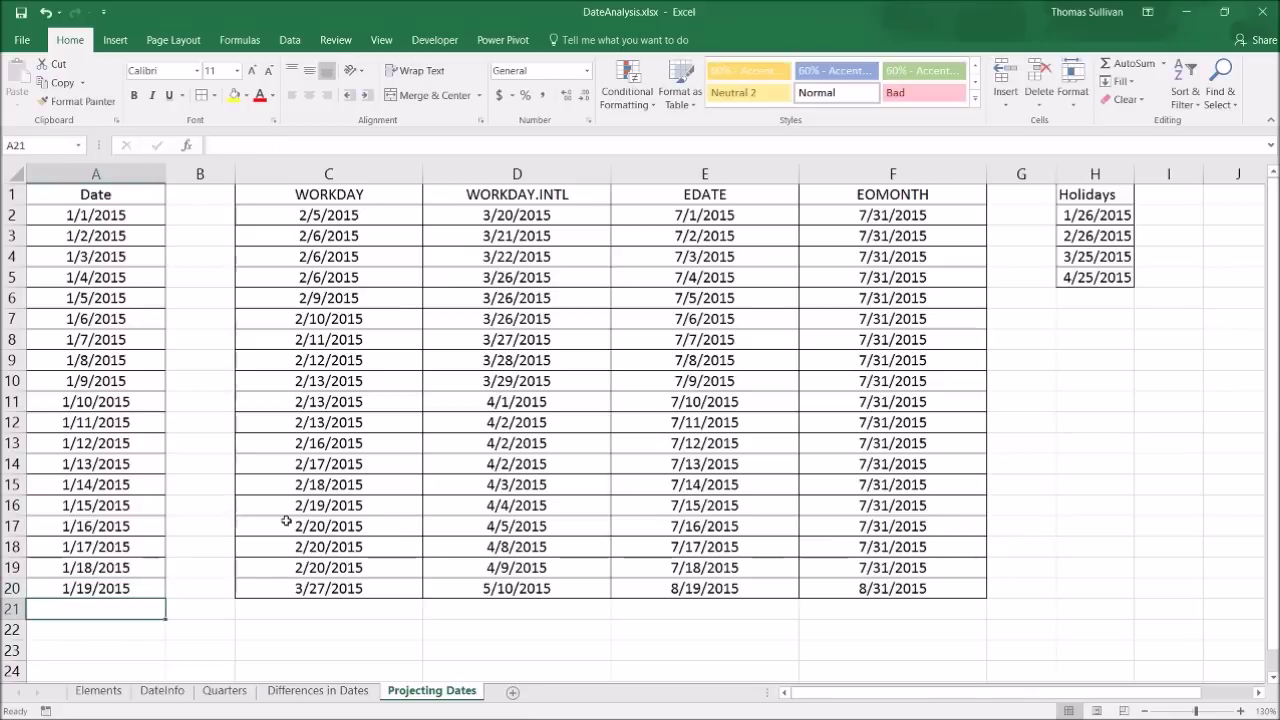
key("ctrl+z")
Examine the projected dates in C2:F20 and check individual WORKDAY cells in column C.
left_click(328, 588)
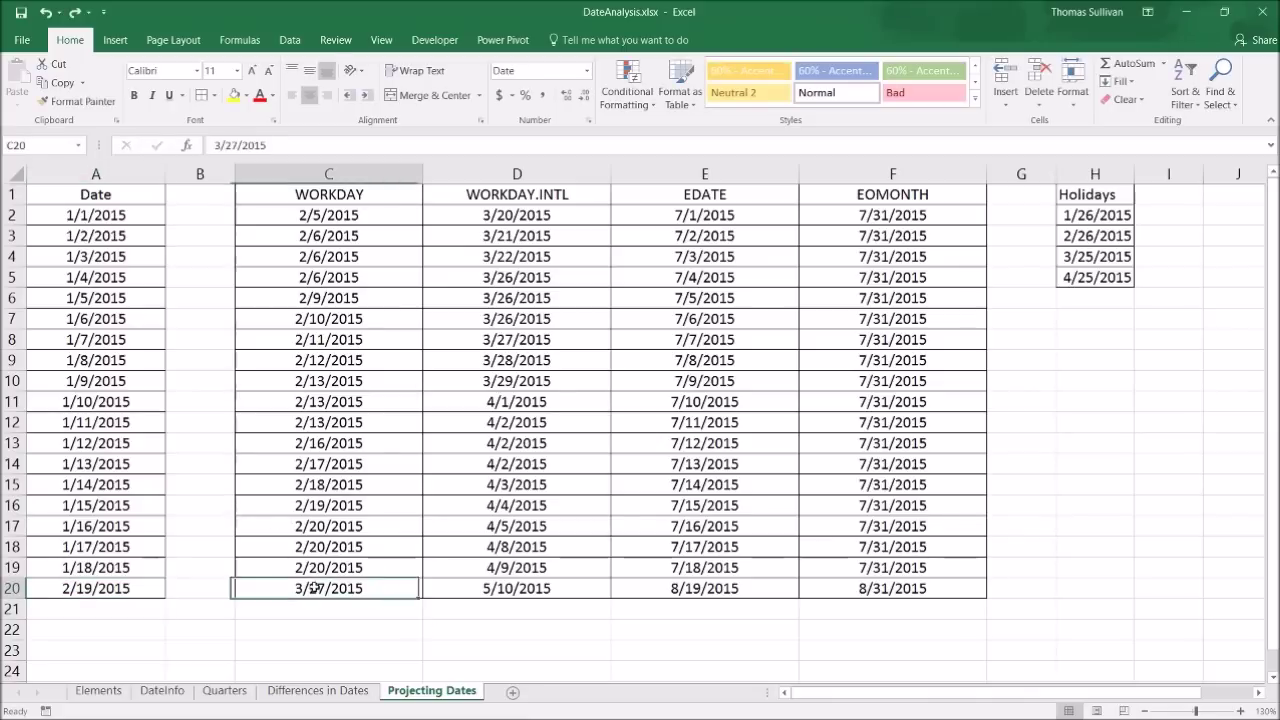
left_click_drag(445, 589, 843, 209)
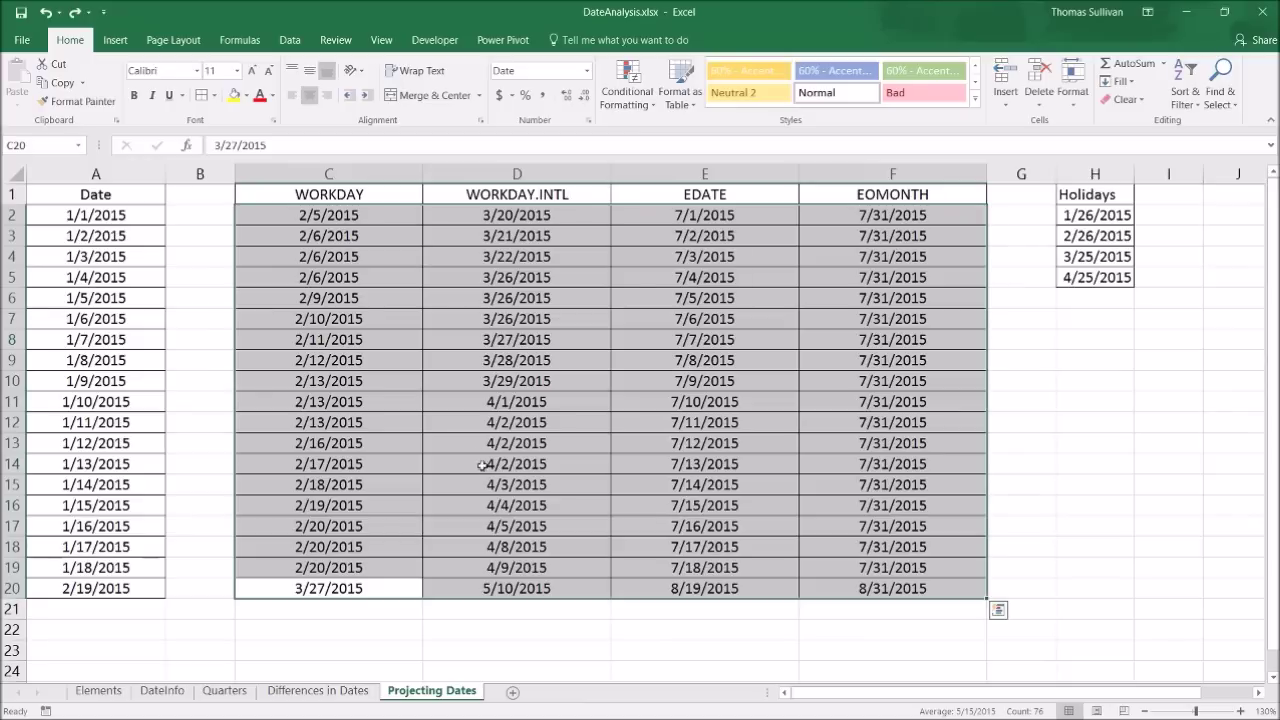
left_click(330, 401)
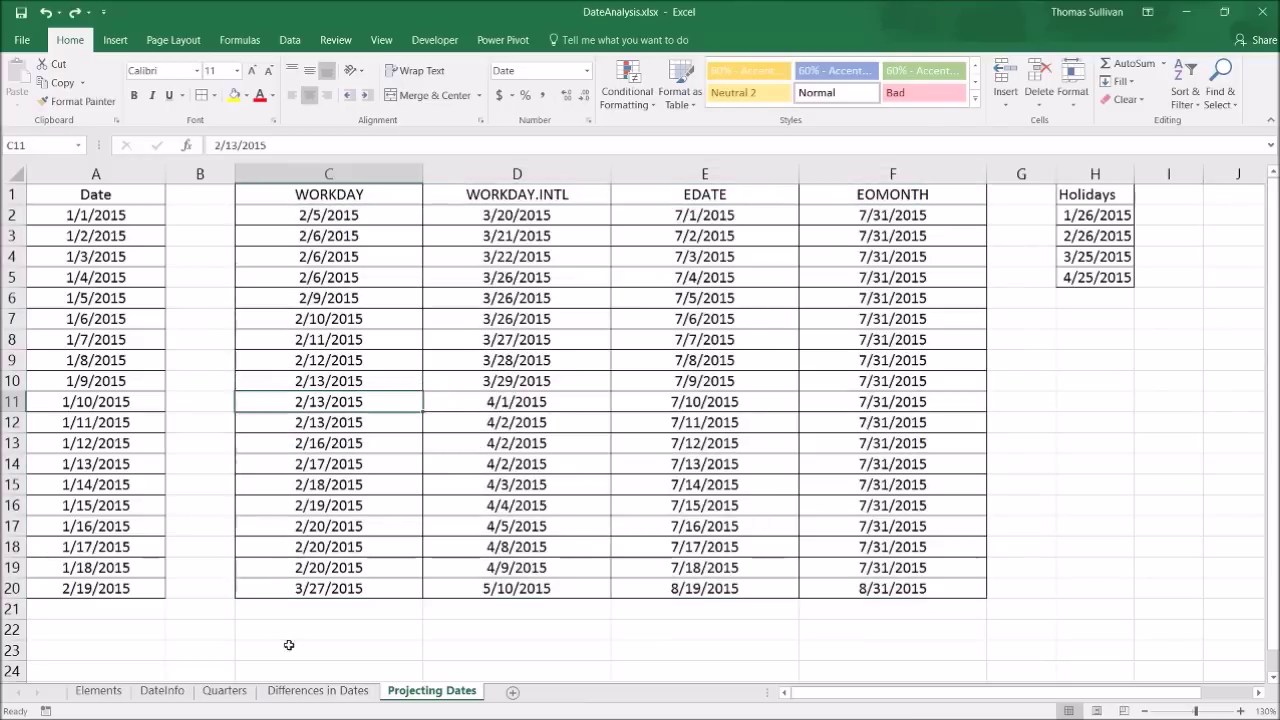
left_click(328, 588)
left_click_drag(328, 588, 818, 228)
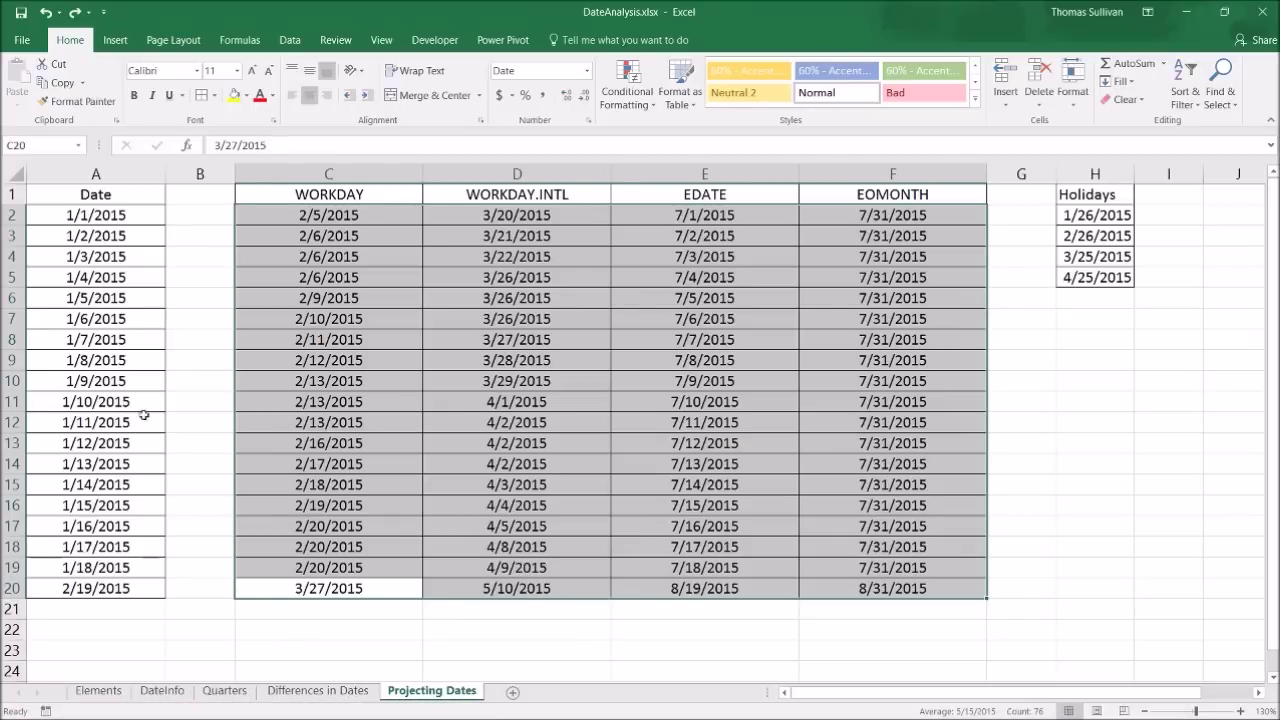
left_click(320, 440)
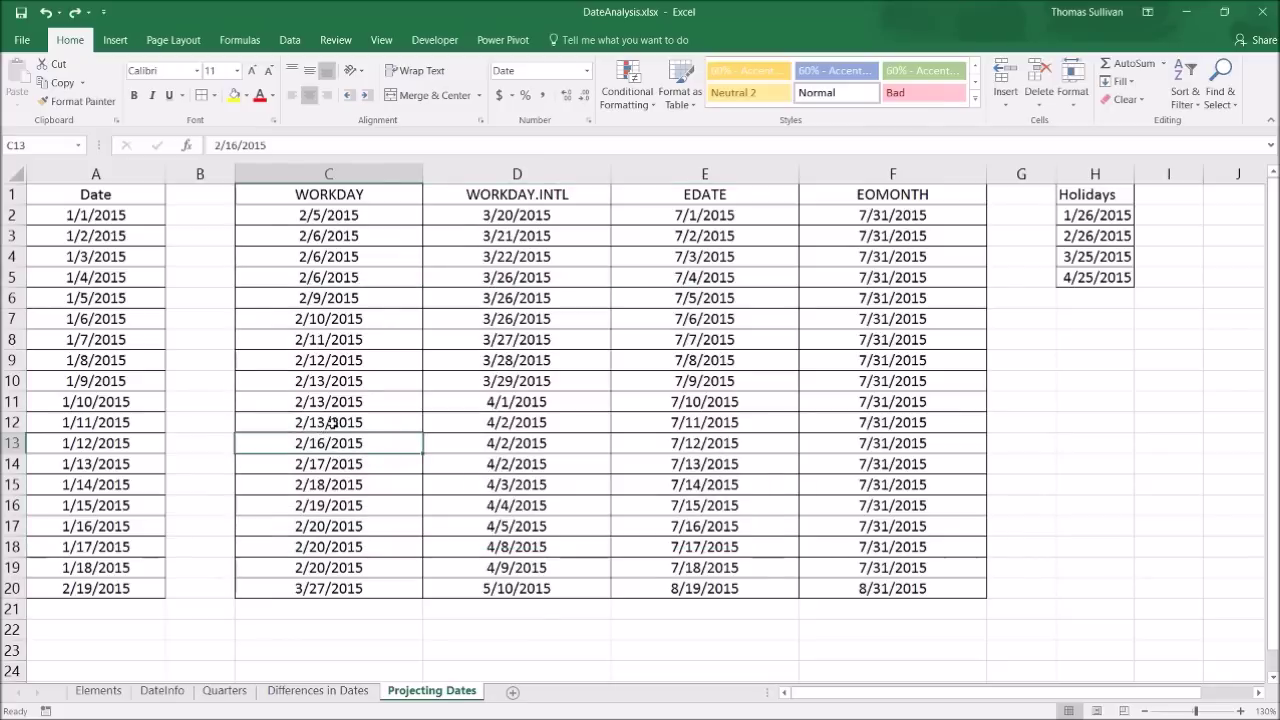
left_click(330, 422)
left_click_drag(322, 328, 305, 443)
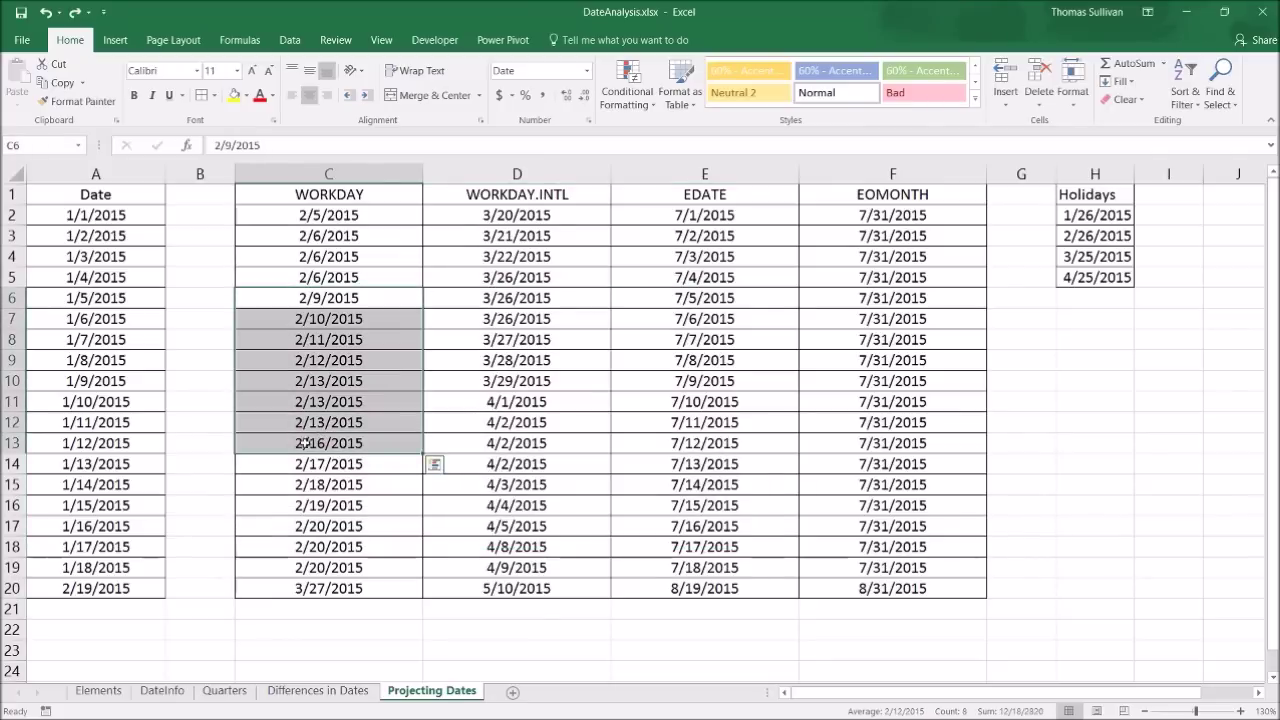
left_click(300, 445)
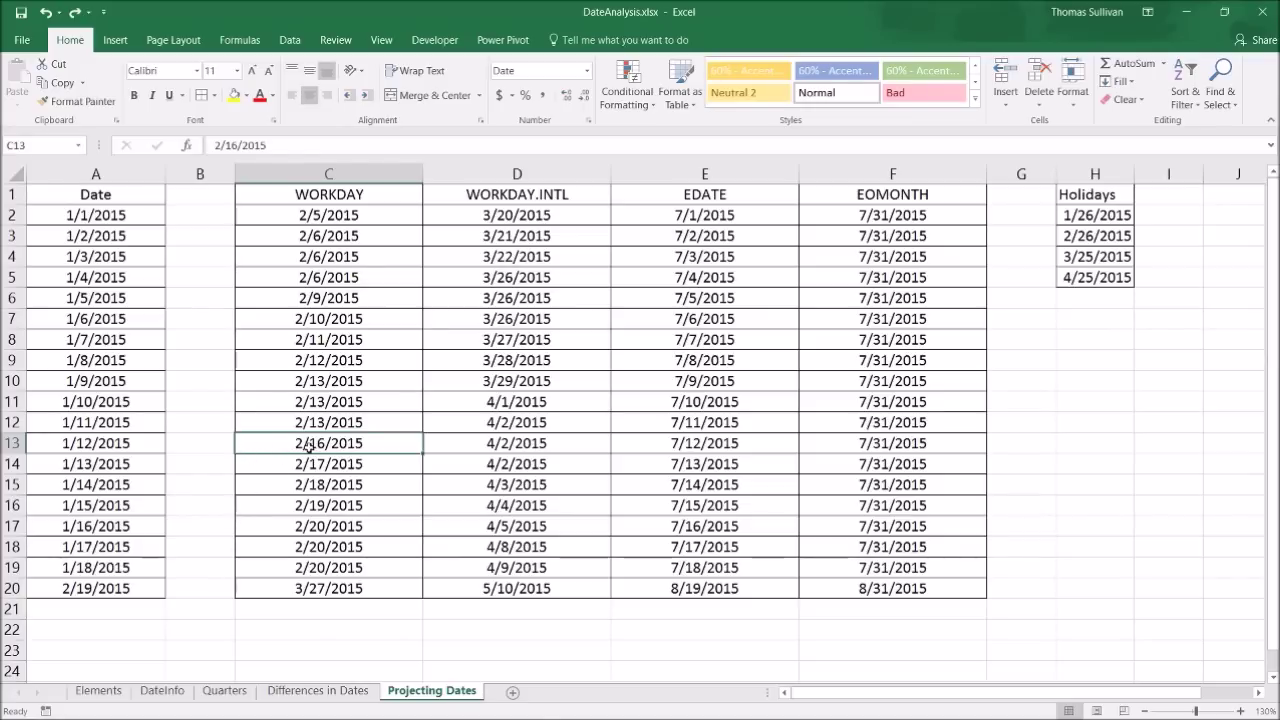
Review the Elements, DateInfo and Quarters sheets, moving the Quarters chart off the sales data to view it and back again.
left_click(98, 694)
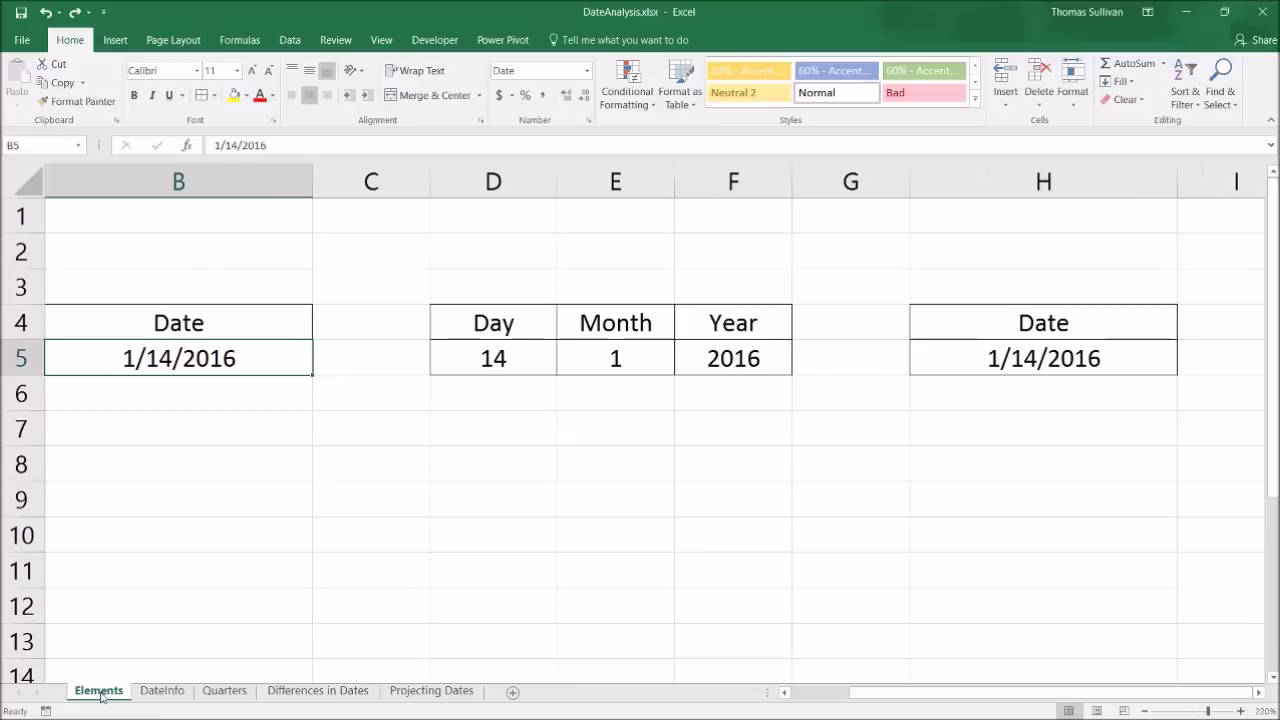
left_click(158, 691)
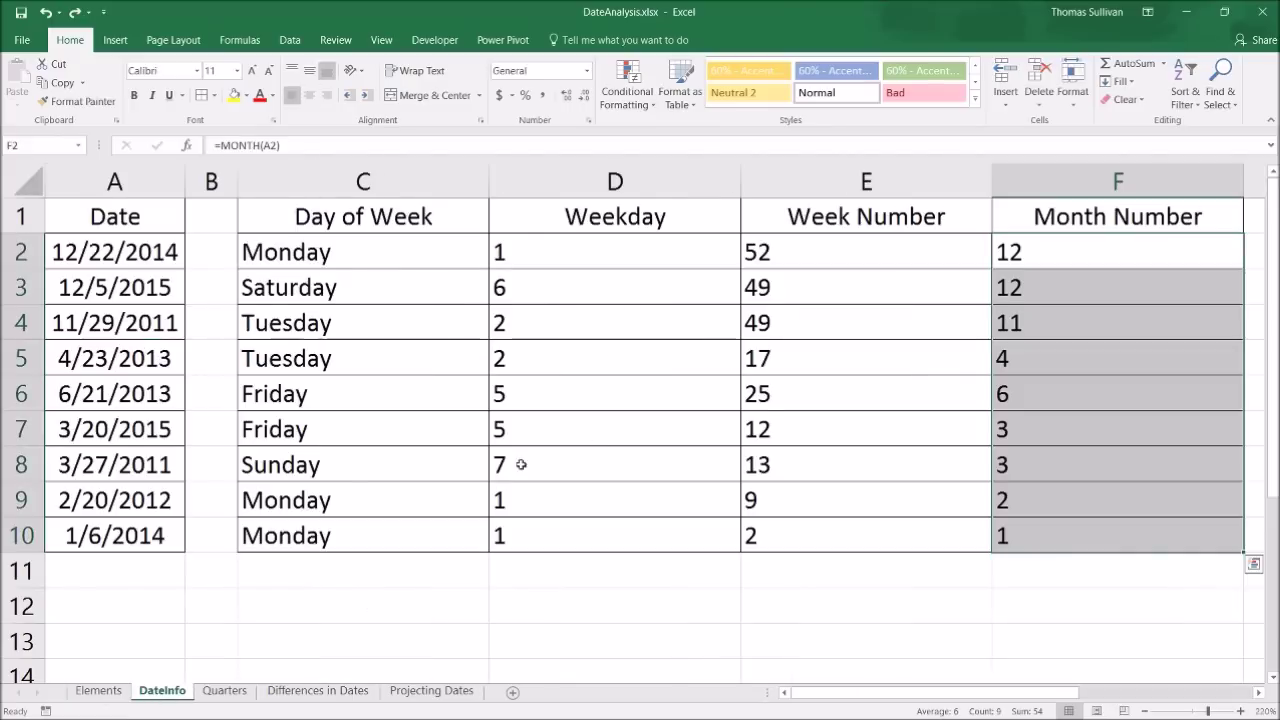
left_click(226, 694)
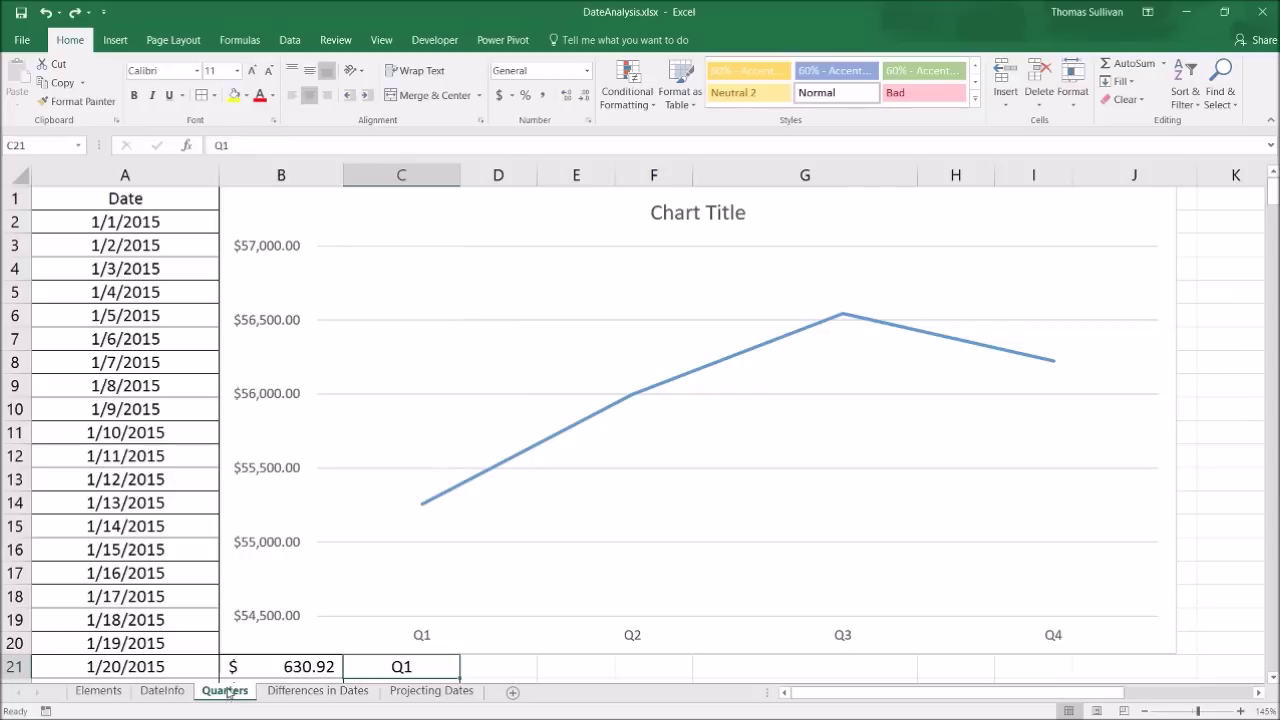
left_click_drag(249, 211, 594, 421)
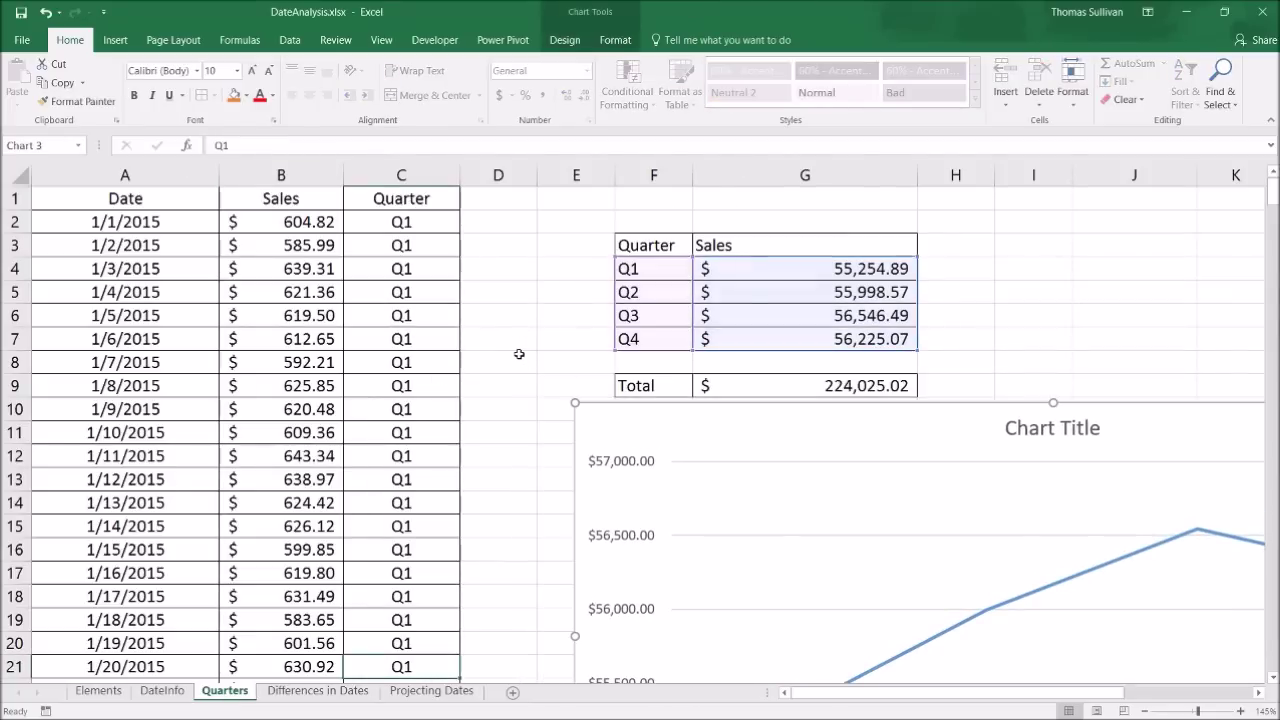
left_click(520, 354)
left_click_drag(600, 417, 40, 171)
Review the Differences in Dates sheet and return to Projecting Dates to look over A1:F20.
left_click(318, 690)
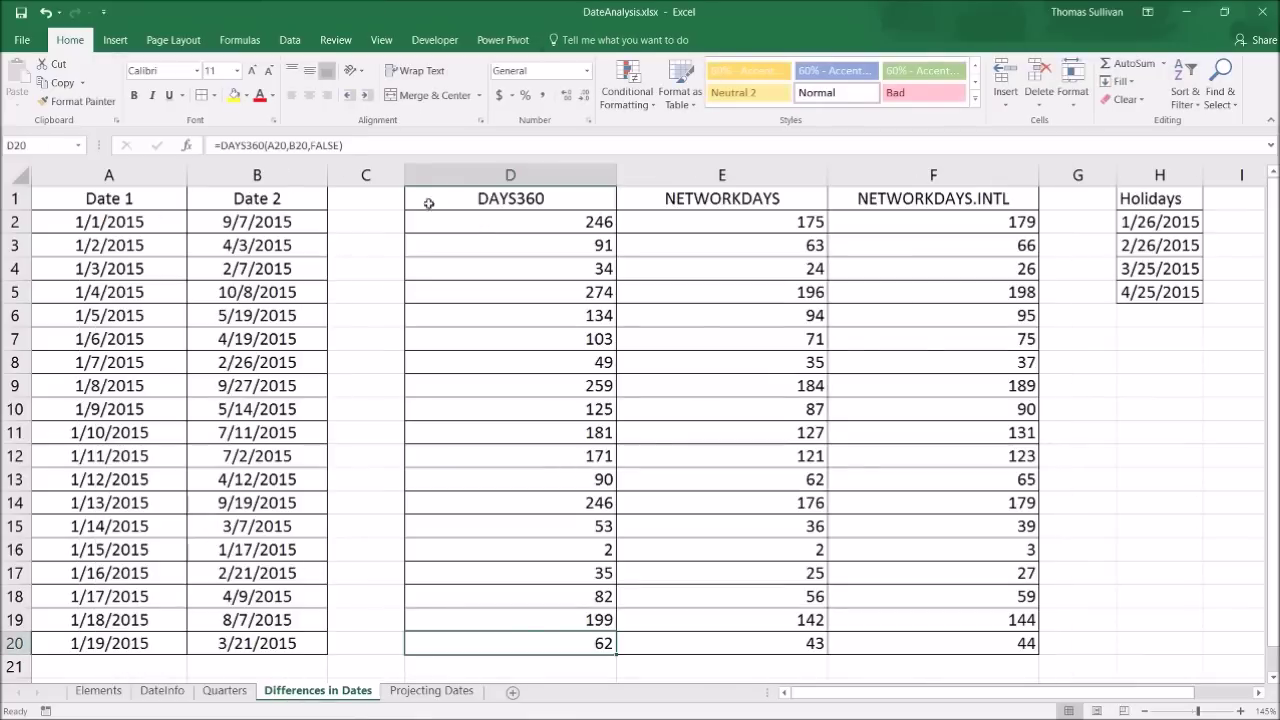
left_click(374, 354)
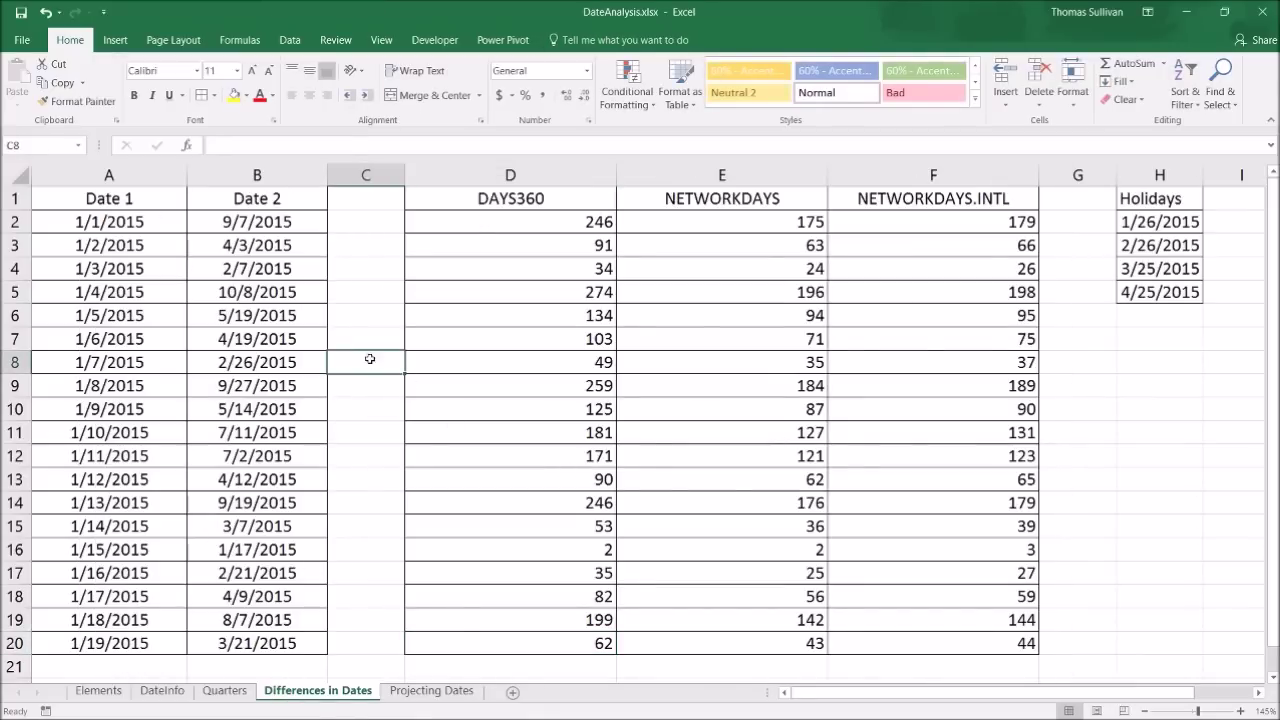
left_click(433, 692)
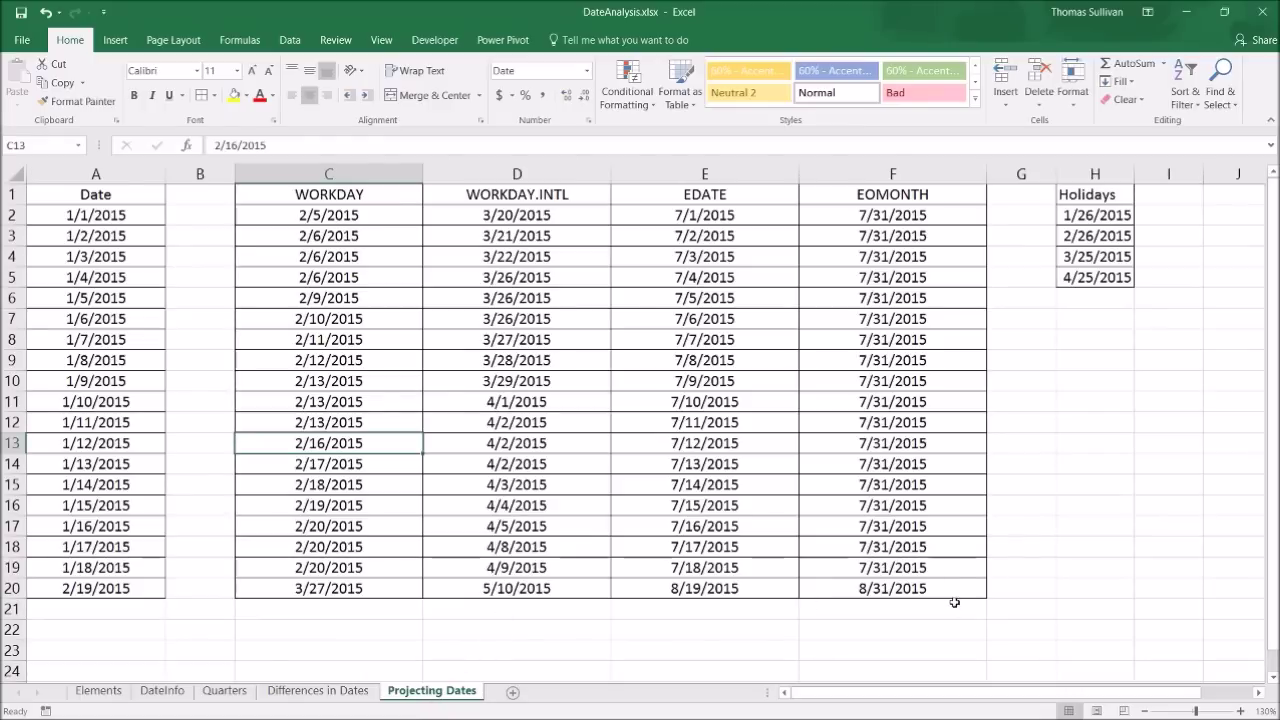
left_click_drag(952, 588, 66, 188)
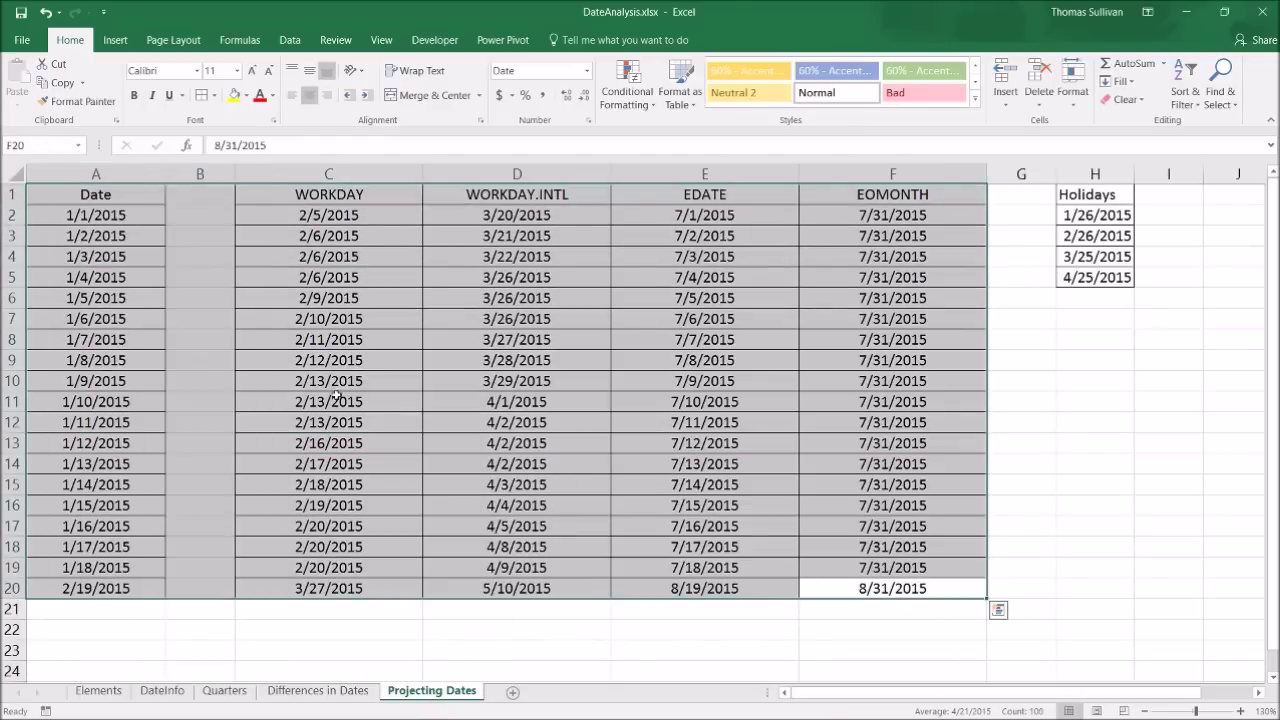
left_click(212, 561)
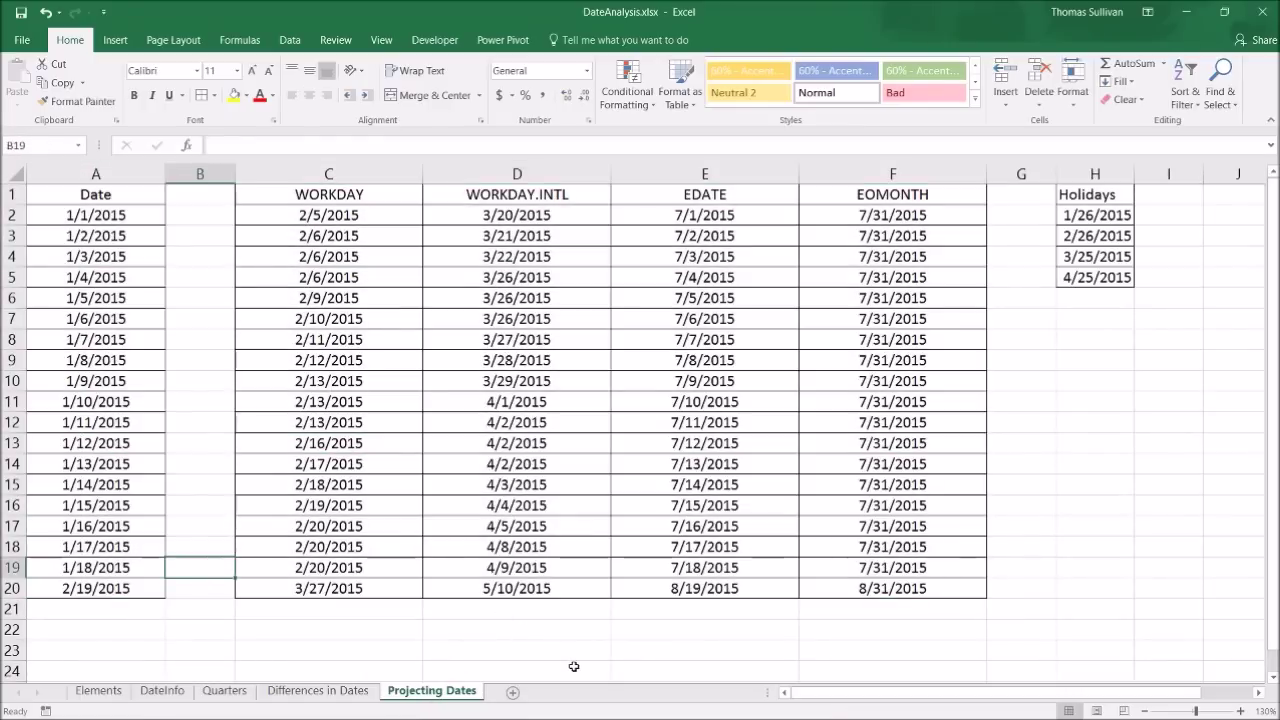